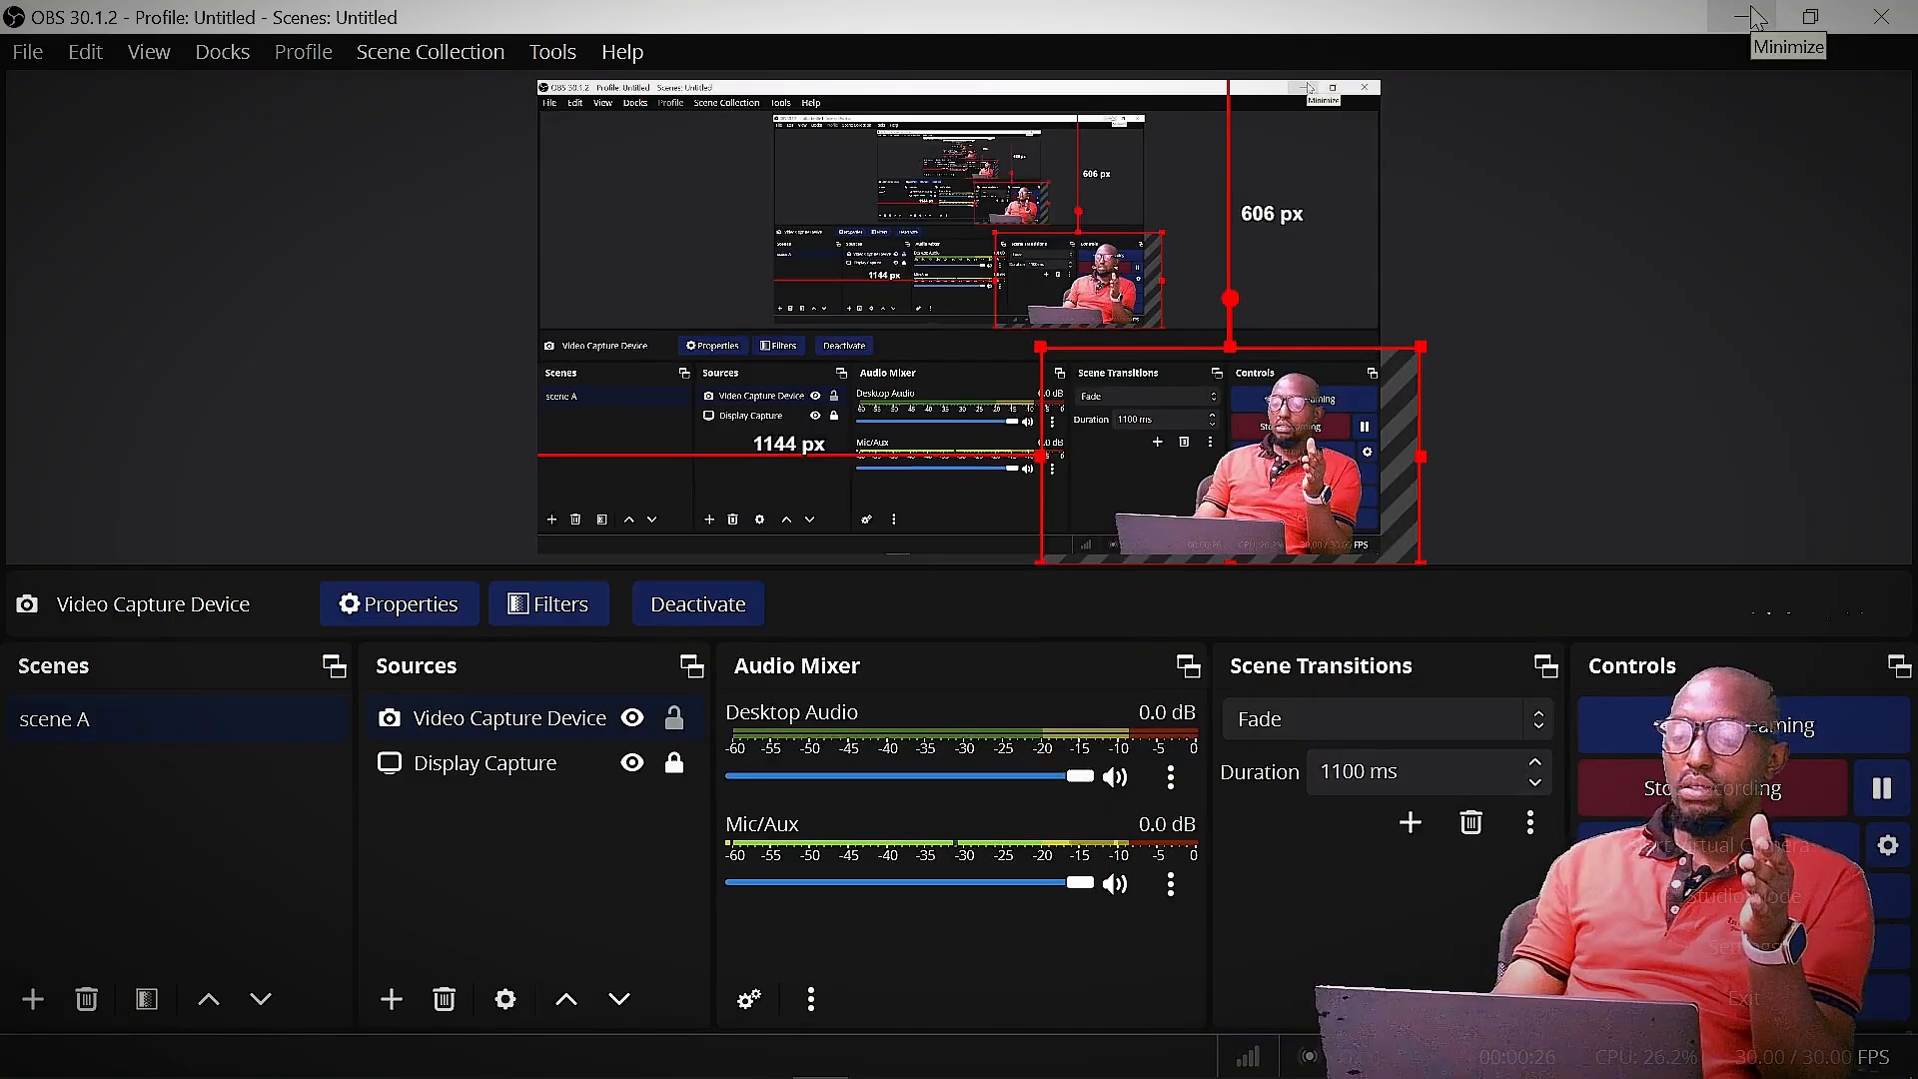
Clear the current window, launch OBS Studio from the desktop and maximize its window.
left_click(1758, 18)
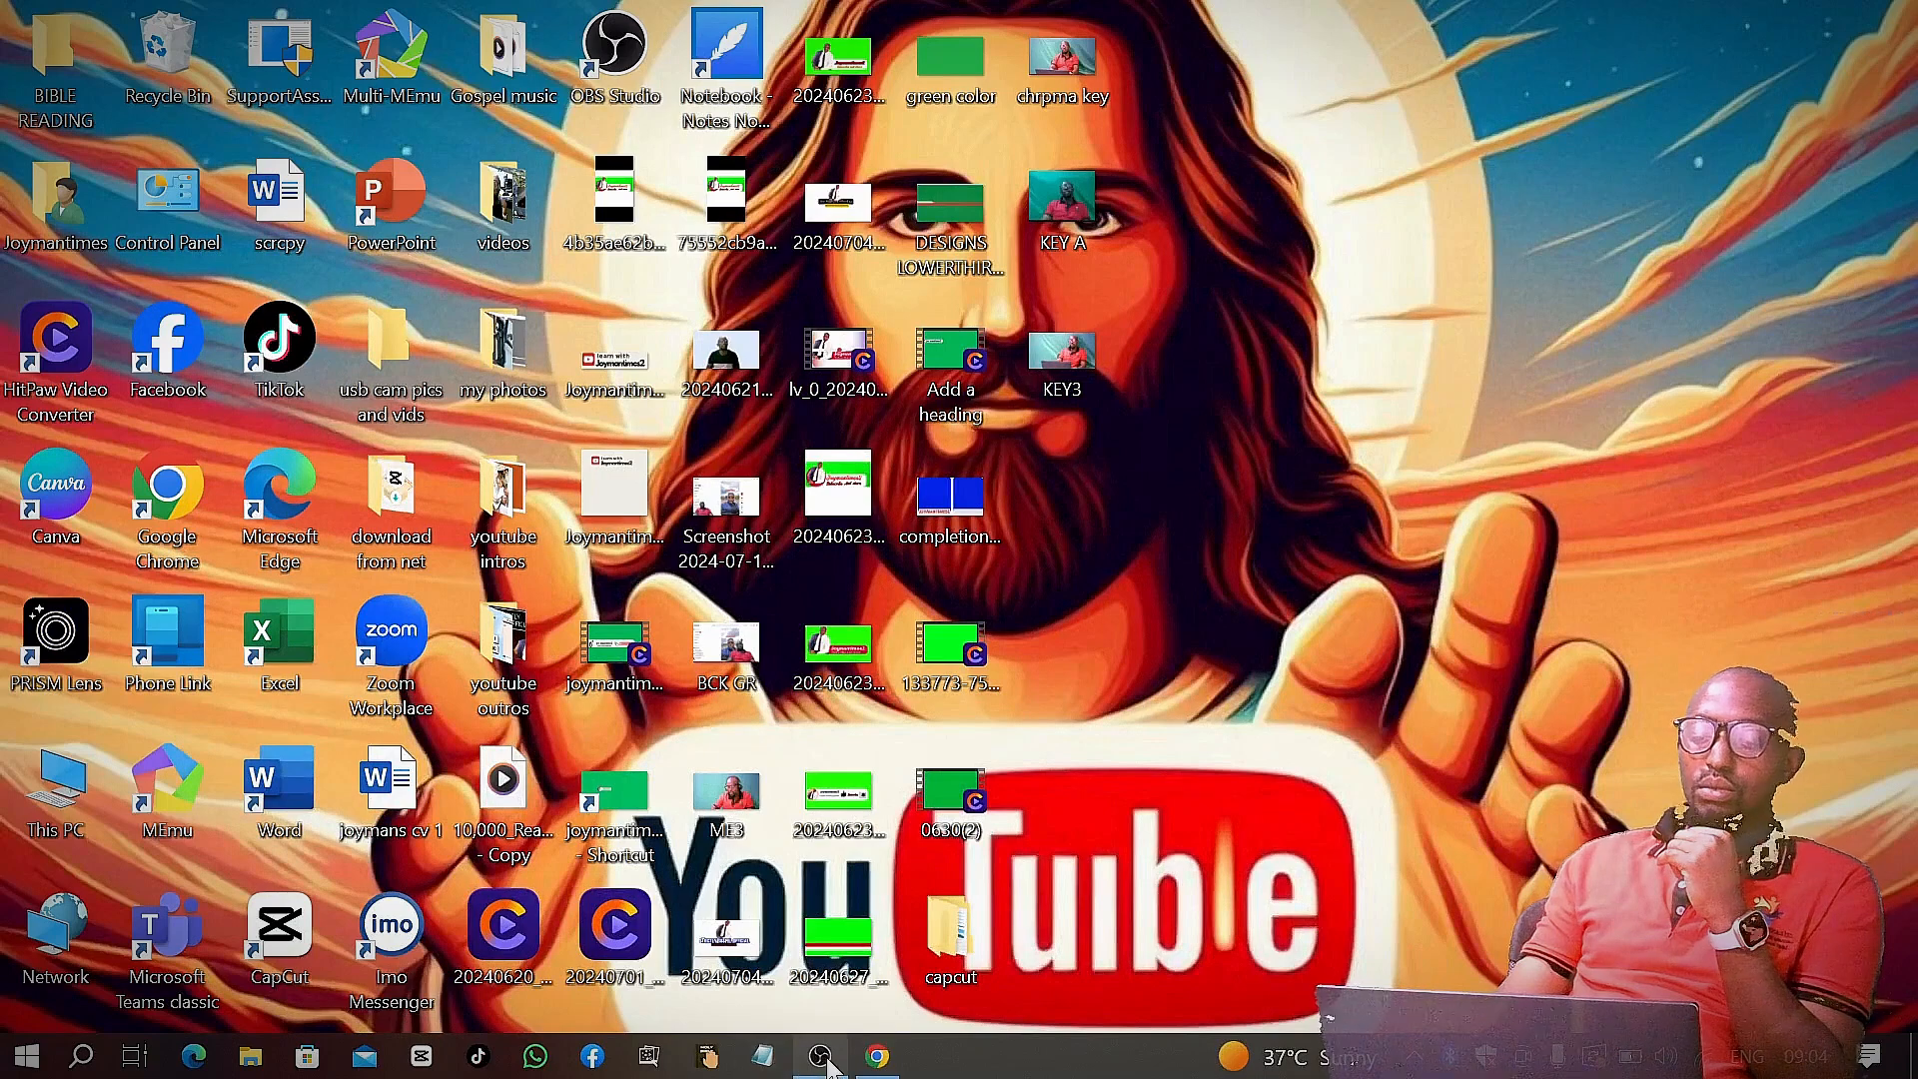
right_click(620, 60)
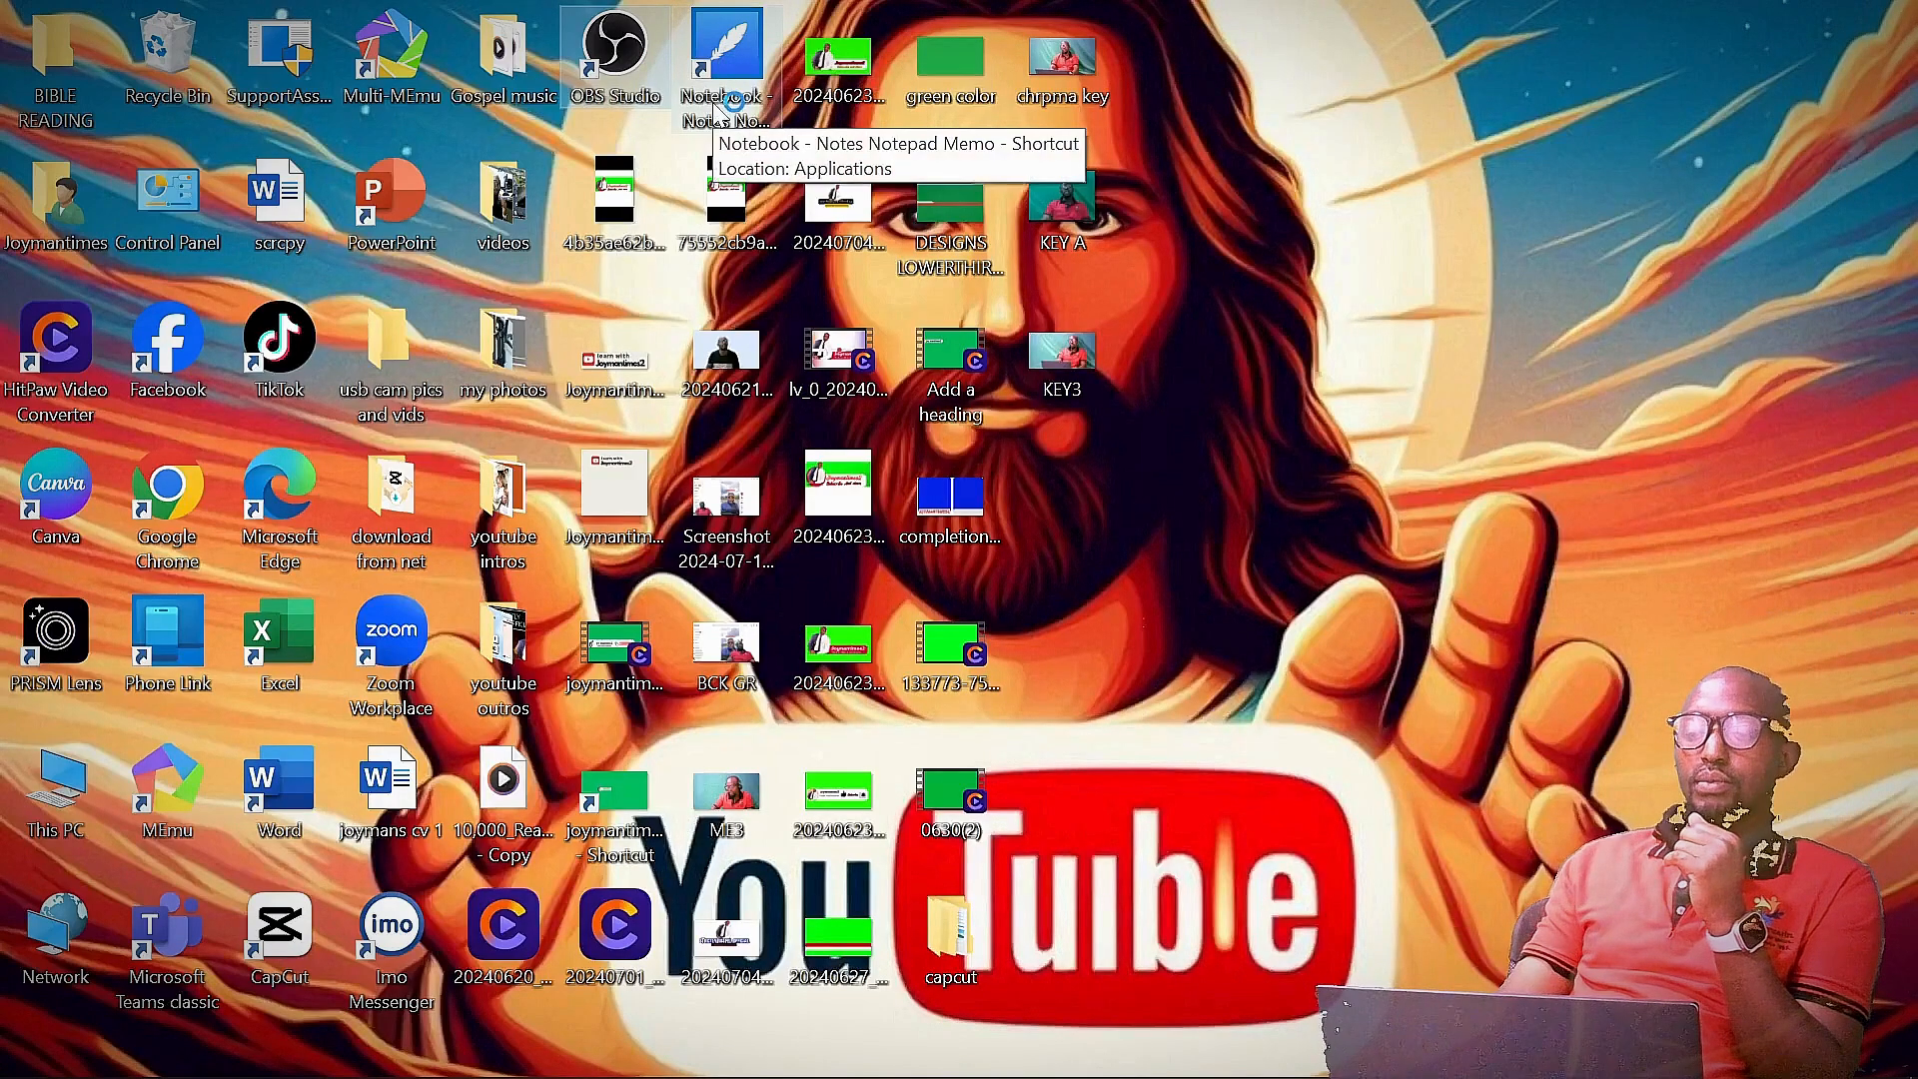
left_click(1059, 609)
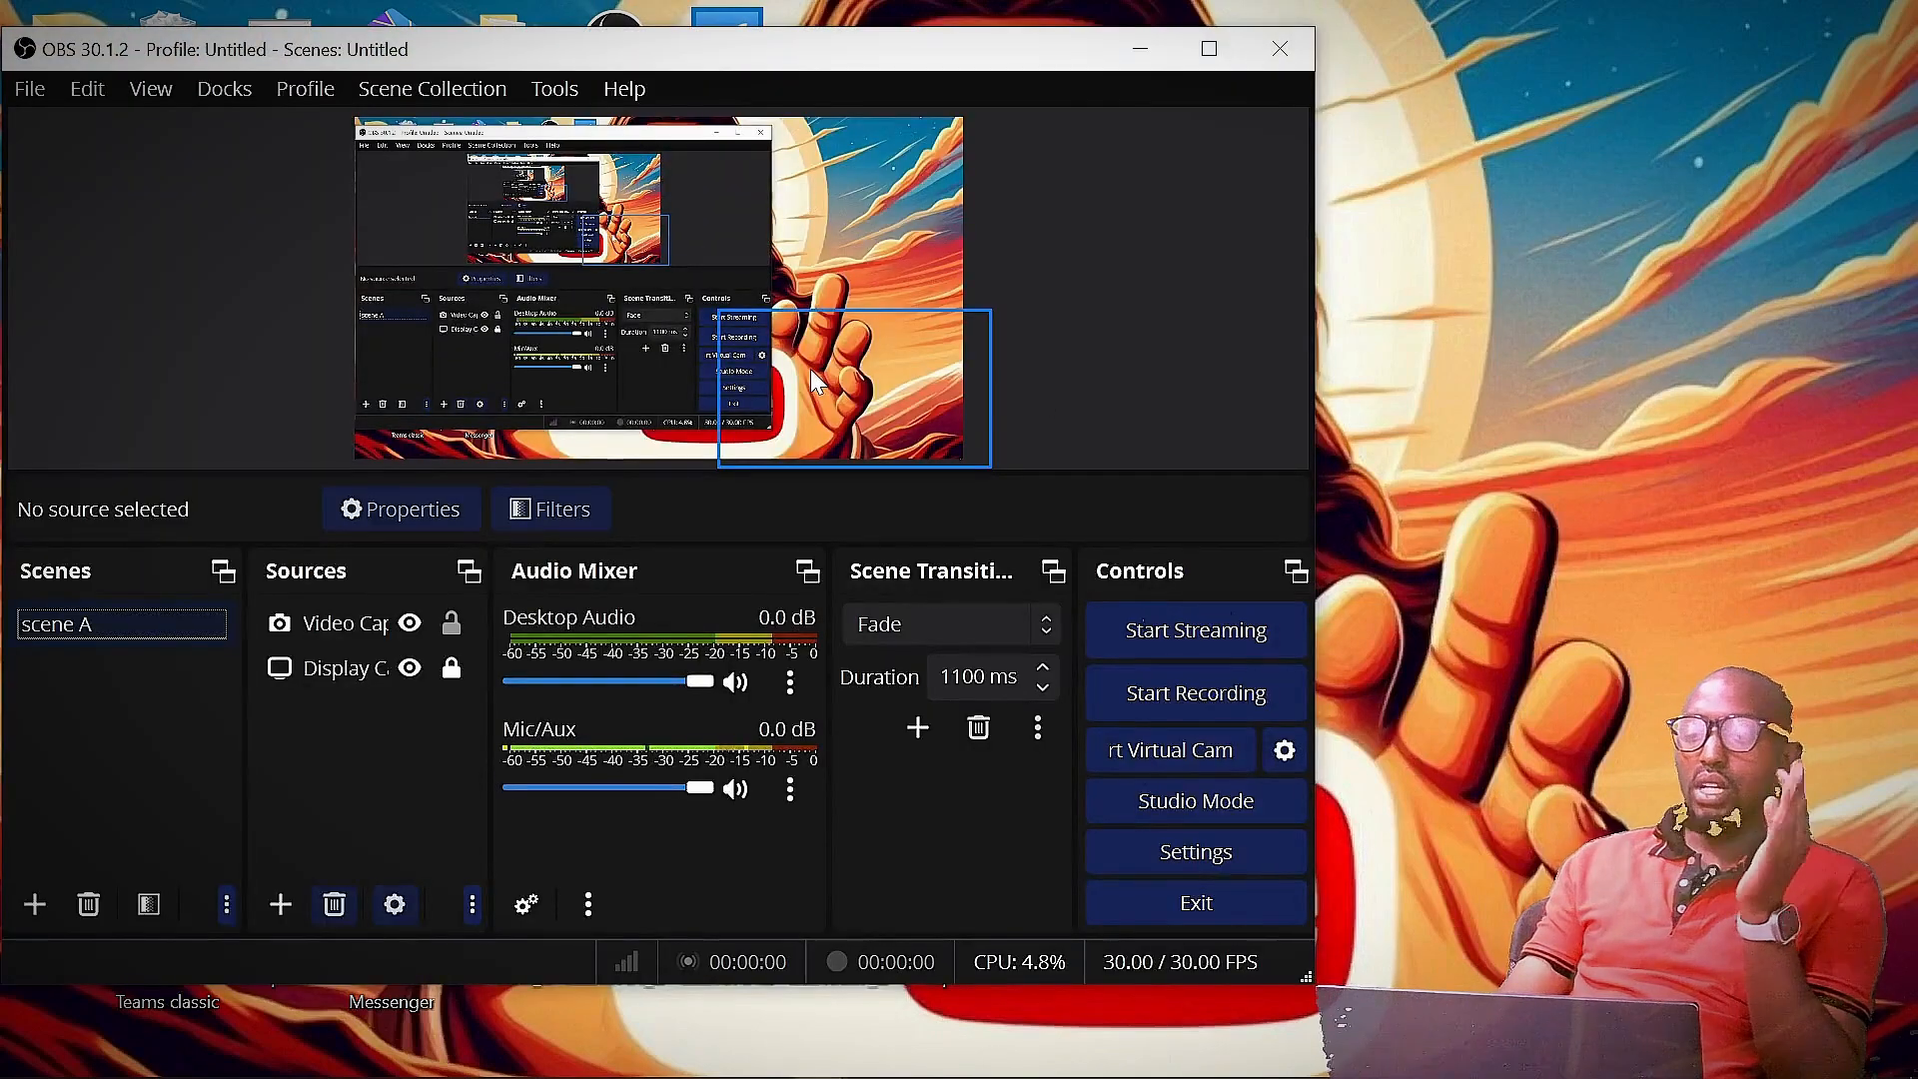
left_click(1210, 50)
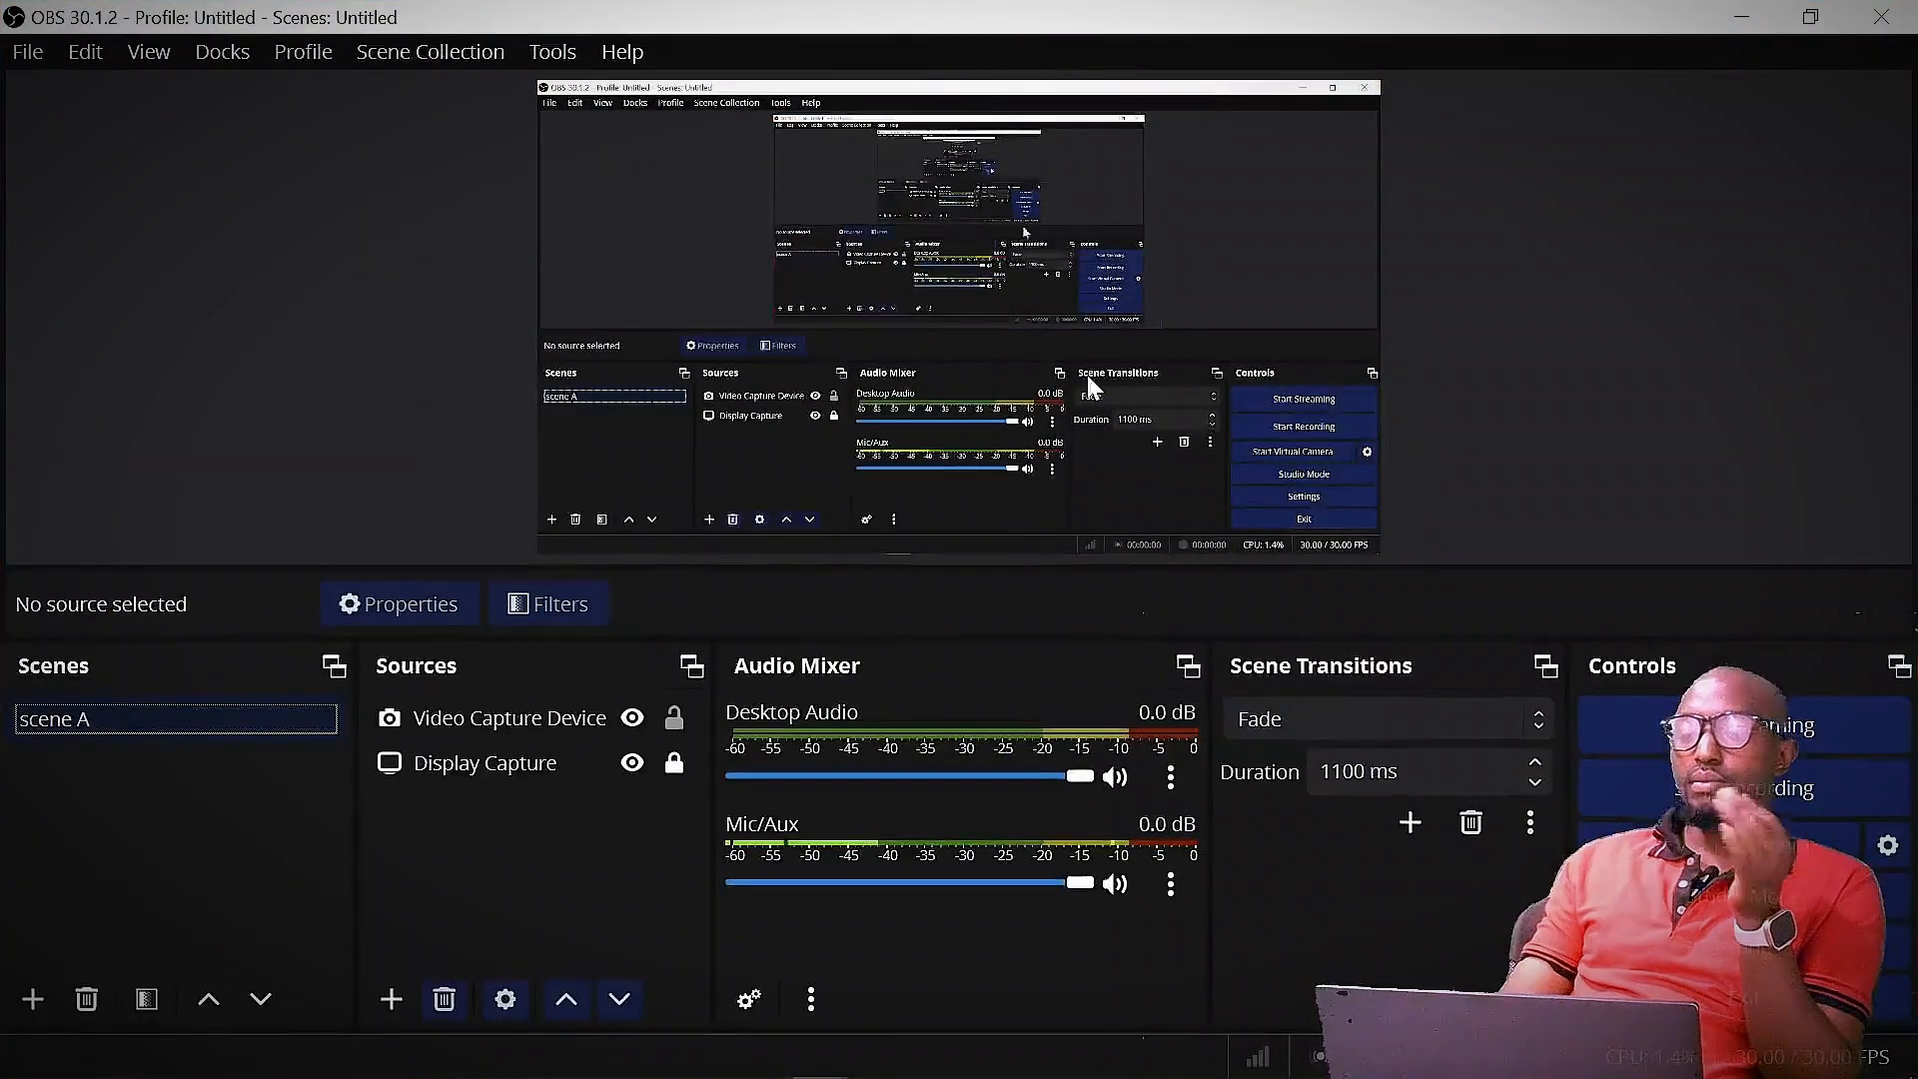
Remove the Display Capture and Video Capture Device sources from scene A.
right_click(482, 765)
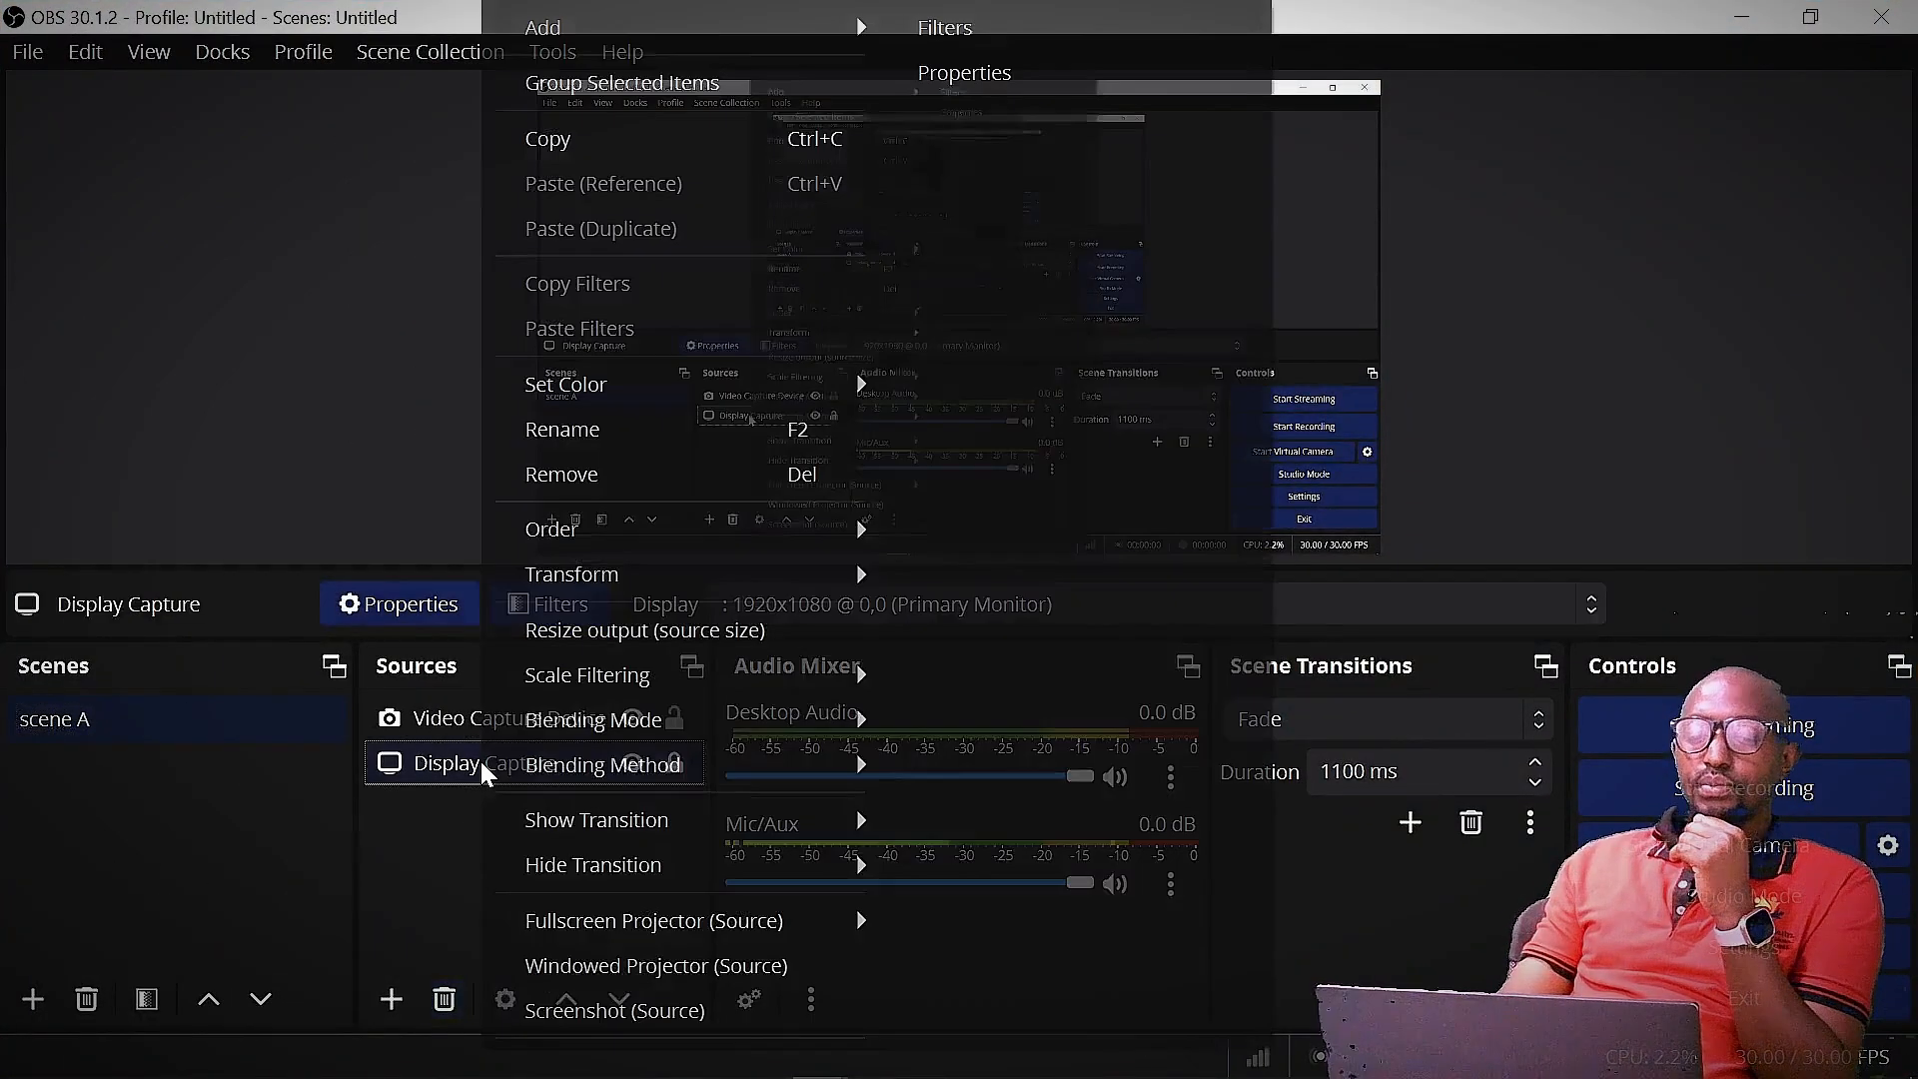
left_click(579, 467)
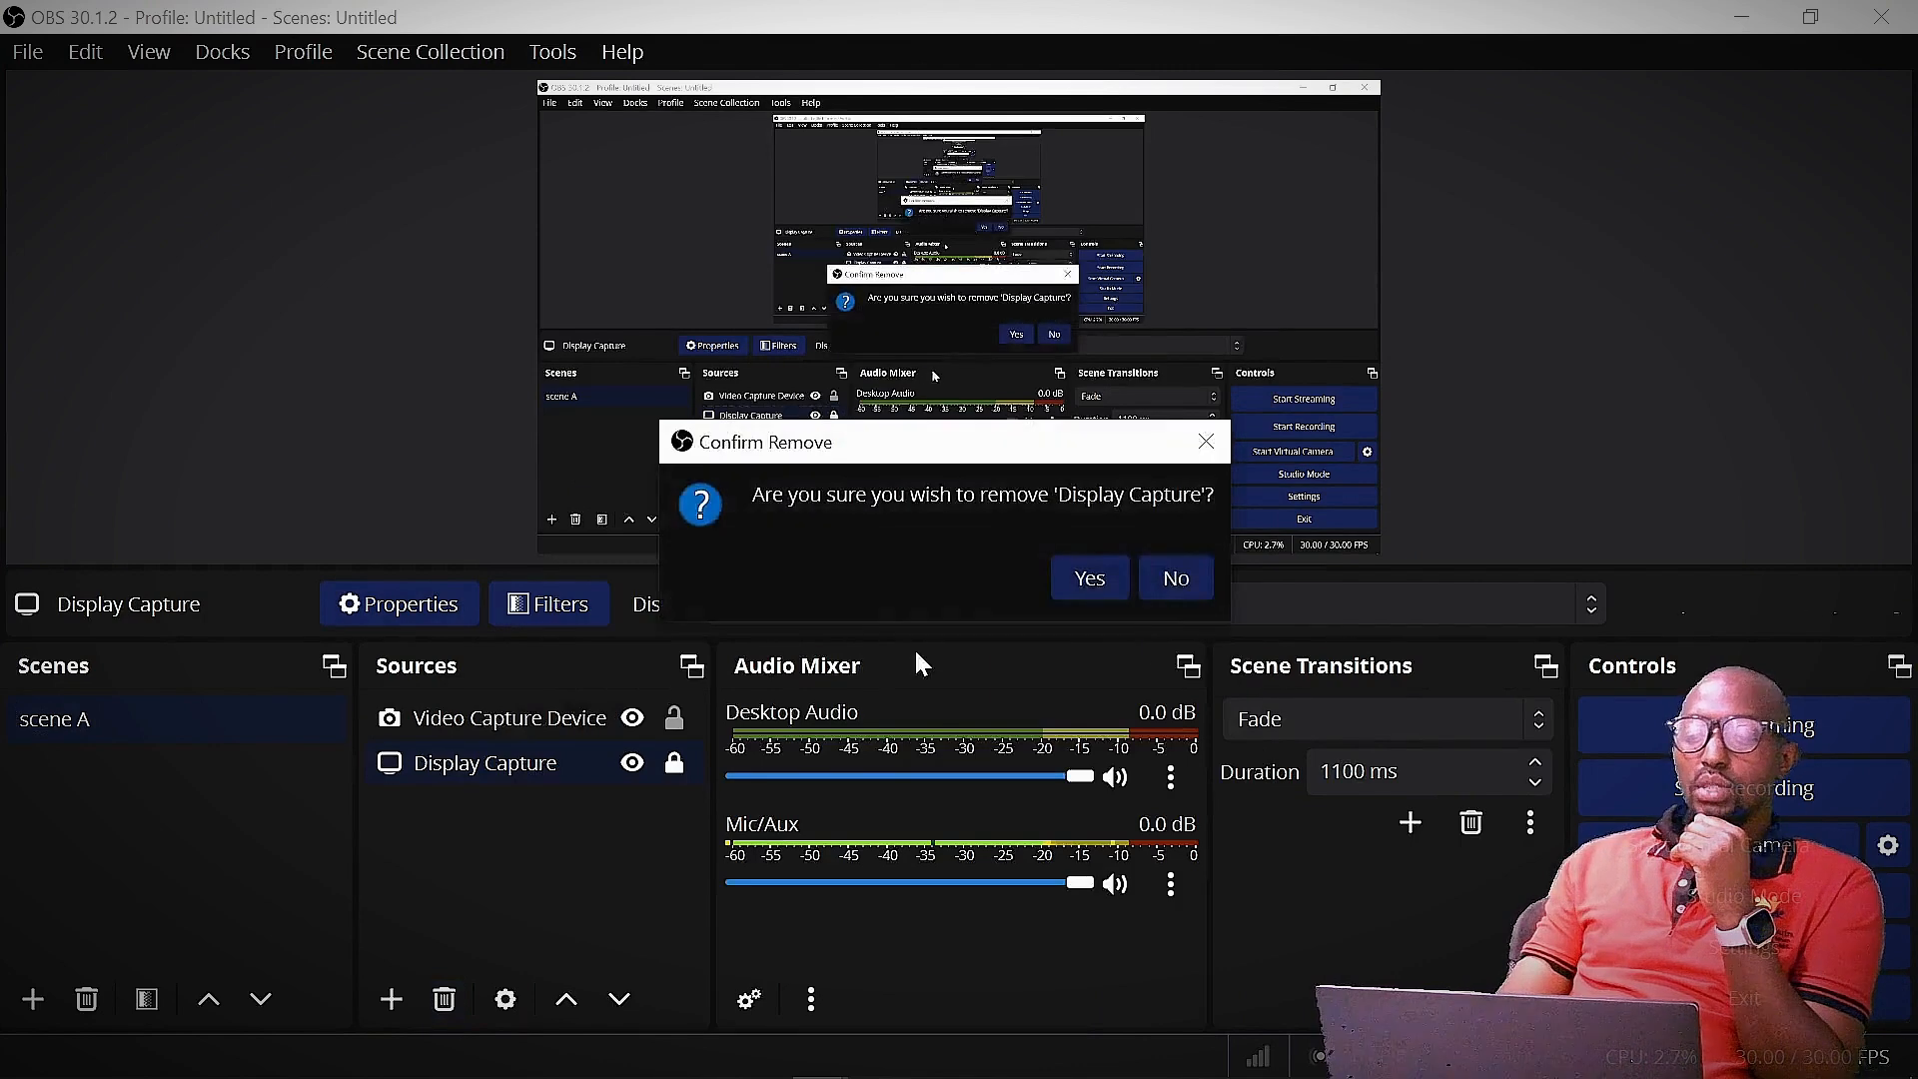
left_click(1076, 598)
left_click(520, 719)
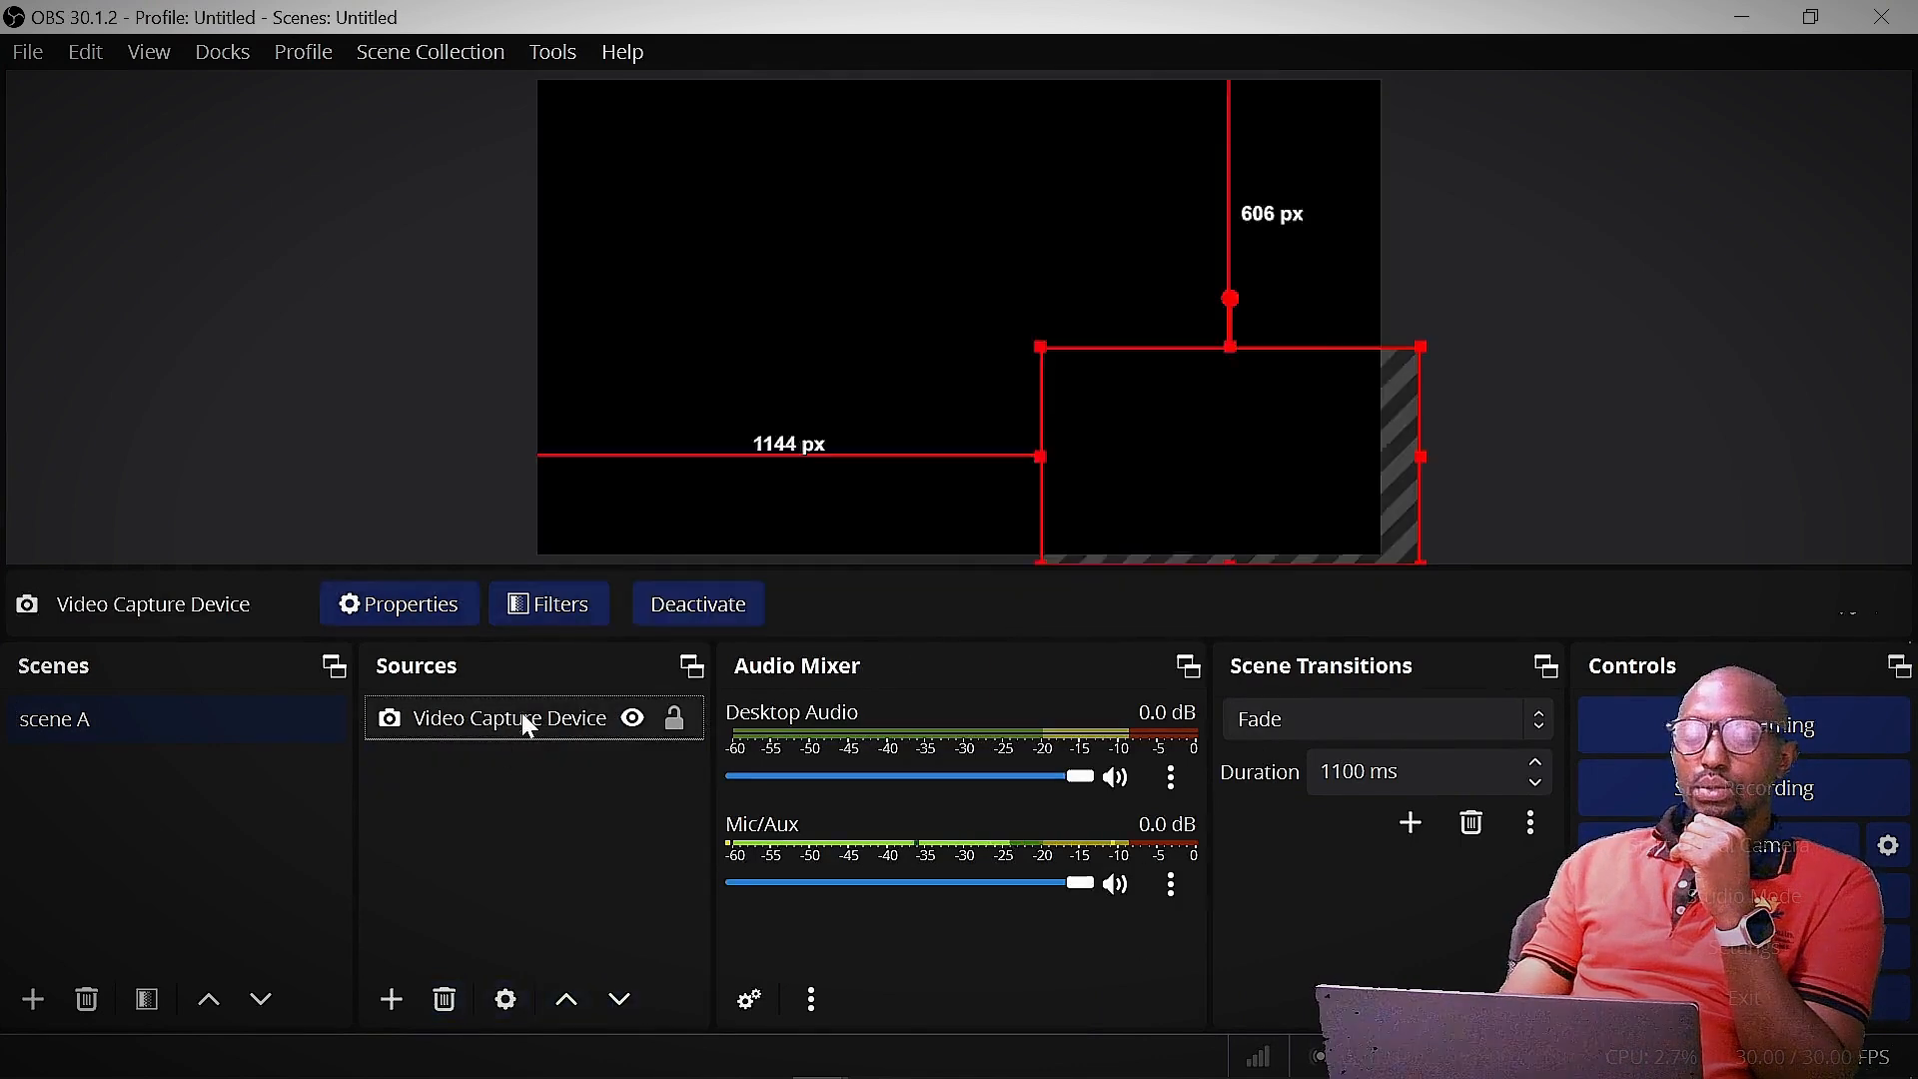
right_click(521, 719)
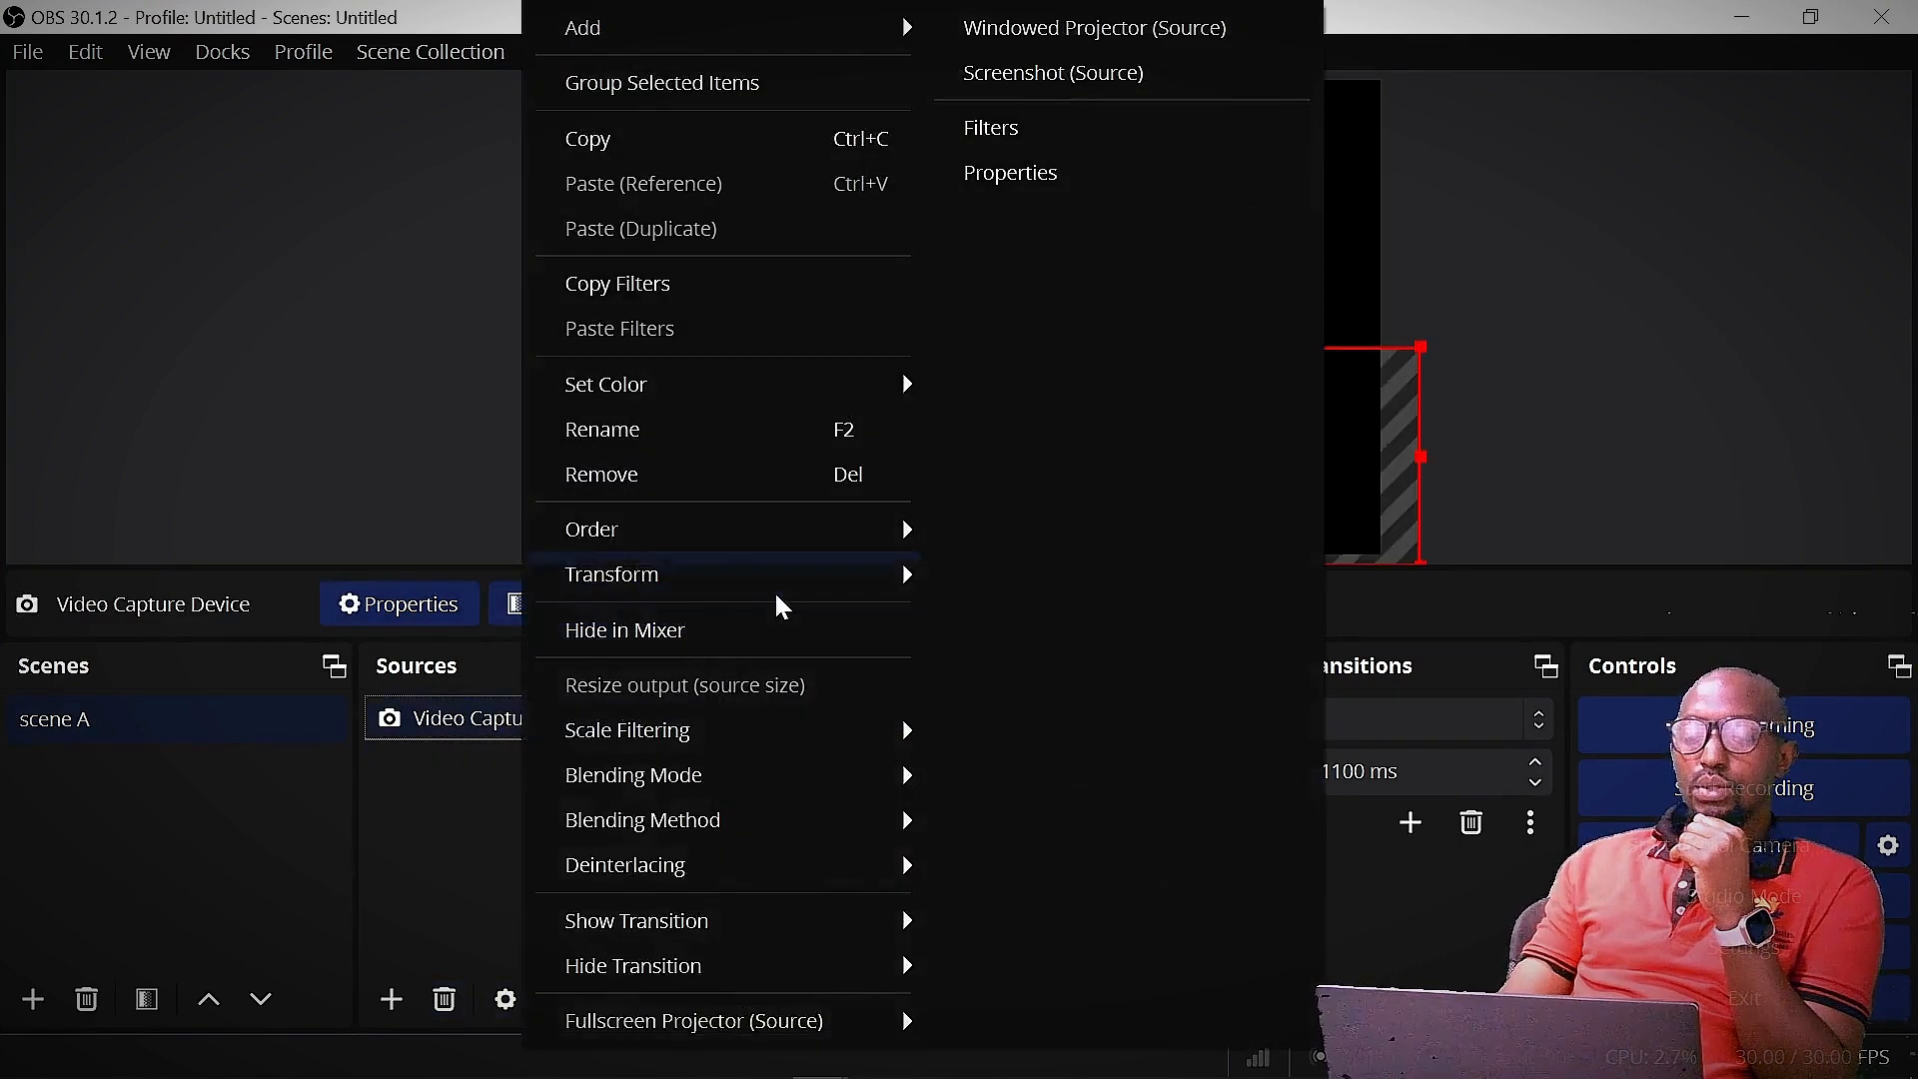
left_click(631, 475)
left_click(1116, 590)
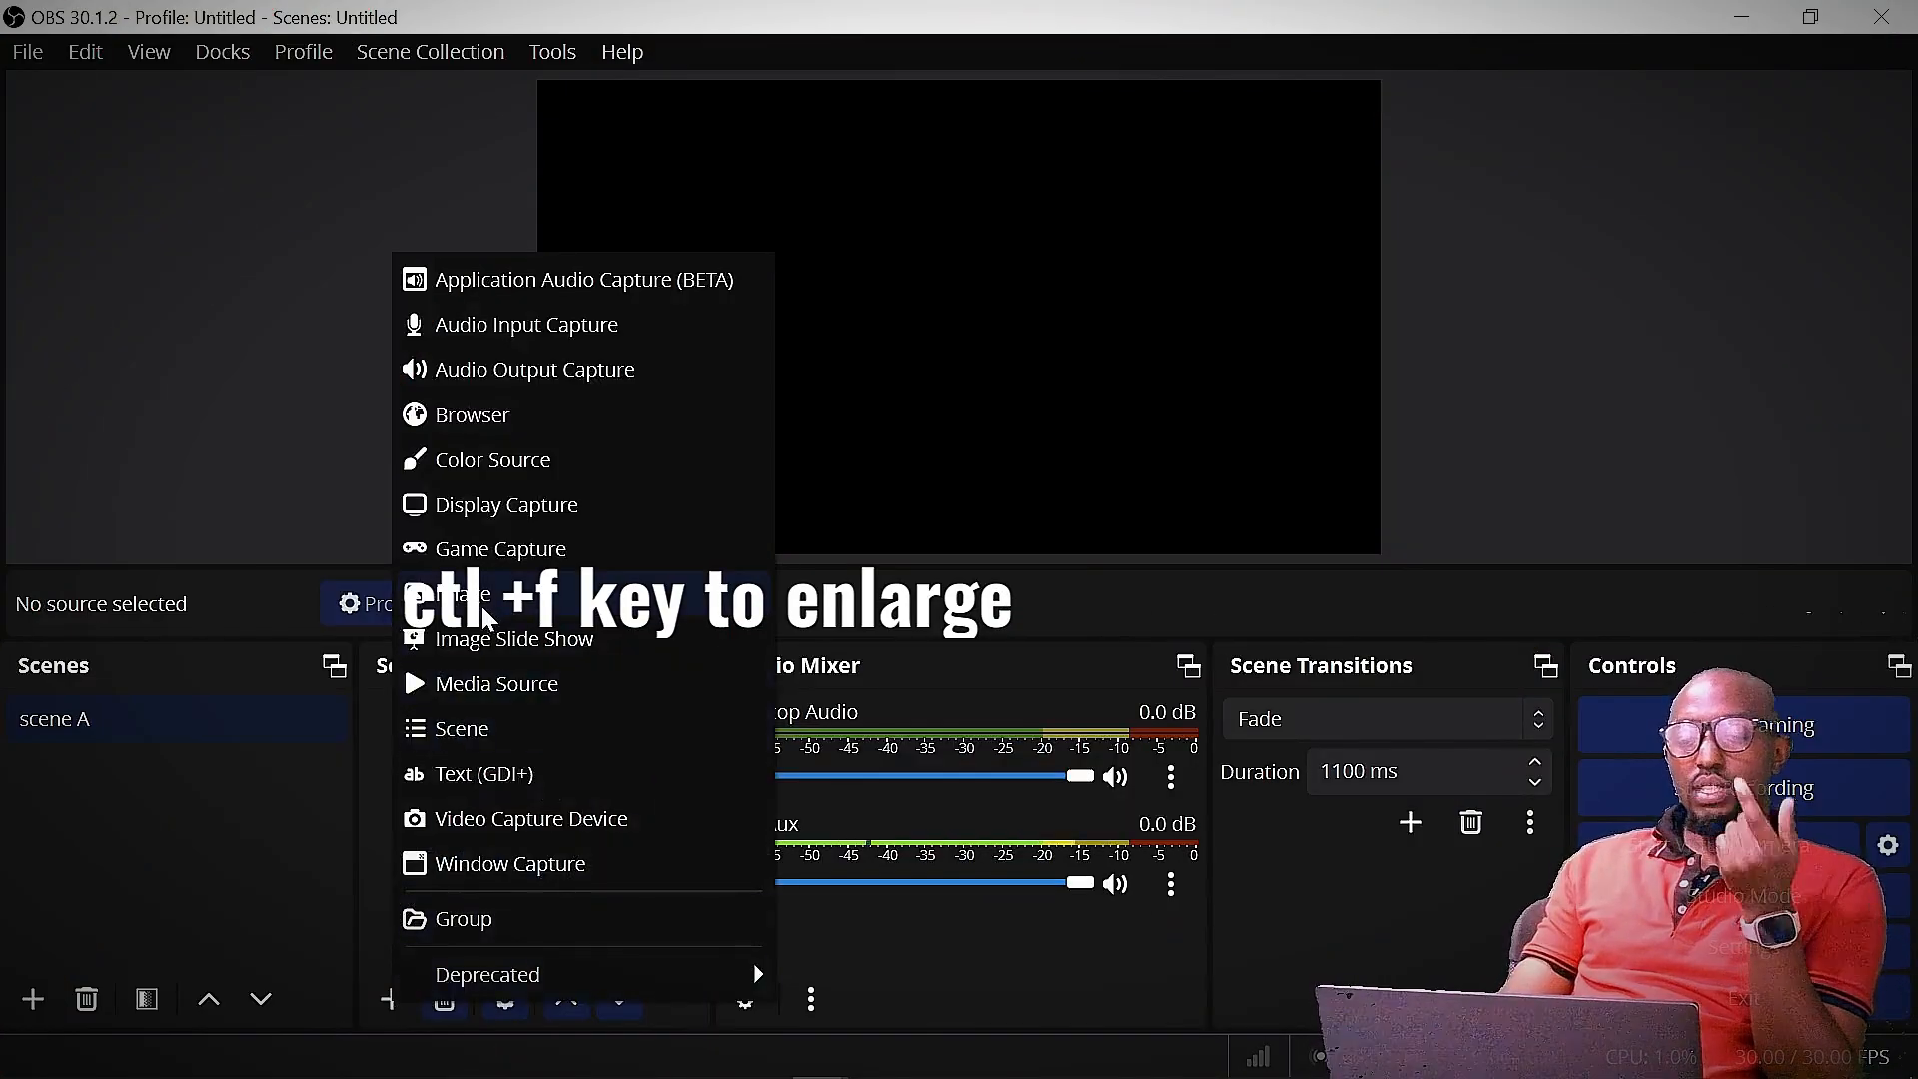
Add a new Video Capture Device source to scene A, using the Integrated Webcam with its default settings.
left_click(539, 830)
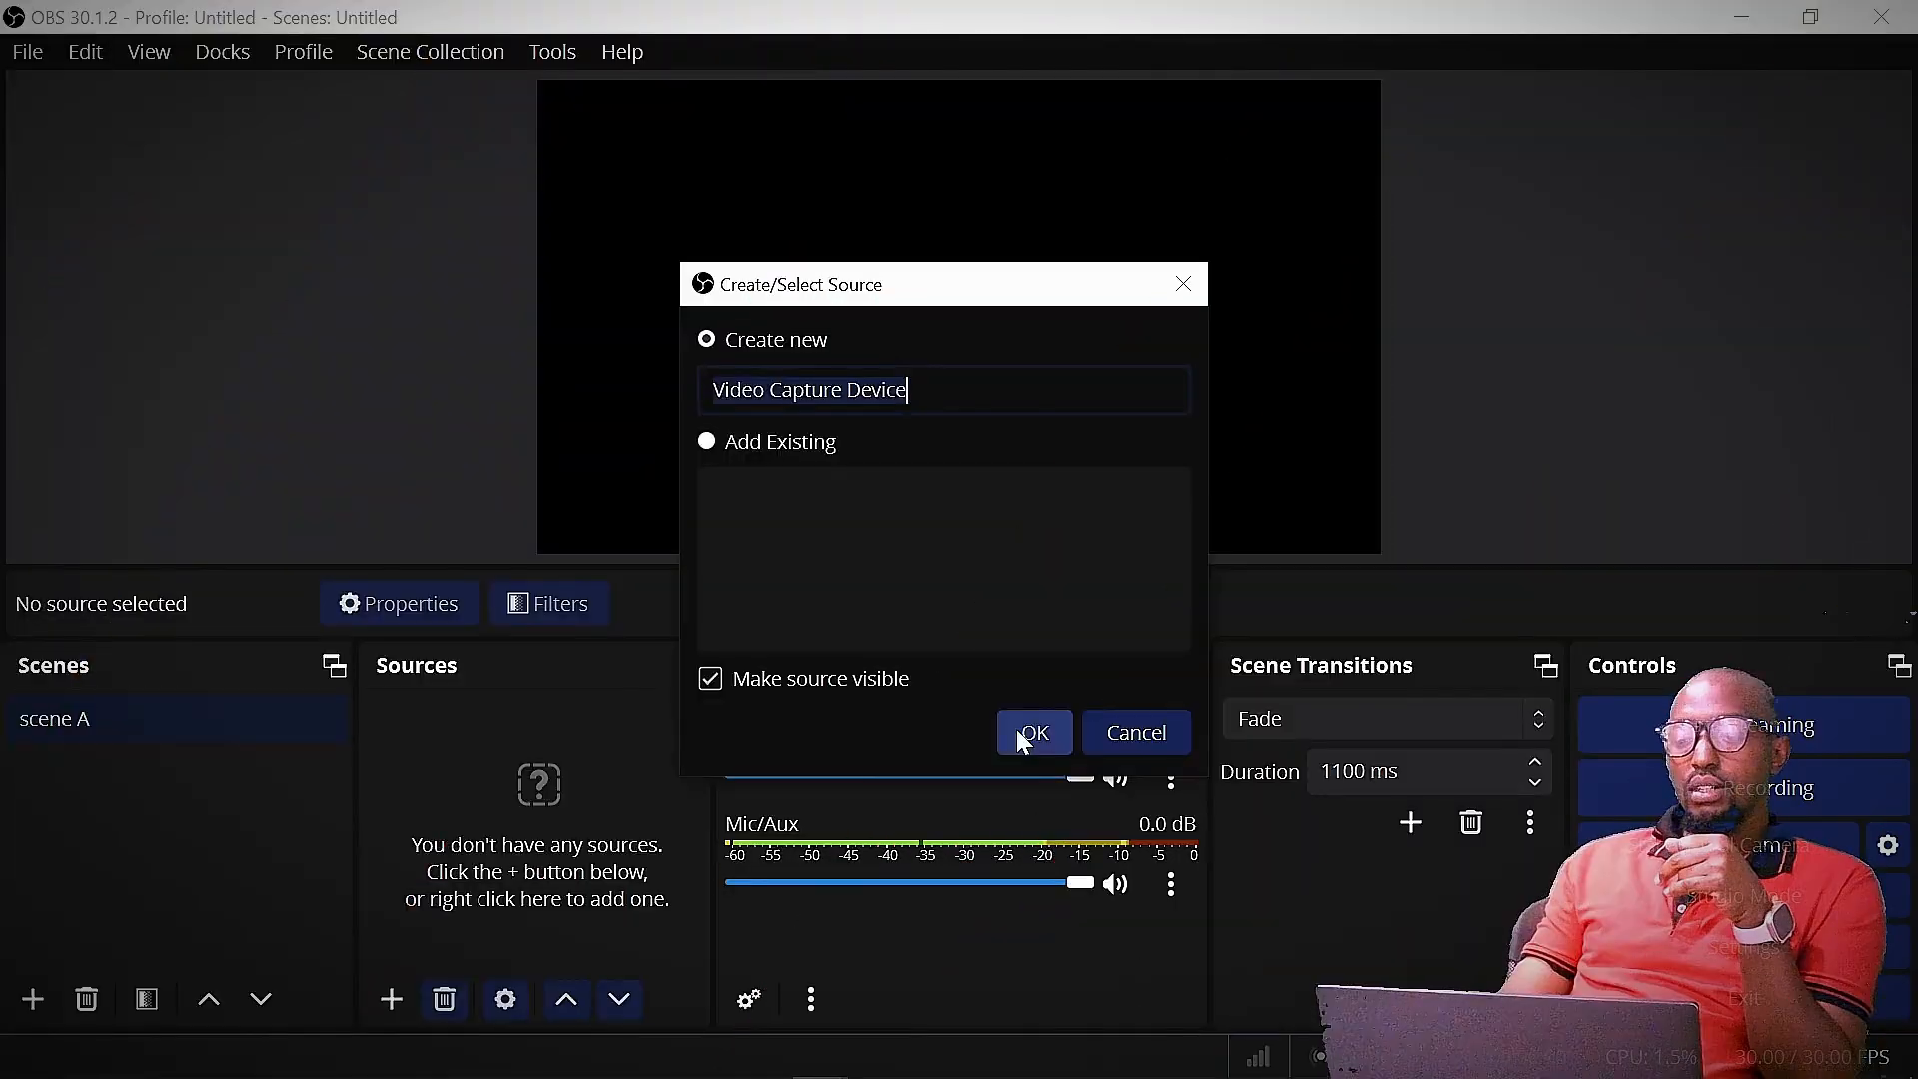
left_click(1018, 734)
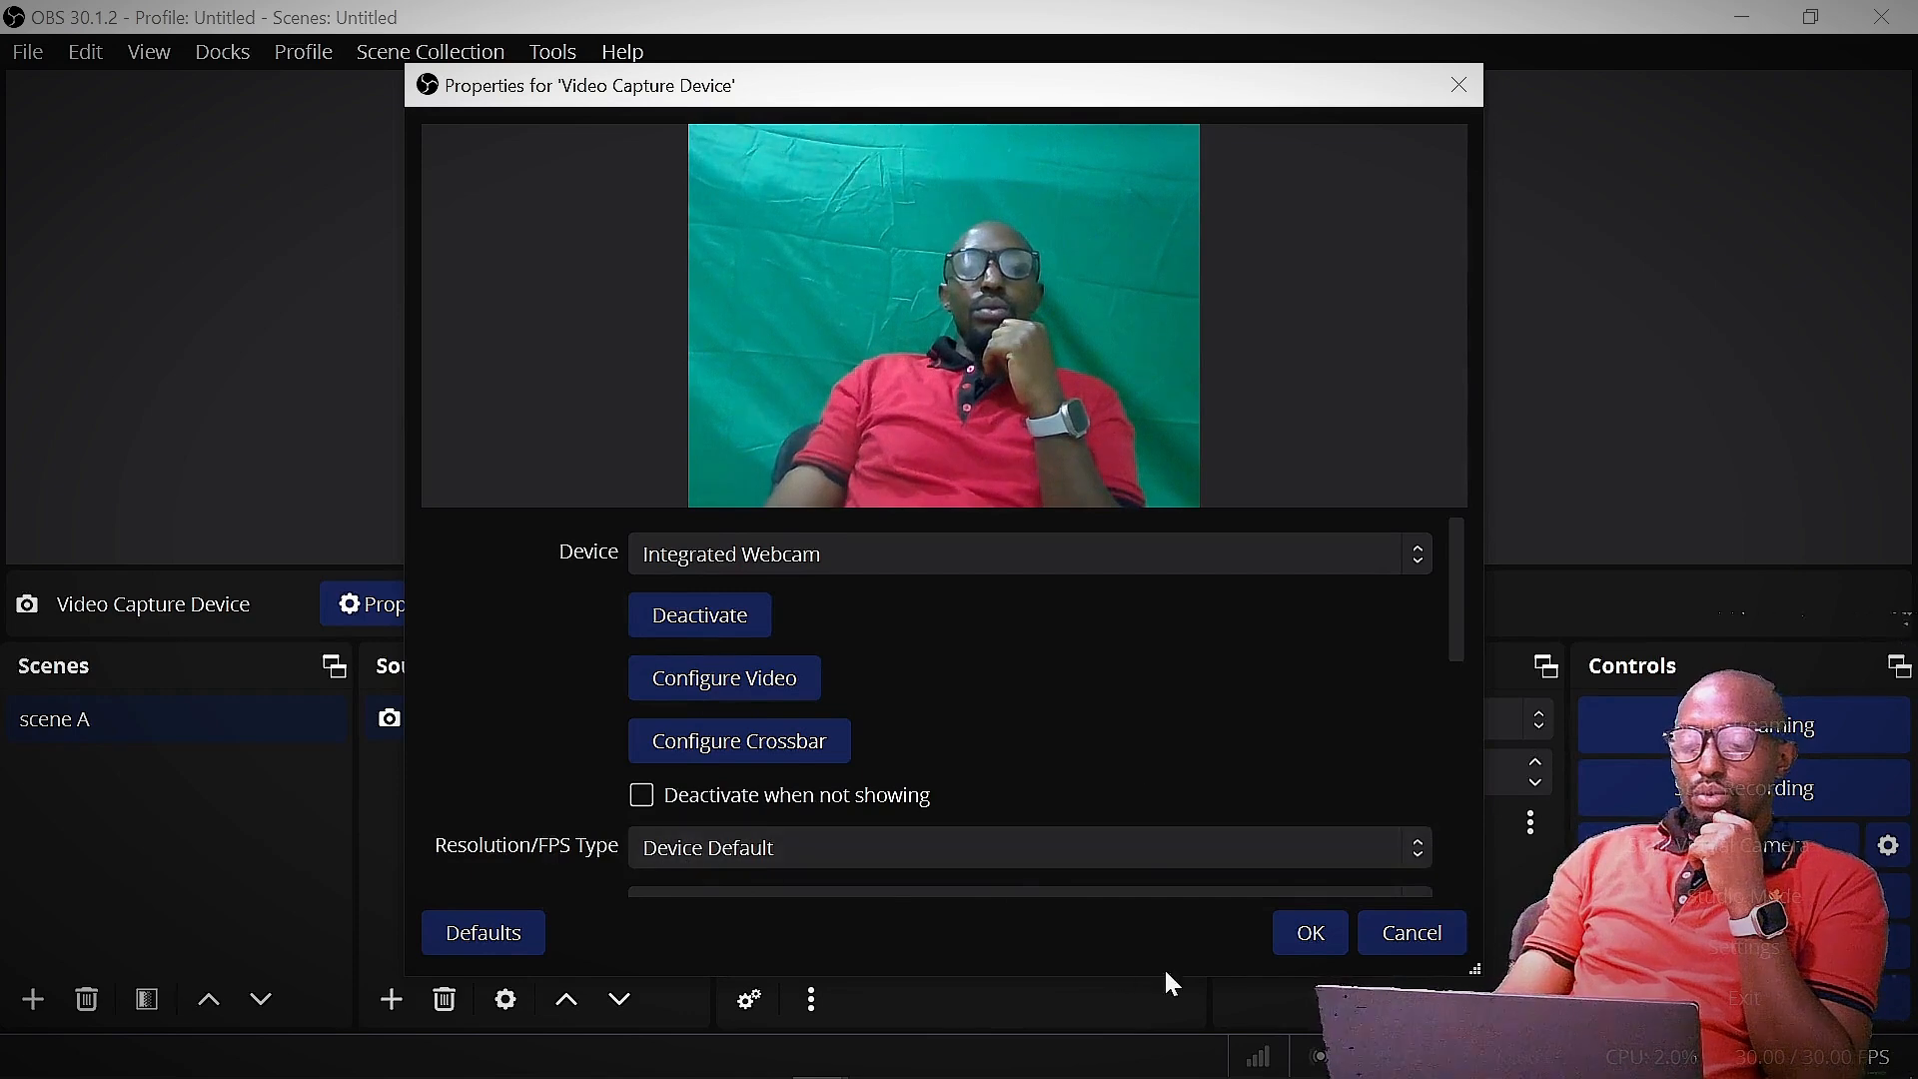
left_click(1319, 935)
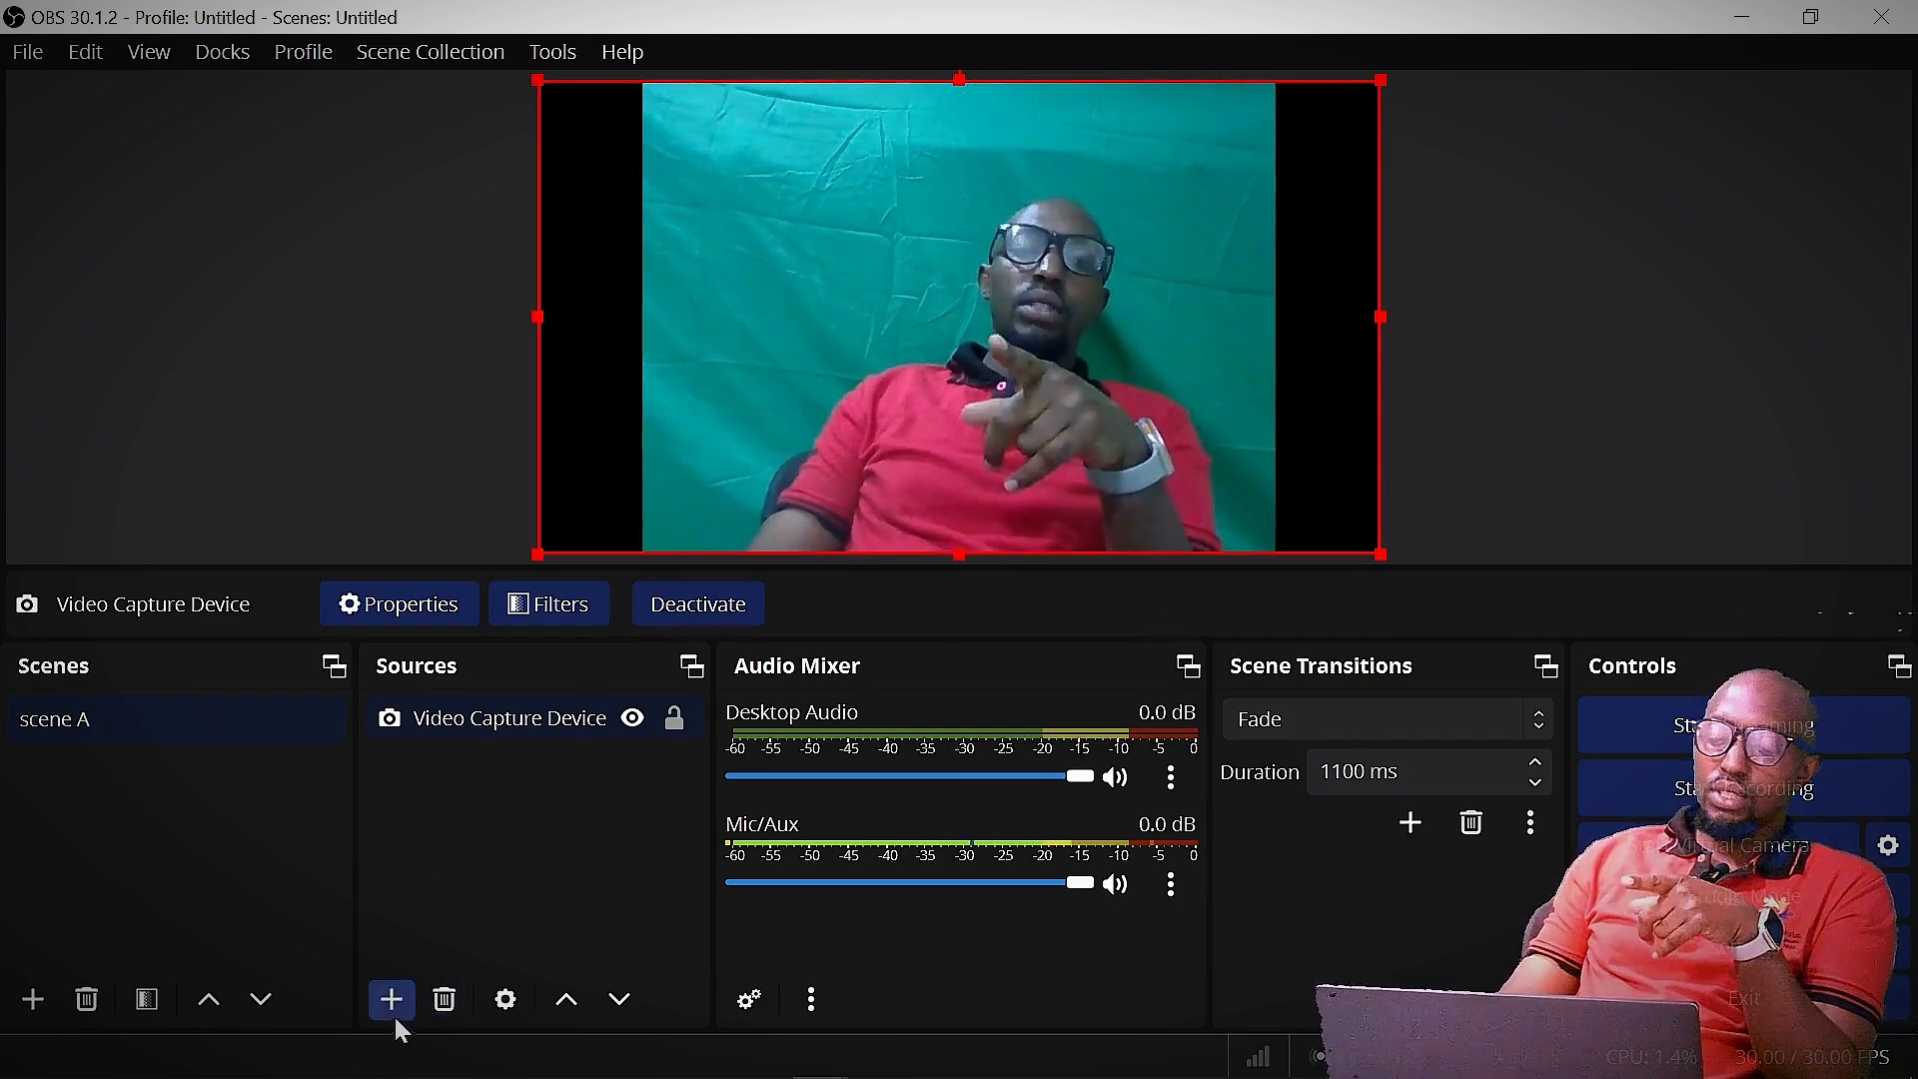
Add a Chroma Key effect filter with its default name to the Video Capture Device source.
left_click(488, 722)
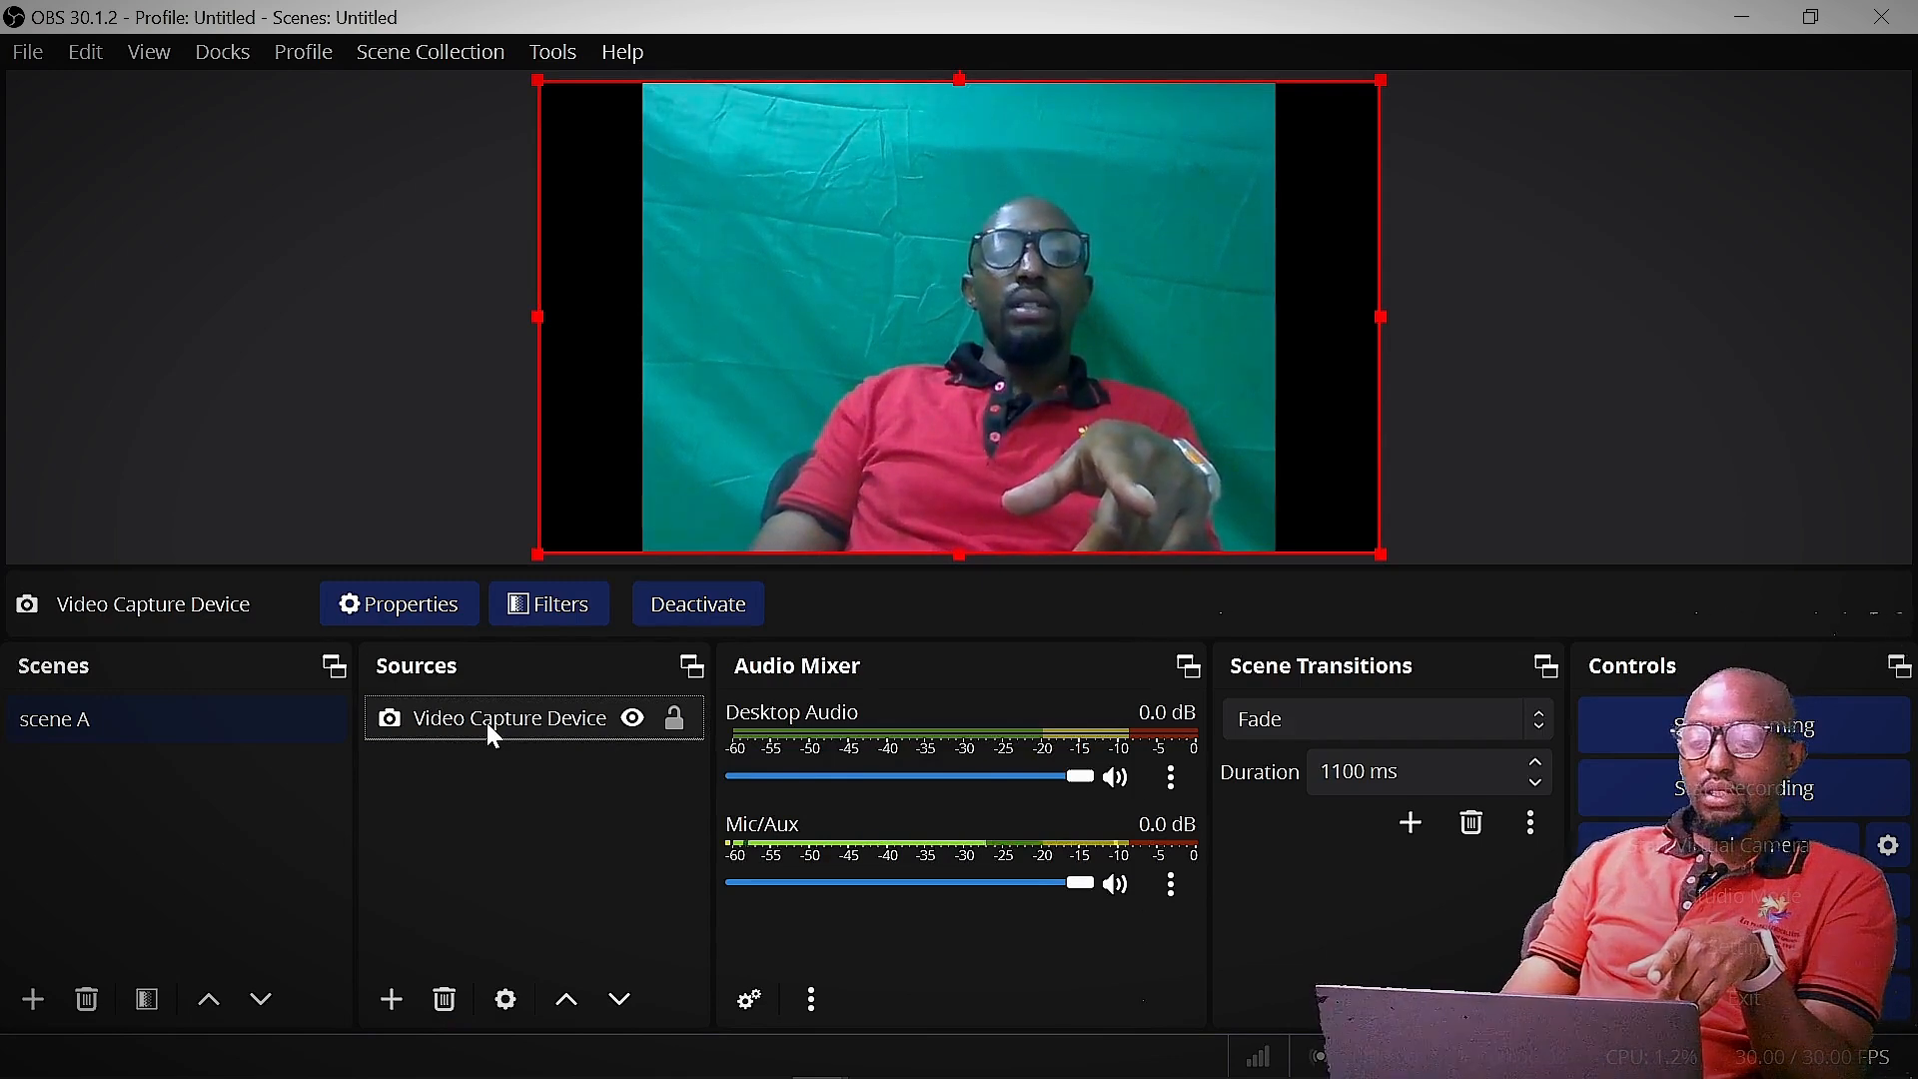
left_click(556, 619)
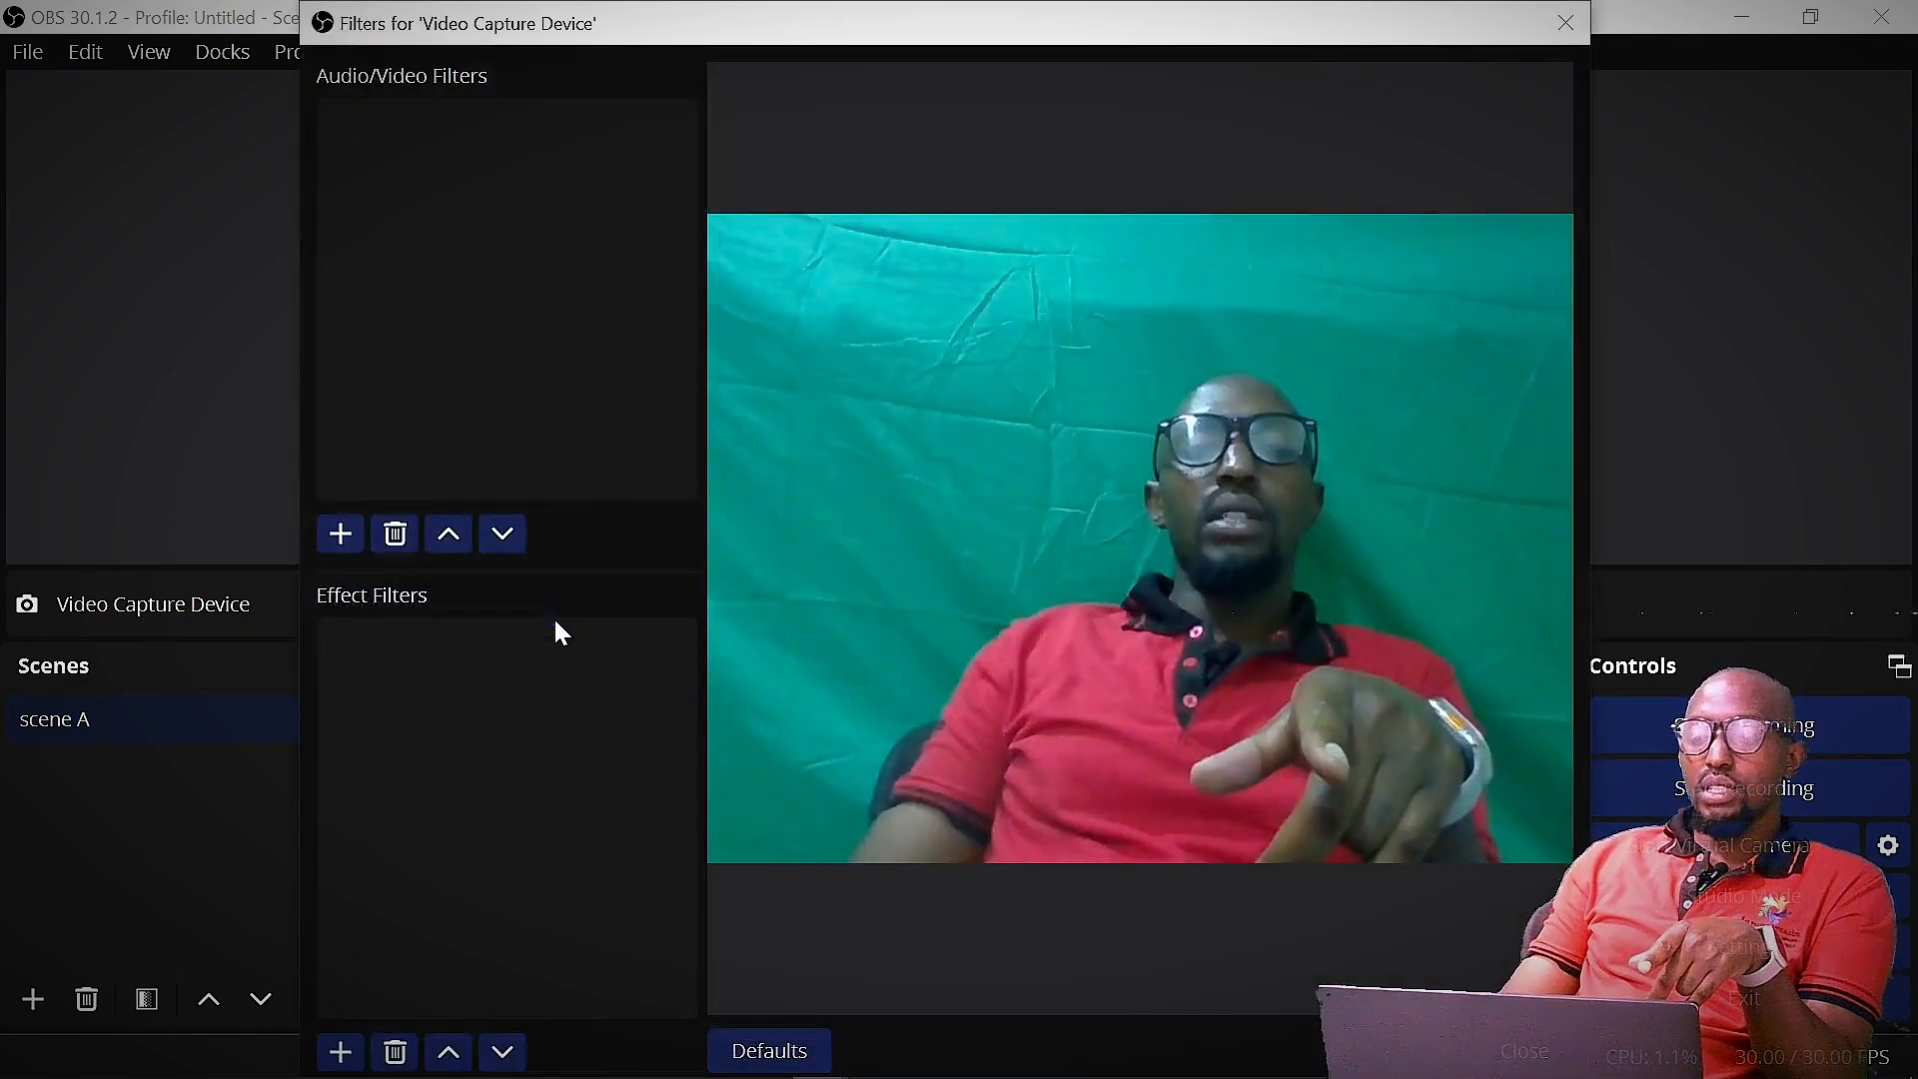
left_click(340, 1052)
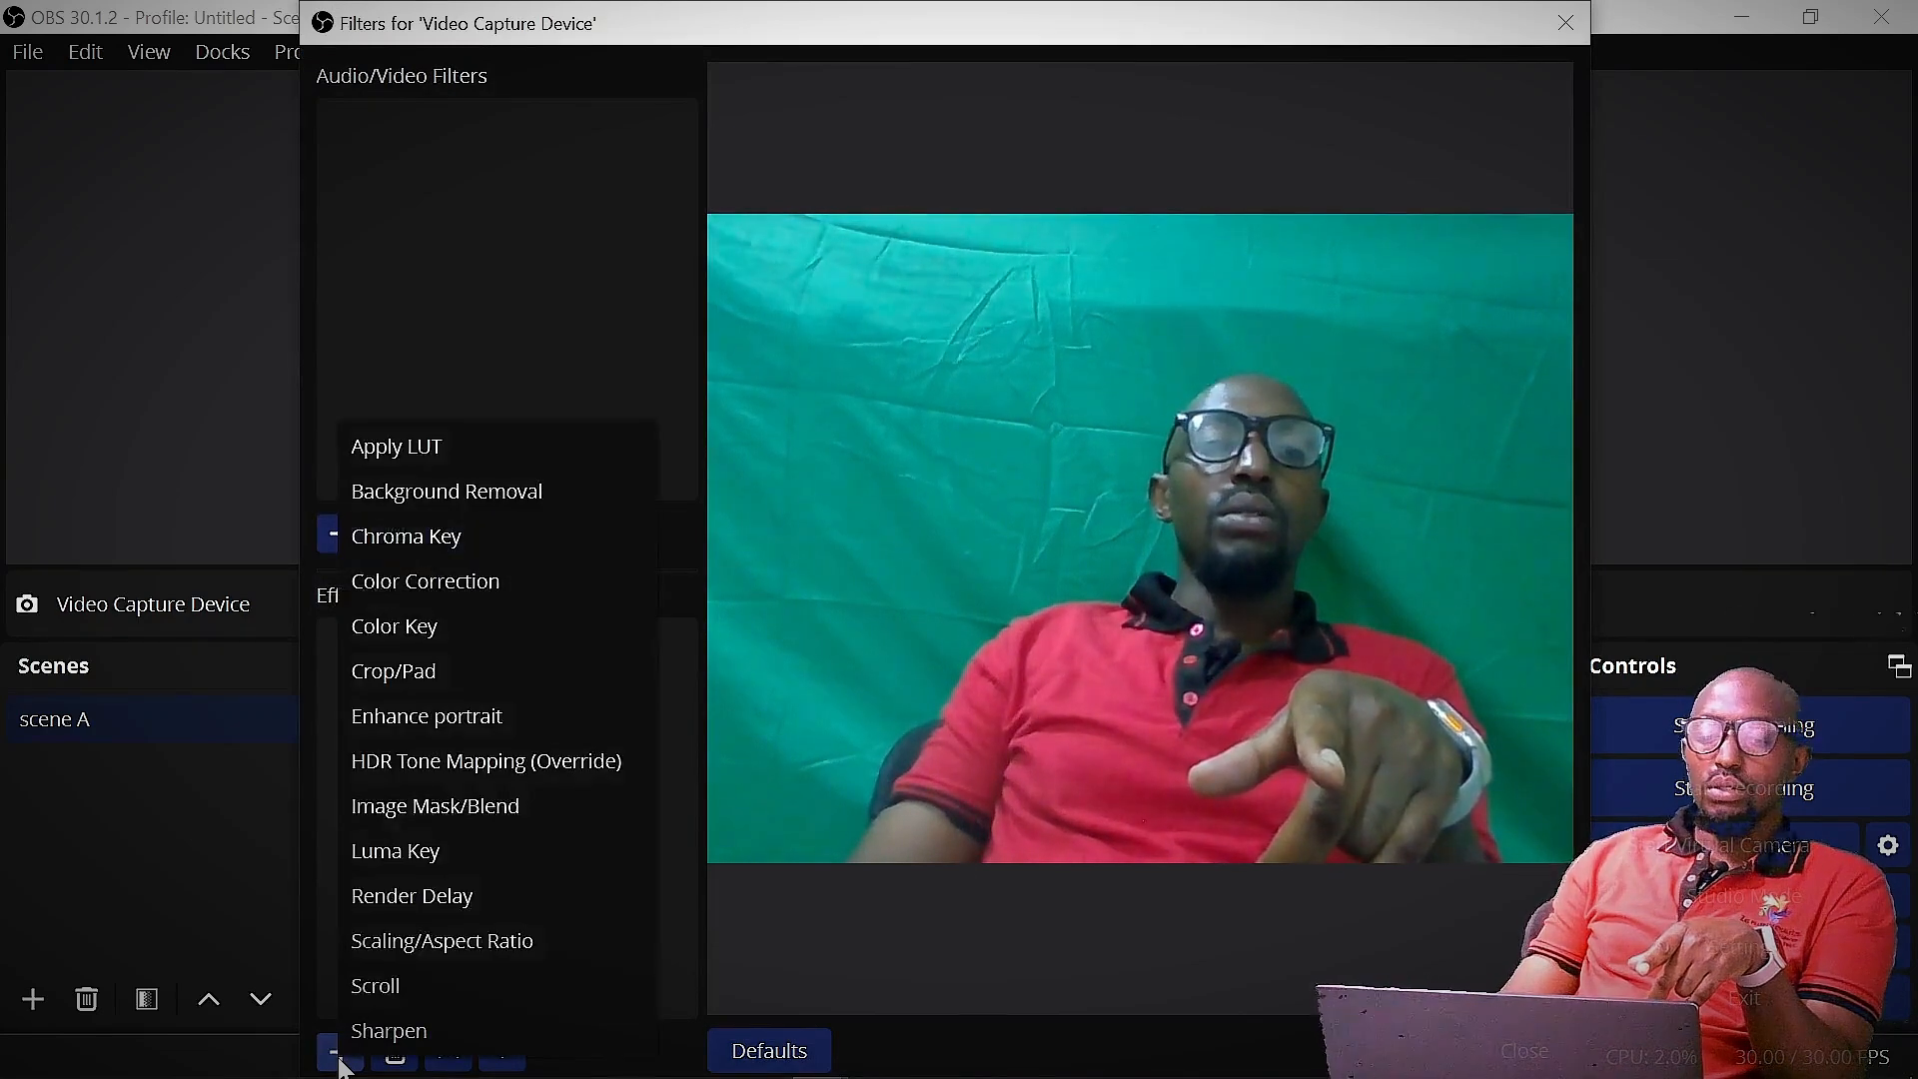
left_click(432, 540)
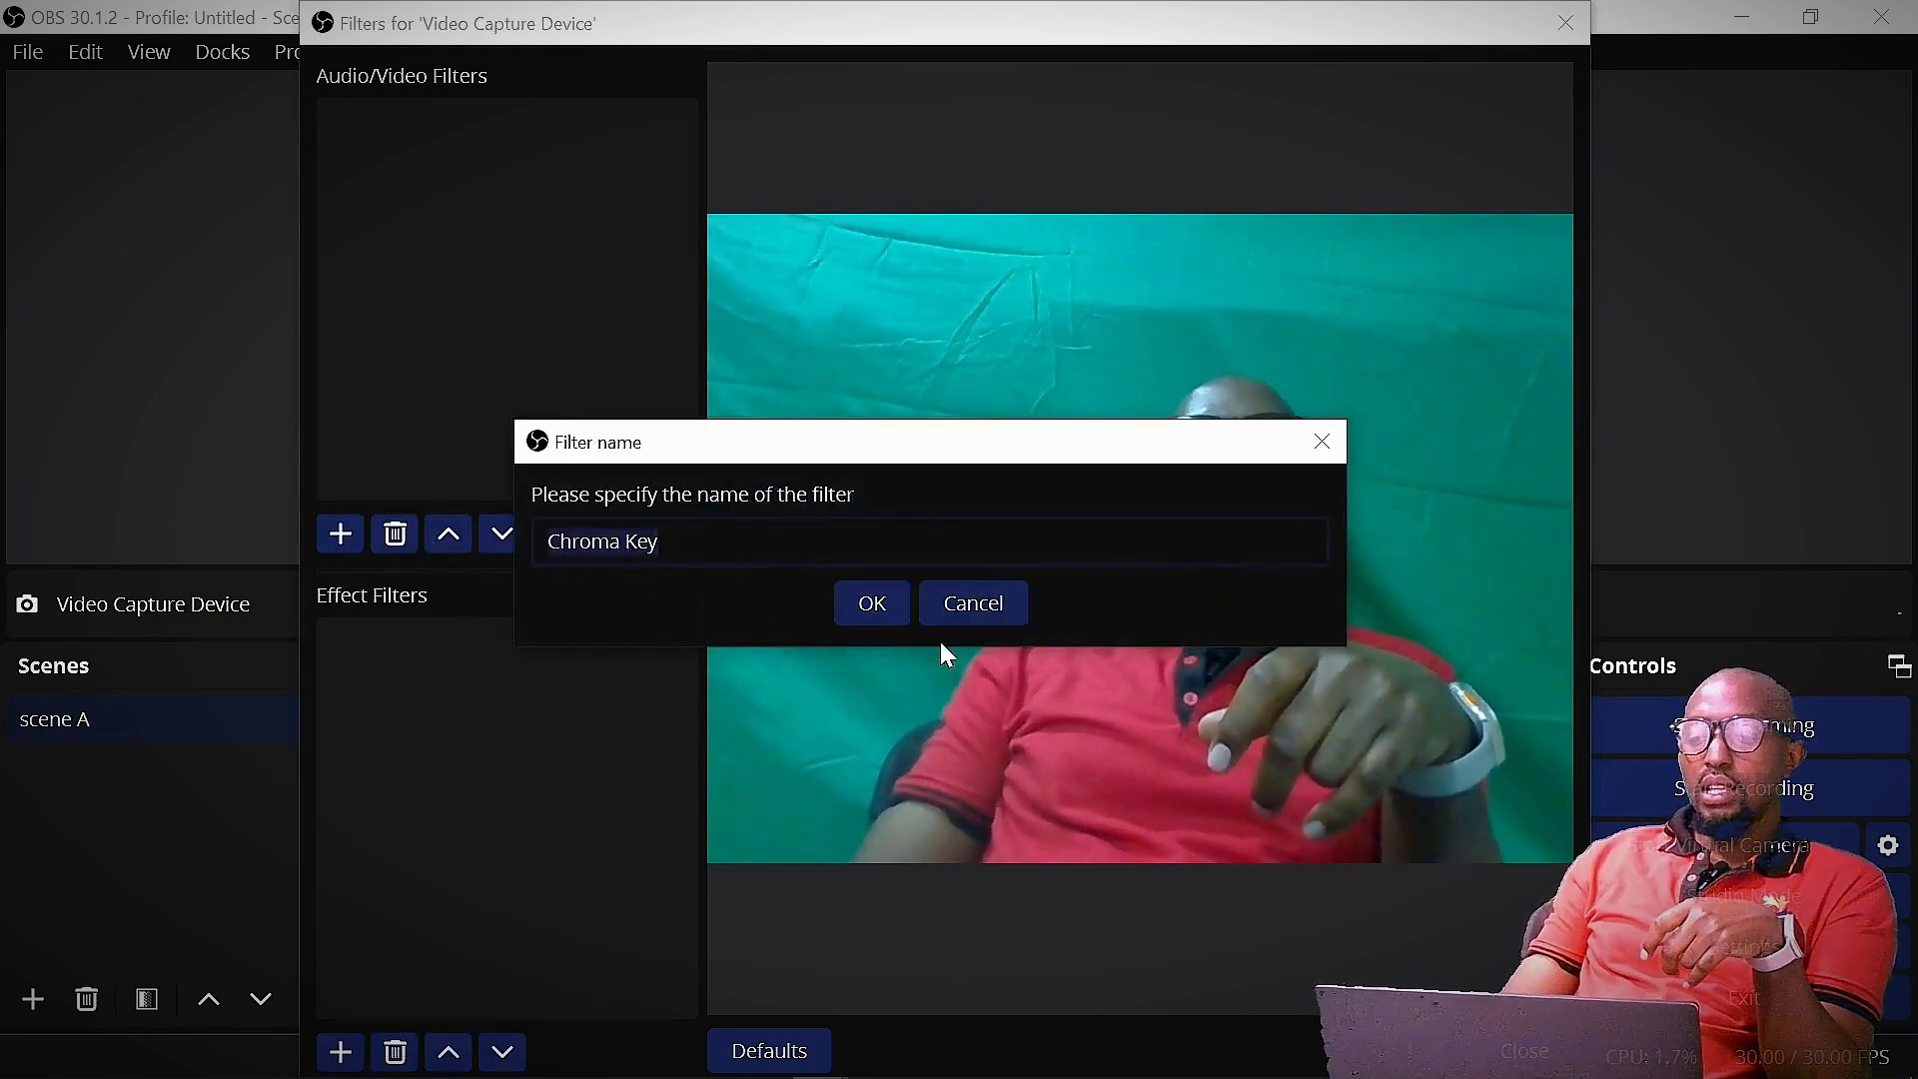
left_click(885, 602)
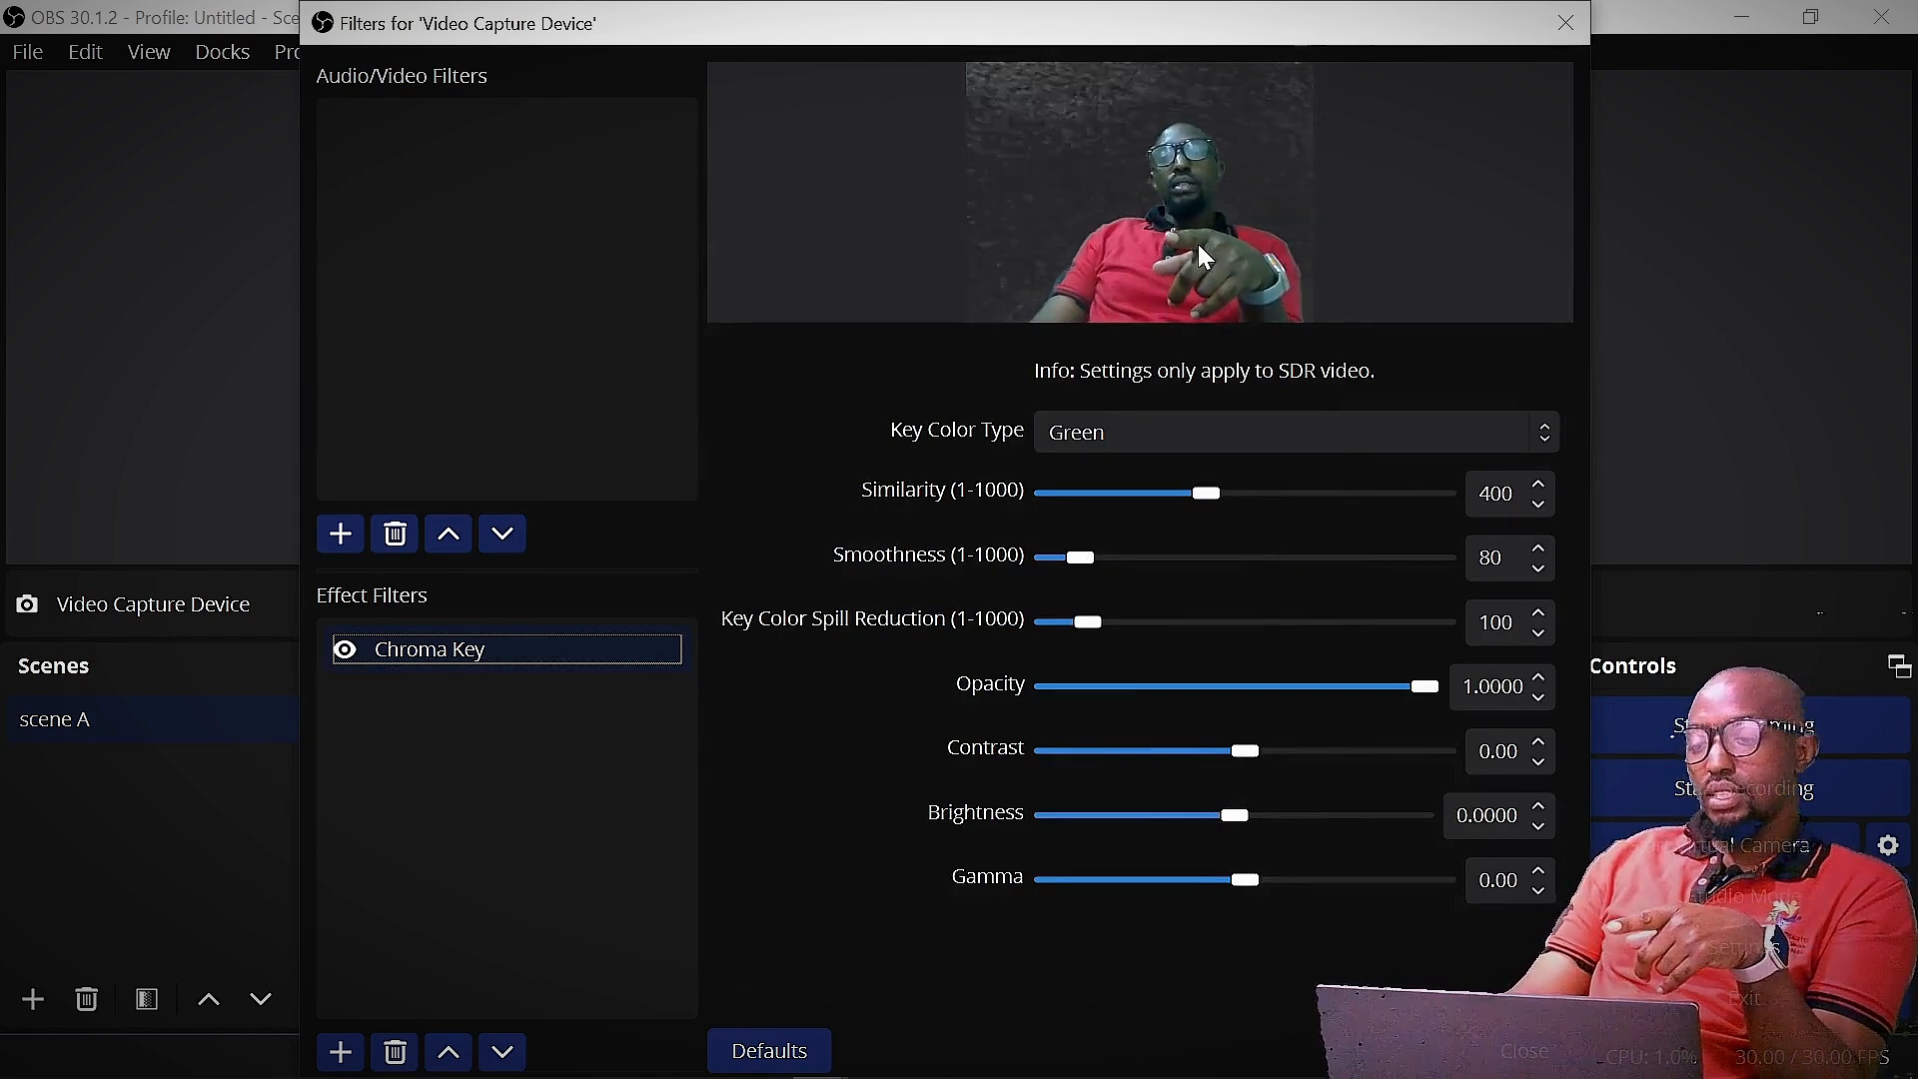
Try a Chroma Key Similarity of 451, then set Similarity, Smoothness and Key Color Spill Reduction all to 1.
left_click(1208, 499)
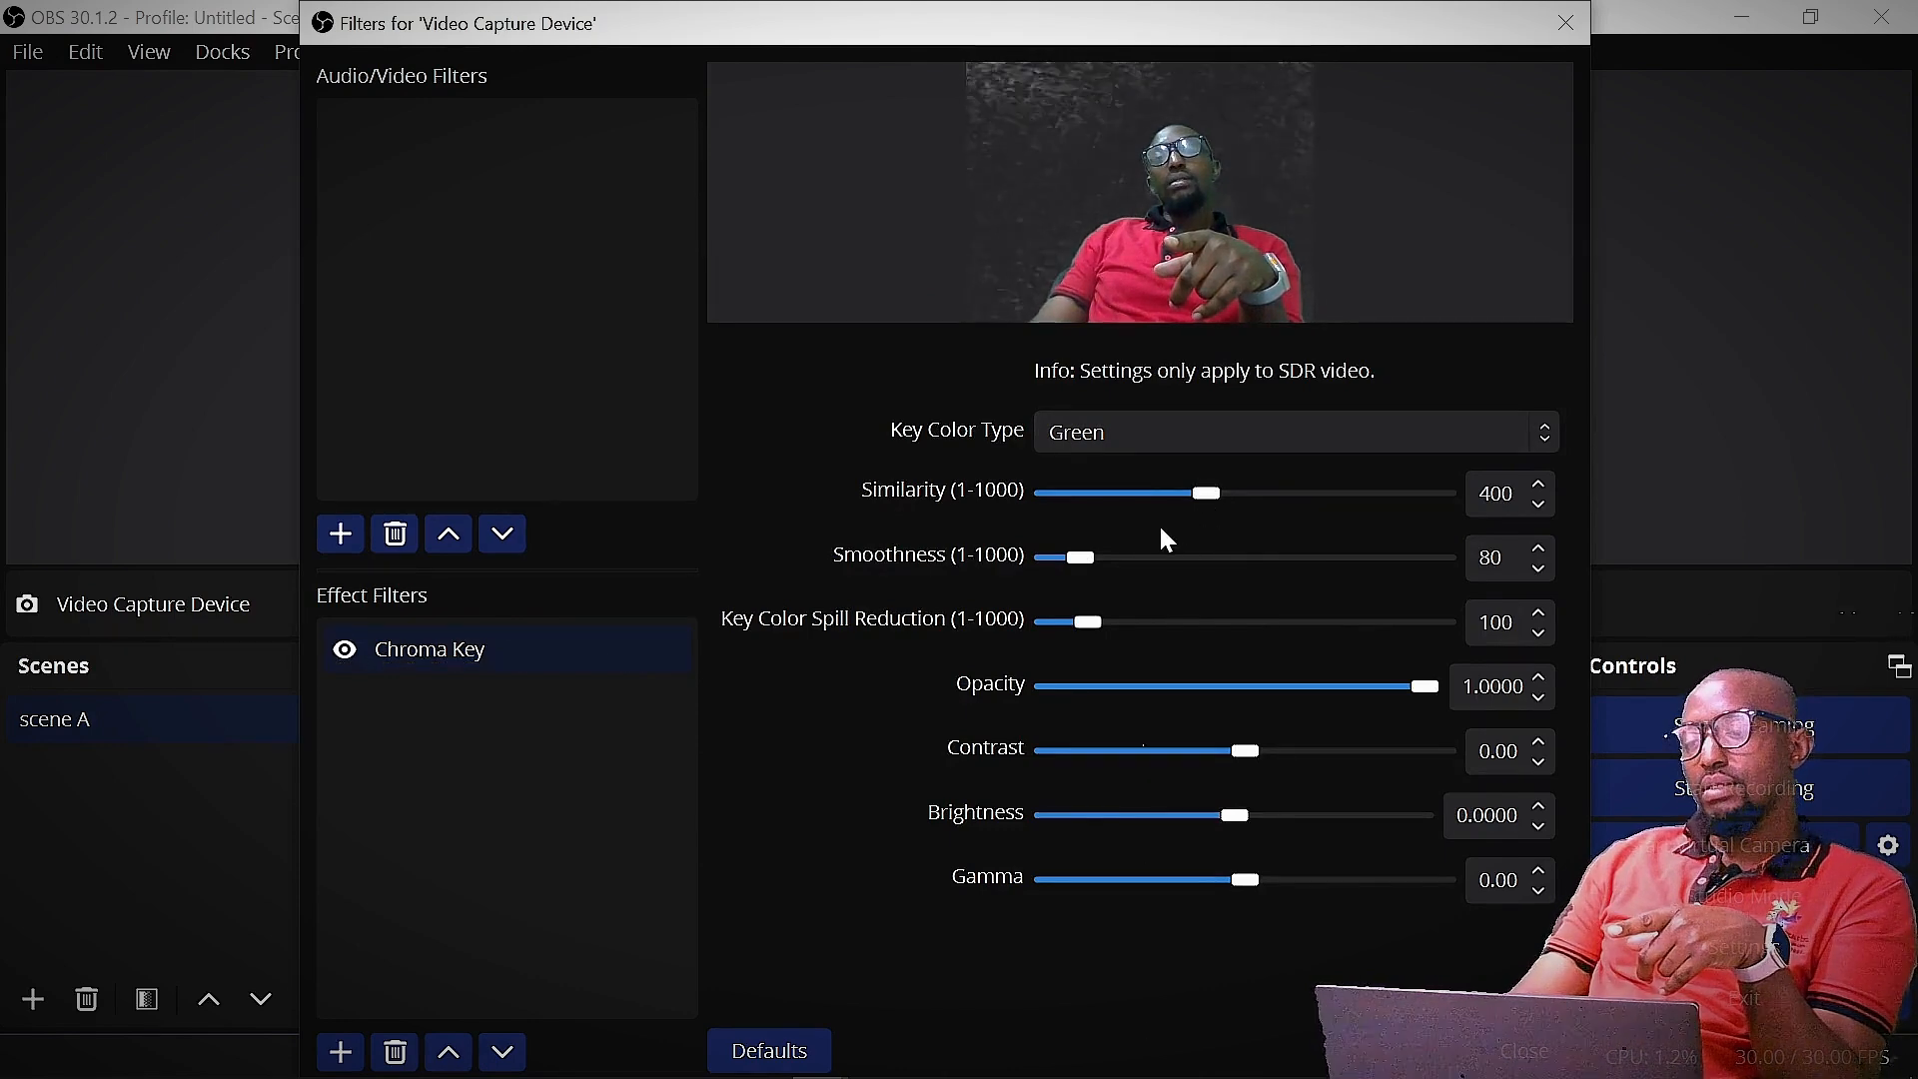
mouse_move(1209, 495)
left_mouse_down()
mouse_move(1240, 500)
mouse_move(1179, 532)
mouse_move(1263, 502)
mouse_move(1223, 505)
left_mouse_up()
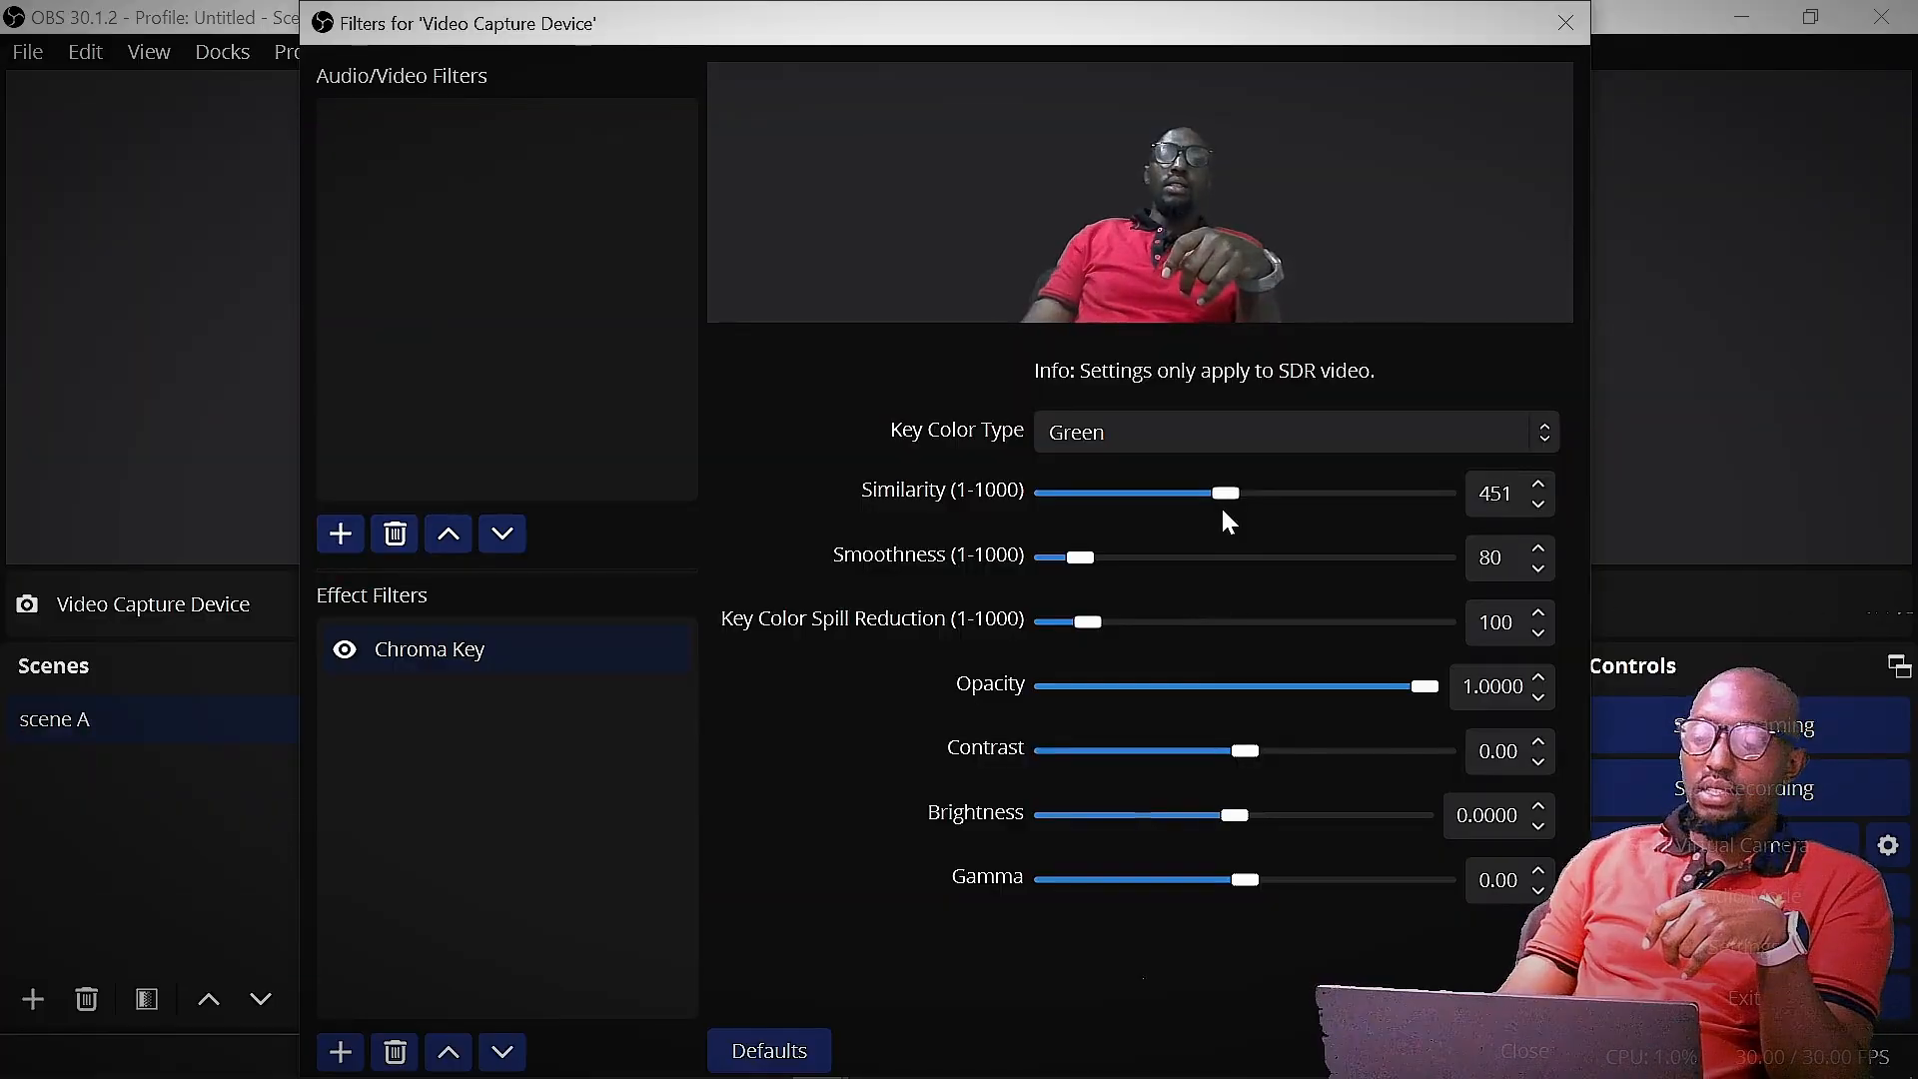
left_click_drag(1226, 493, 1039, 521)
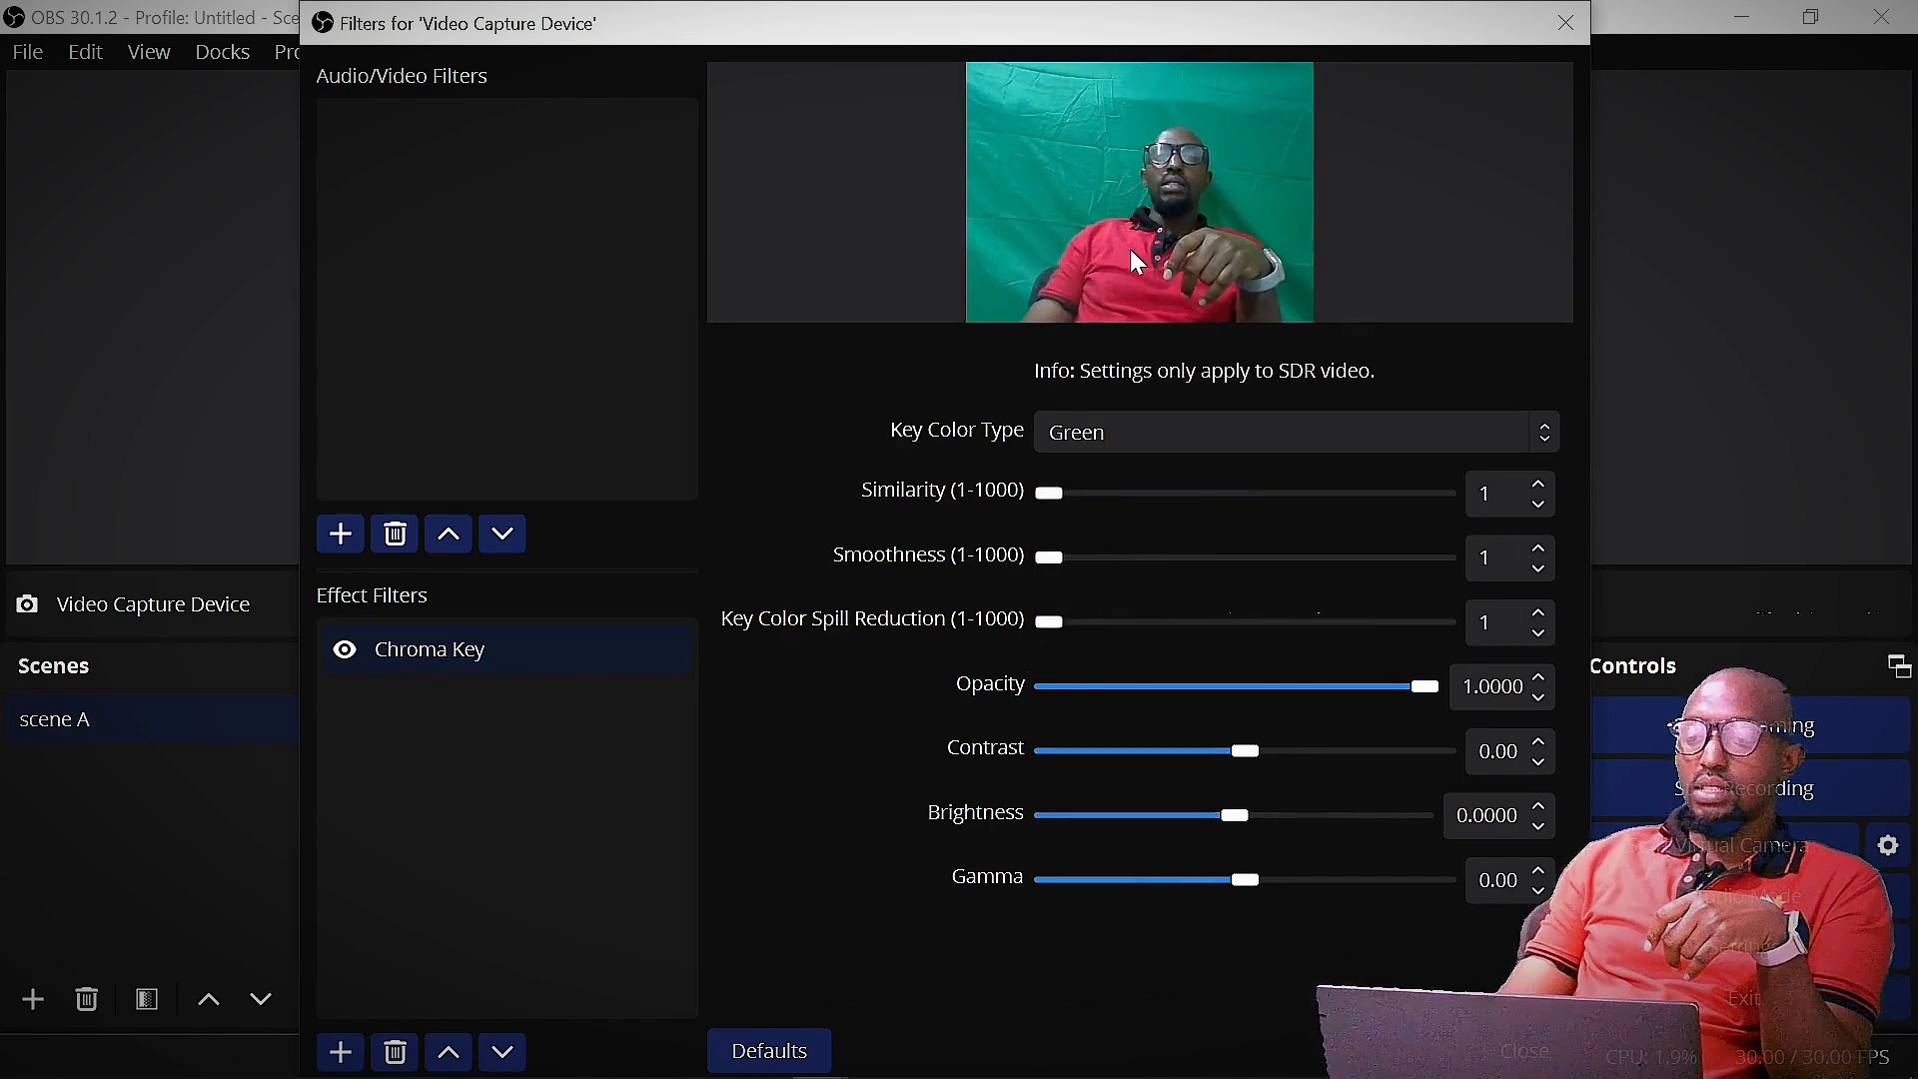
Move the filters dialog off the preview, capture a rectangular snip of the webcam image and open it in Snip & Sketch.
left_click_drag(1244, 38, 1061, 651)
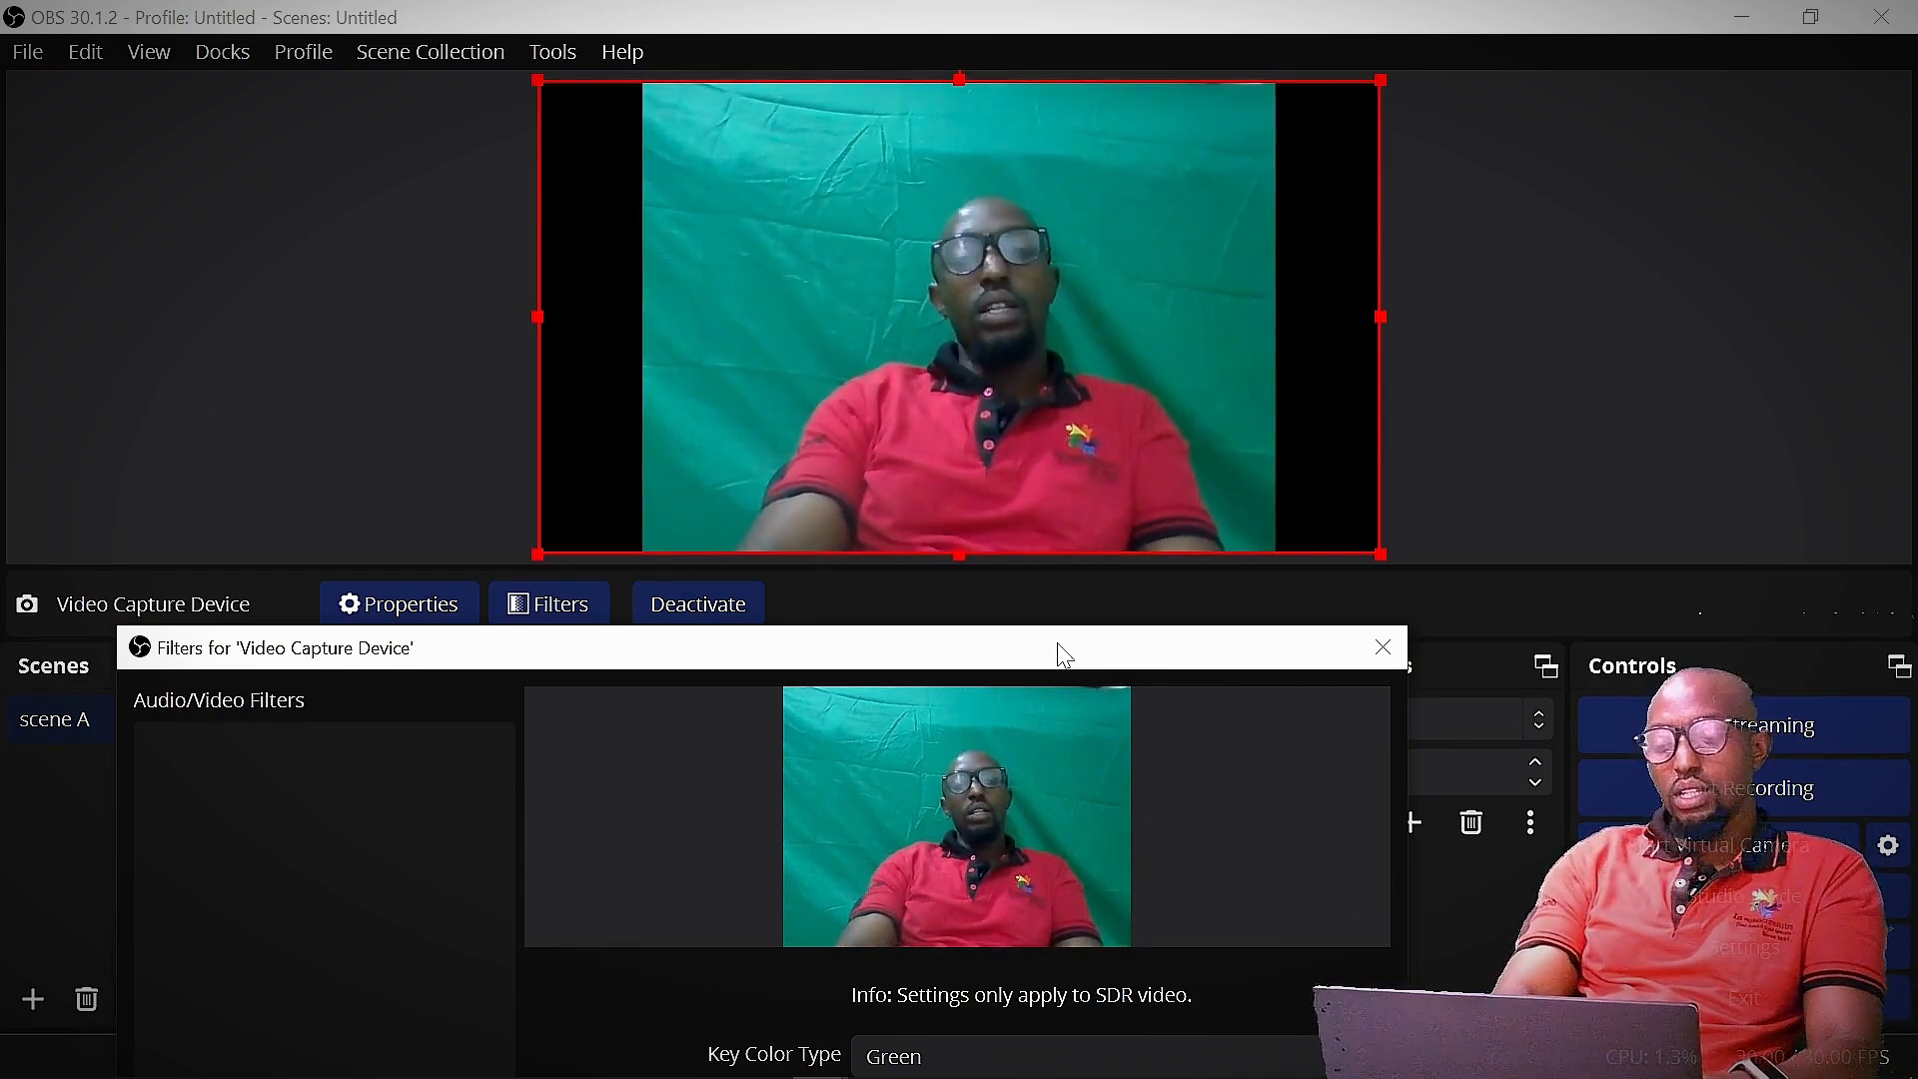
key("super+shift+s")
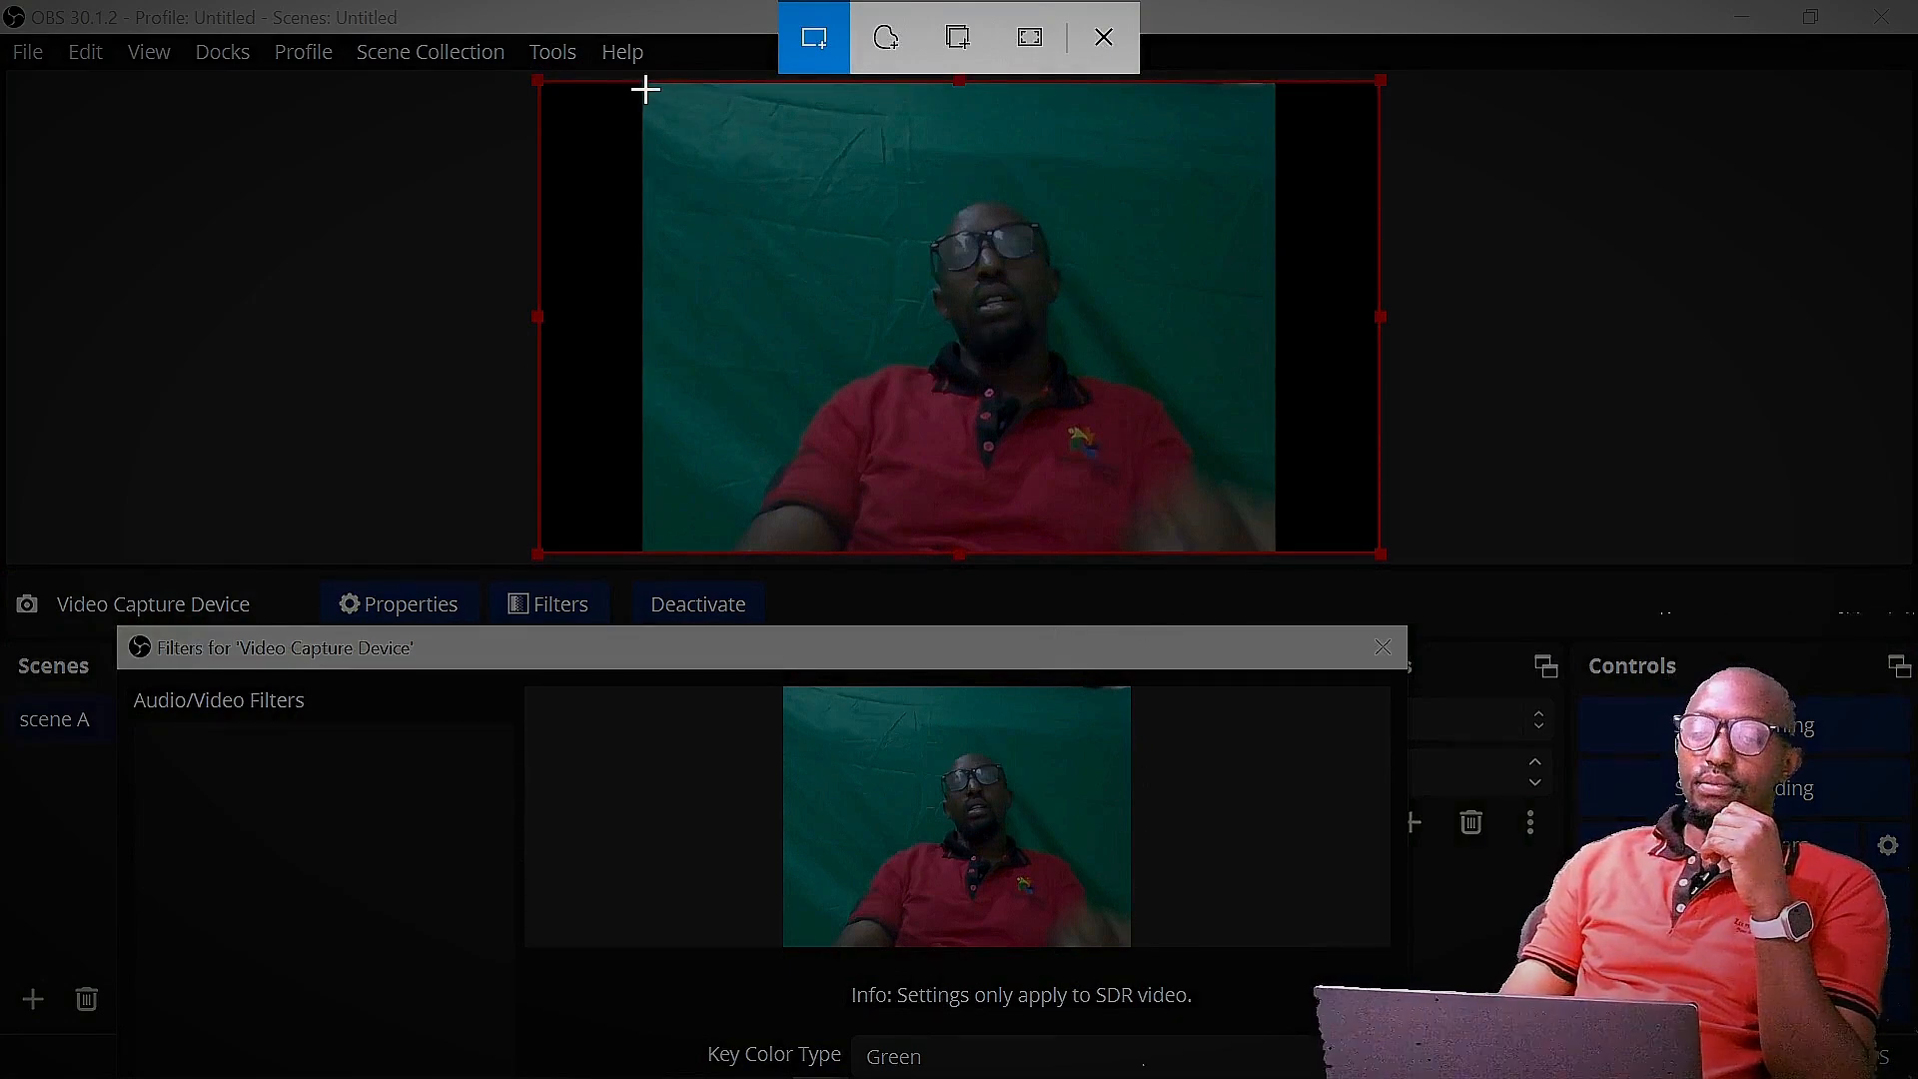
left_click_drag(645, 90, 1269, 536)
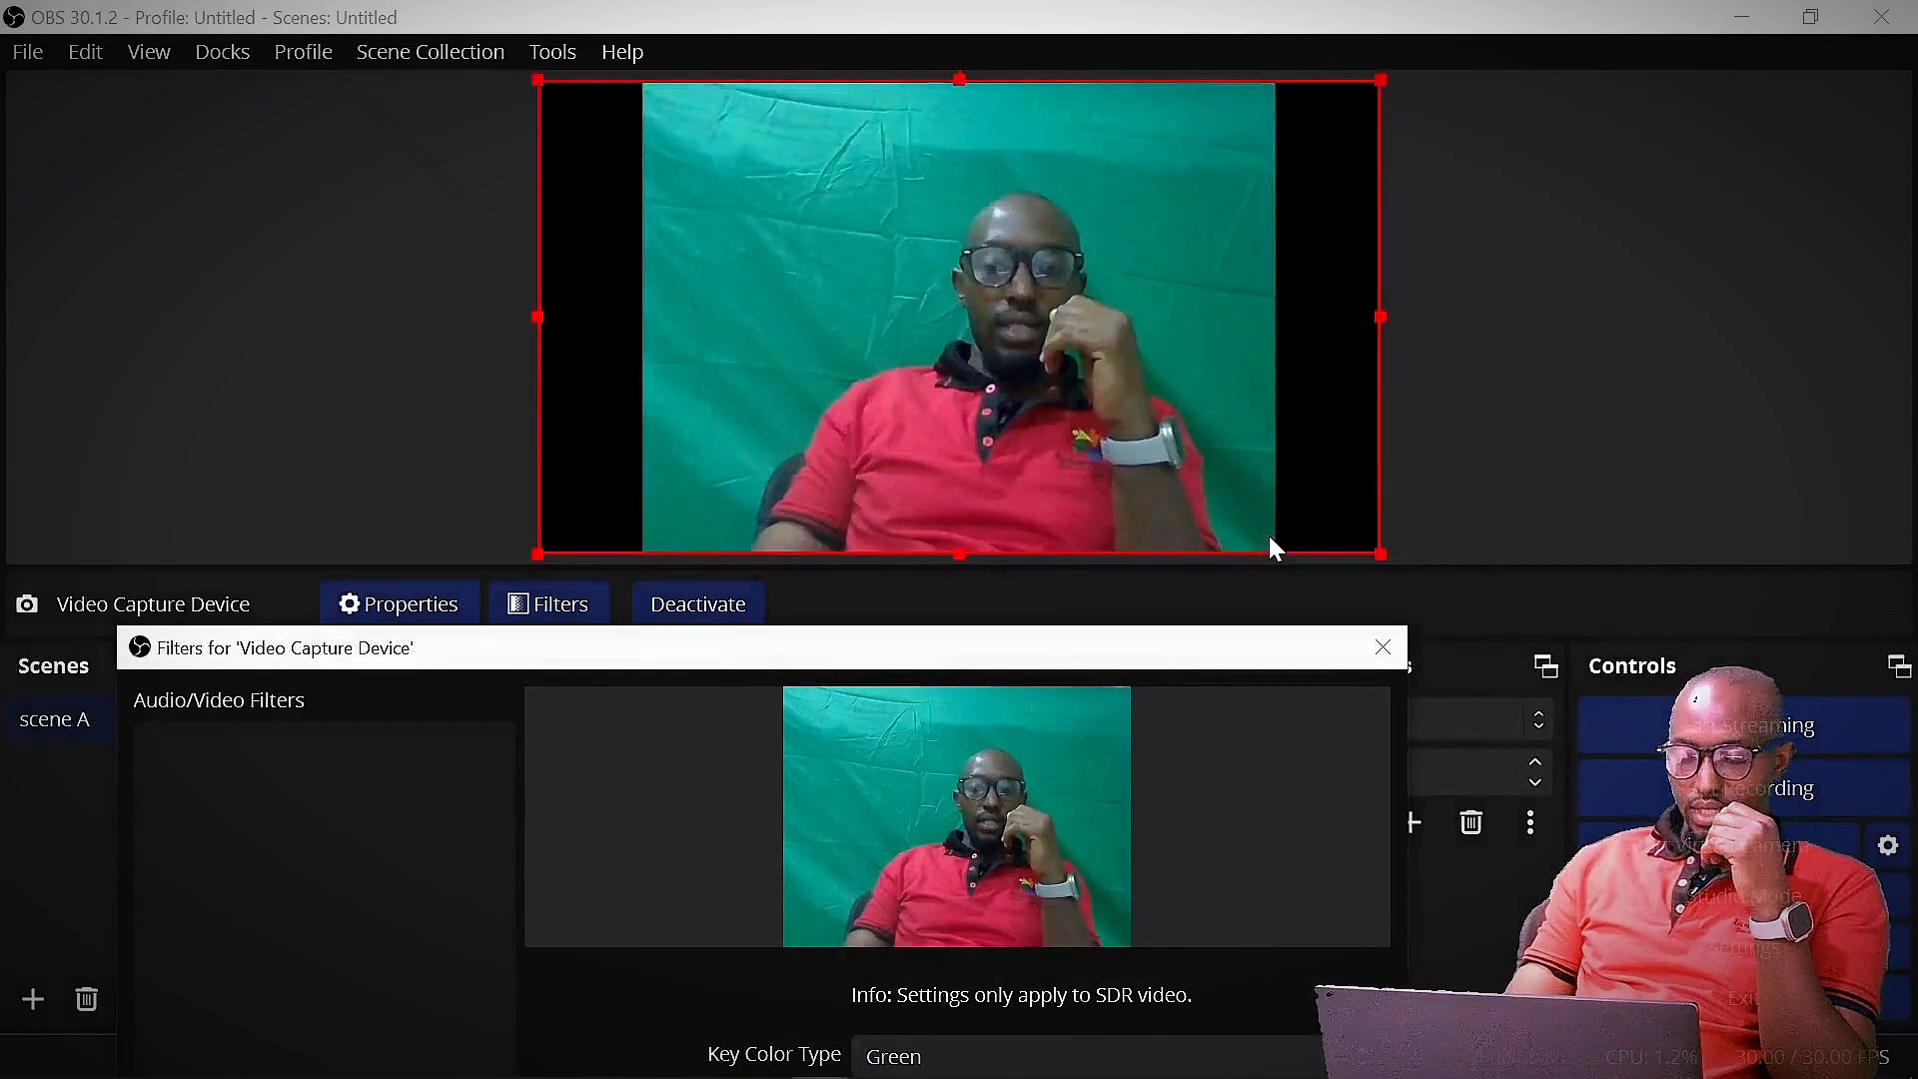
left_click(1378, 592)
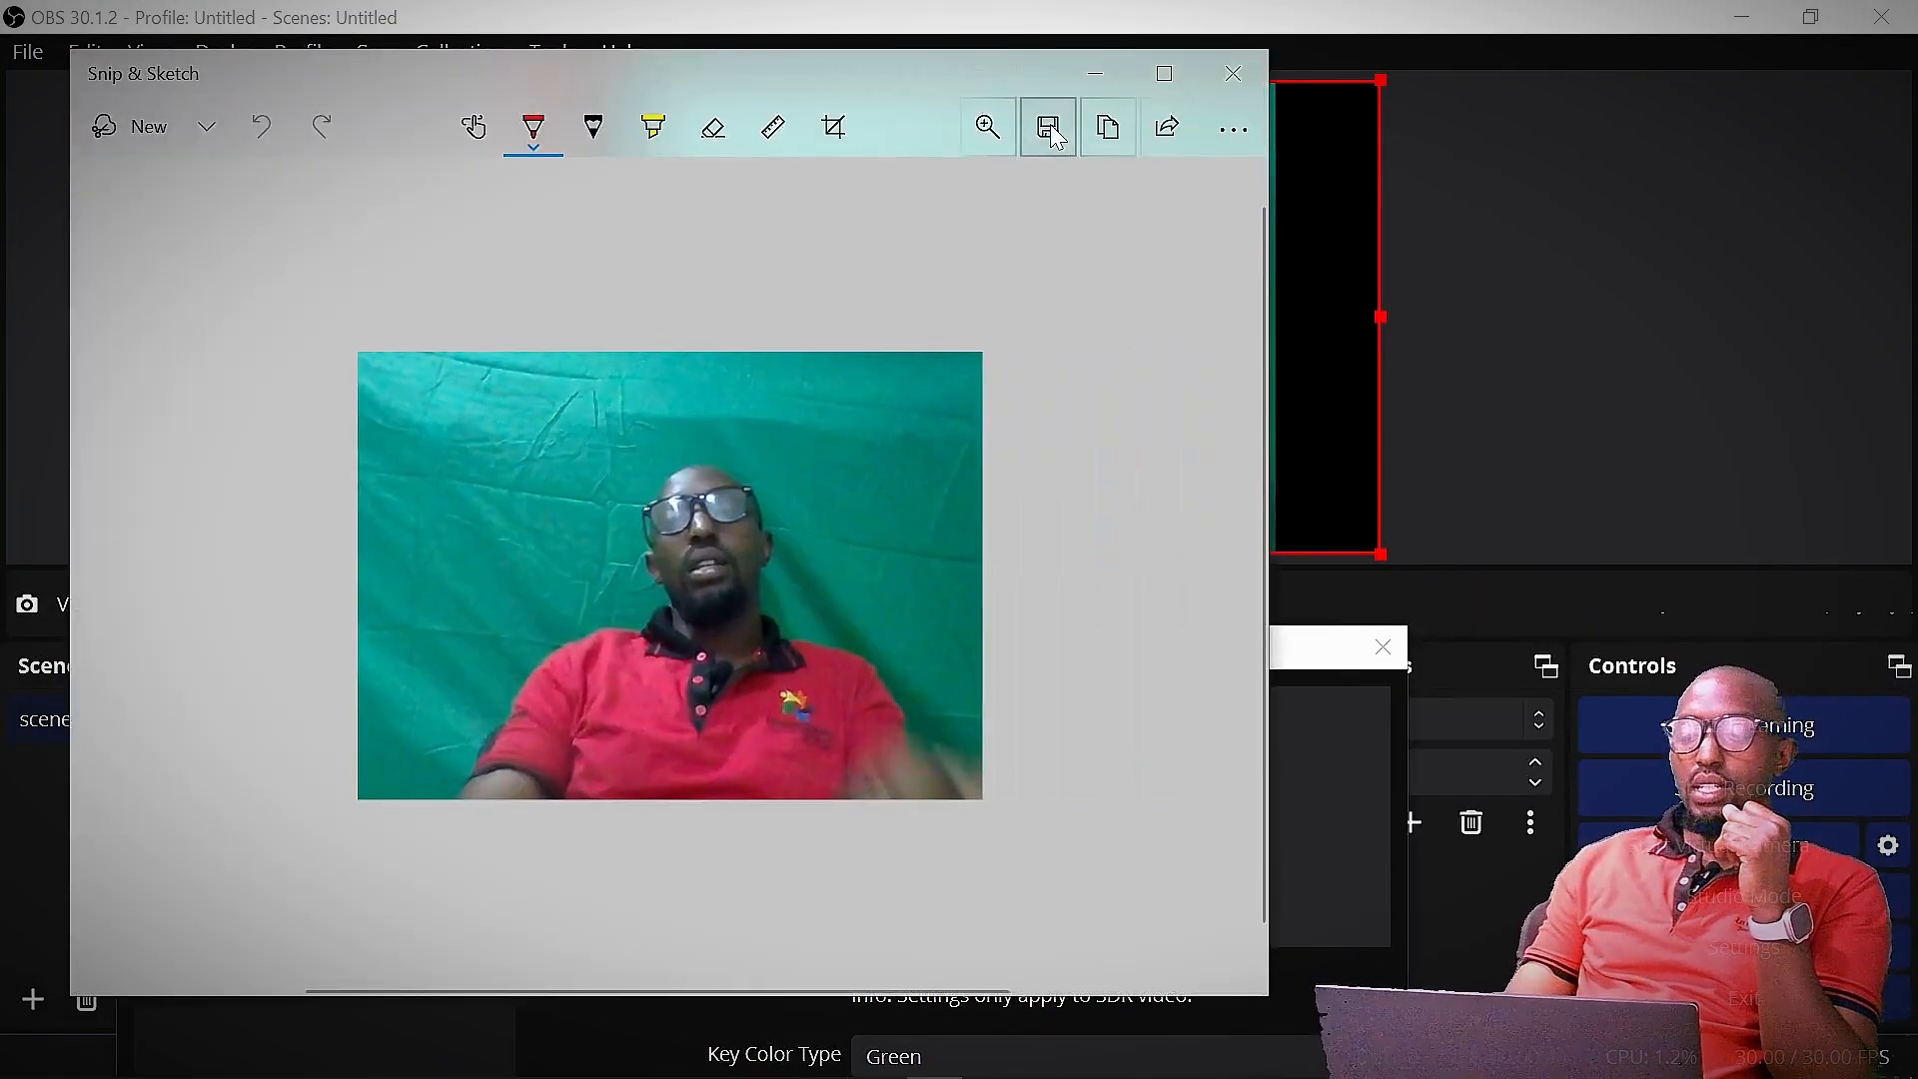
Save the snip to the Desktop as a PNG named KEY4 and close Snip & Sketch.
left_click(1054, 132)
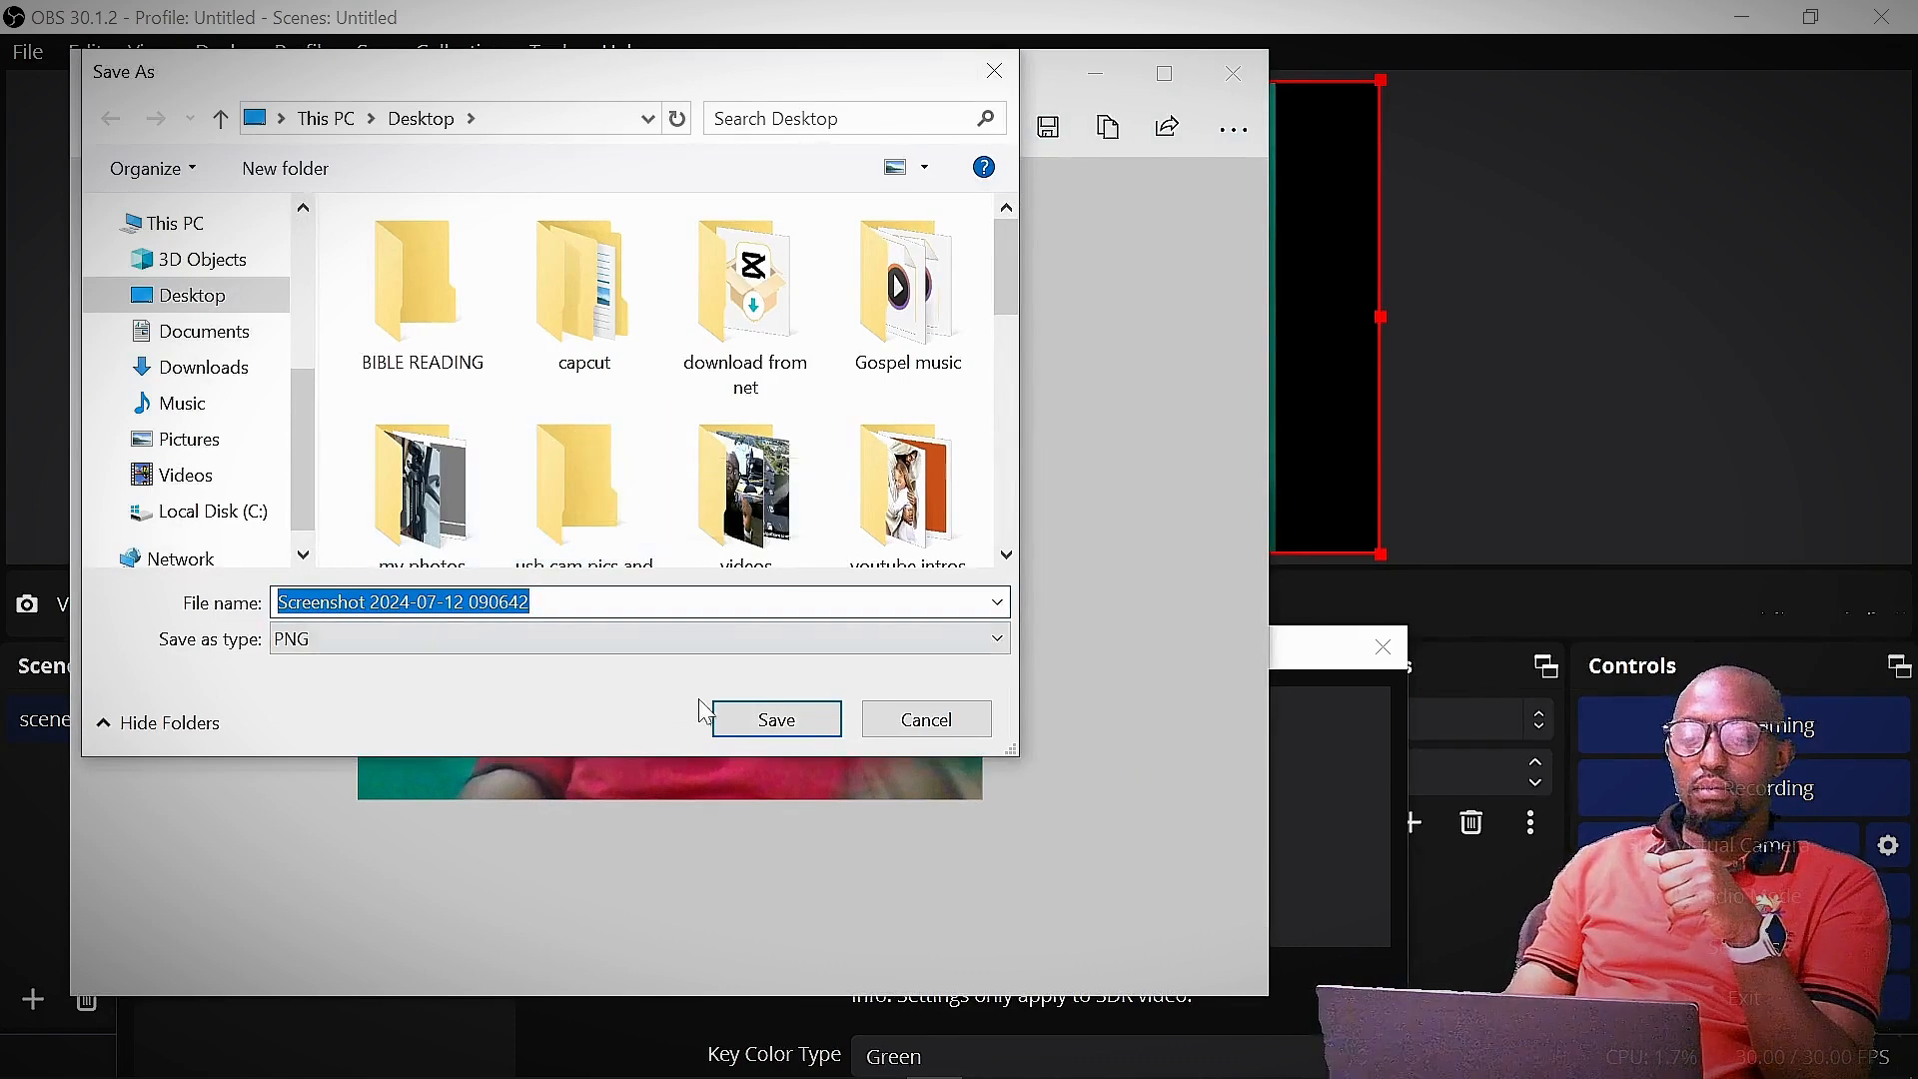
key("BackSpace")
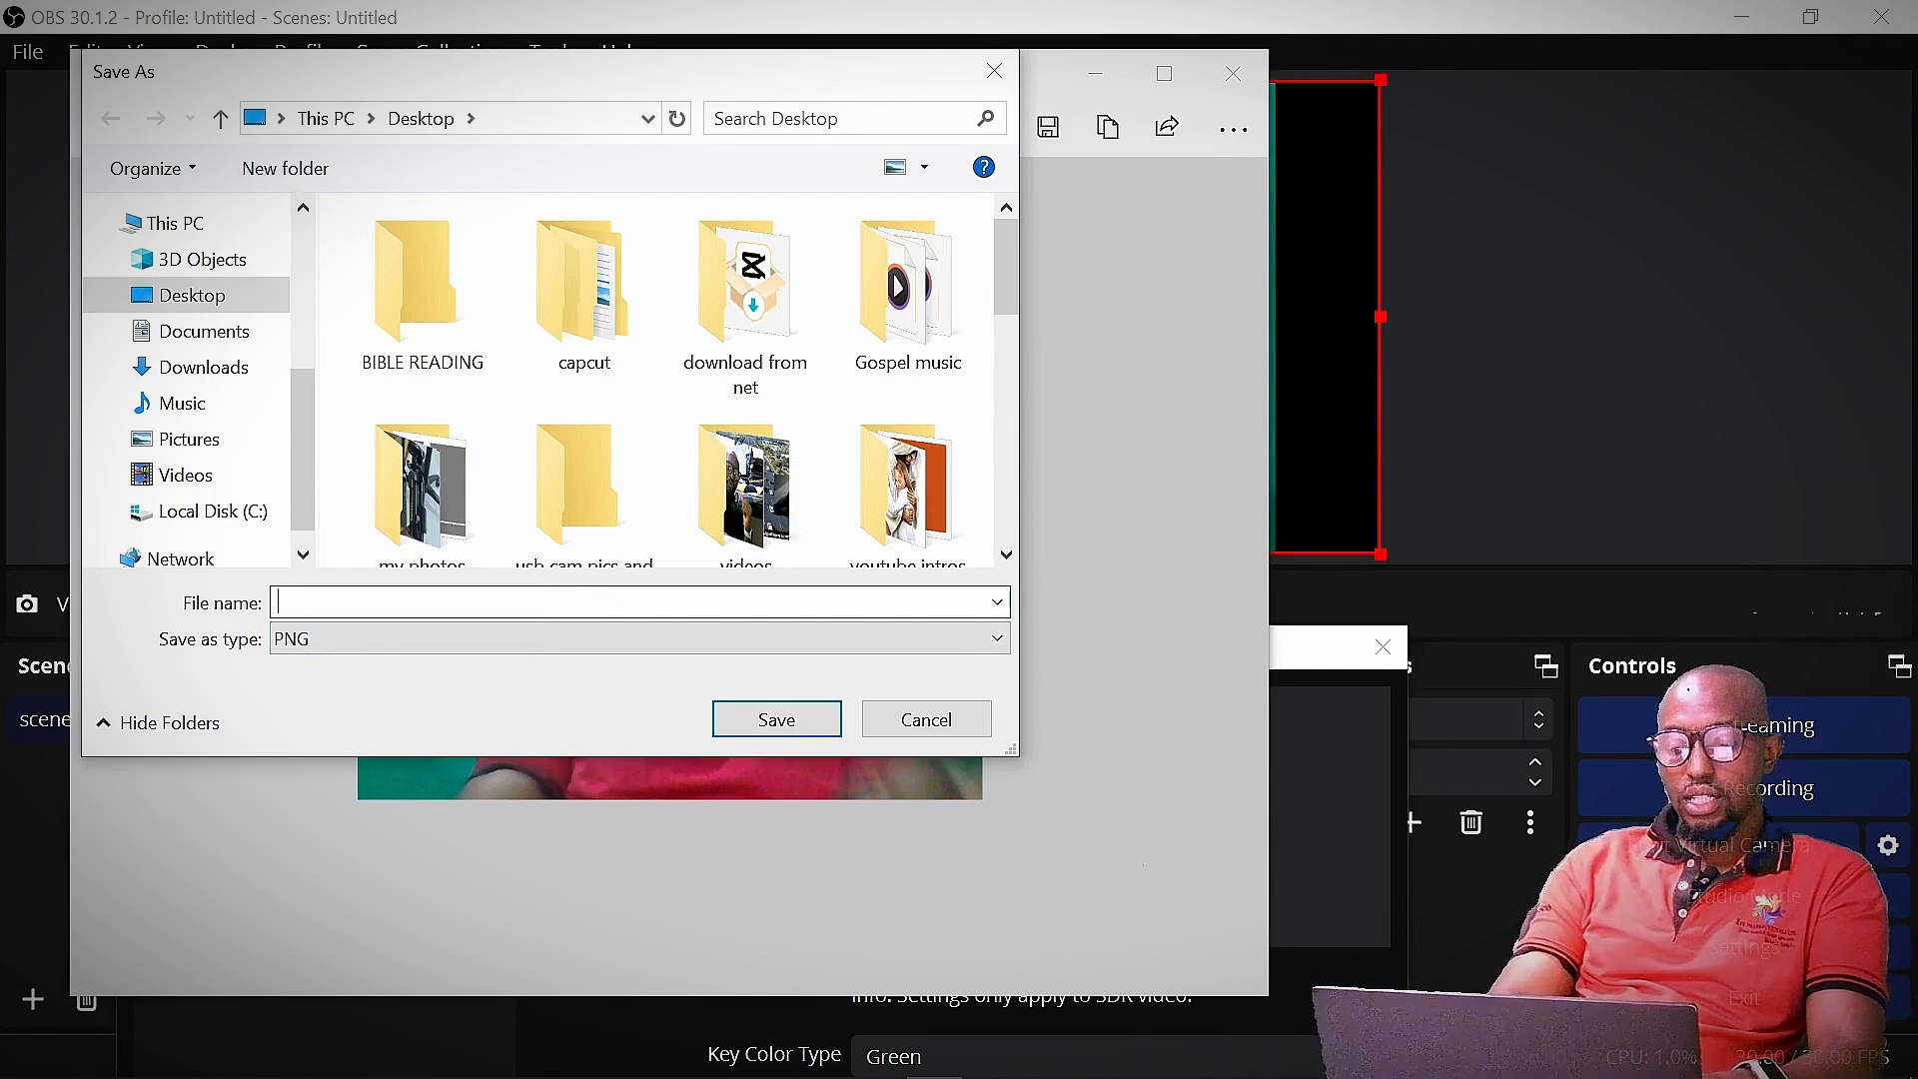
type("KEY")
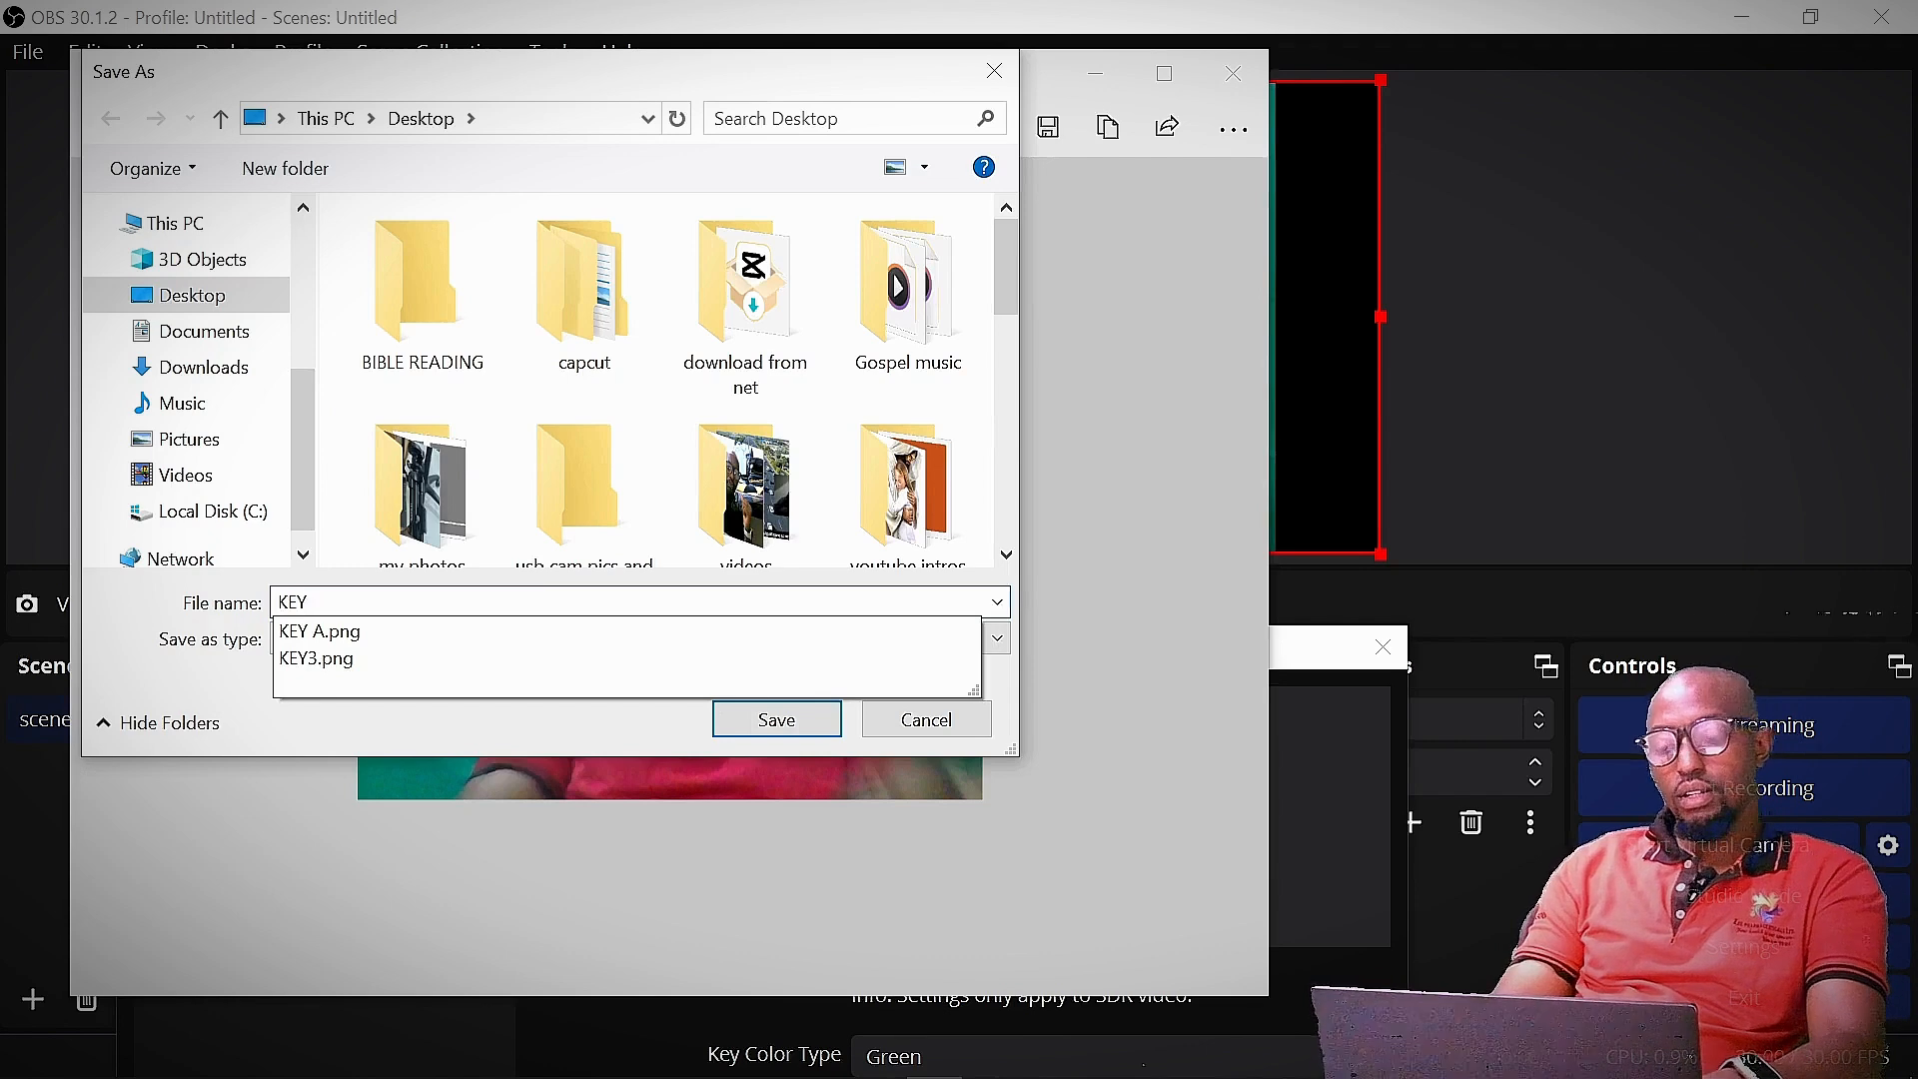
type("4")
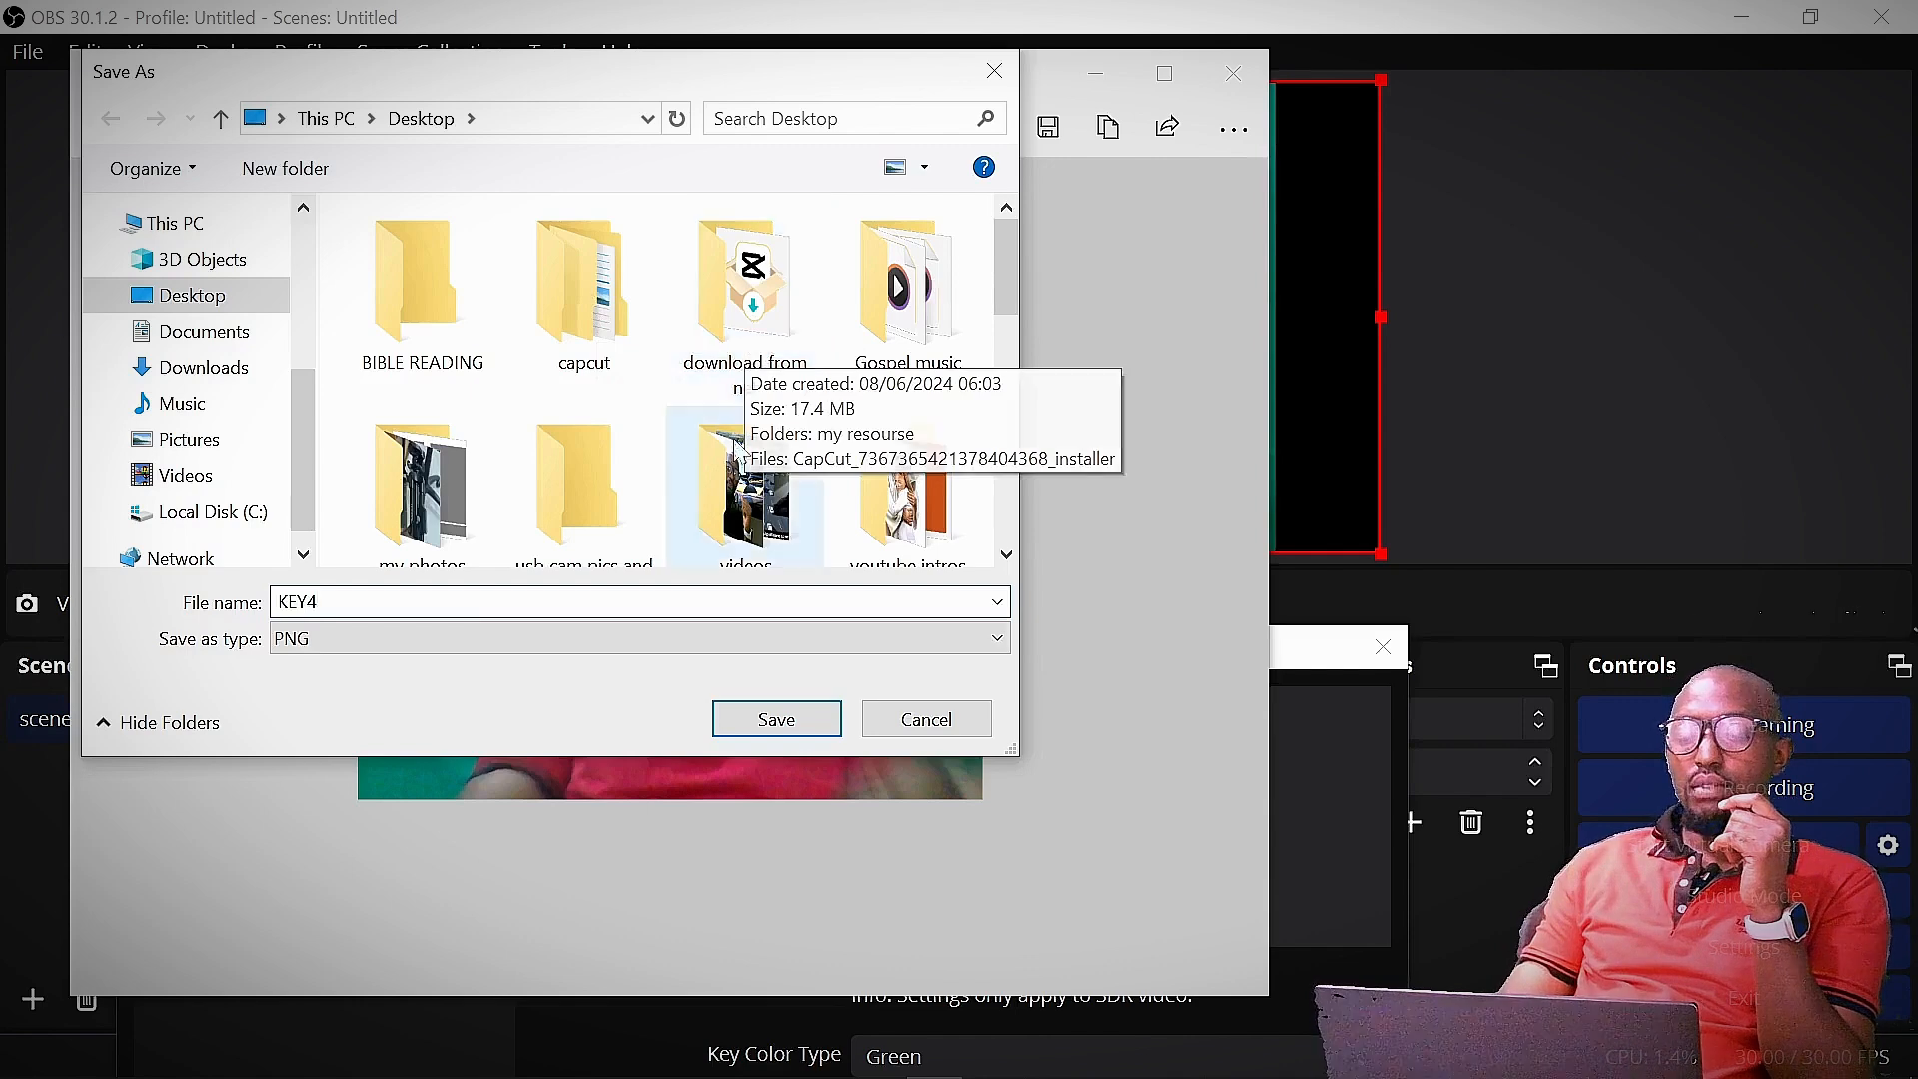
left_click(807, 724)
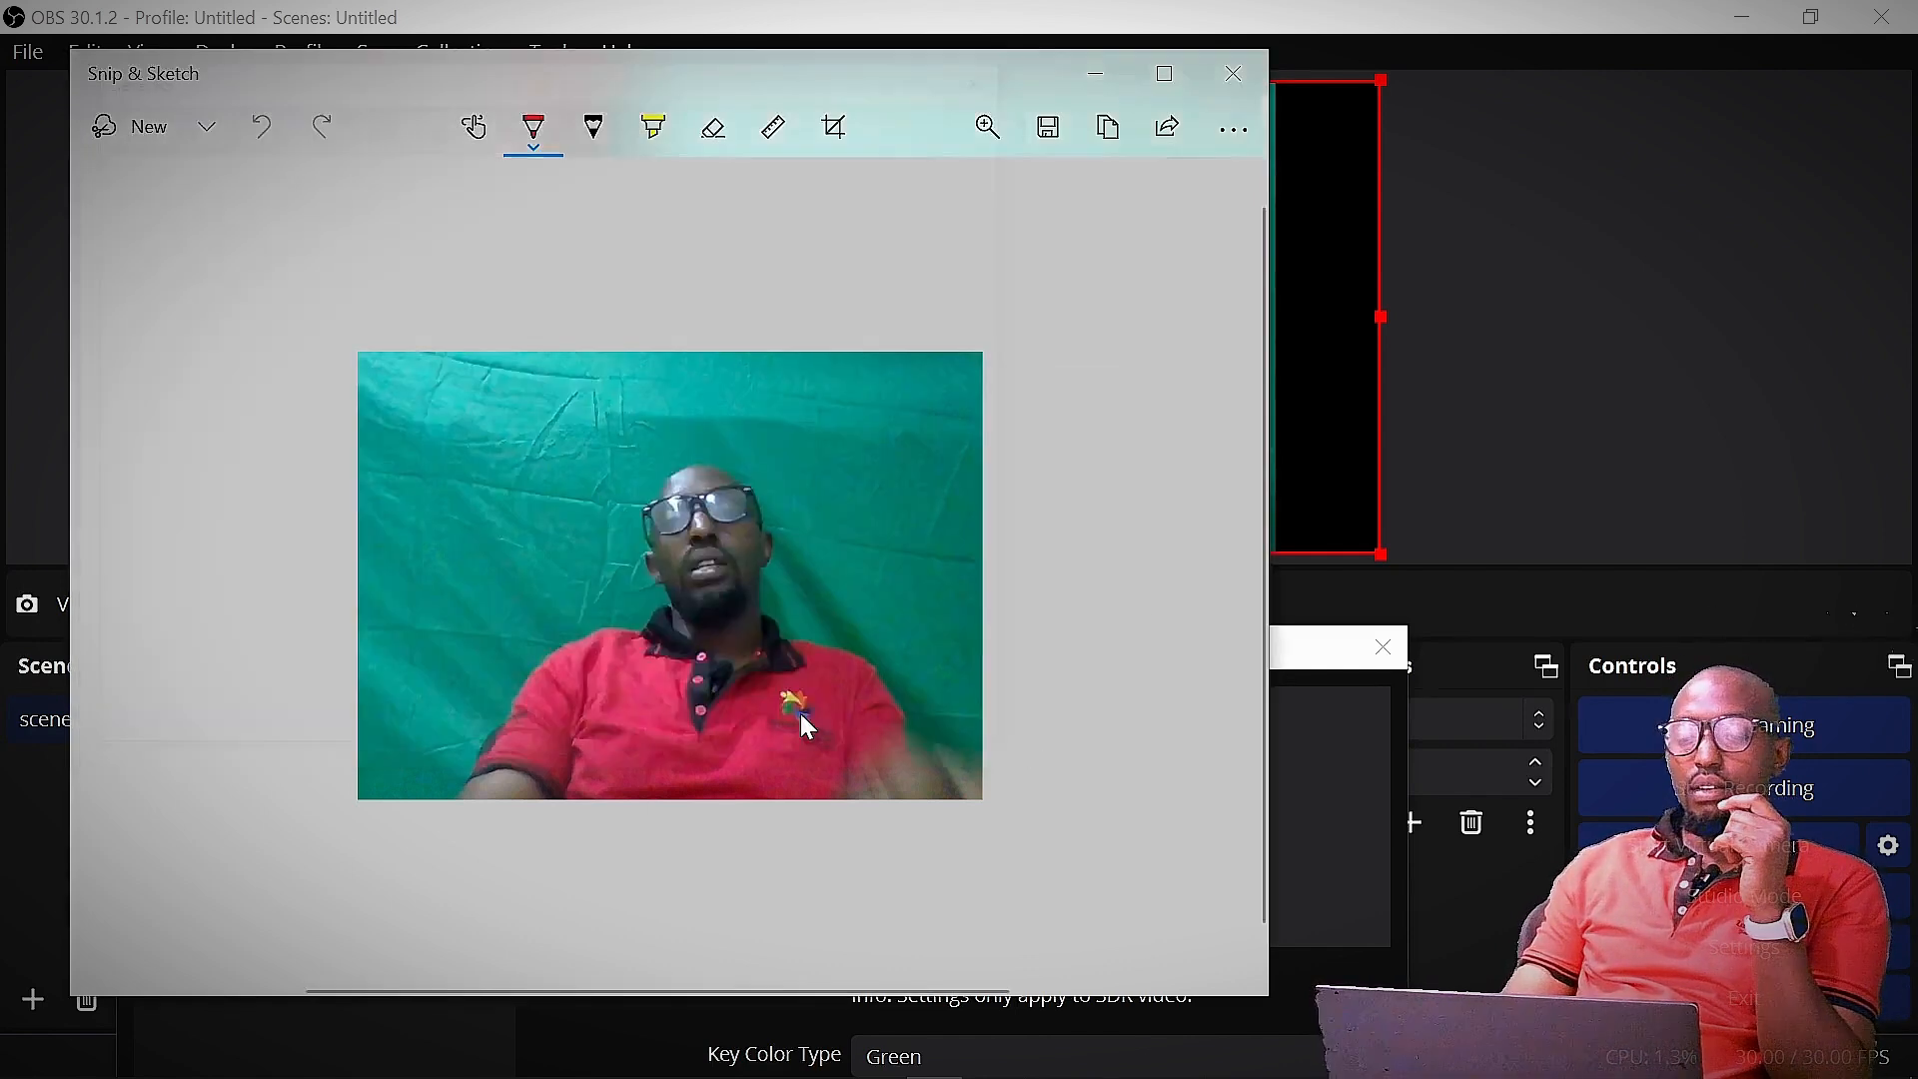
left_click(1235, 74)
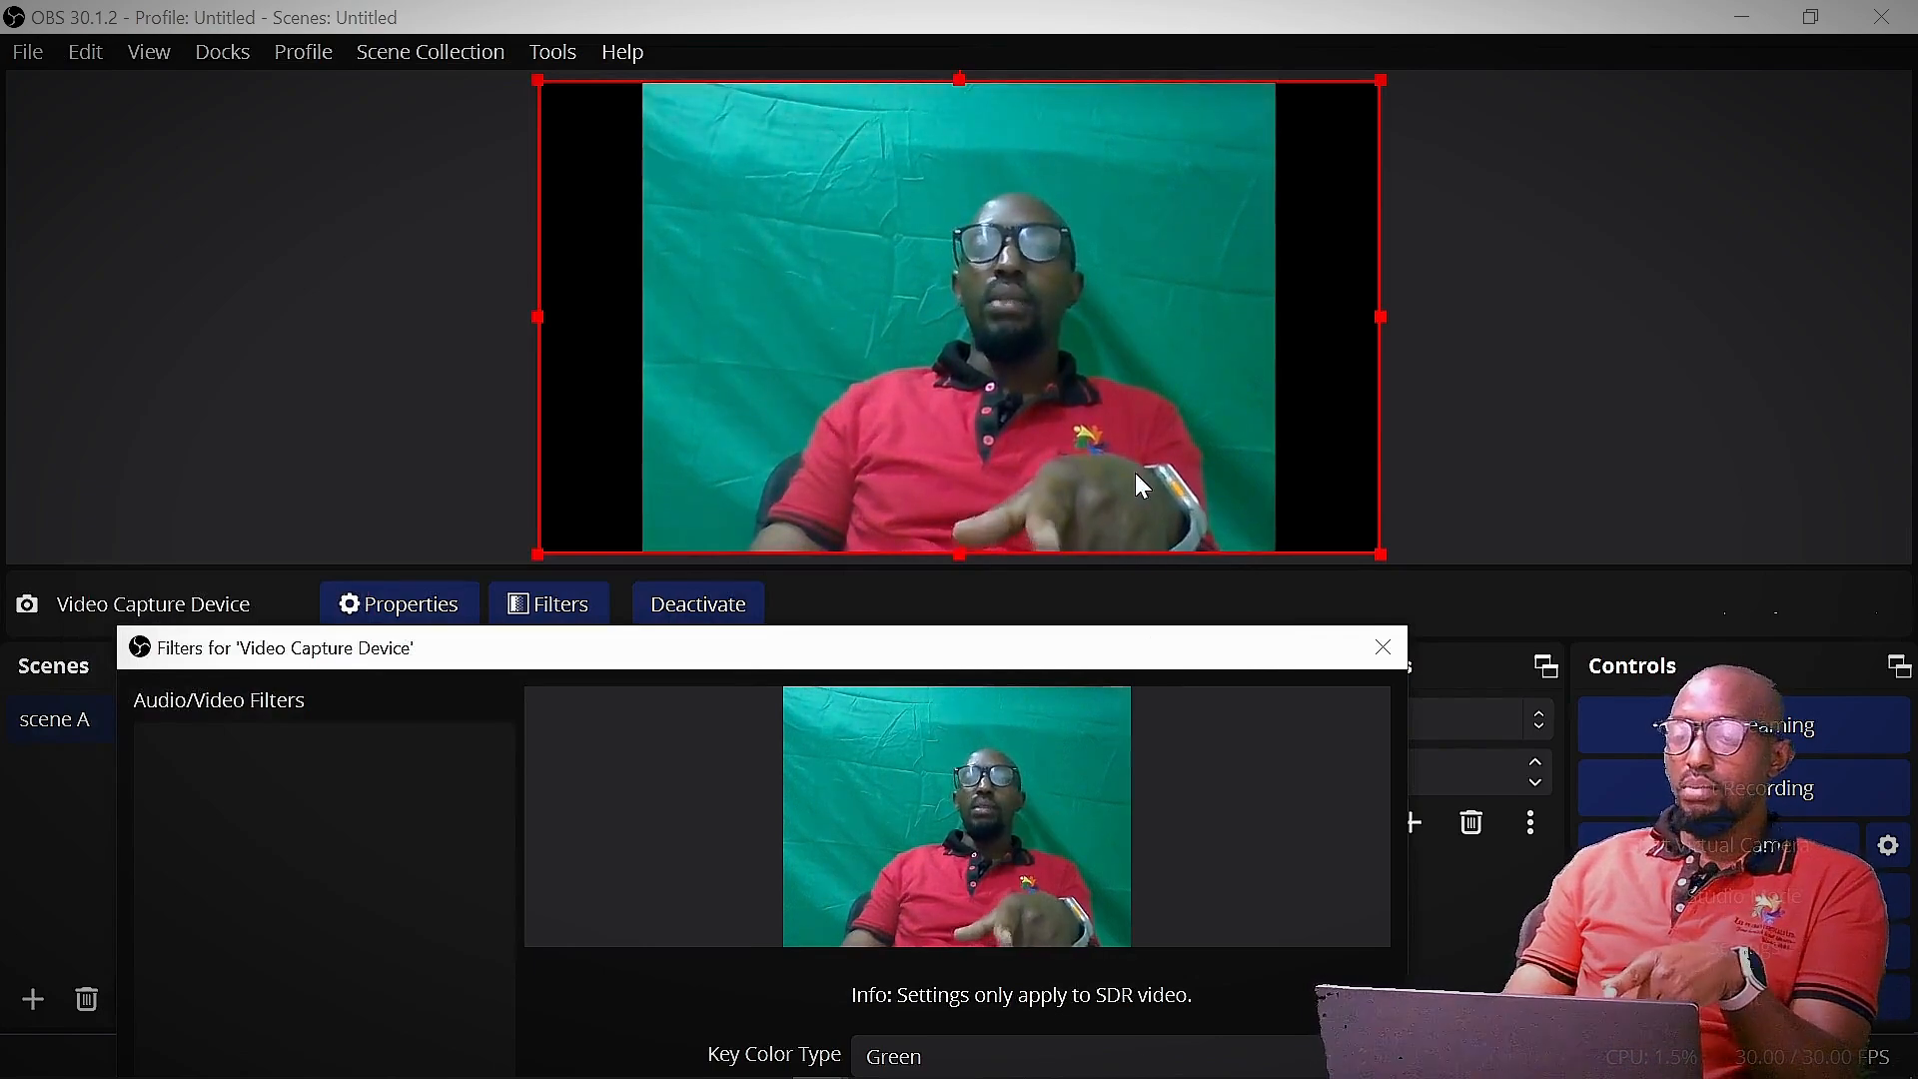
Minimize OBS, switch to Google Chrome by opening it from the desktop, and maximize the browser window.
left_click_drag(964, 668, 976, 531)
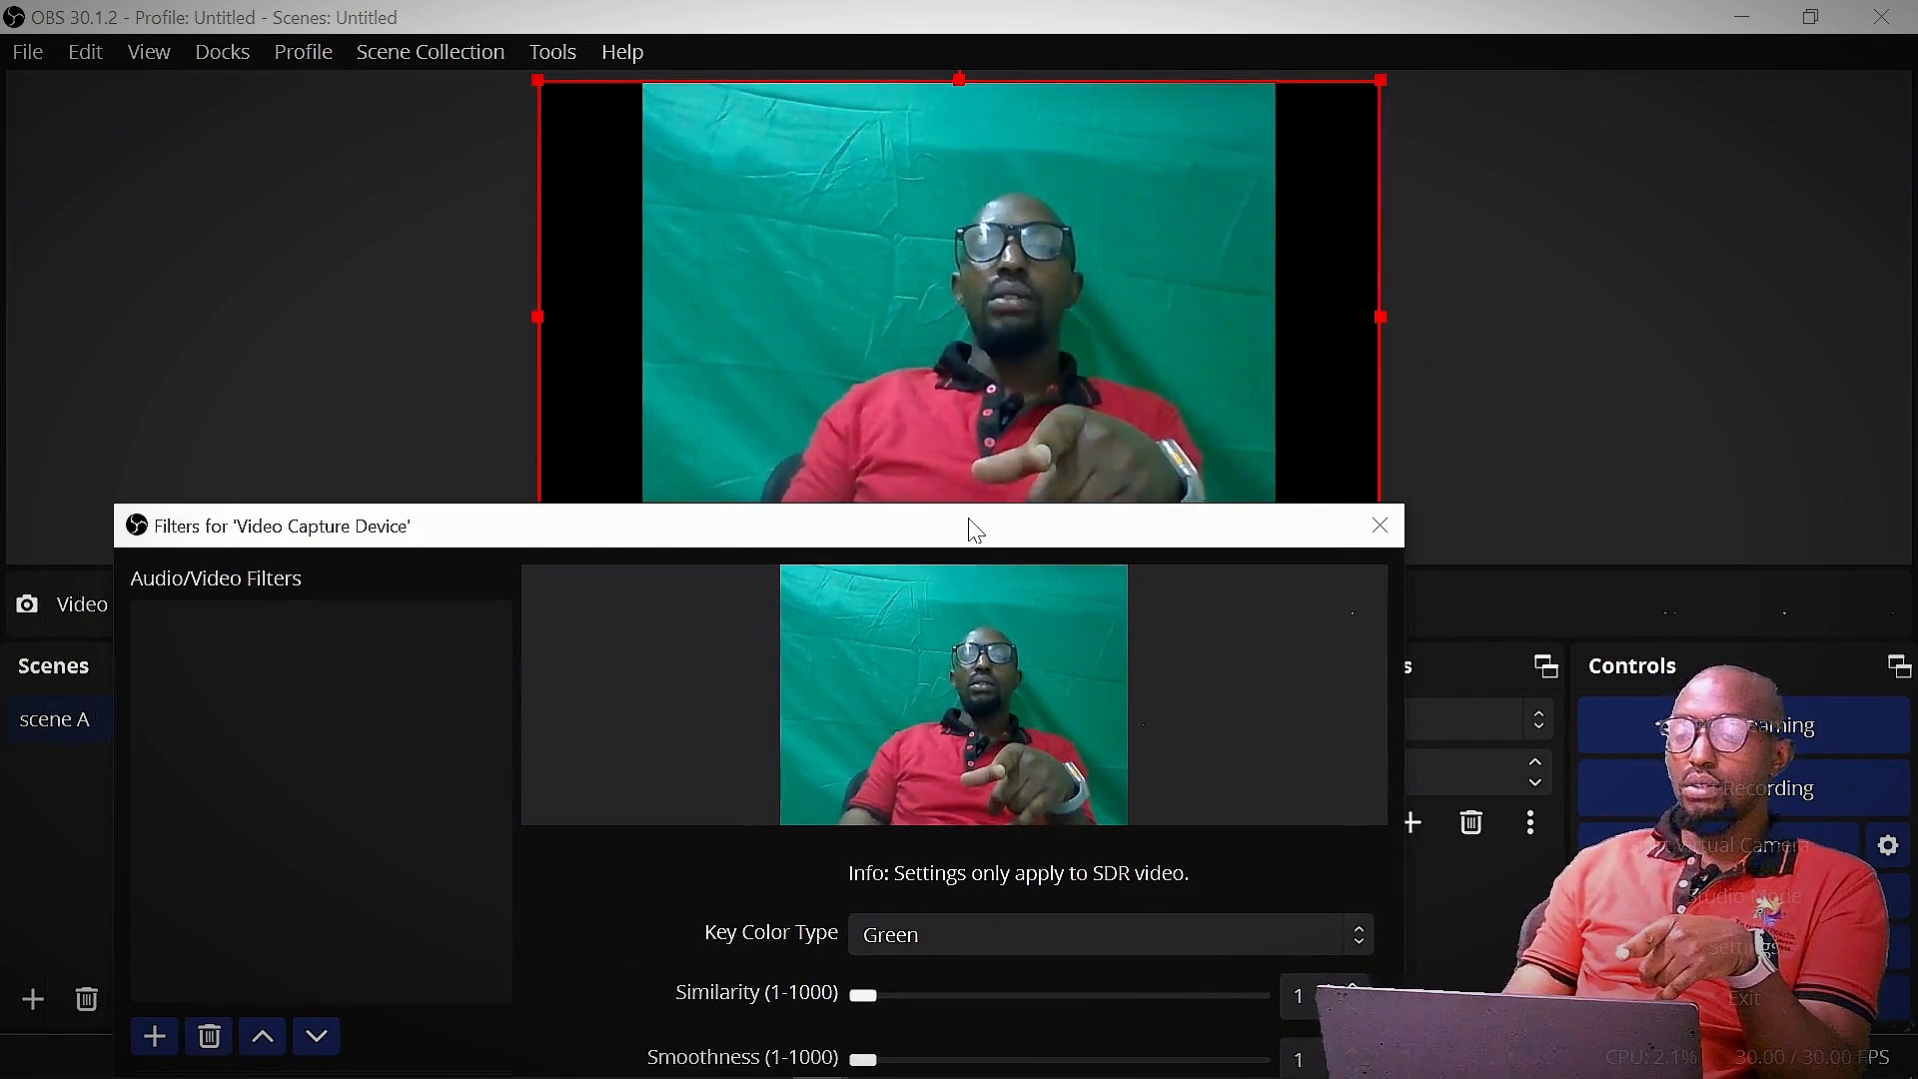
left_click(1748, 18)
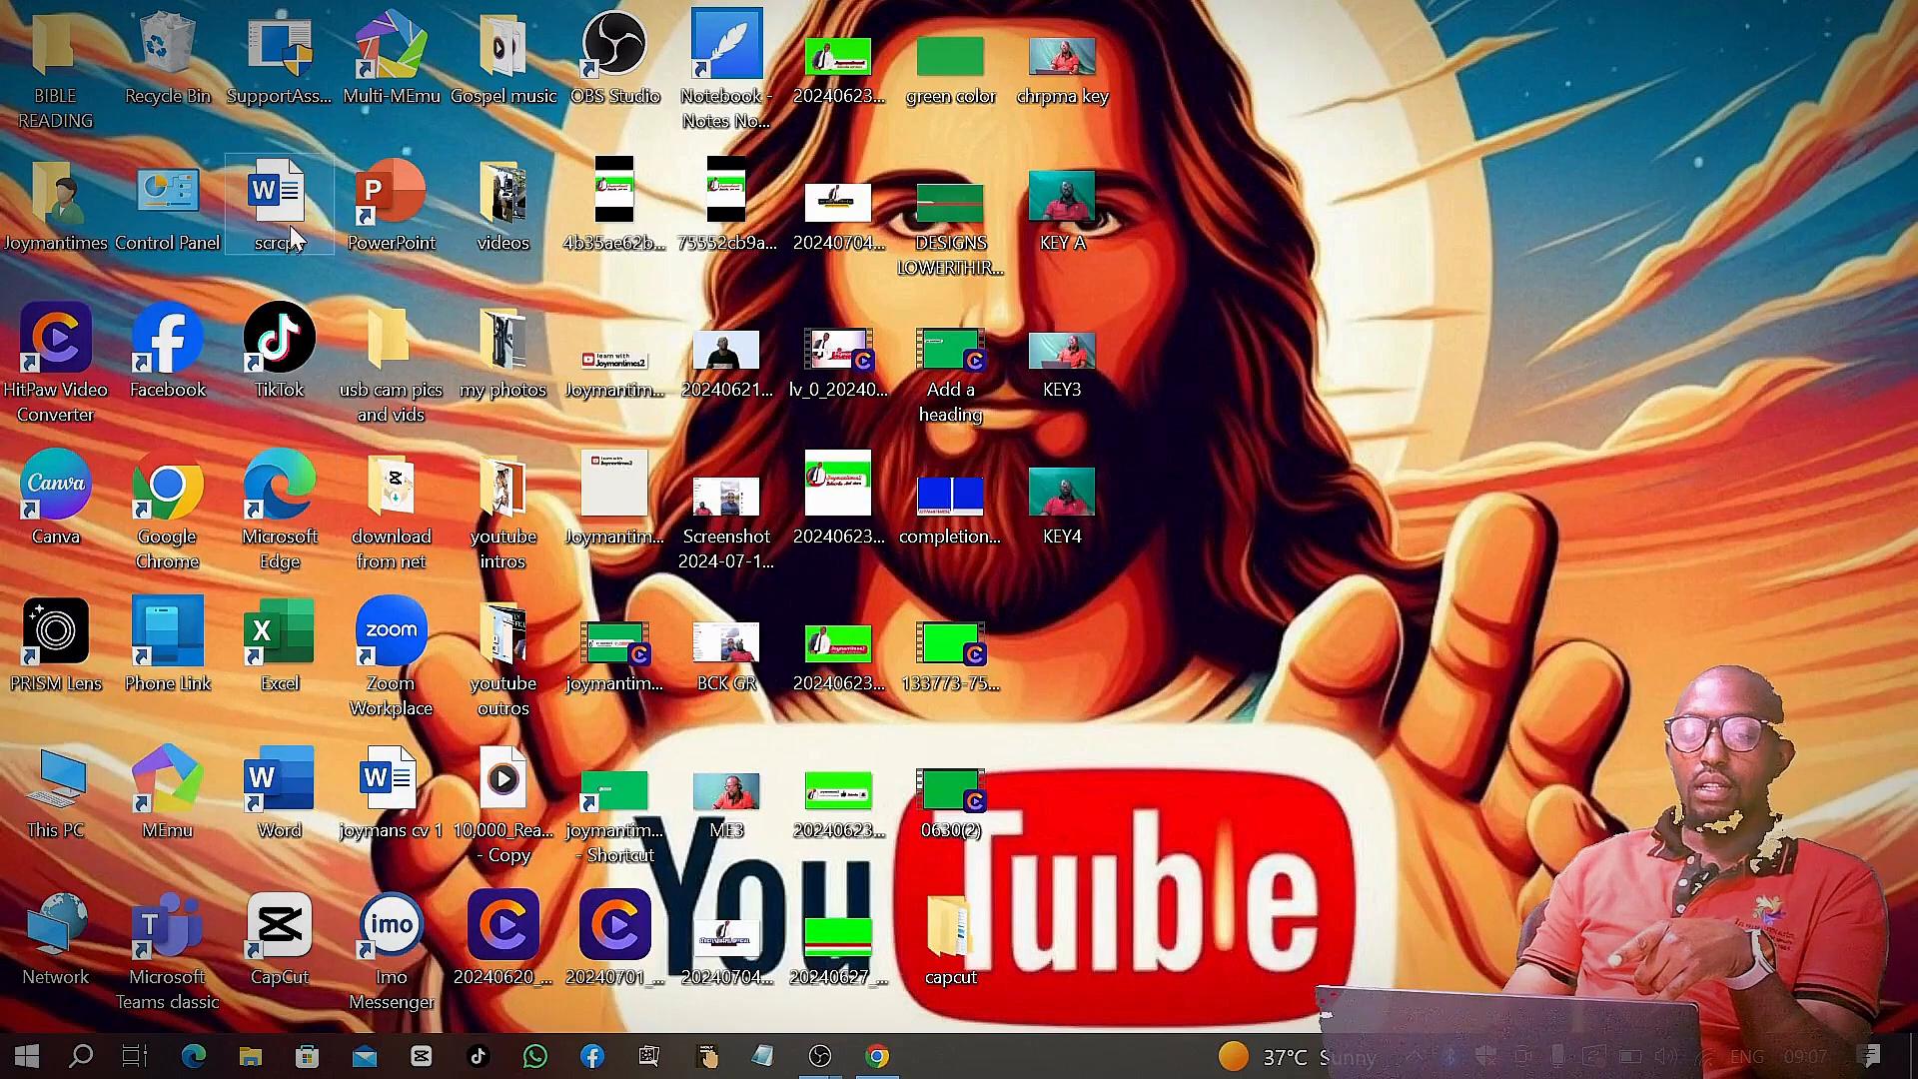
right_click(178, 497)
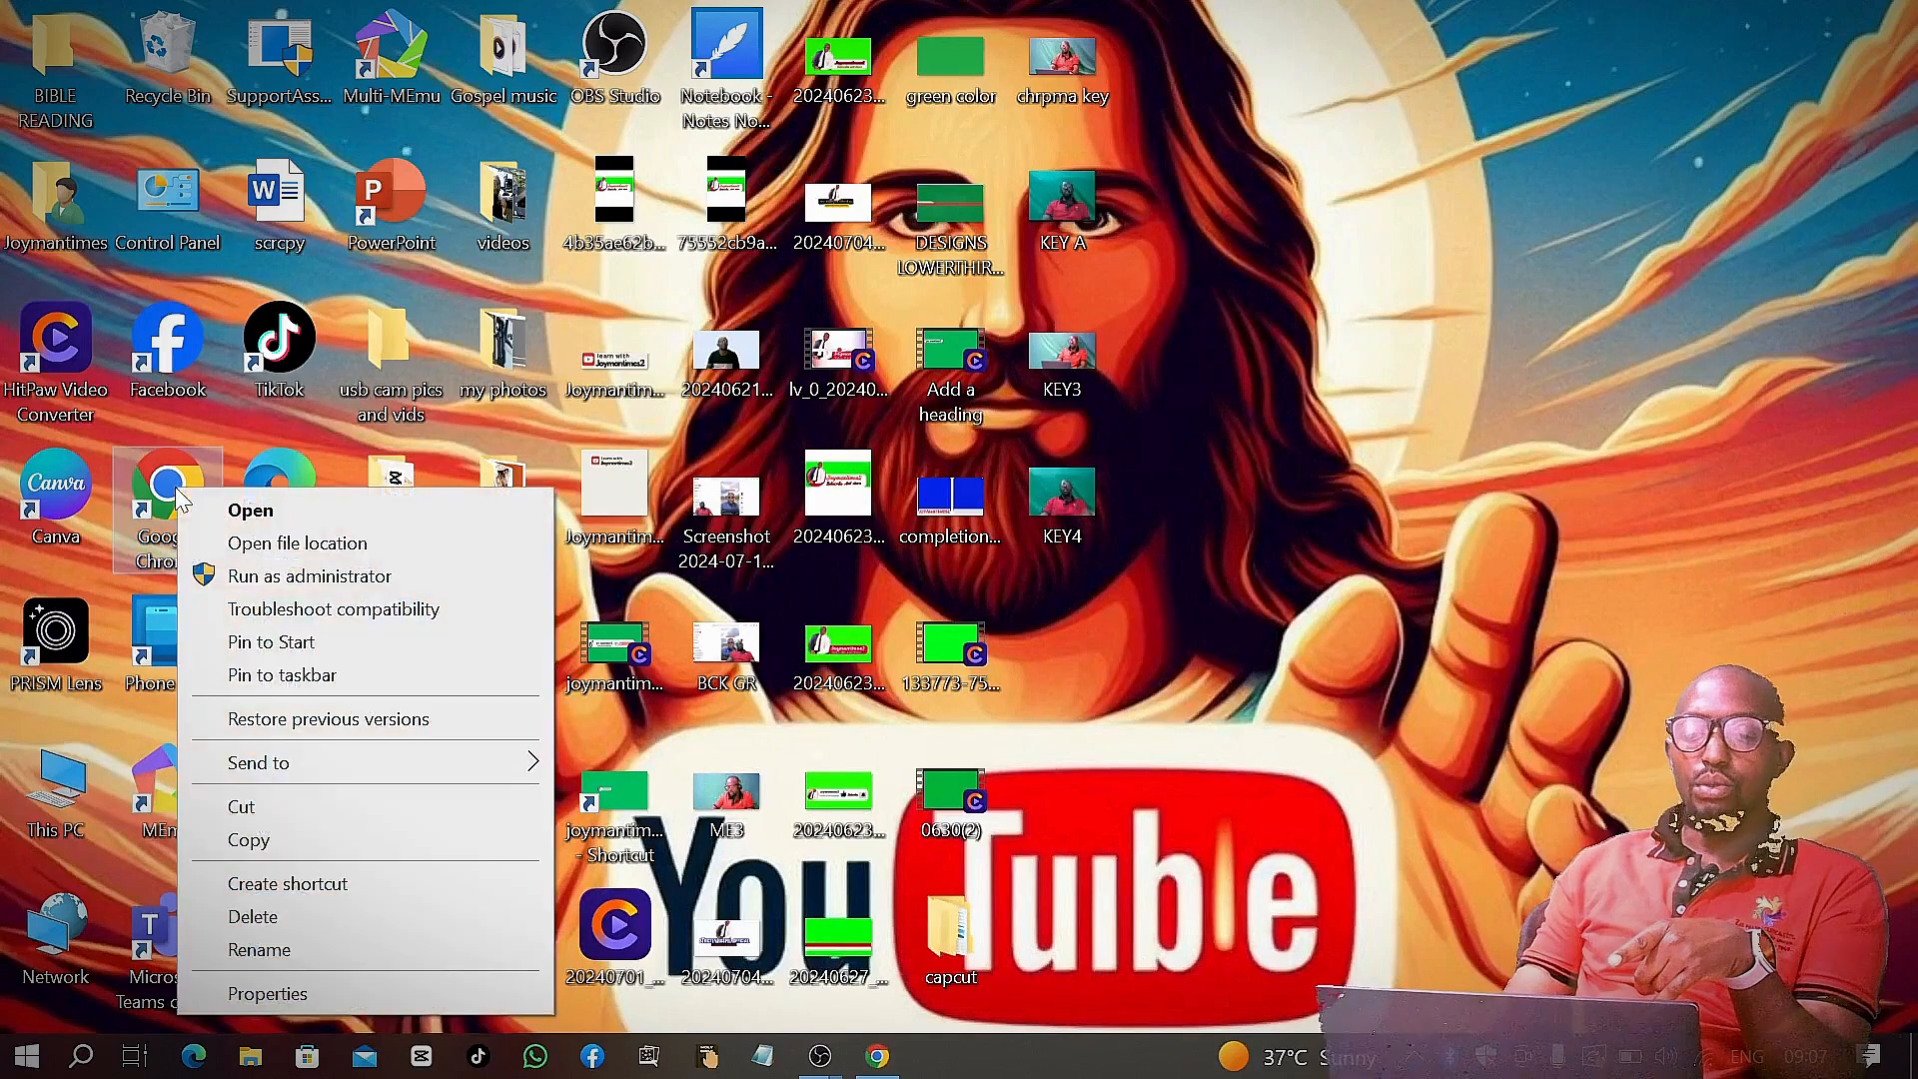
left_click(314, 511)
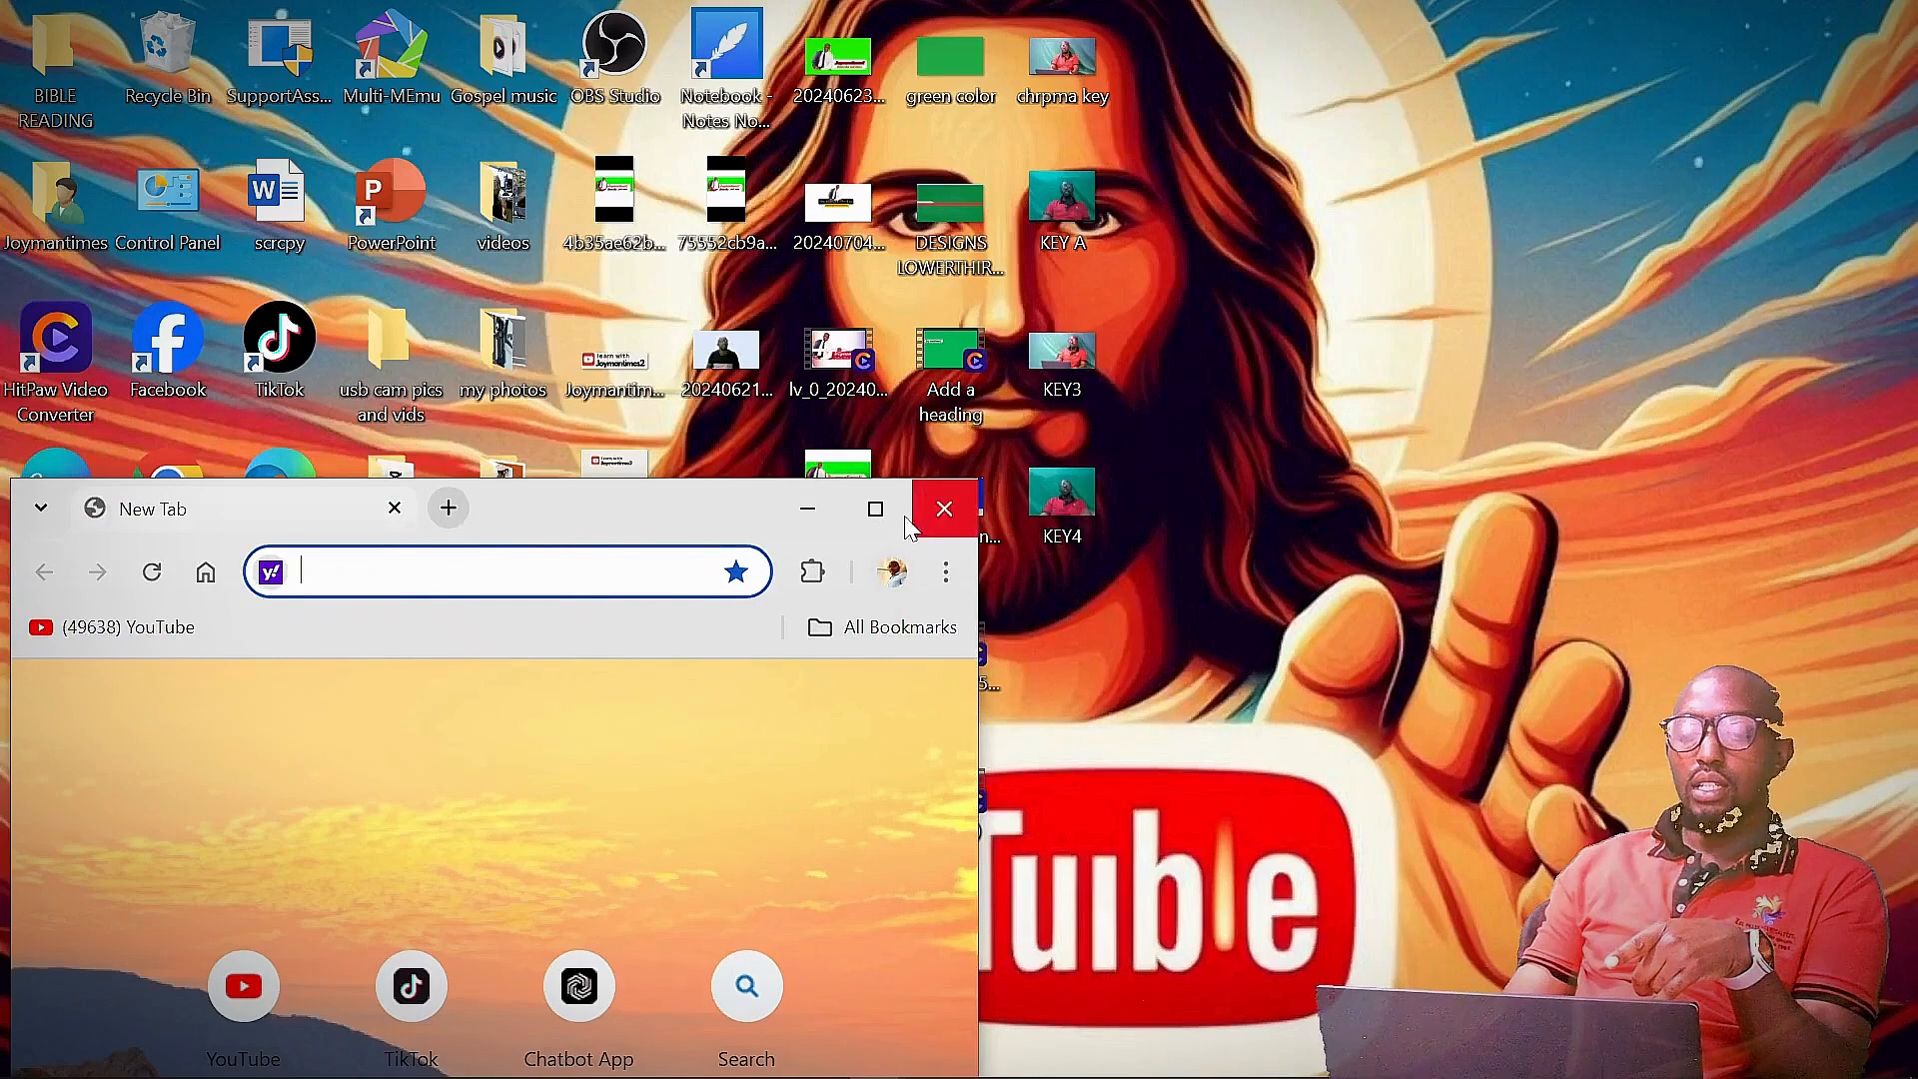
left_click(874, 511)
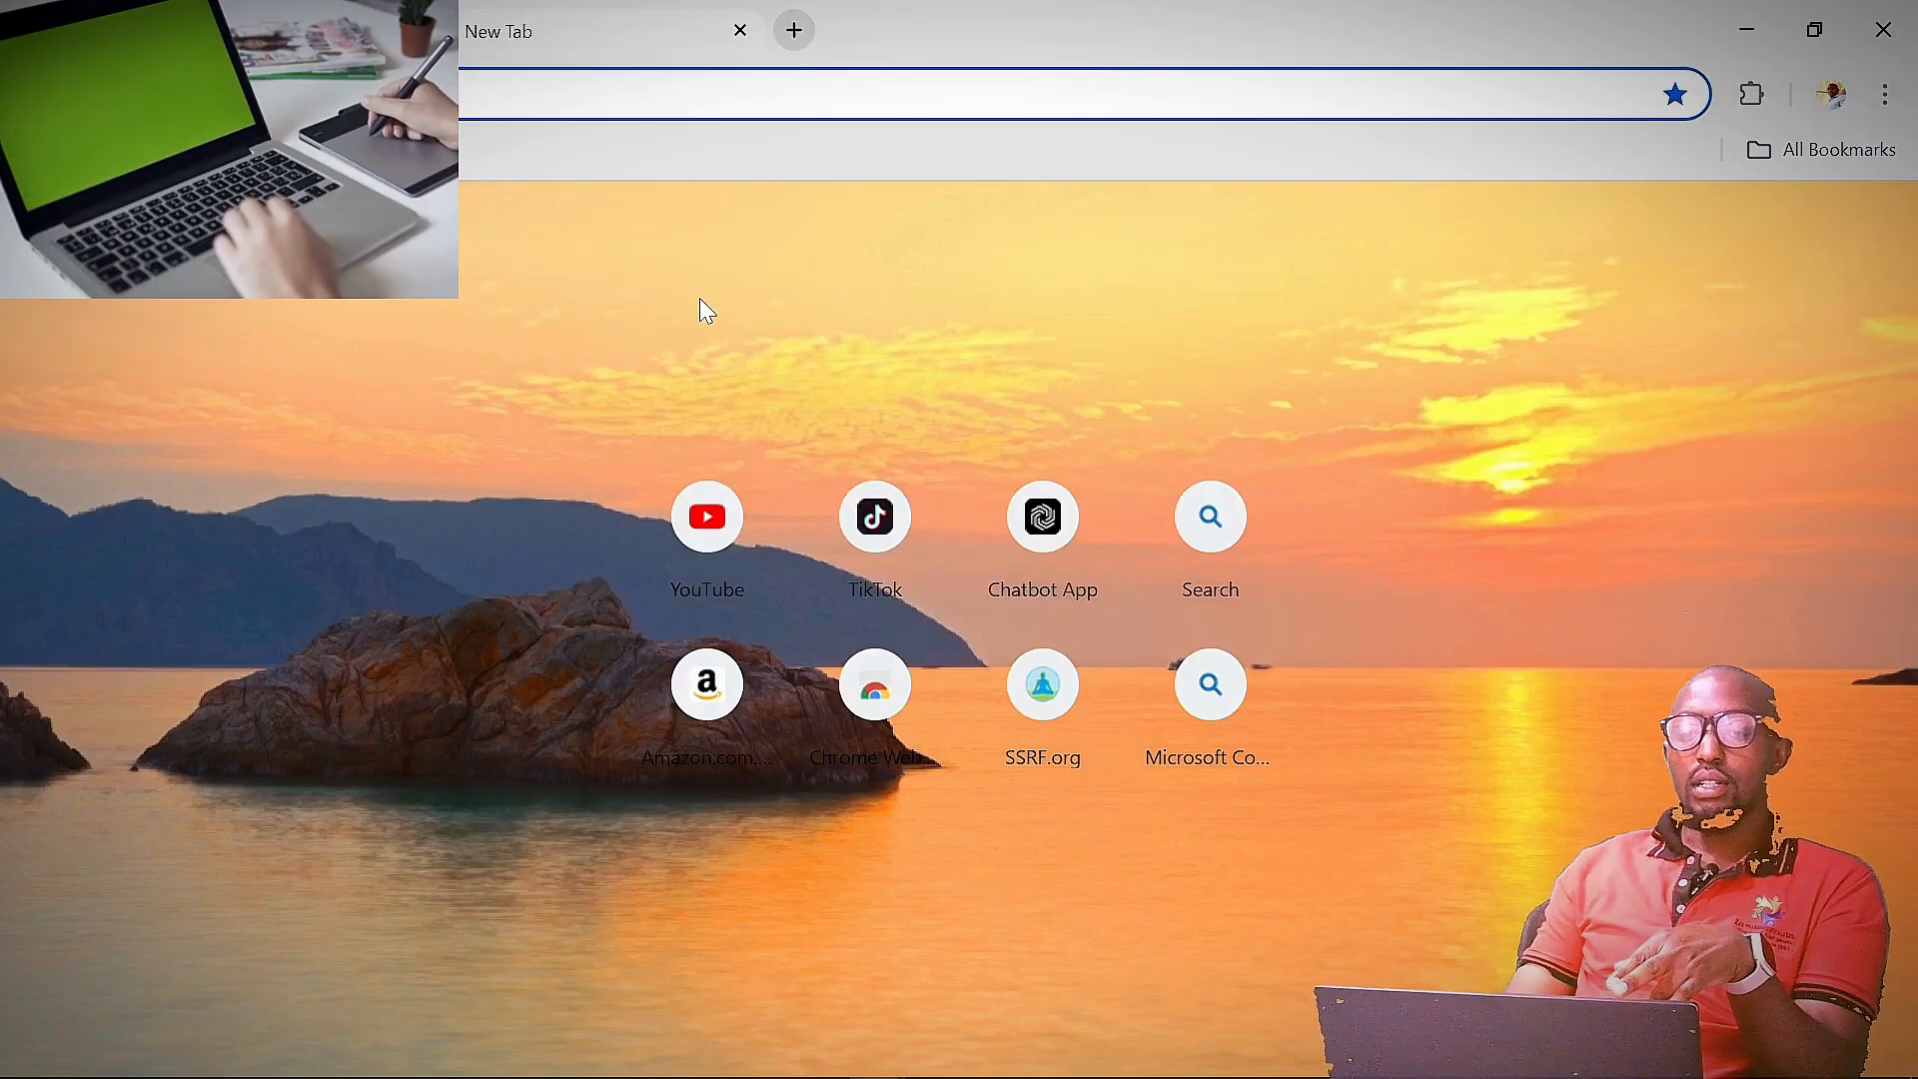
Search the web for "colour picker".
type("COLO")
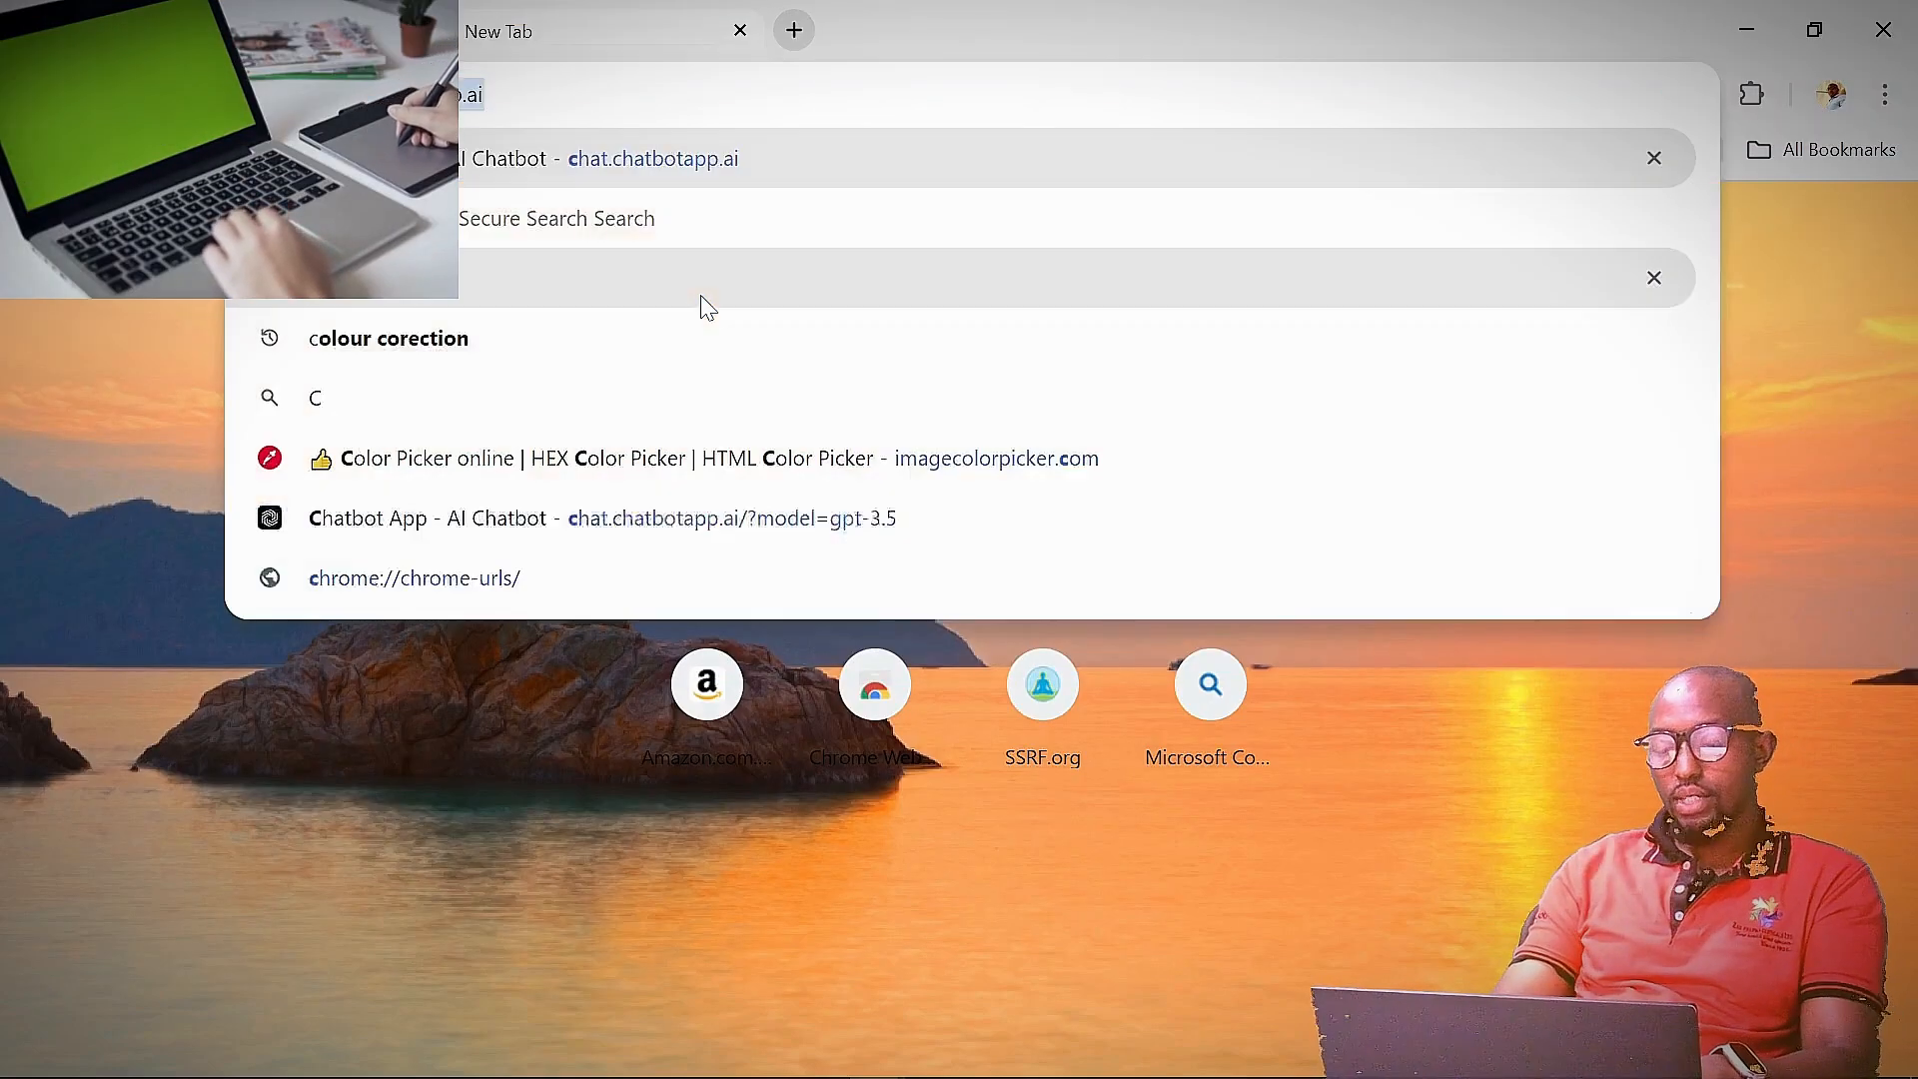
type("UR")
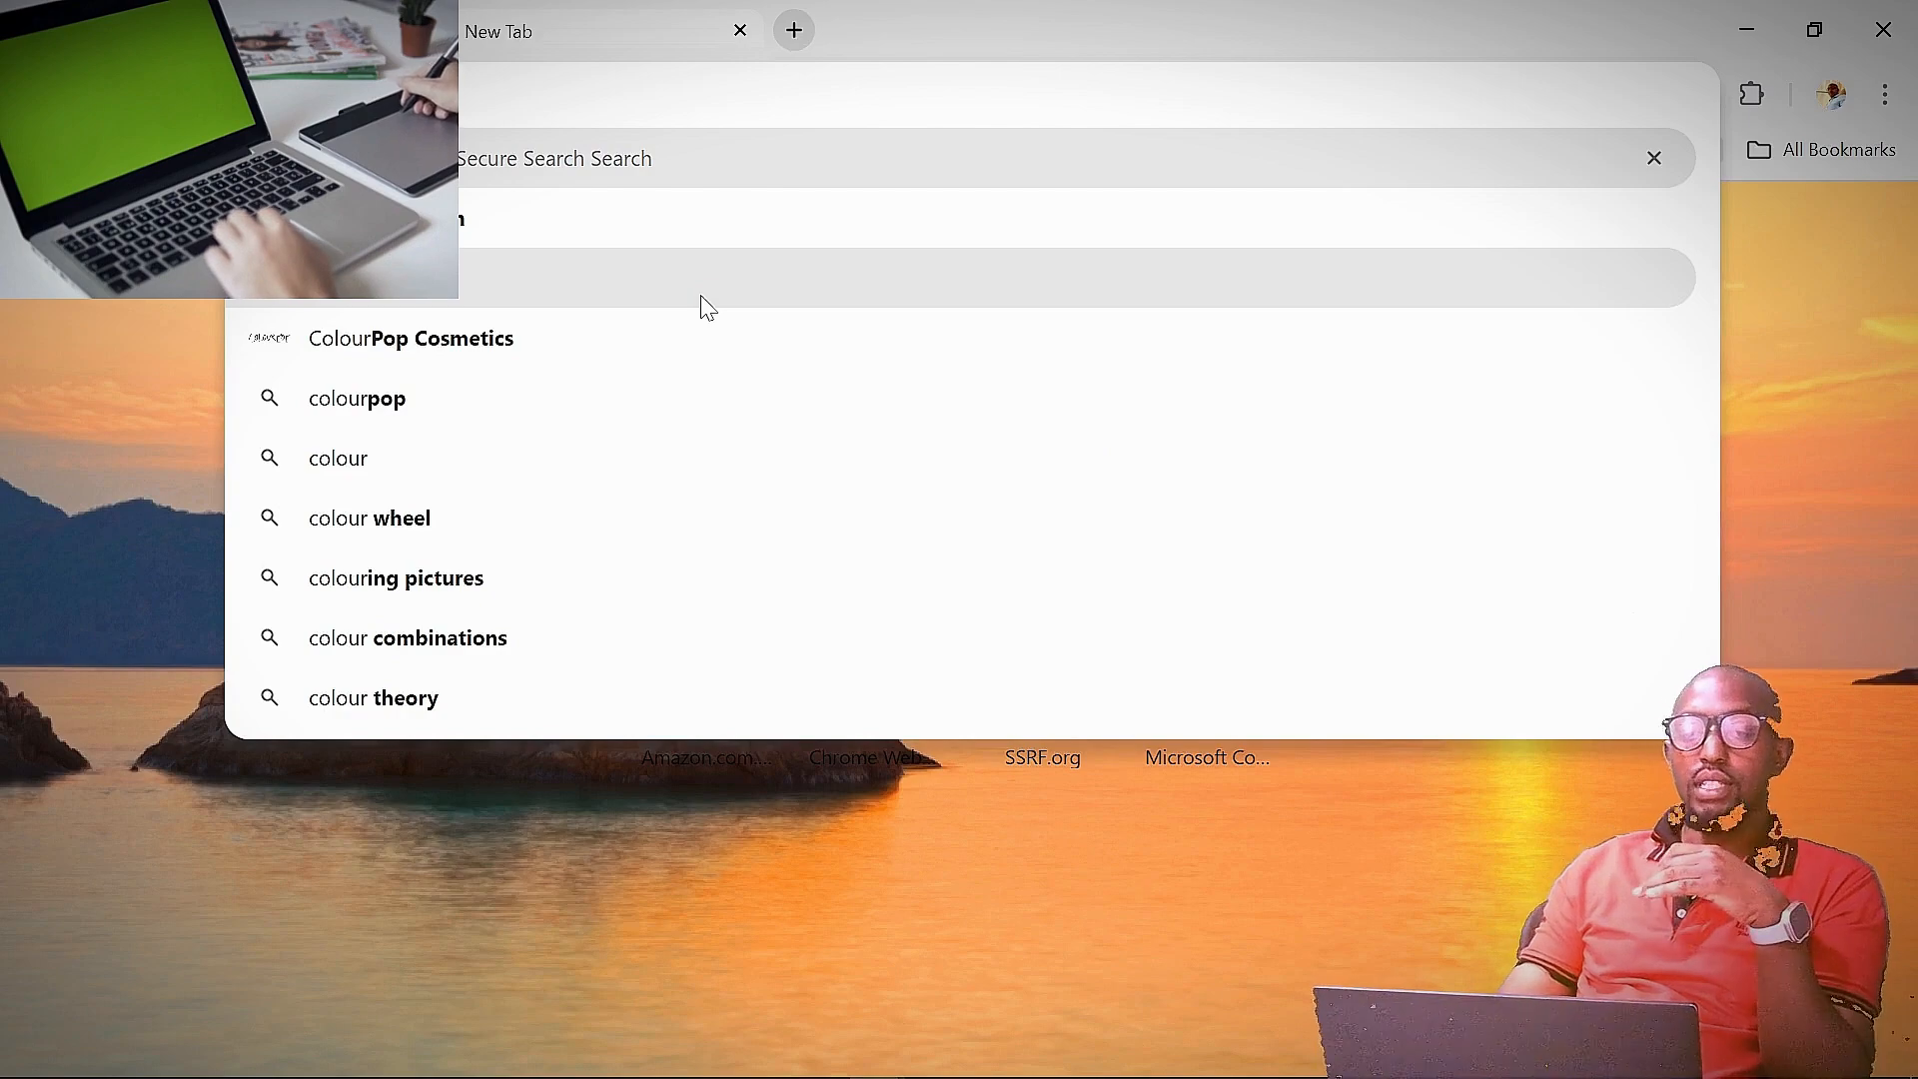
left_click(575, 218)
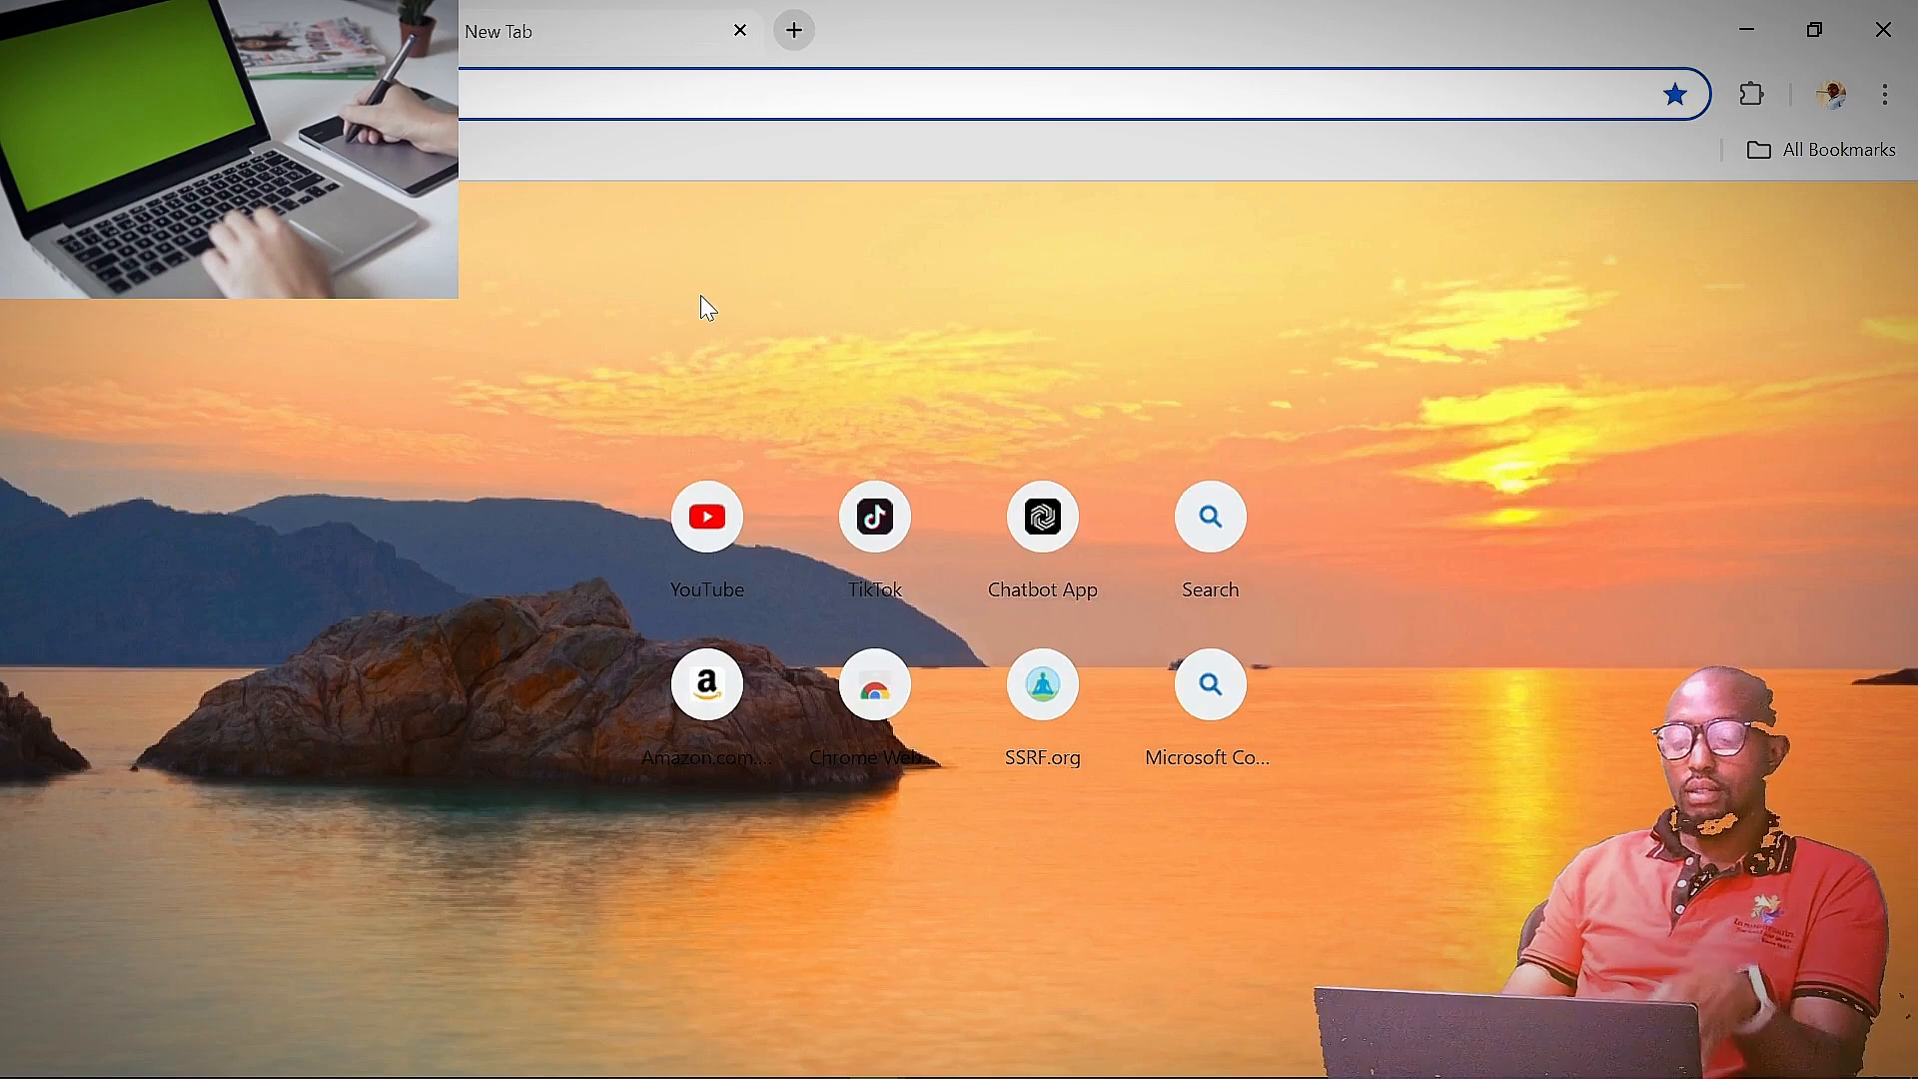
type("colour+picker")
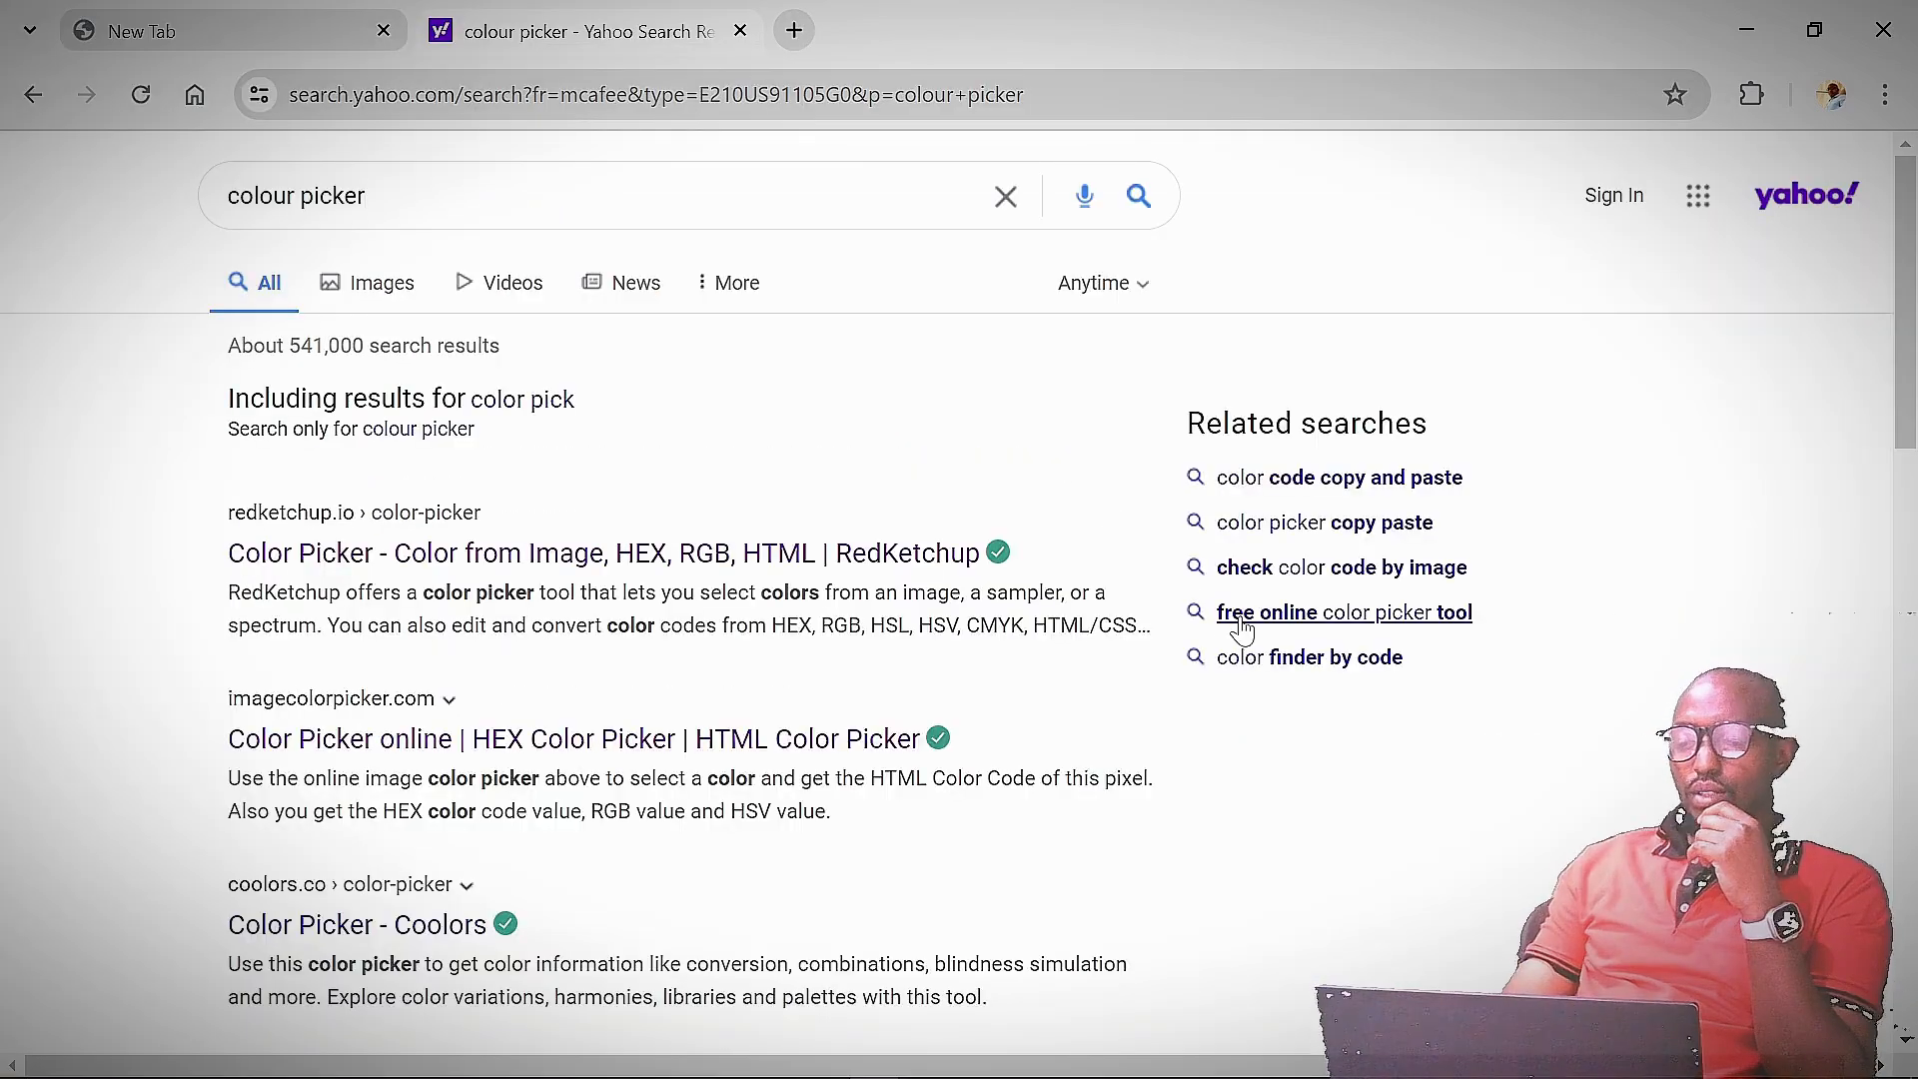
Follow the related search "free online color picker tool", check the Amazon color matching tool result and return to the search results.
left_click(1247, 621)
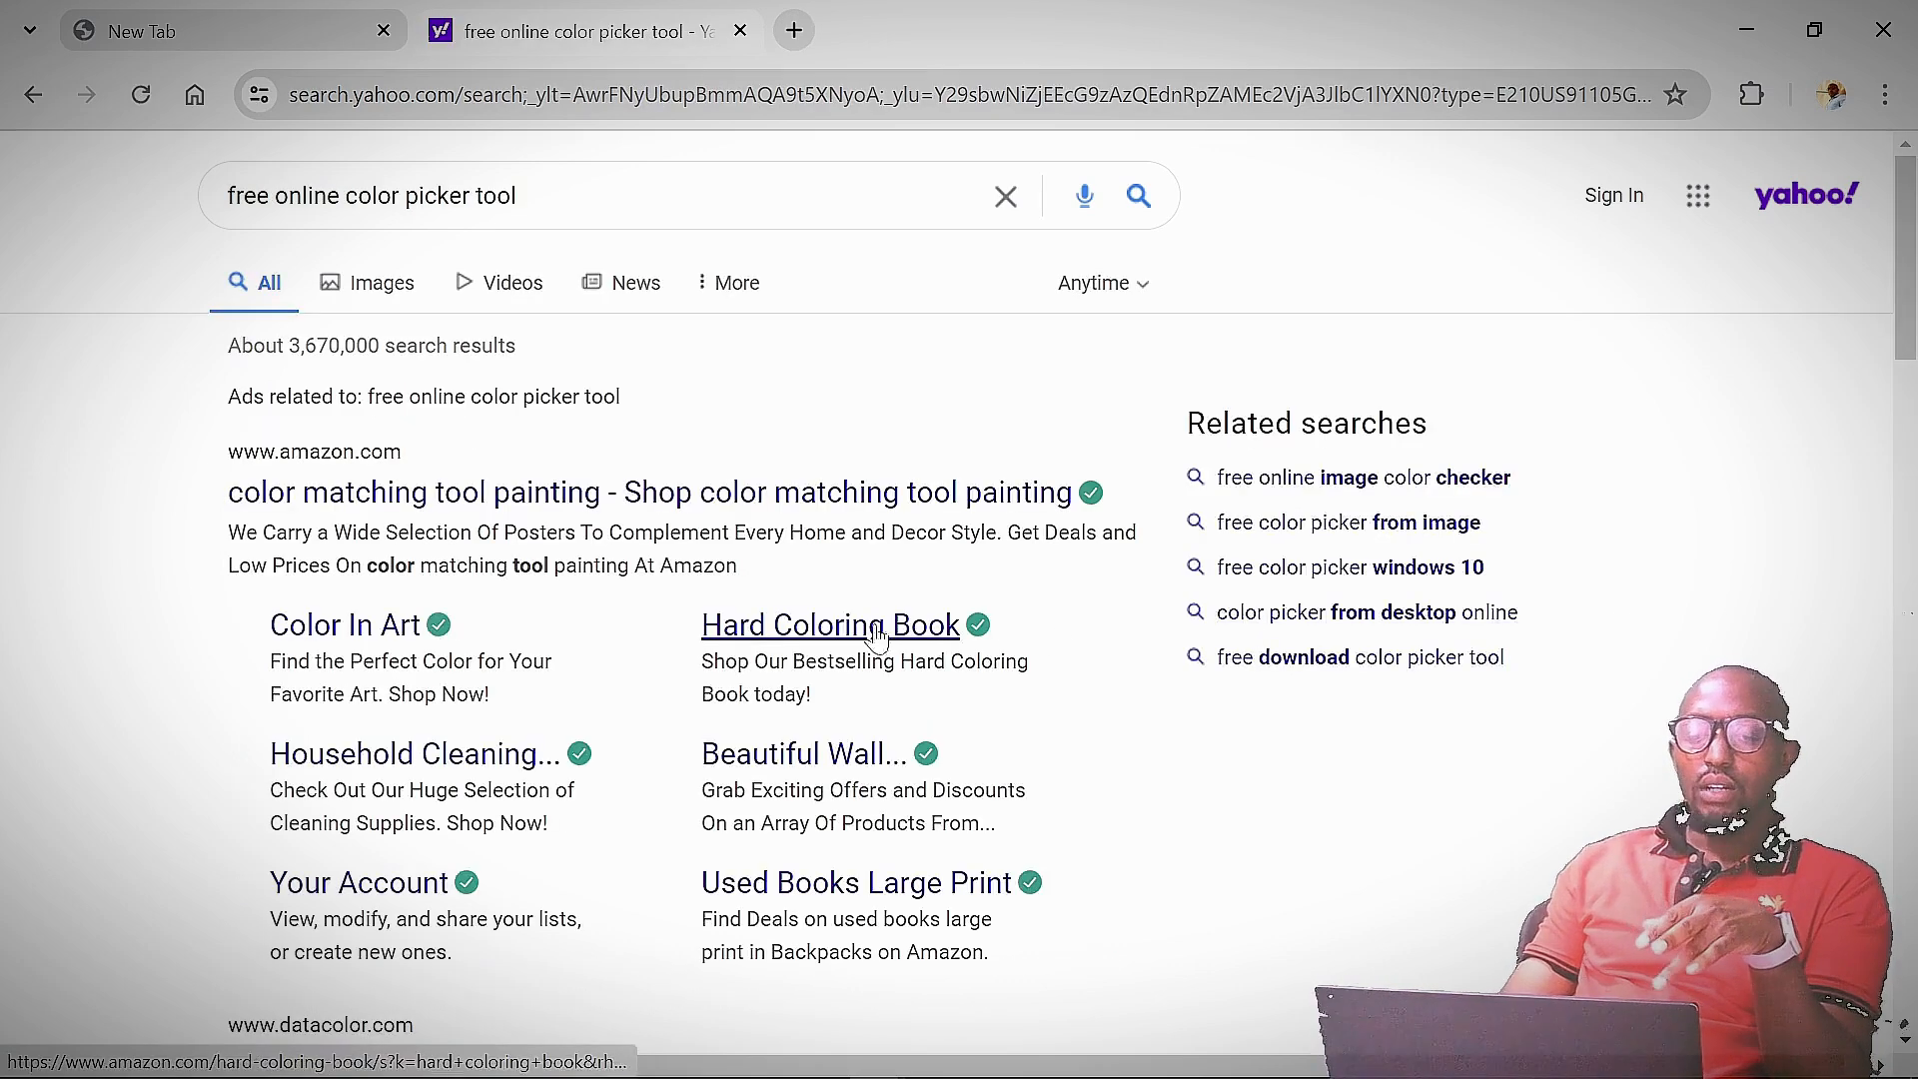
left_click(512, 504)
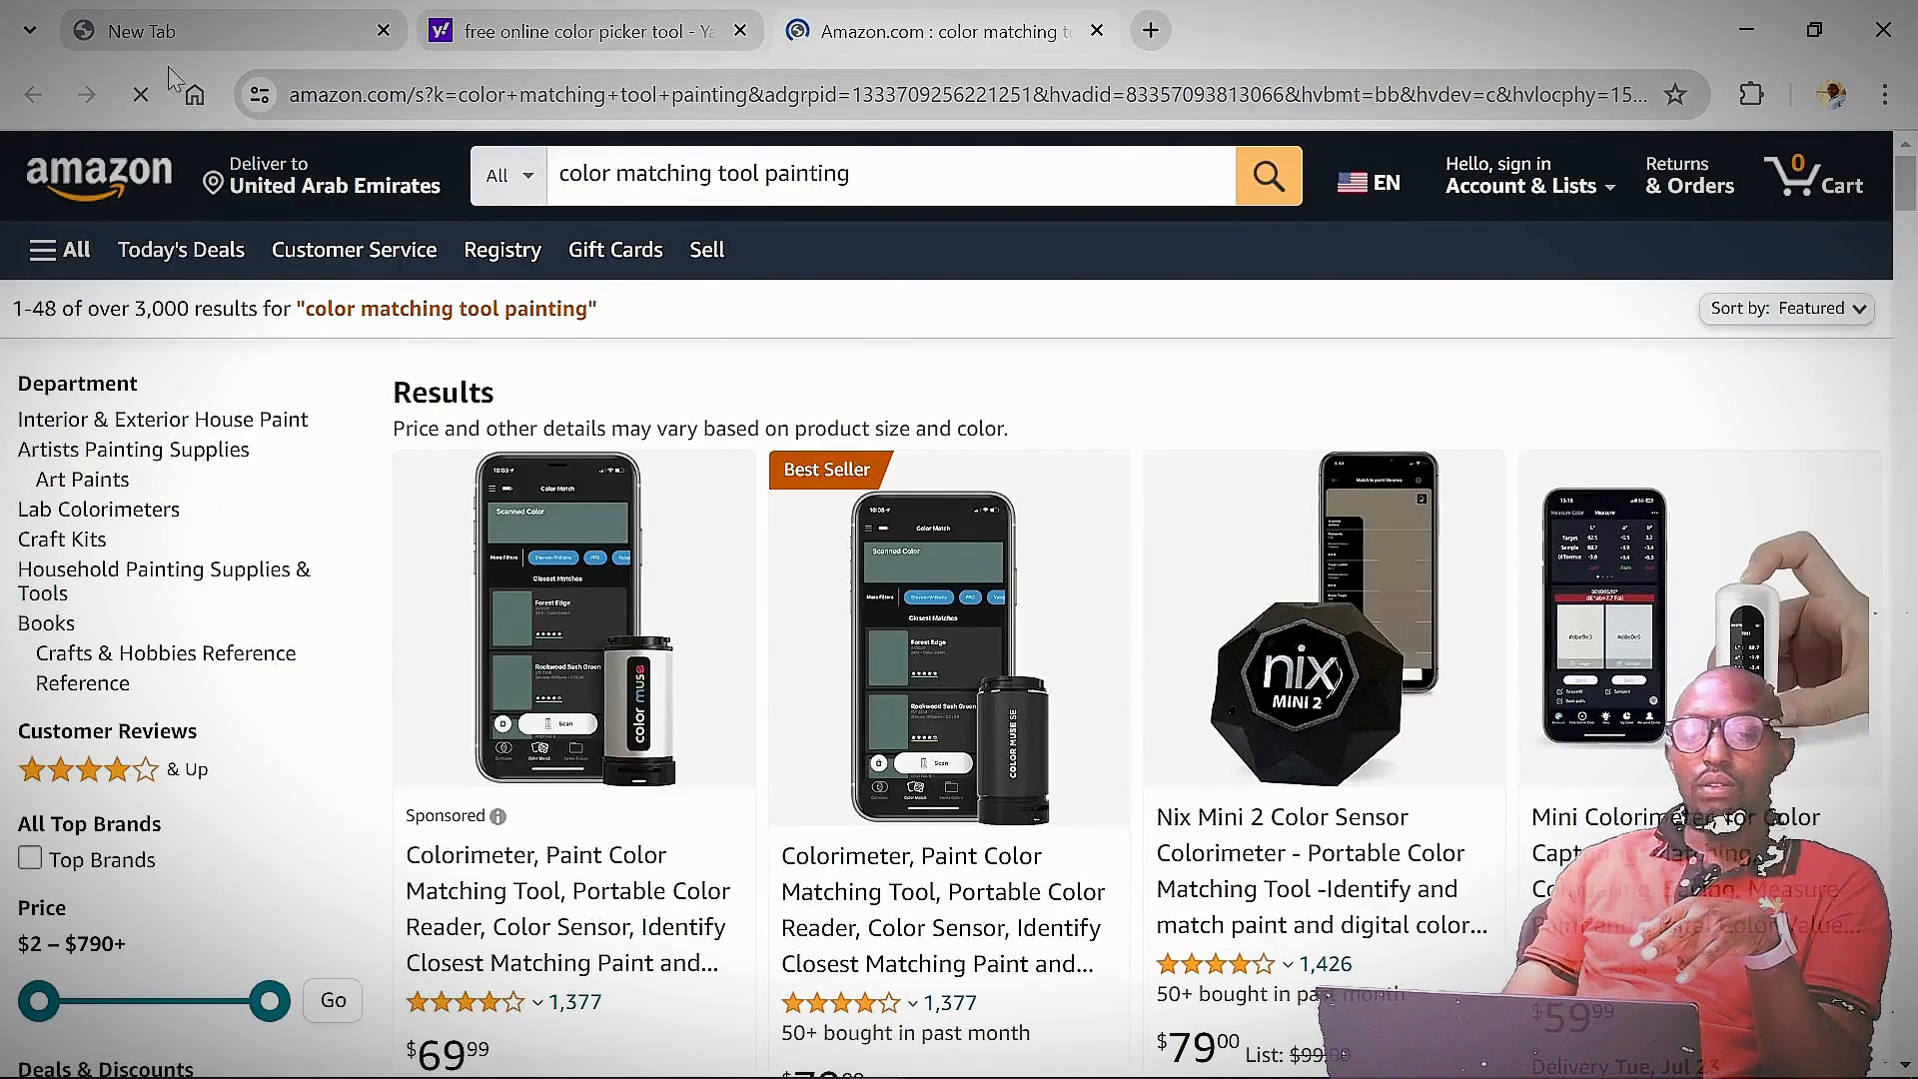
left_click(618, 31)
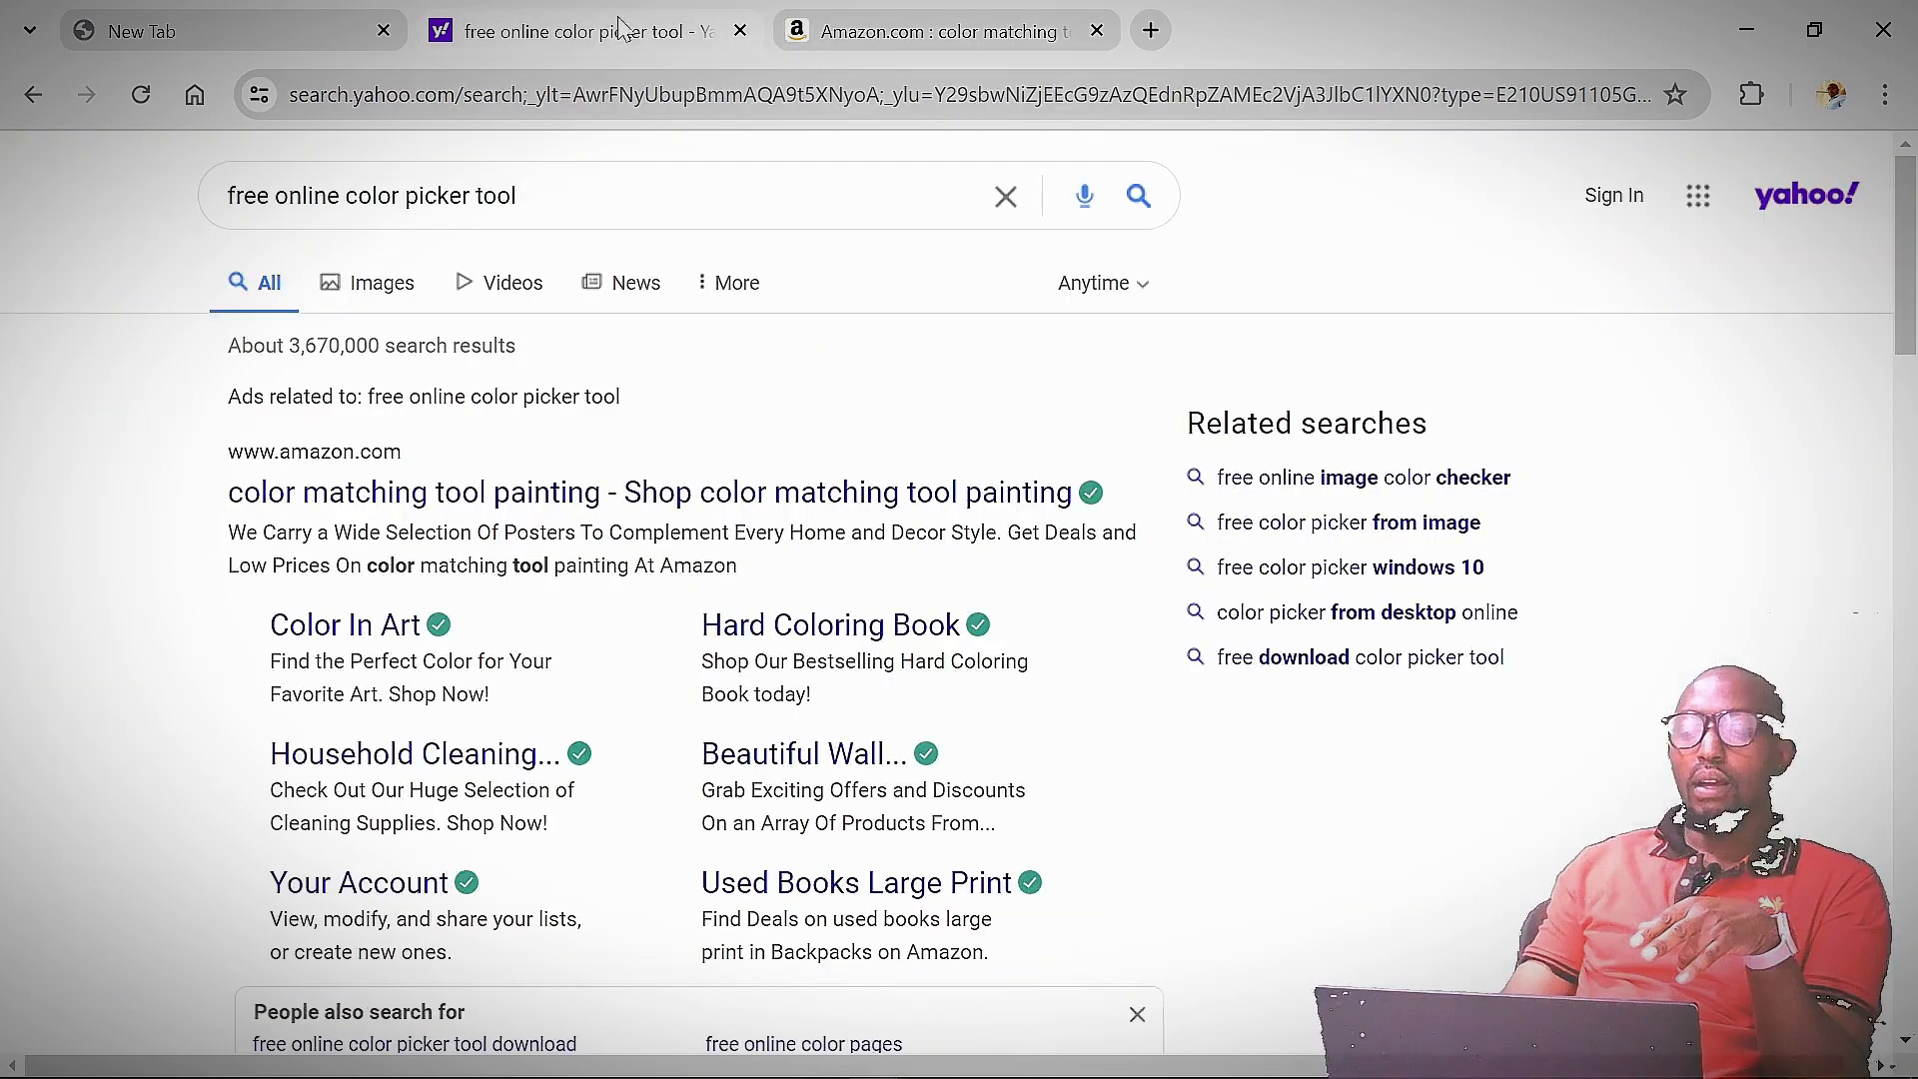
Follow the related search "free online image color checker" and open the RedKetchup Color Picker result.
left_click(1349, 477)
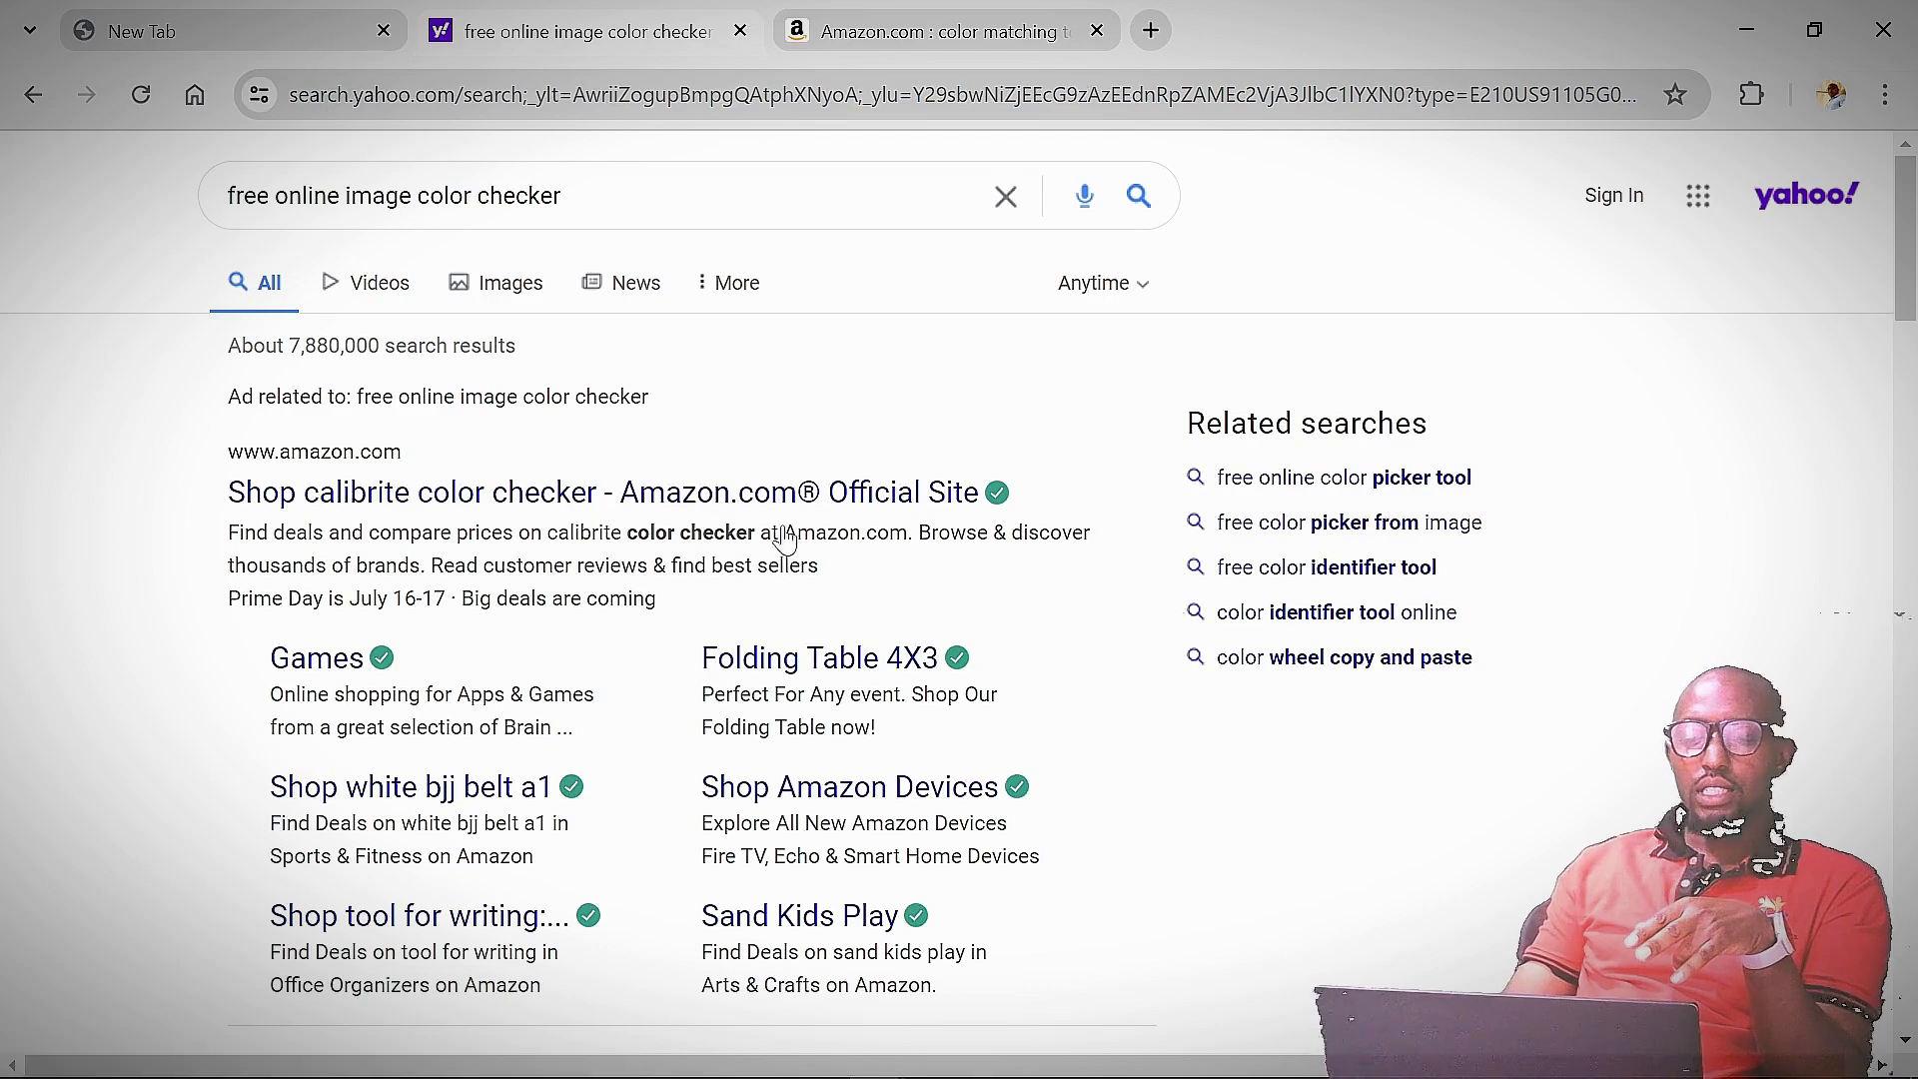
scroll(579, 720, "down", 4)
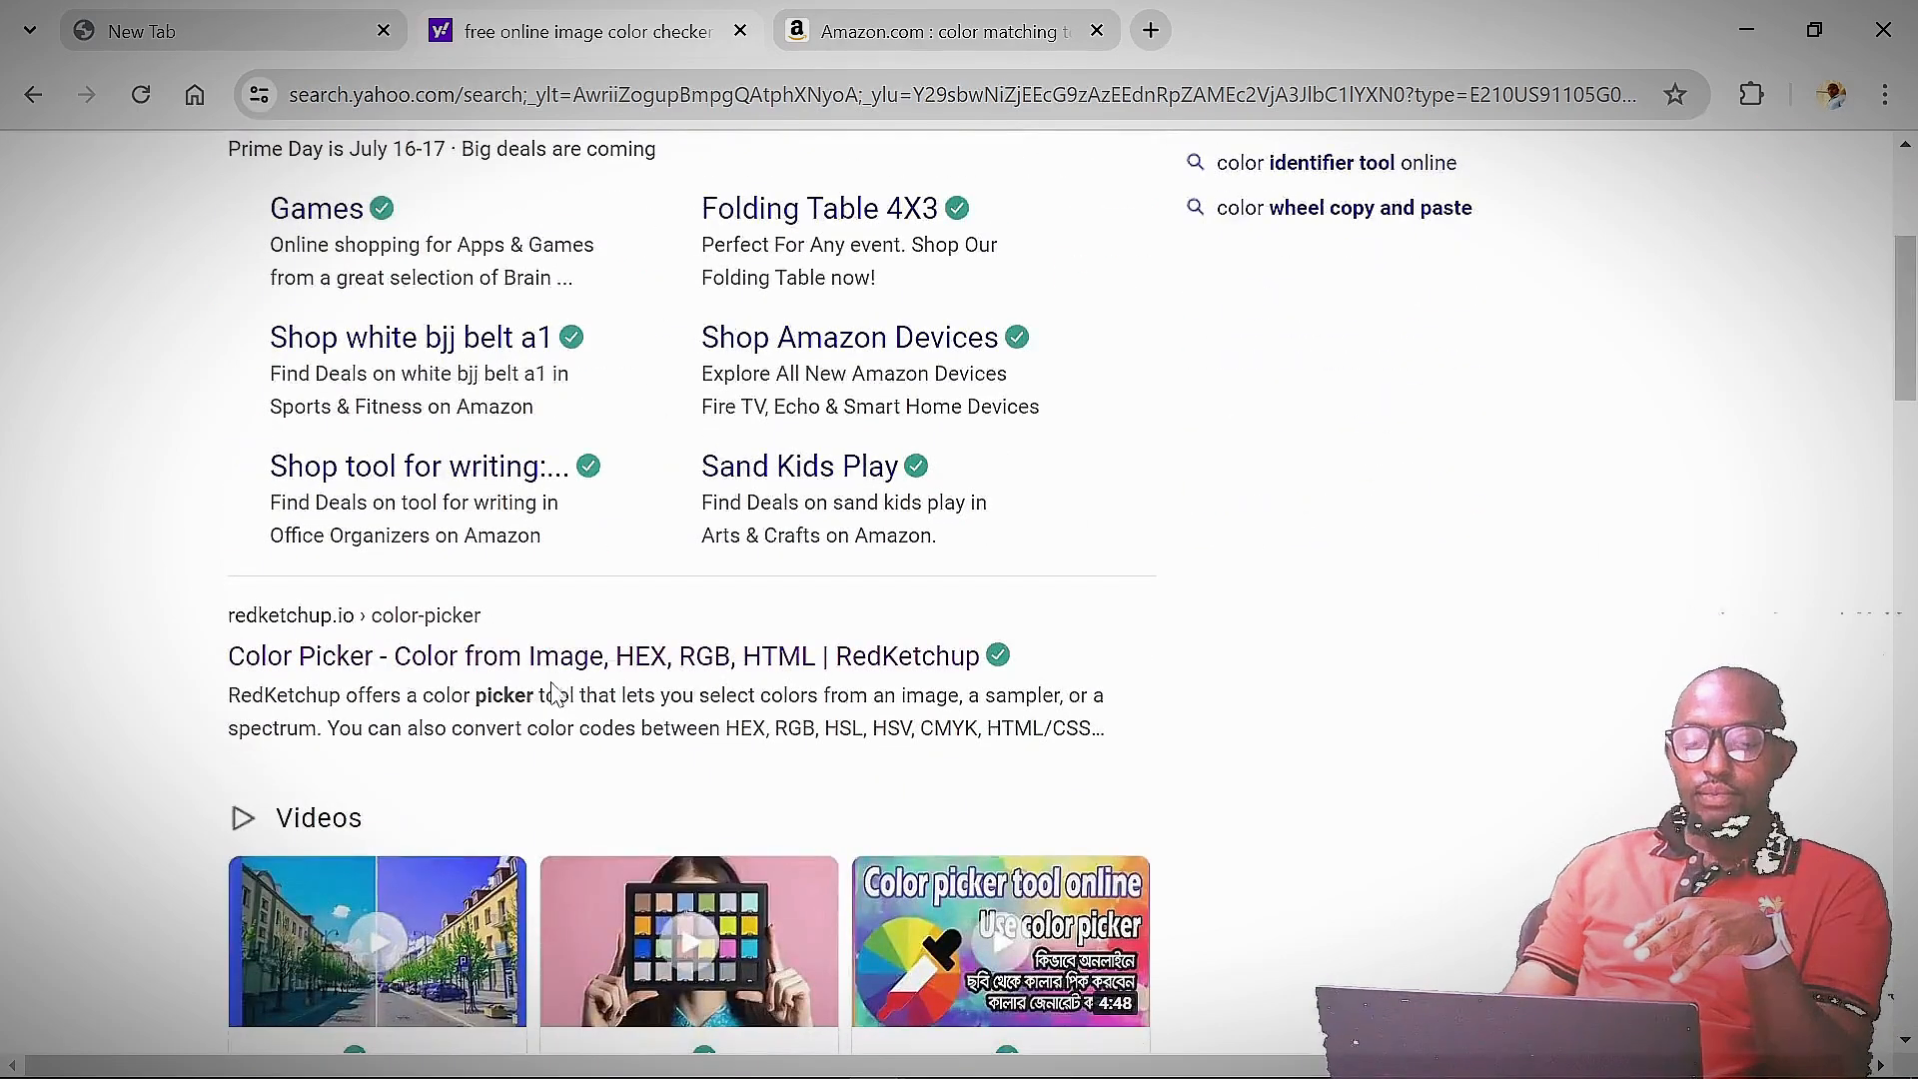
left_click(582, 657)
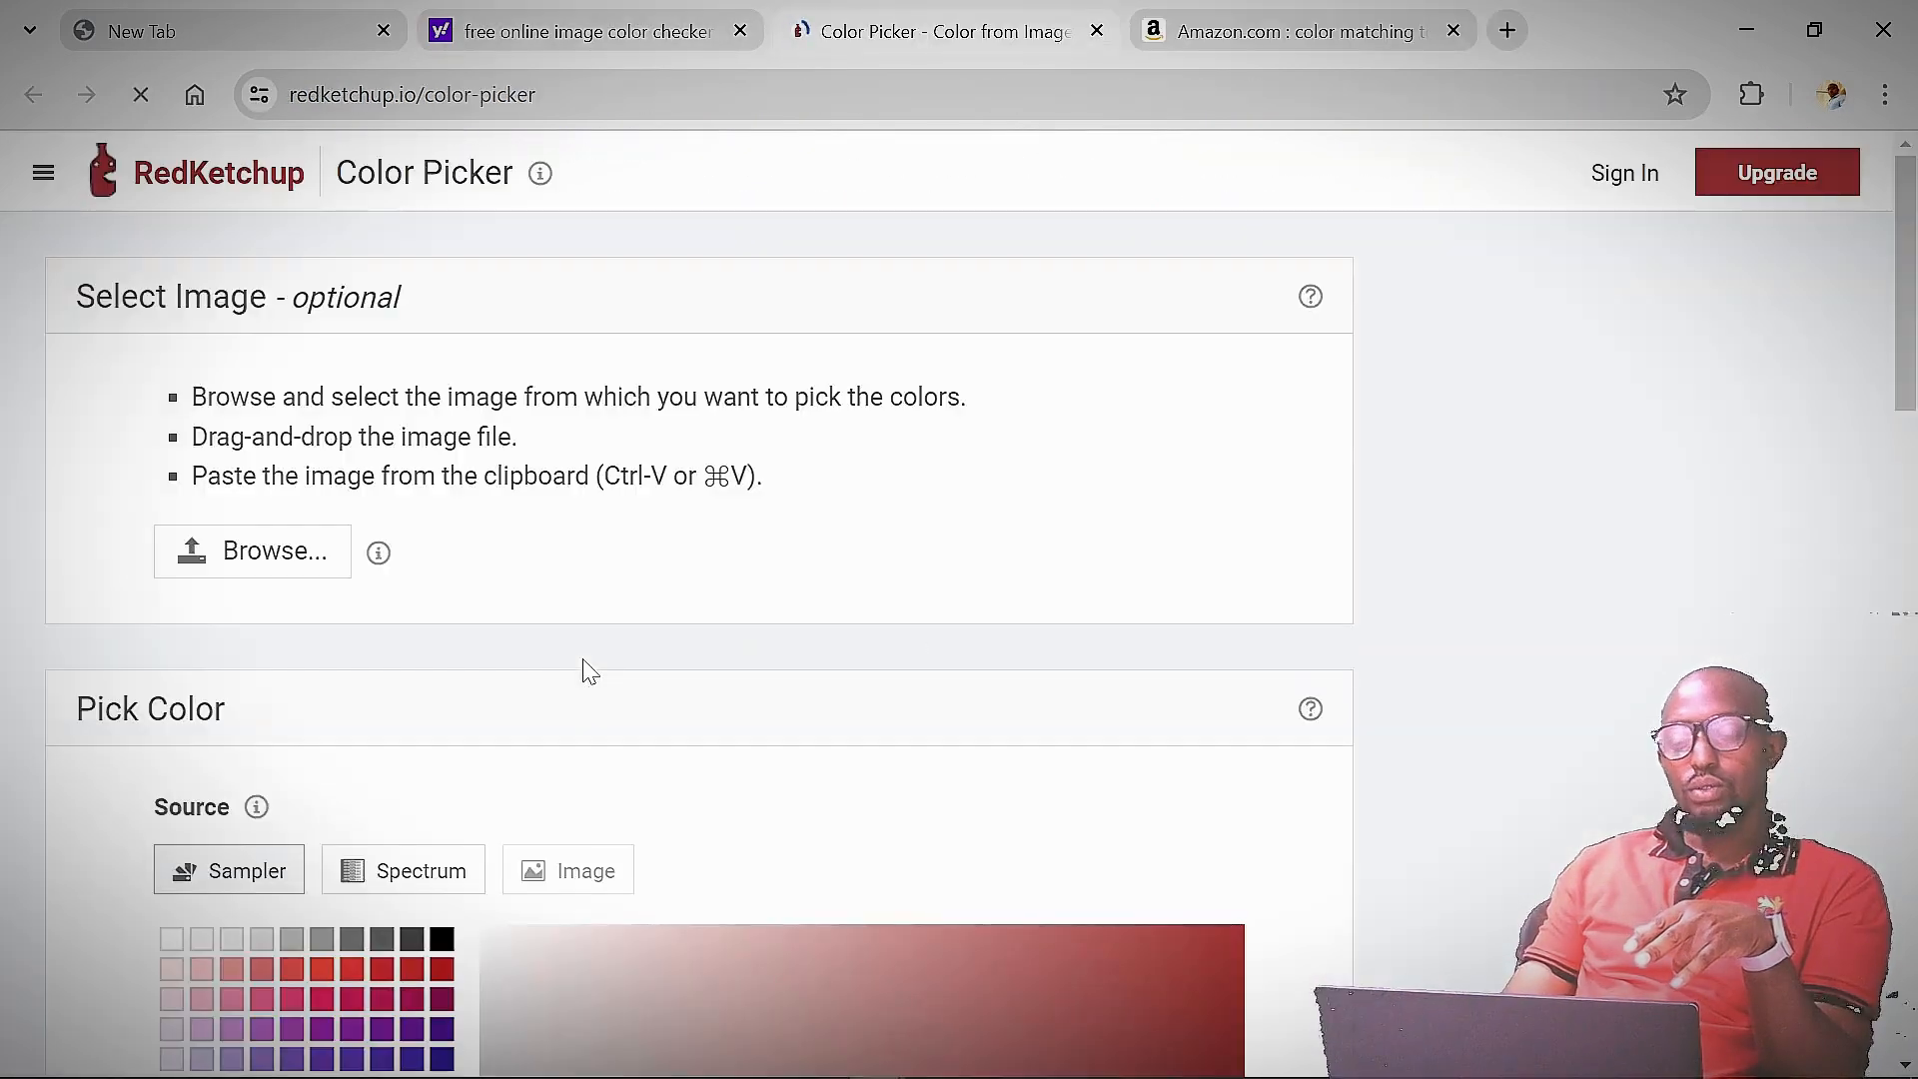
Look through the Color Picker page, covering the image selection, color sampler, pixel color and color code conversion sections.
scroll(583, 657, "down", 2)
scroll(589, 654, "up", 2)
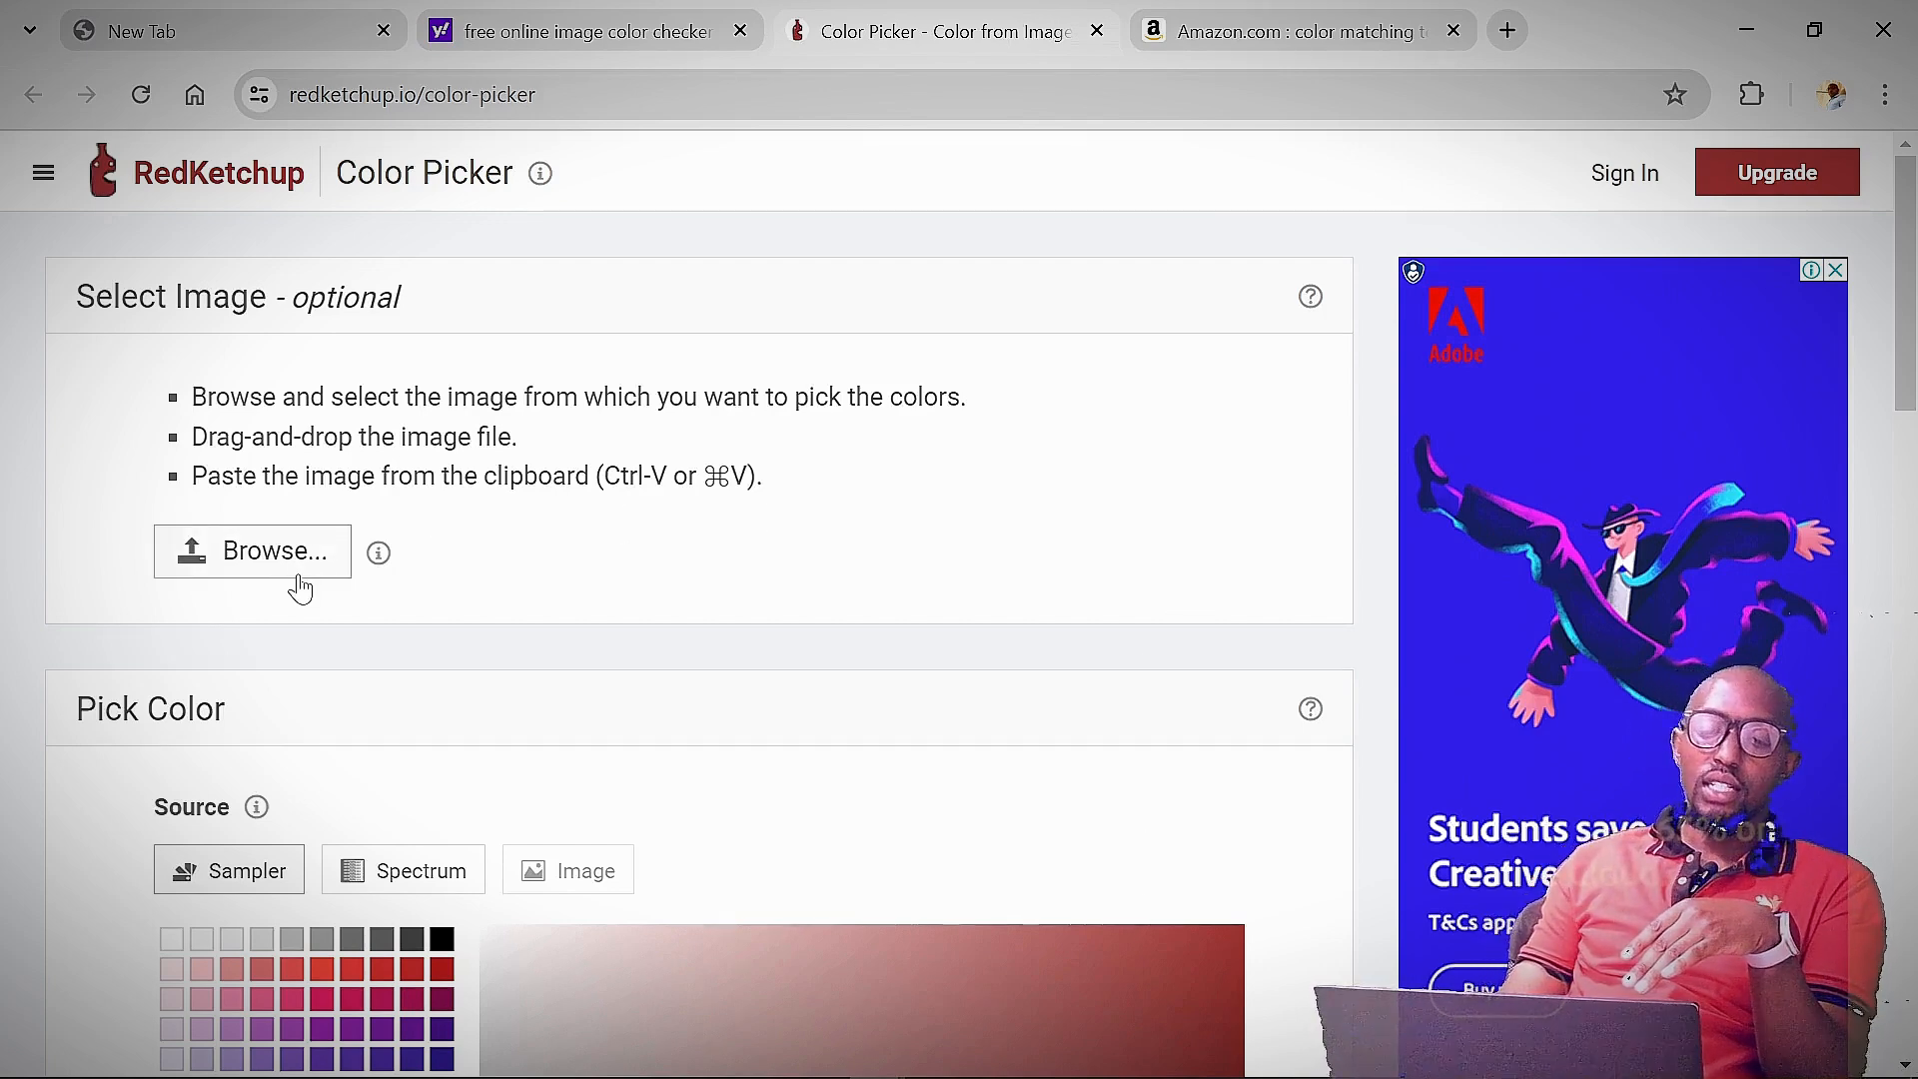
scroll(299, 589, "down", 6)
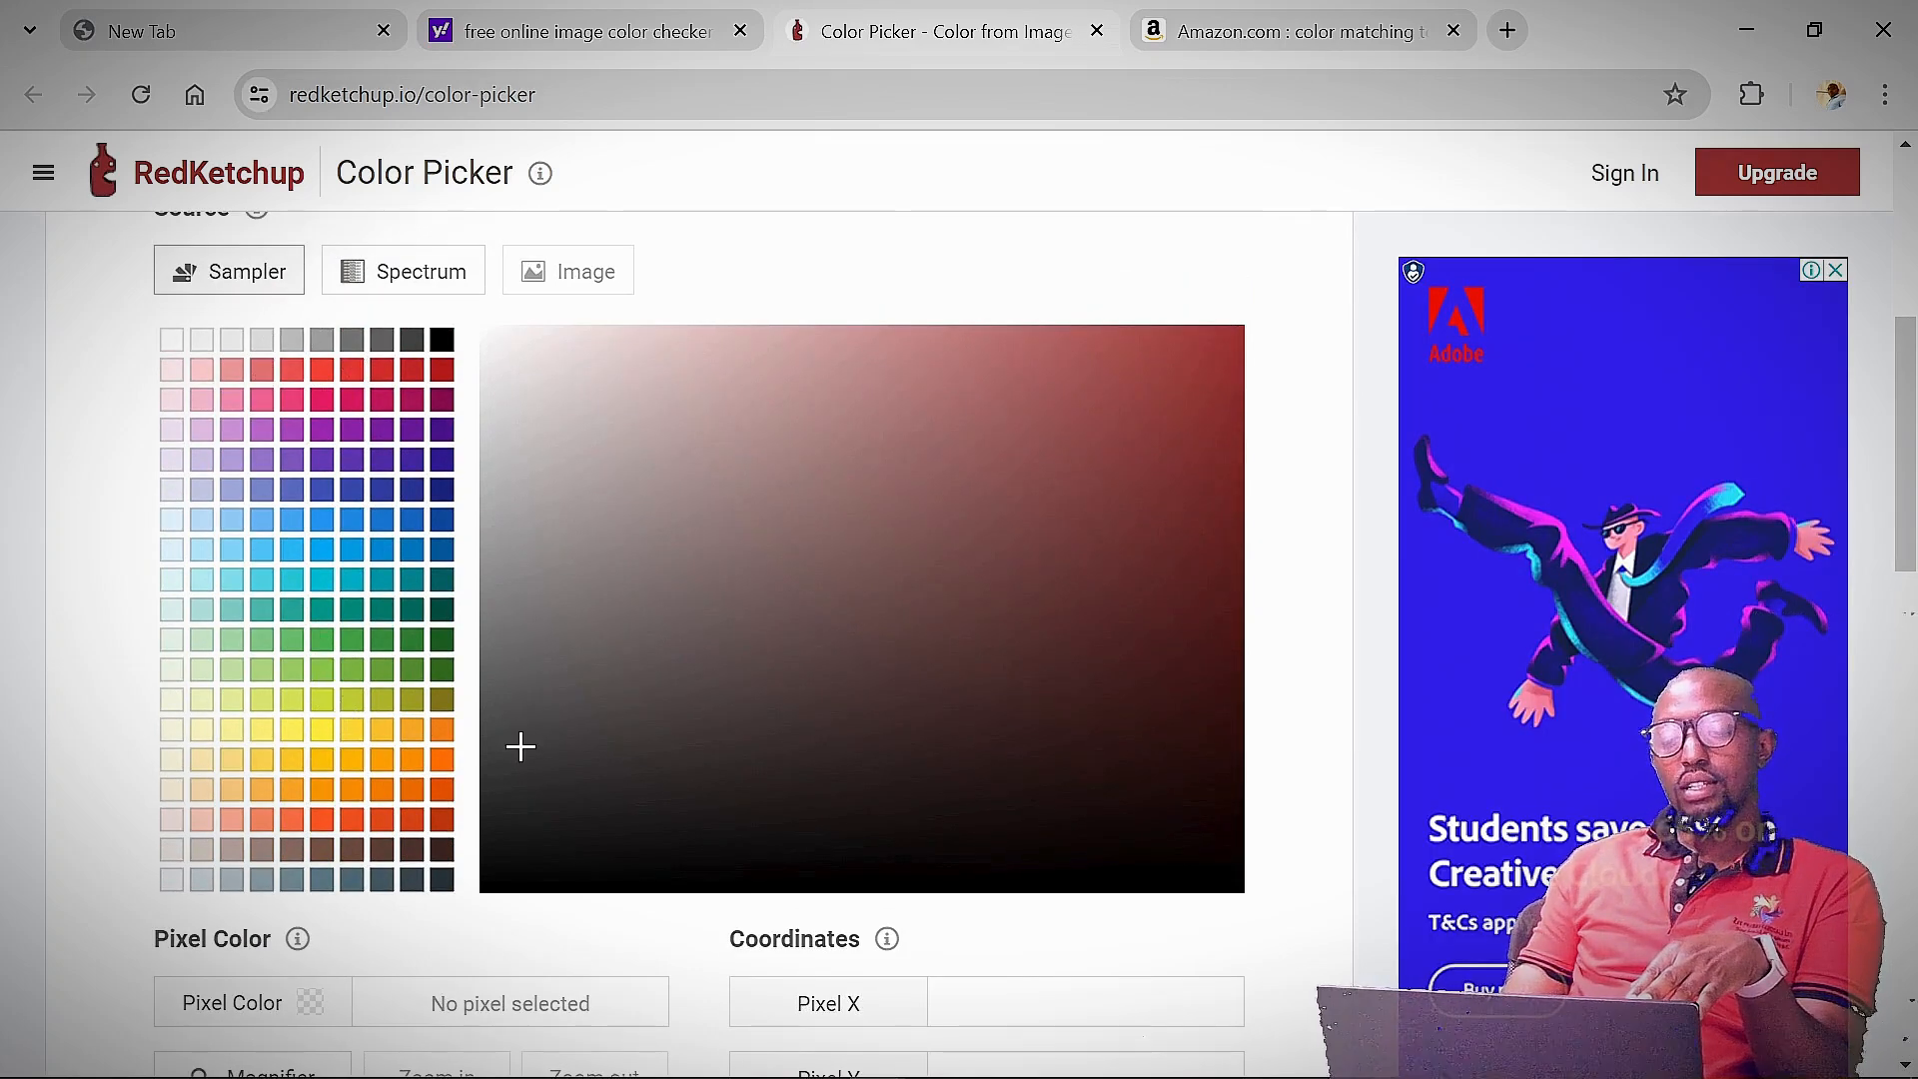
scroll(521, 747, "down", 1)
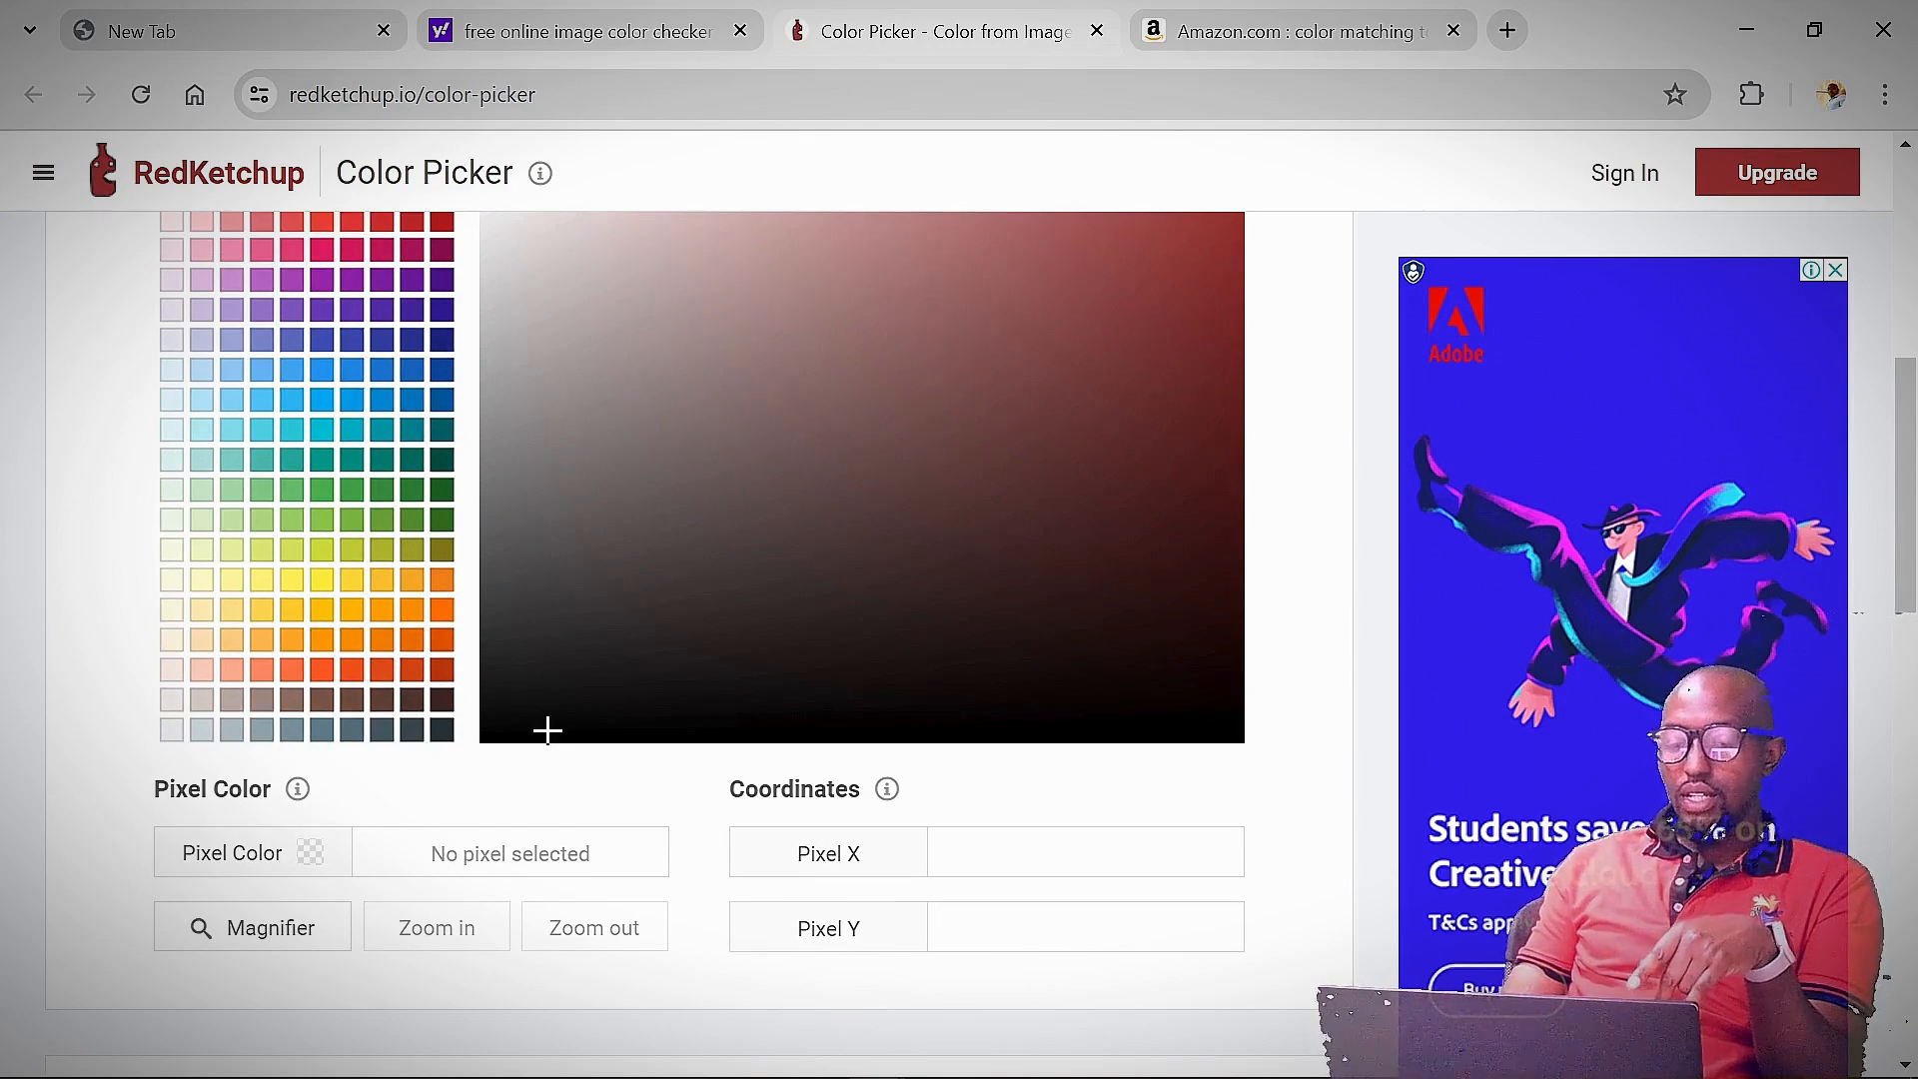
scroll(547, 730, "down", 2)
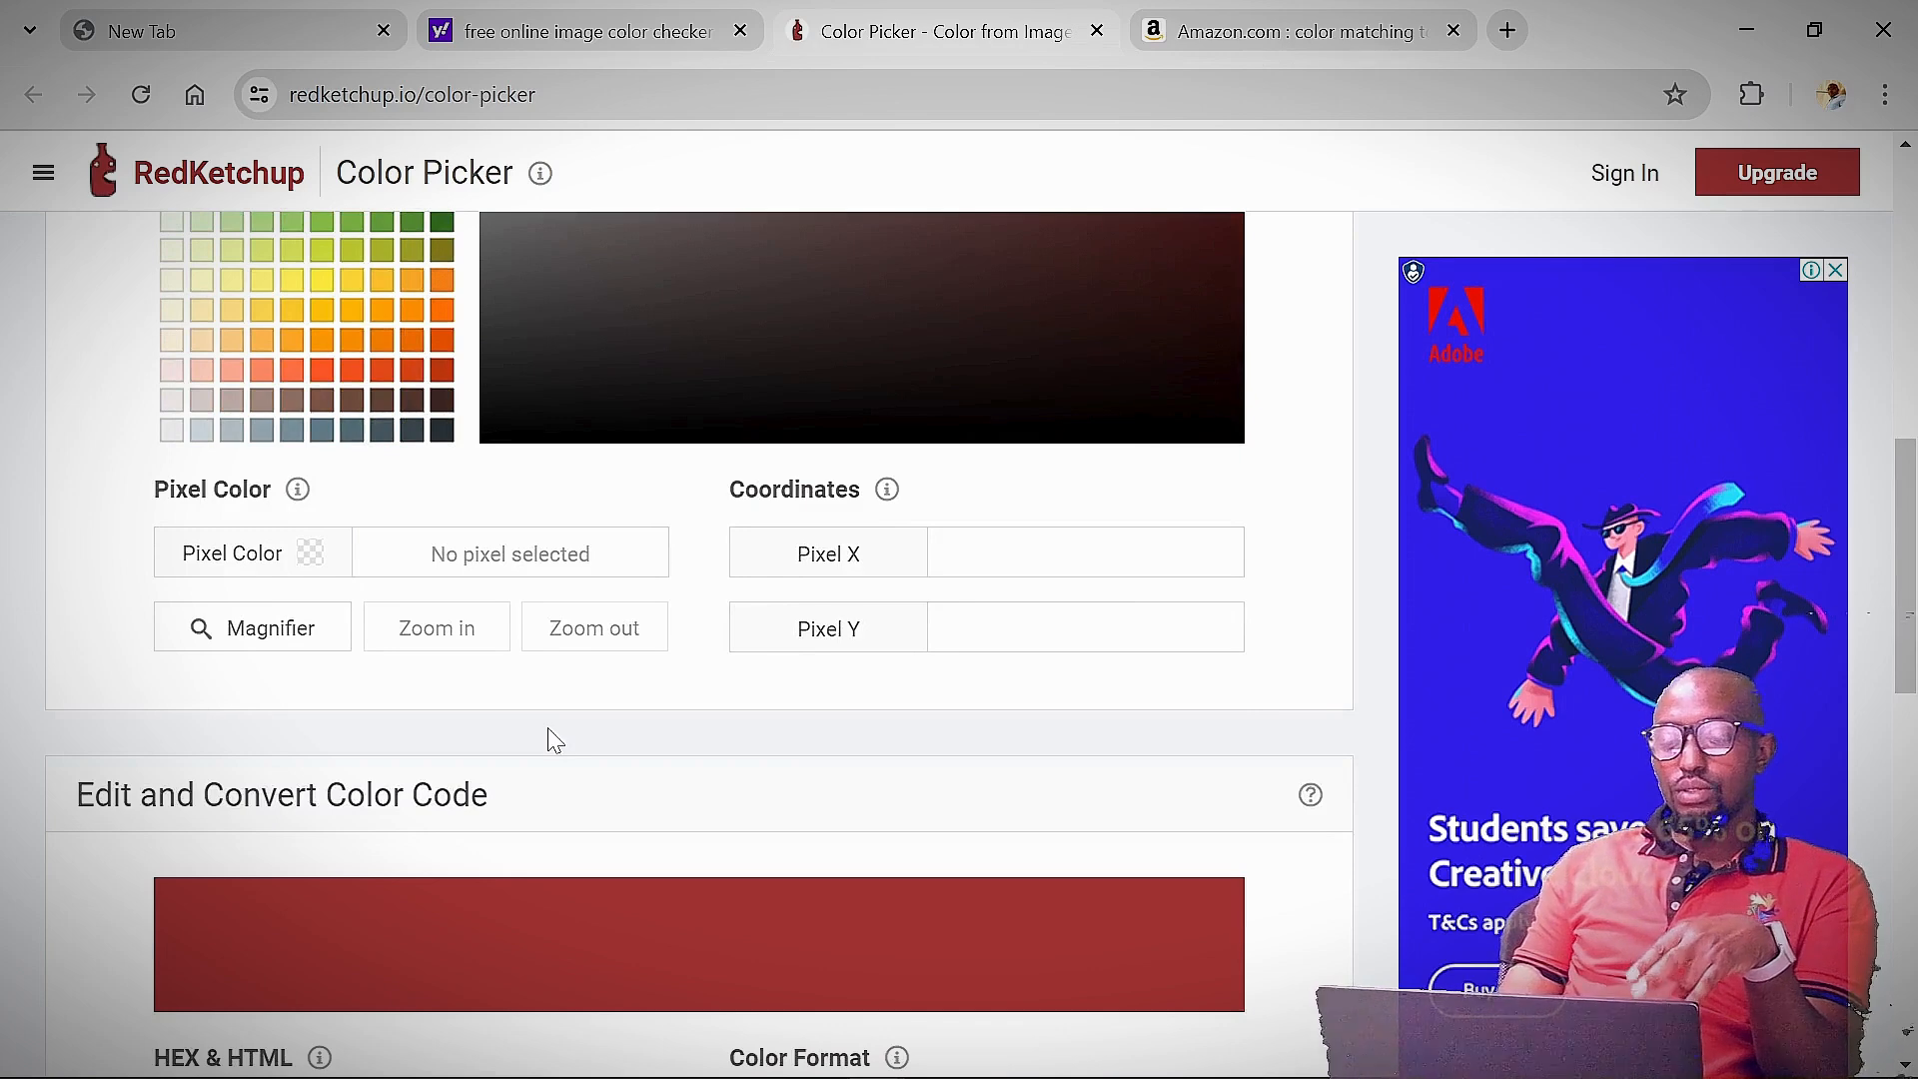
scroll(555, 743, "down", 2)
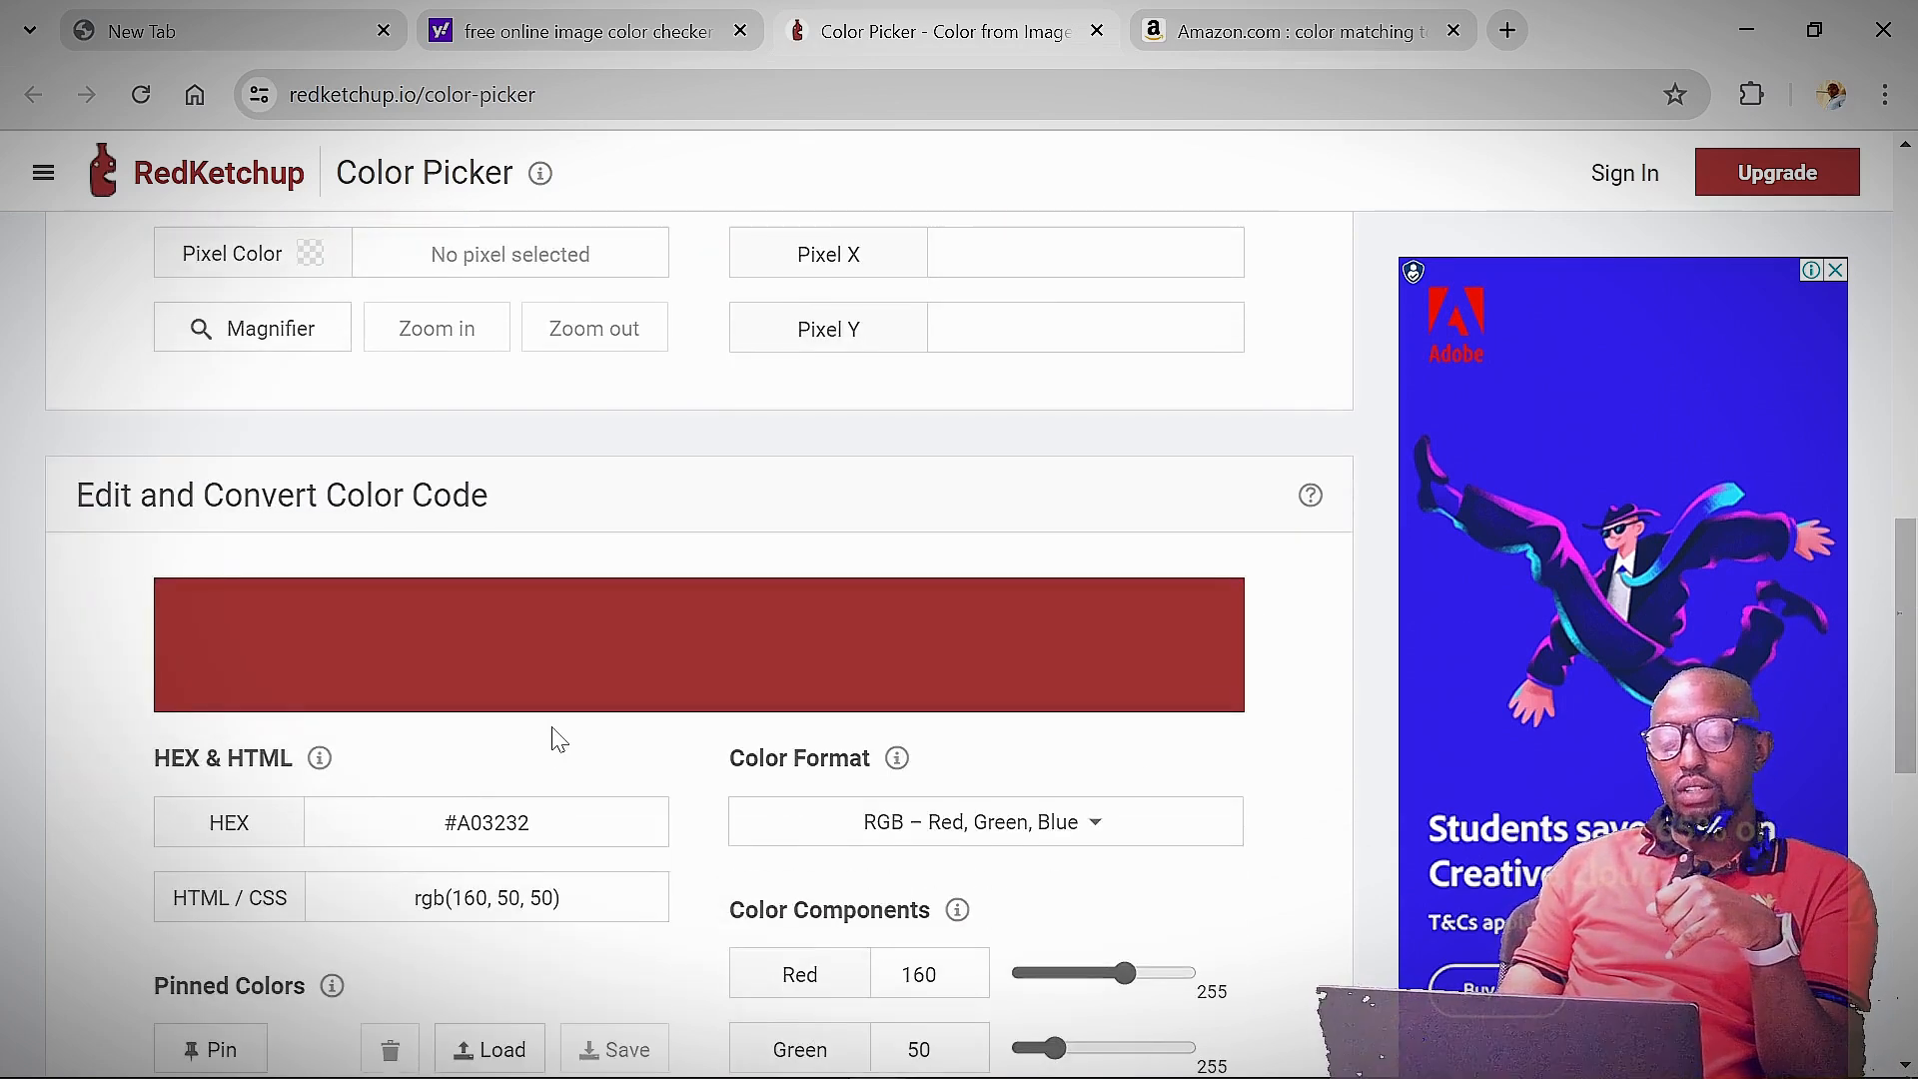
scroll(557, 732, "down", 2)
scroll(557, 730, "up", 6)
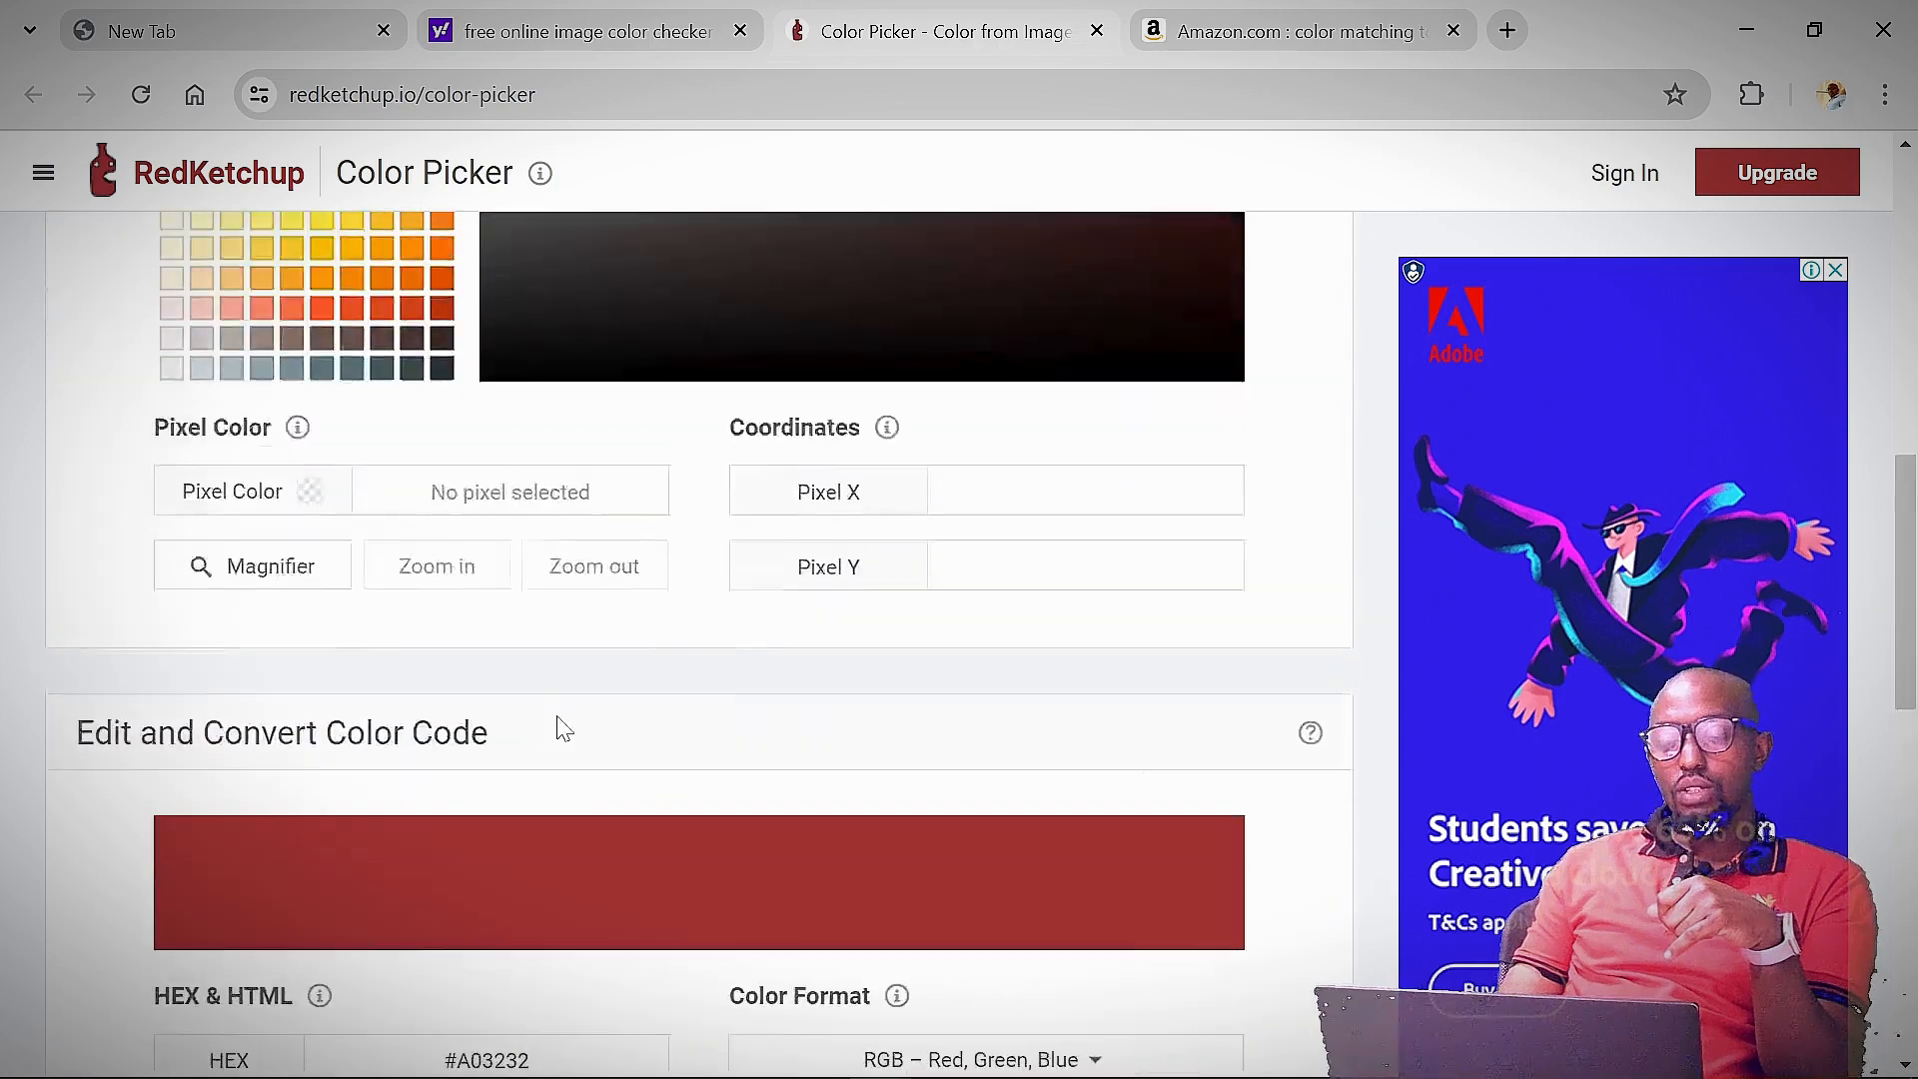
scroll(558, 730, "up", 5)
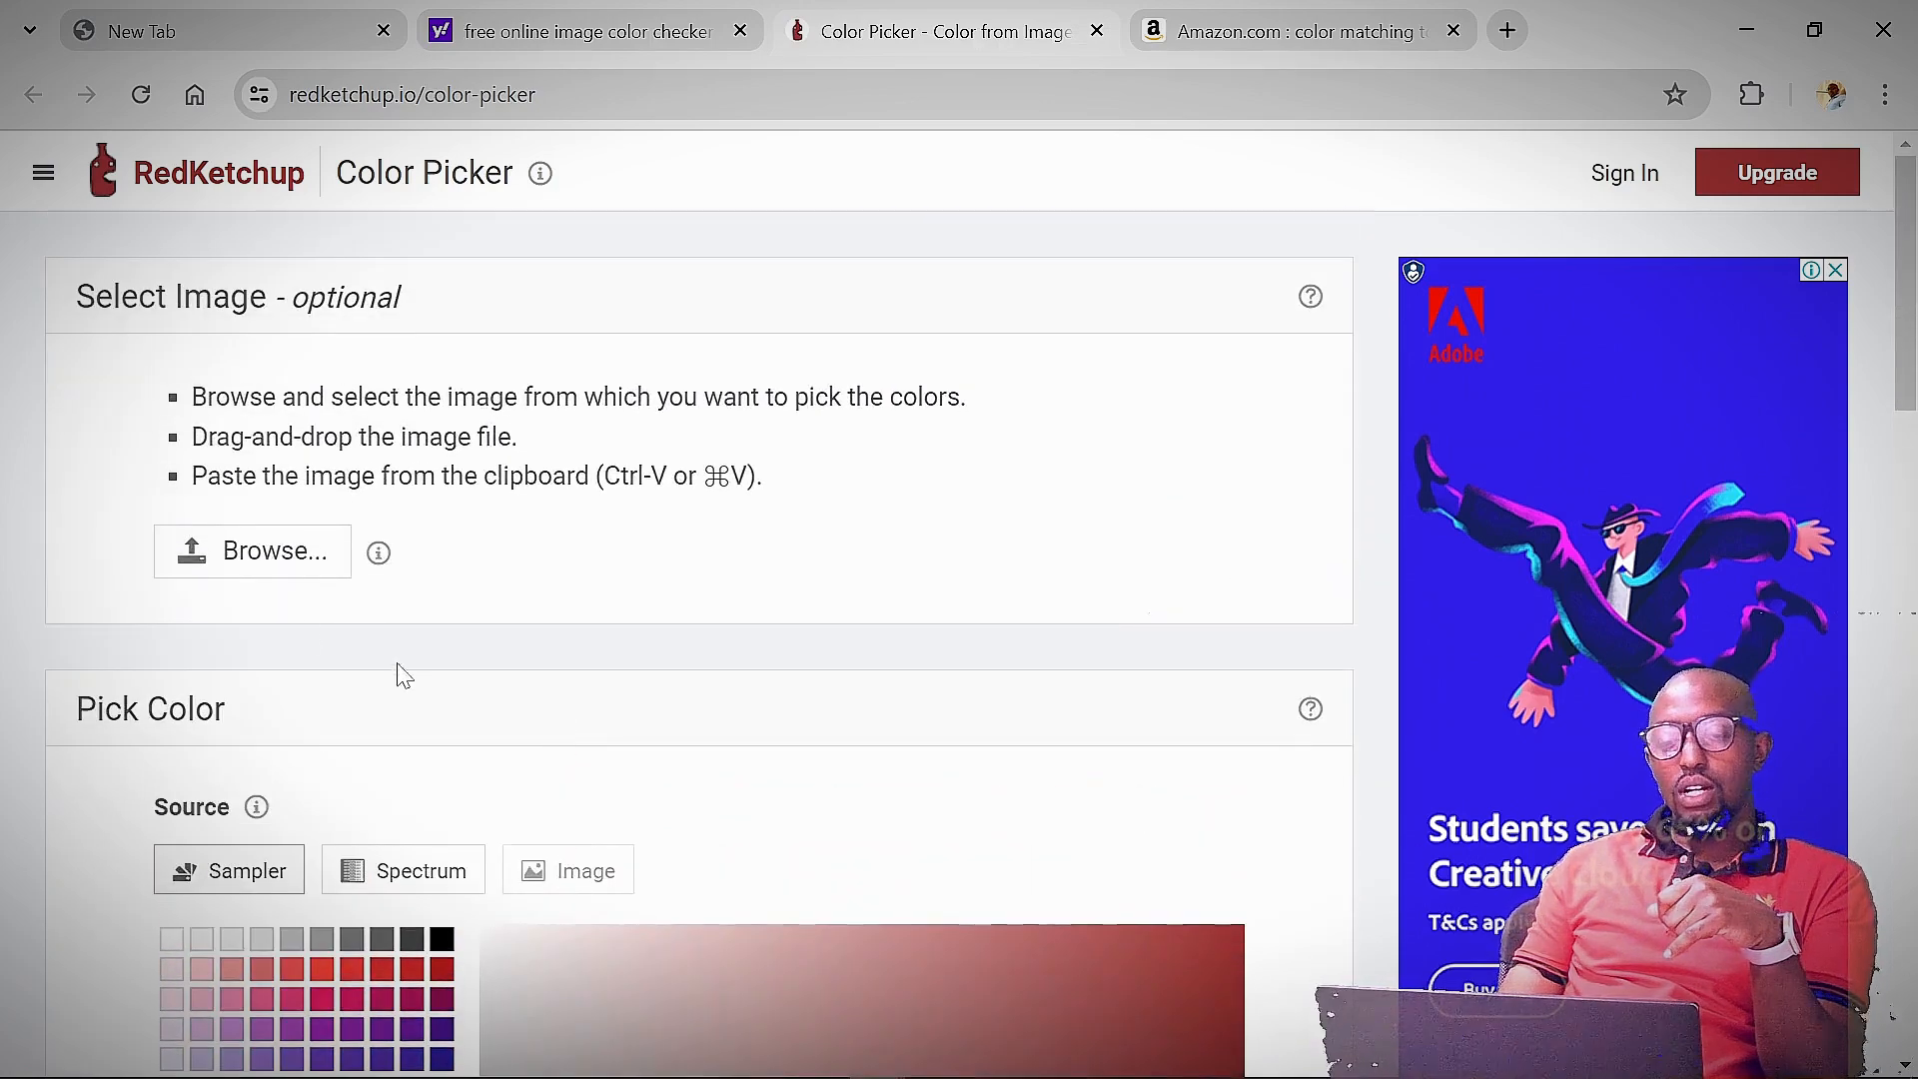
Load the KEY4 image from the Desktop into the Color Picker.
left_click(246, 570)
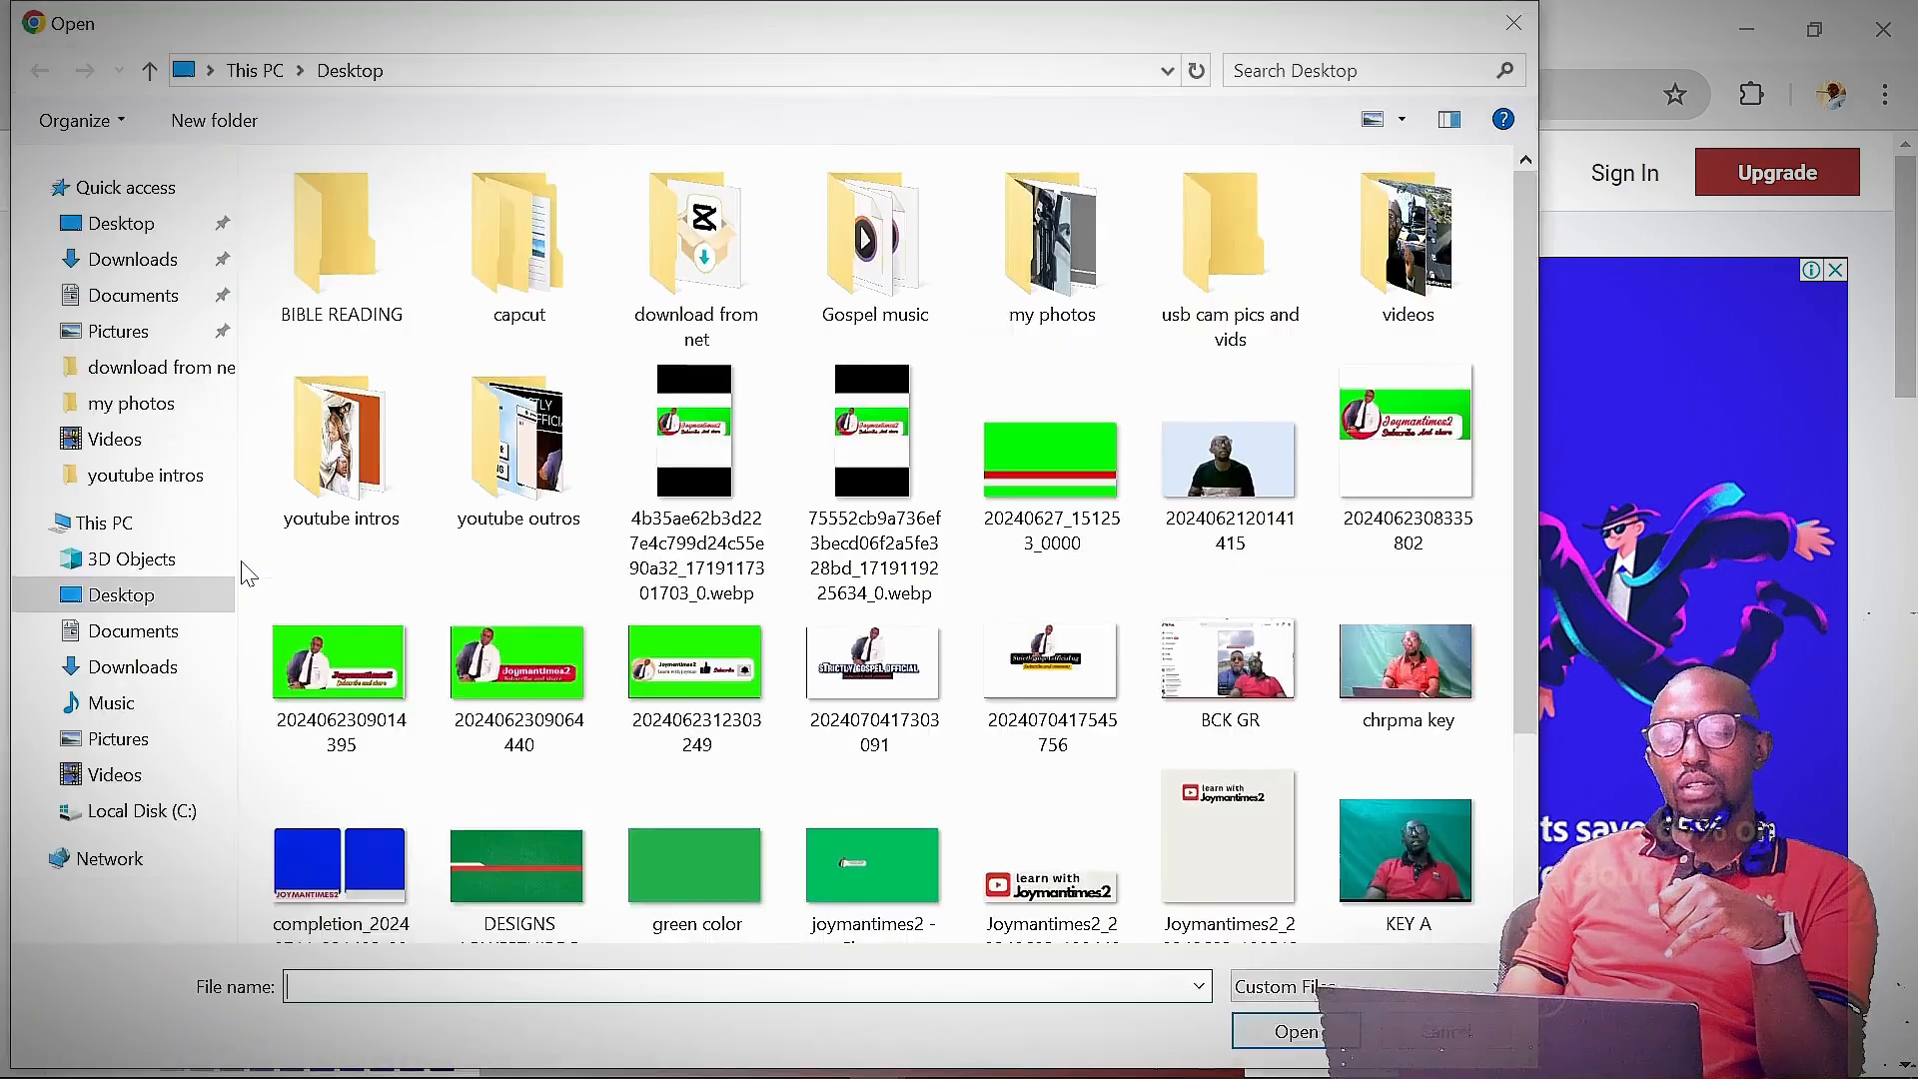
scroll(770, 684, "down", 3)
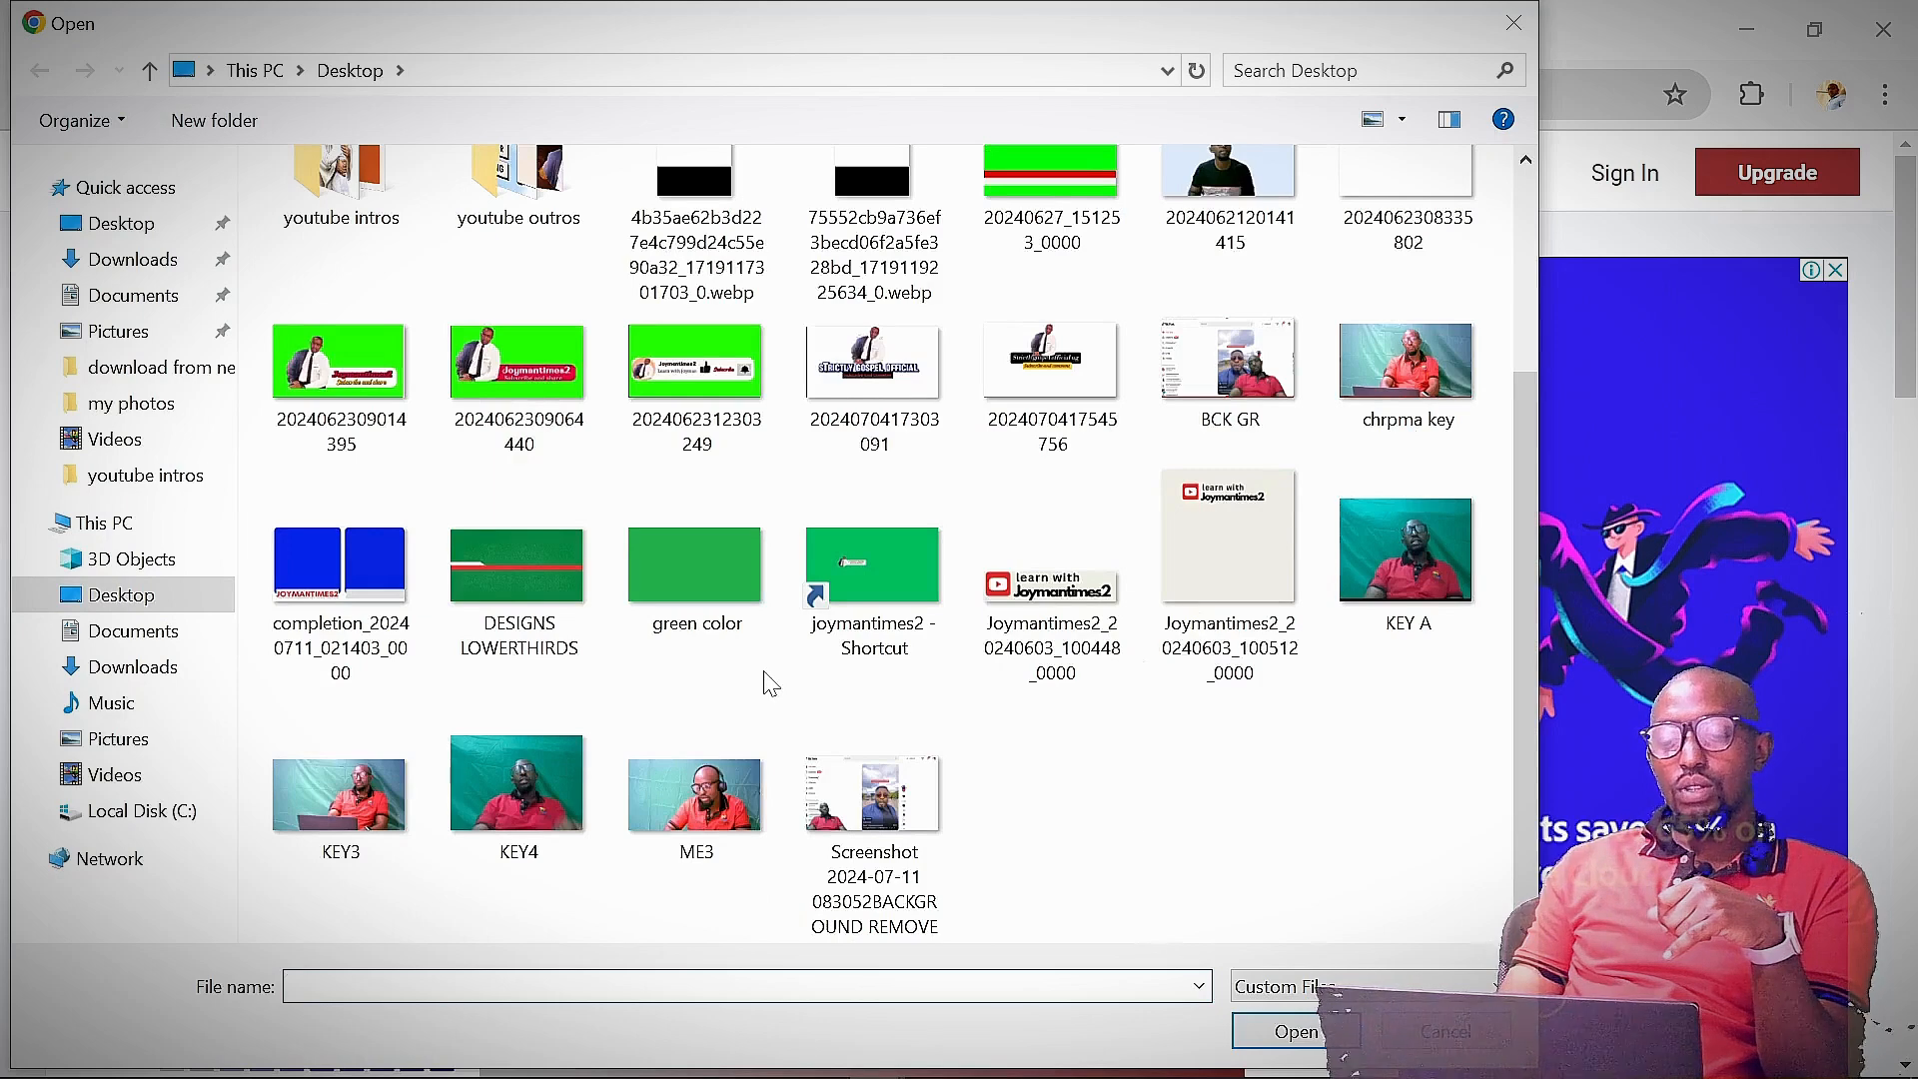
left_click(503, 787)
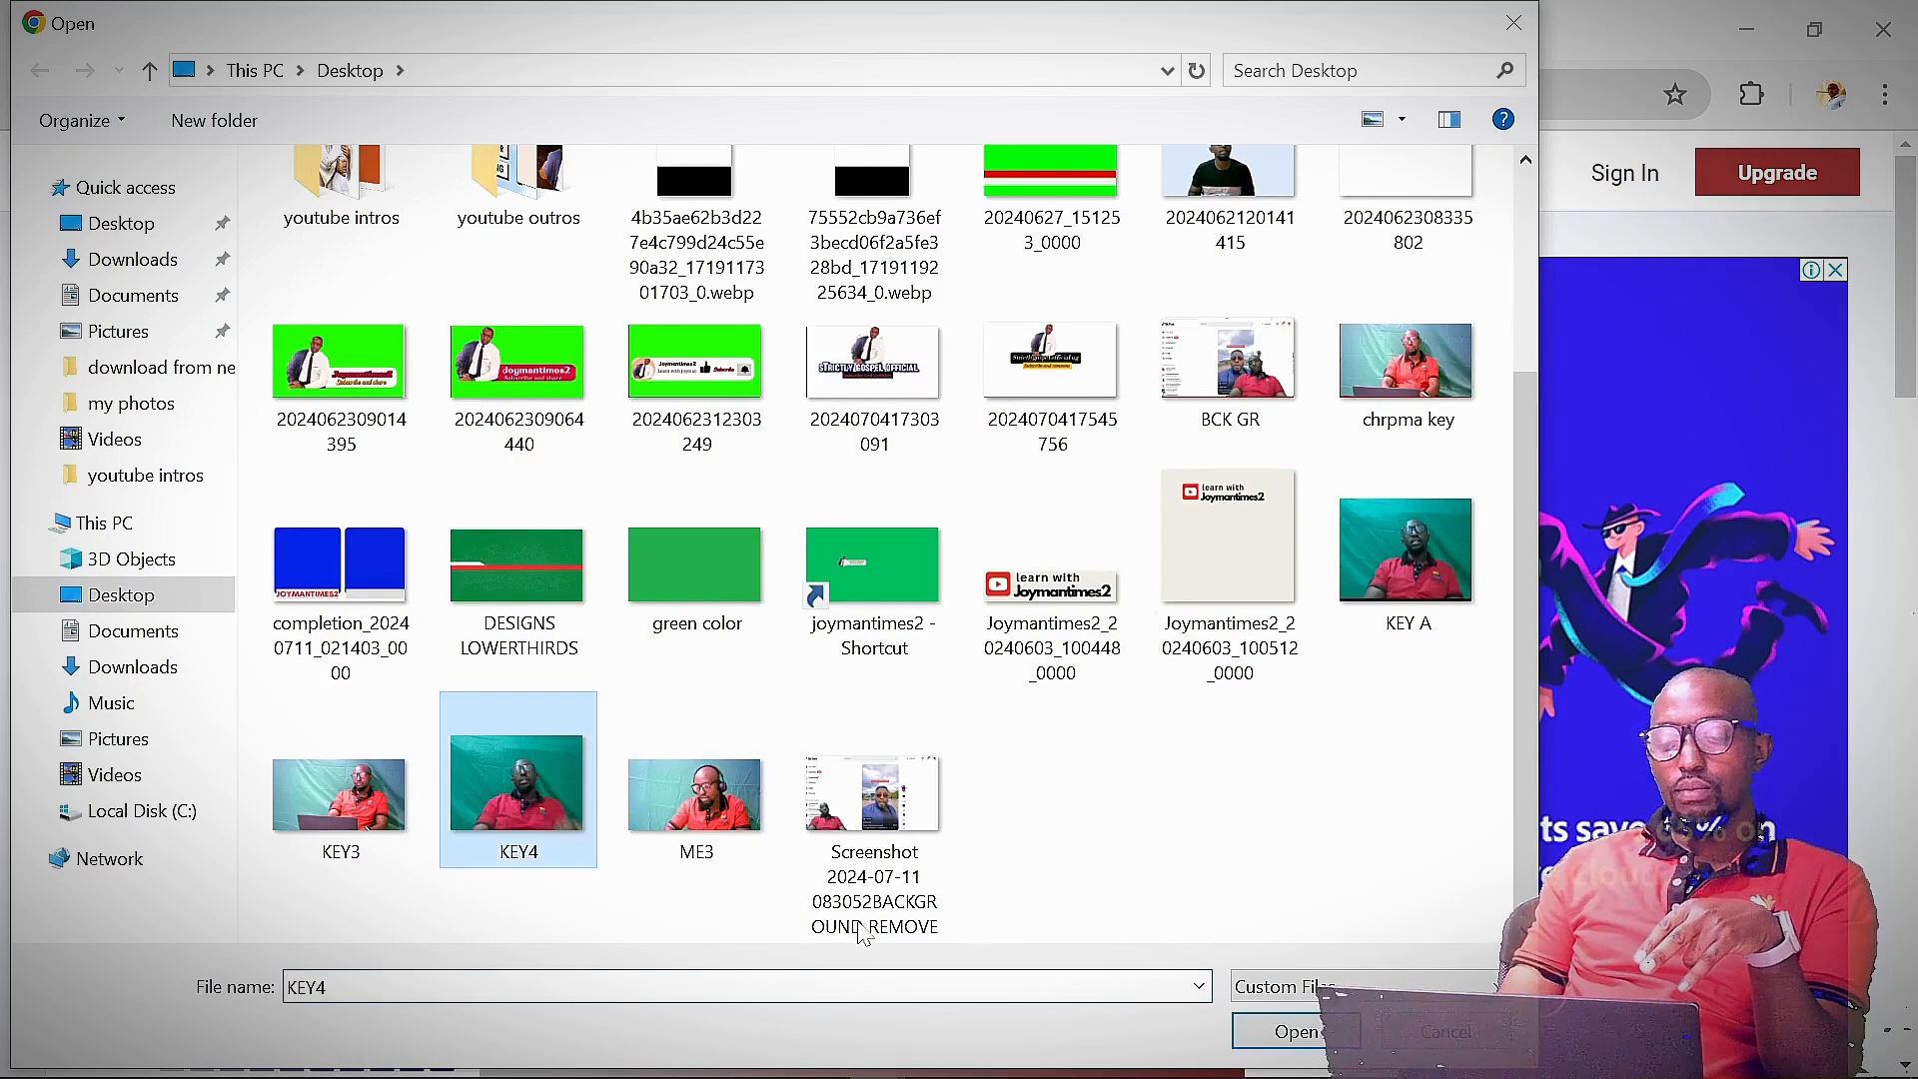
left_click(1267, 1031)
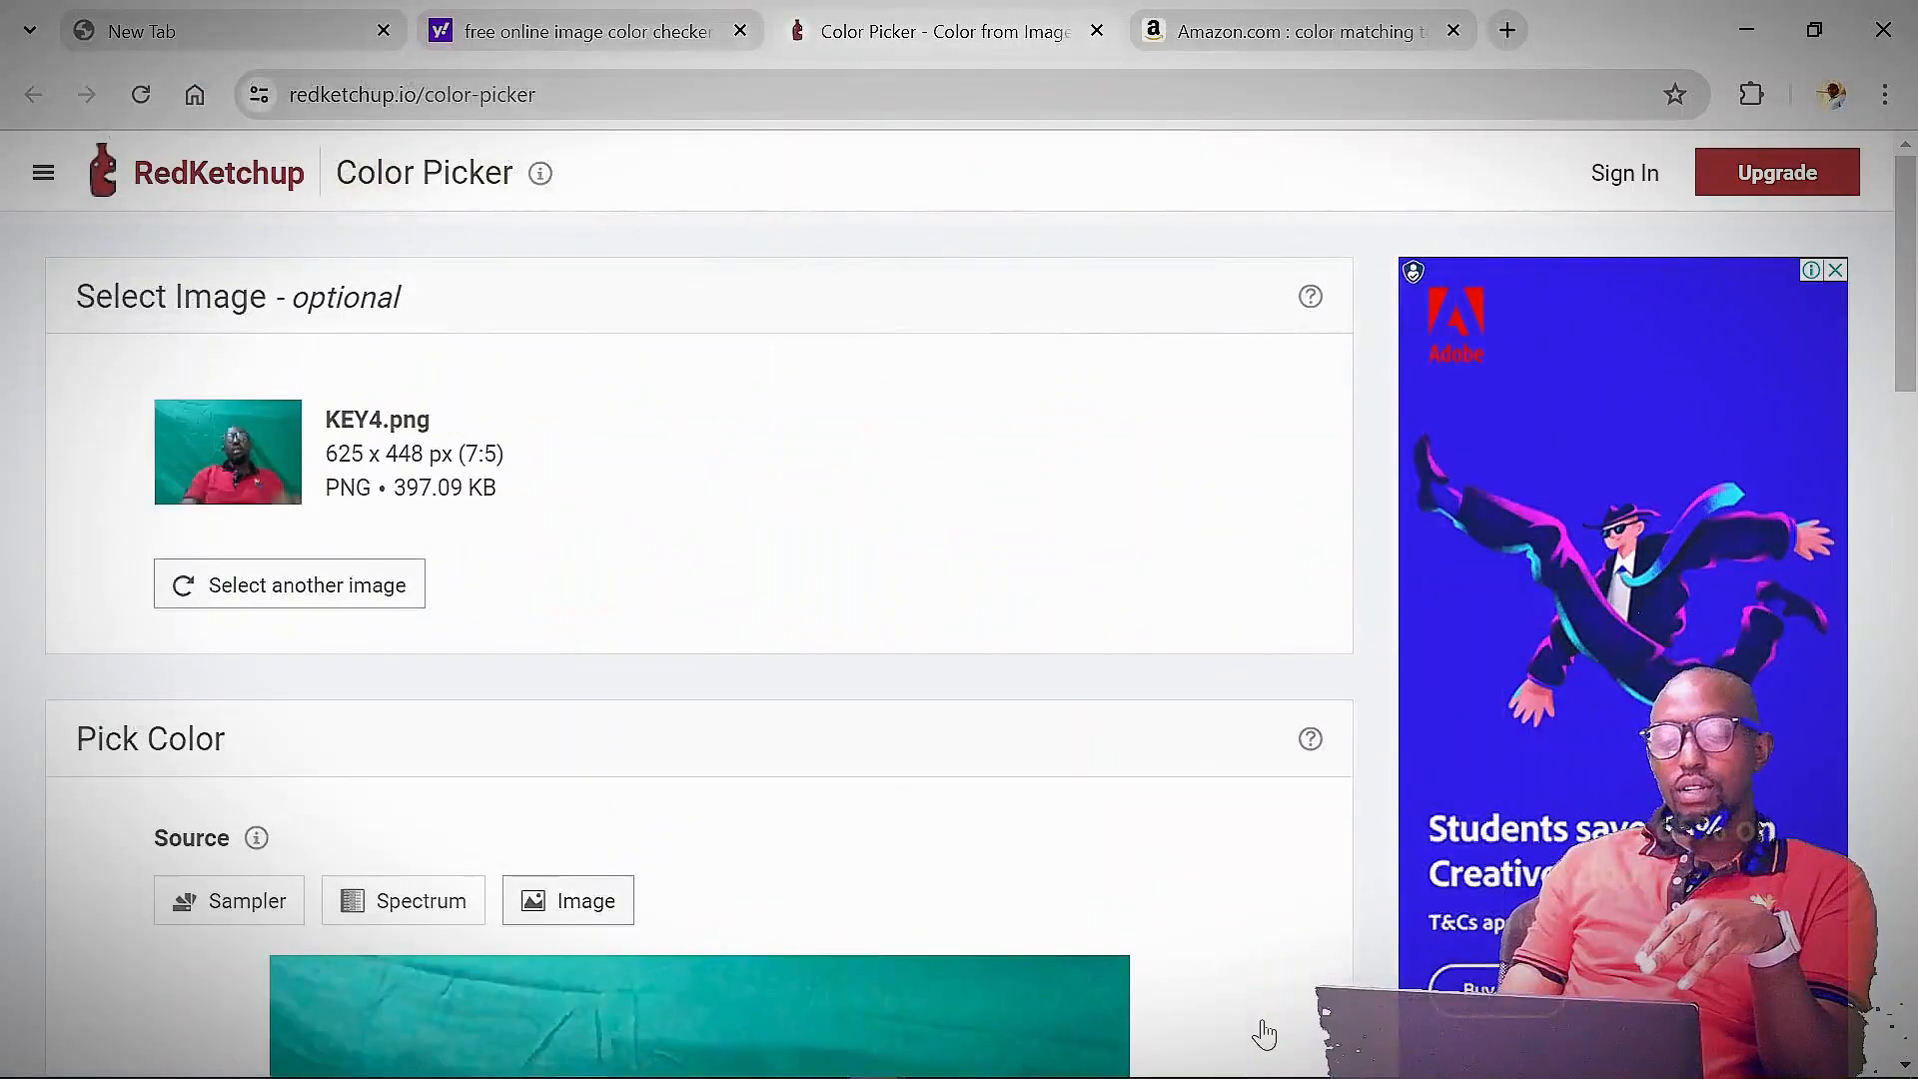
Pick the green backdrop just beside the face in the KEY4 image and copy the pixel color code #028983.
scroll(602, 551, "down", 7)
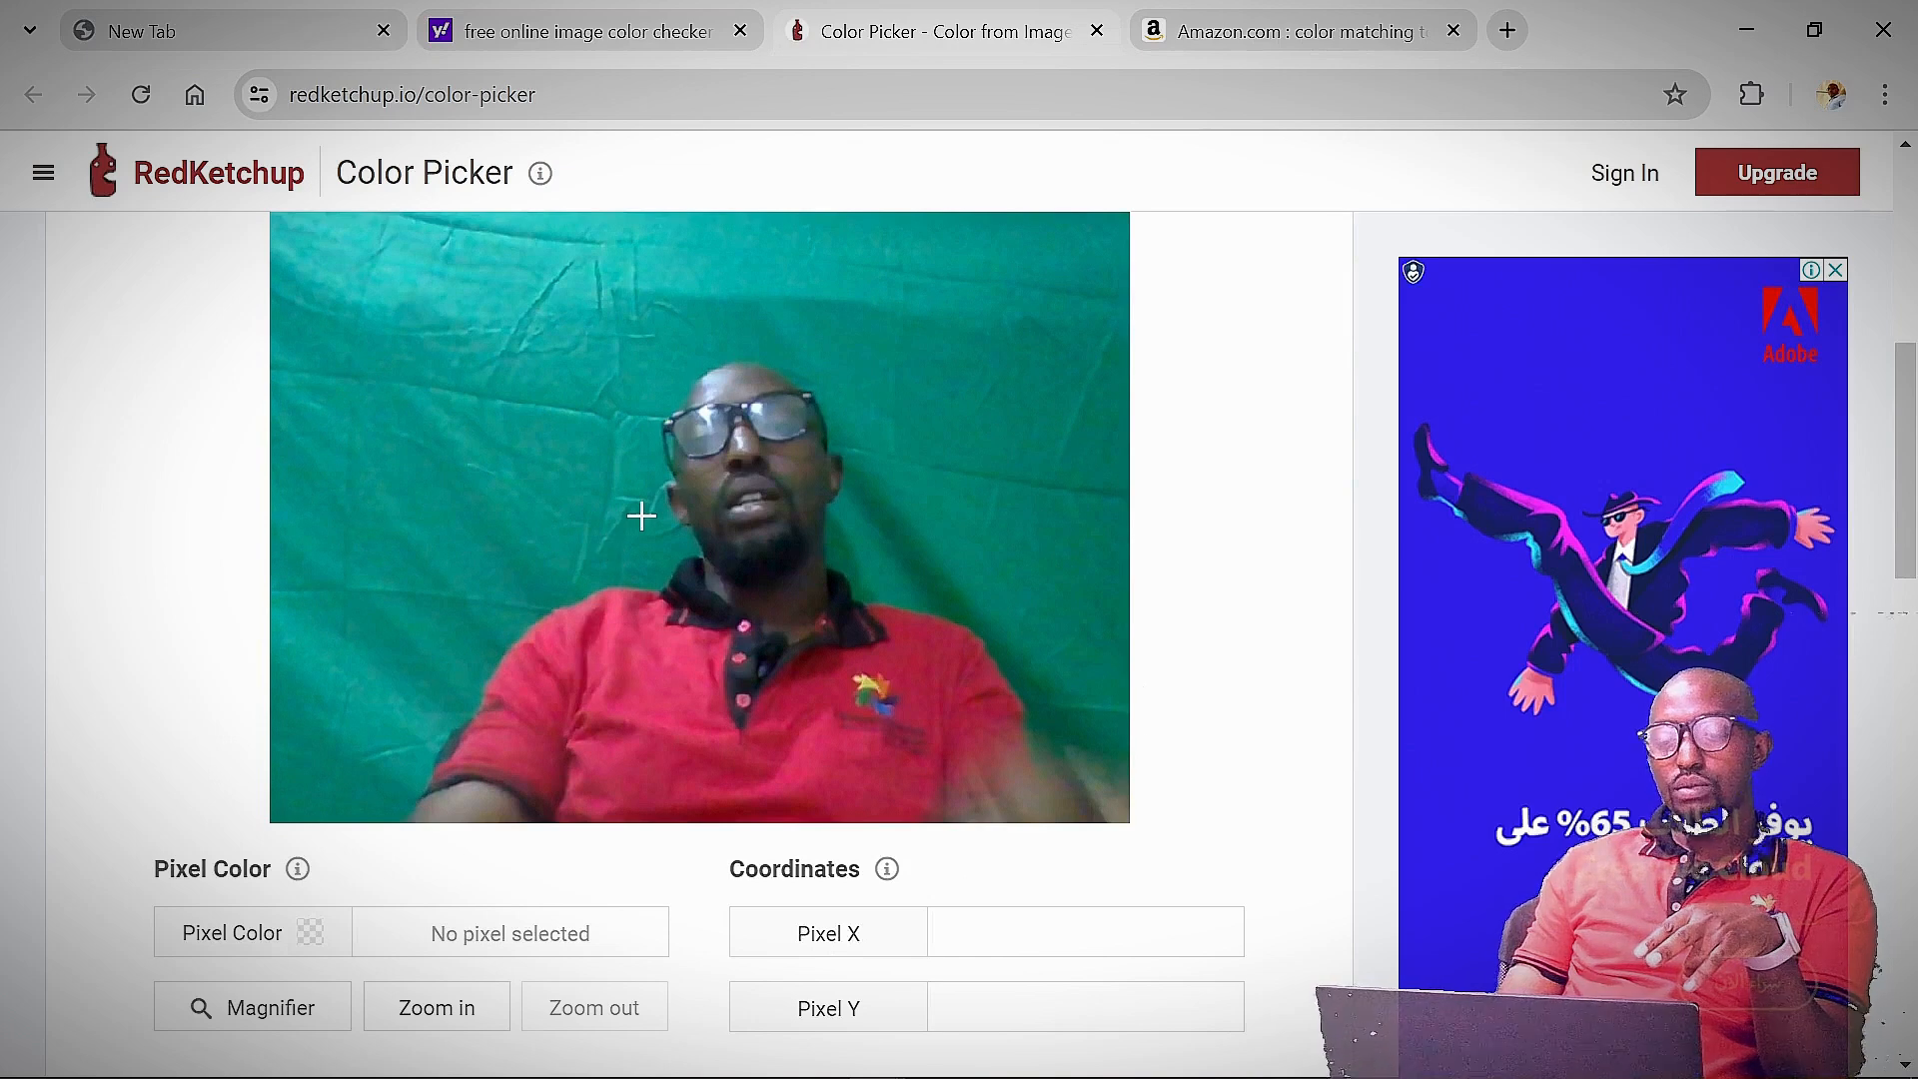
left_click(642, 519)
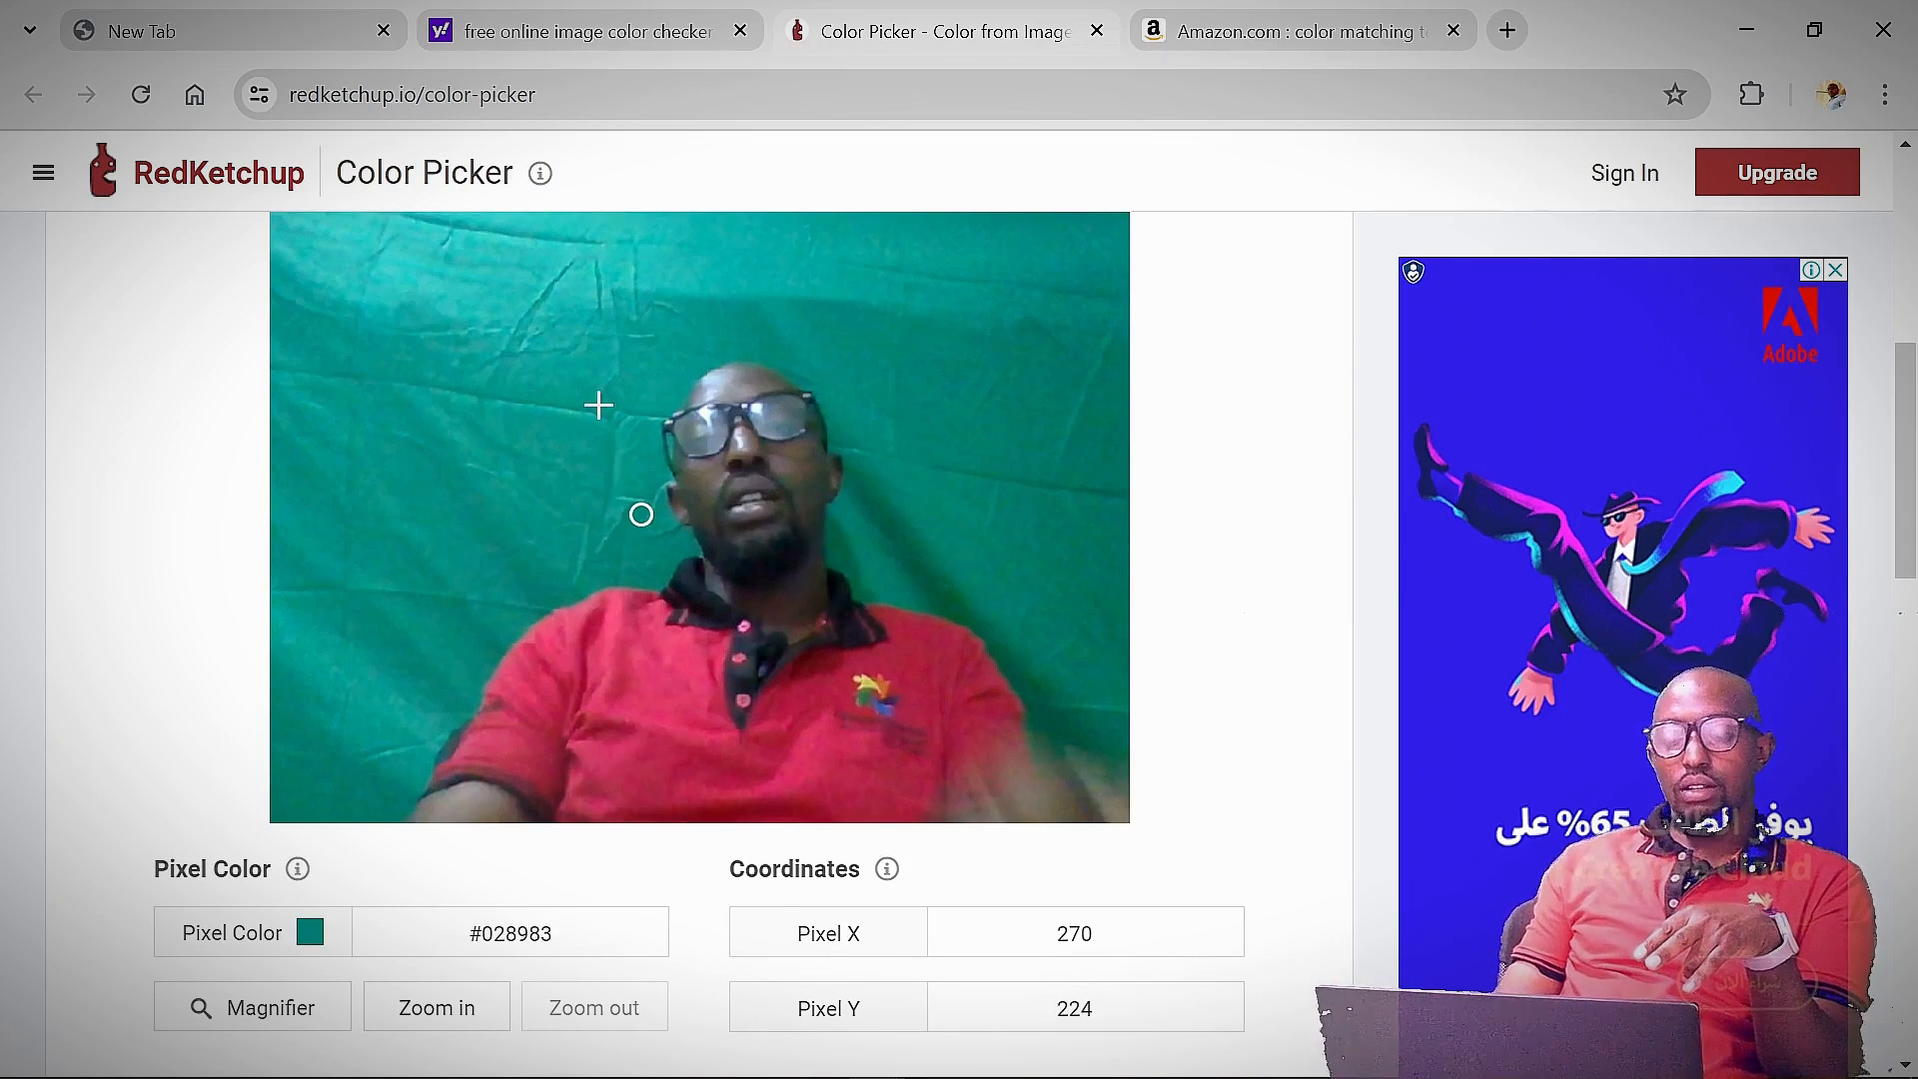
scroll(598, 404, "down", 3)
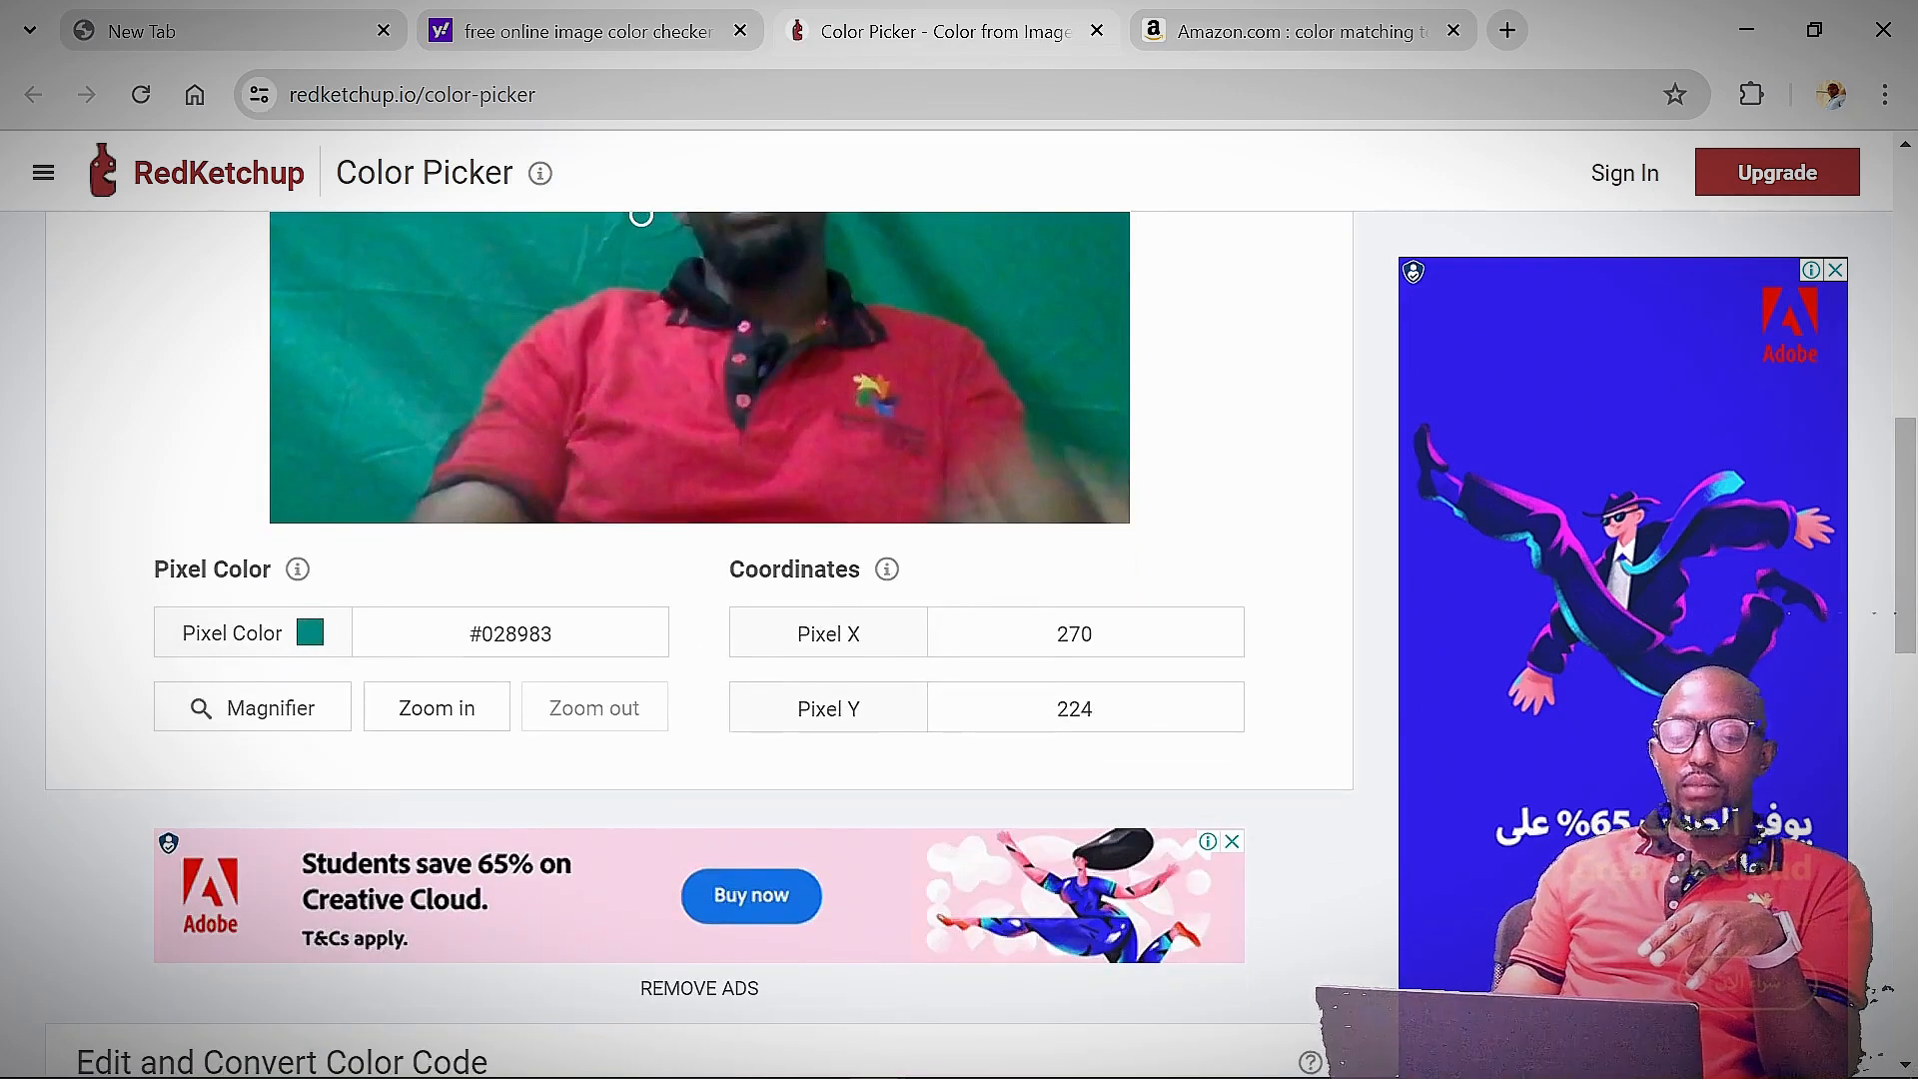
left_click(430, 638)
left_click_drag(429, 638, 611, 631)
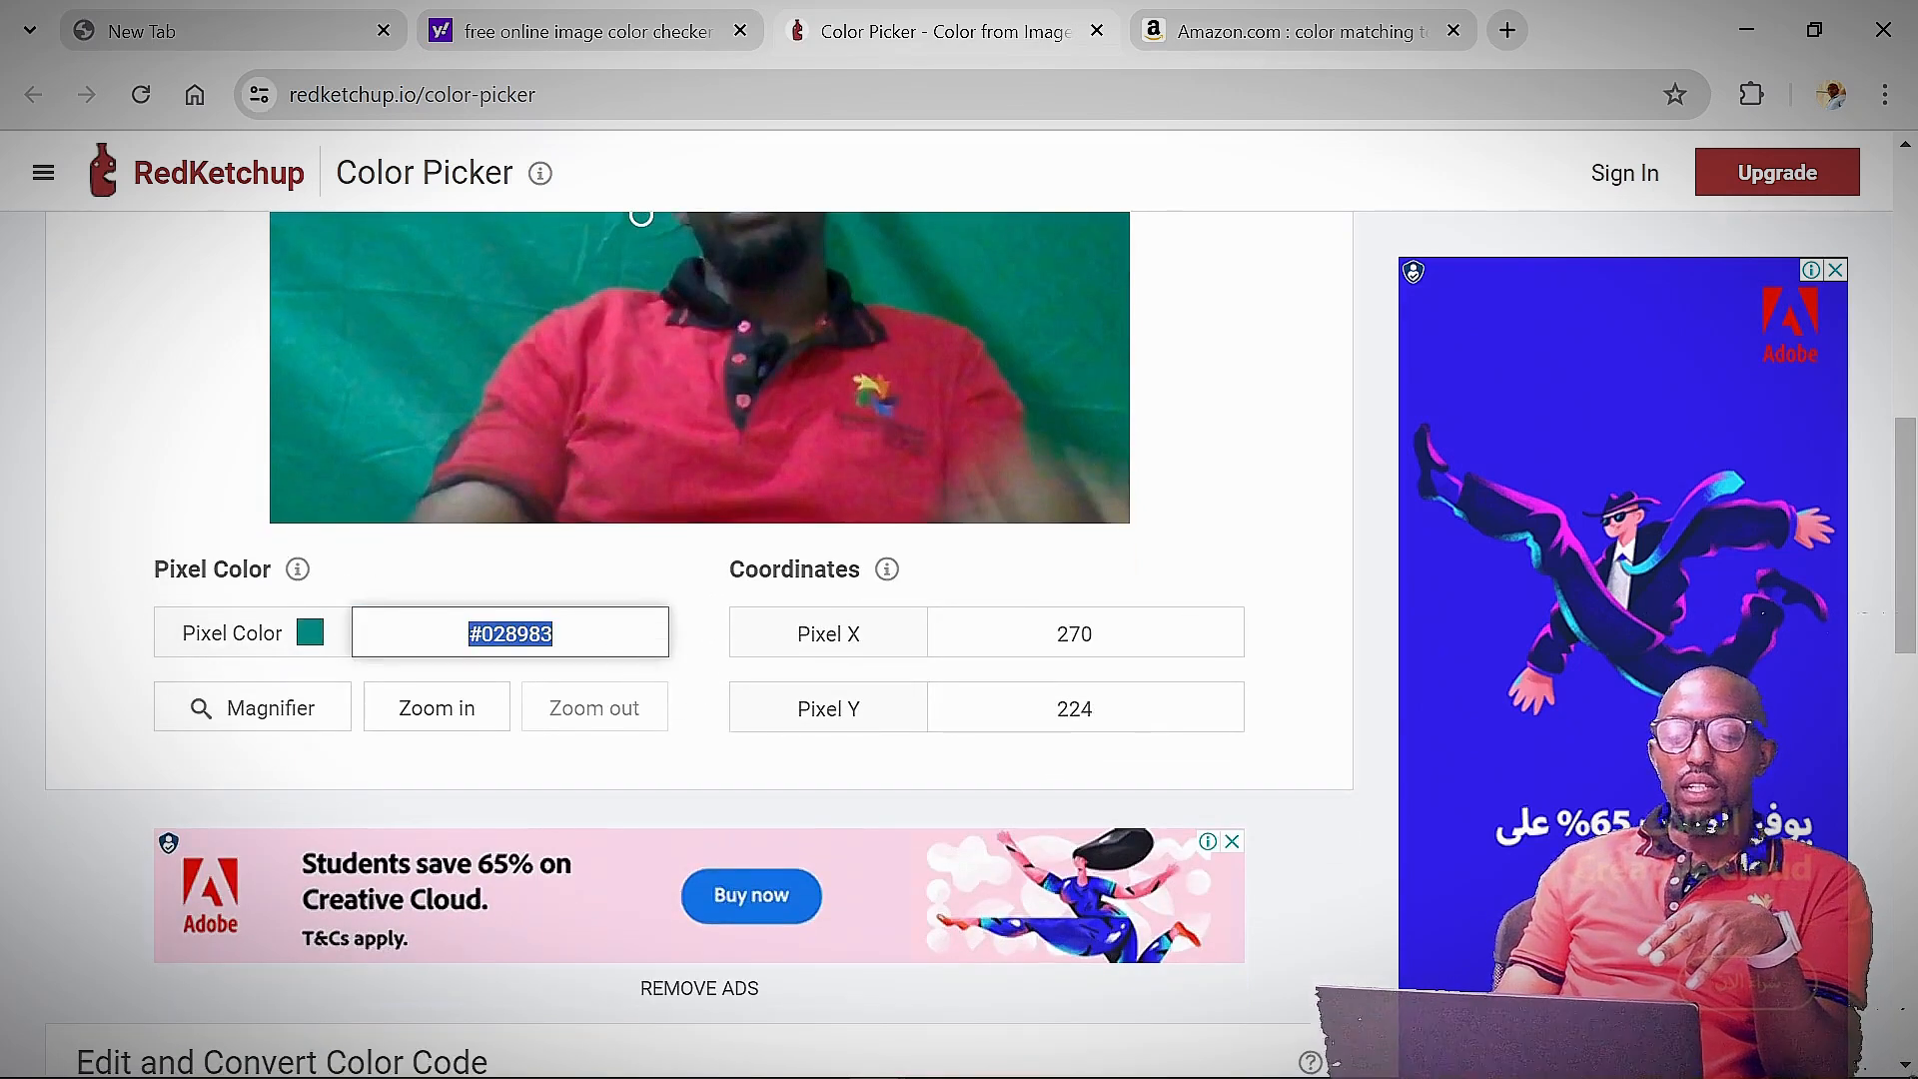
right_click(519, 639)
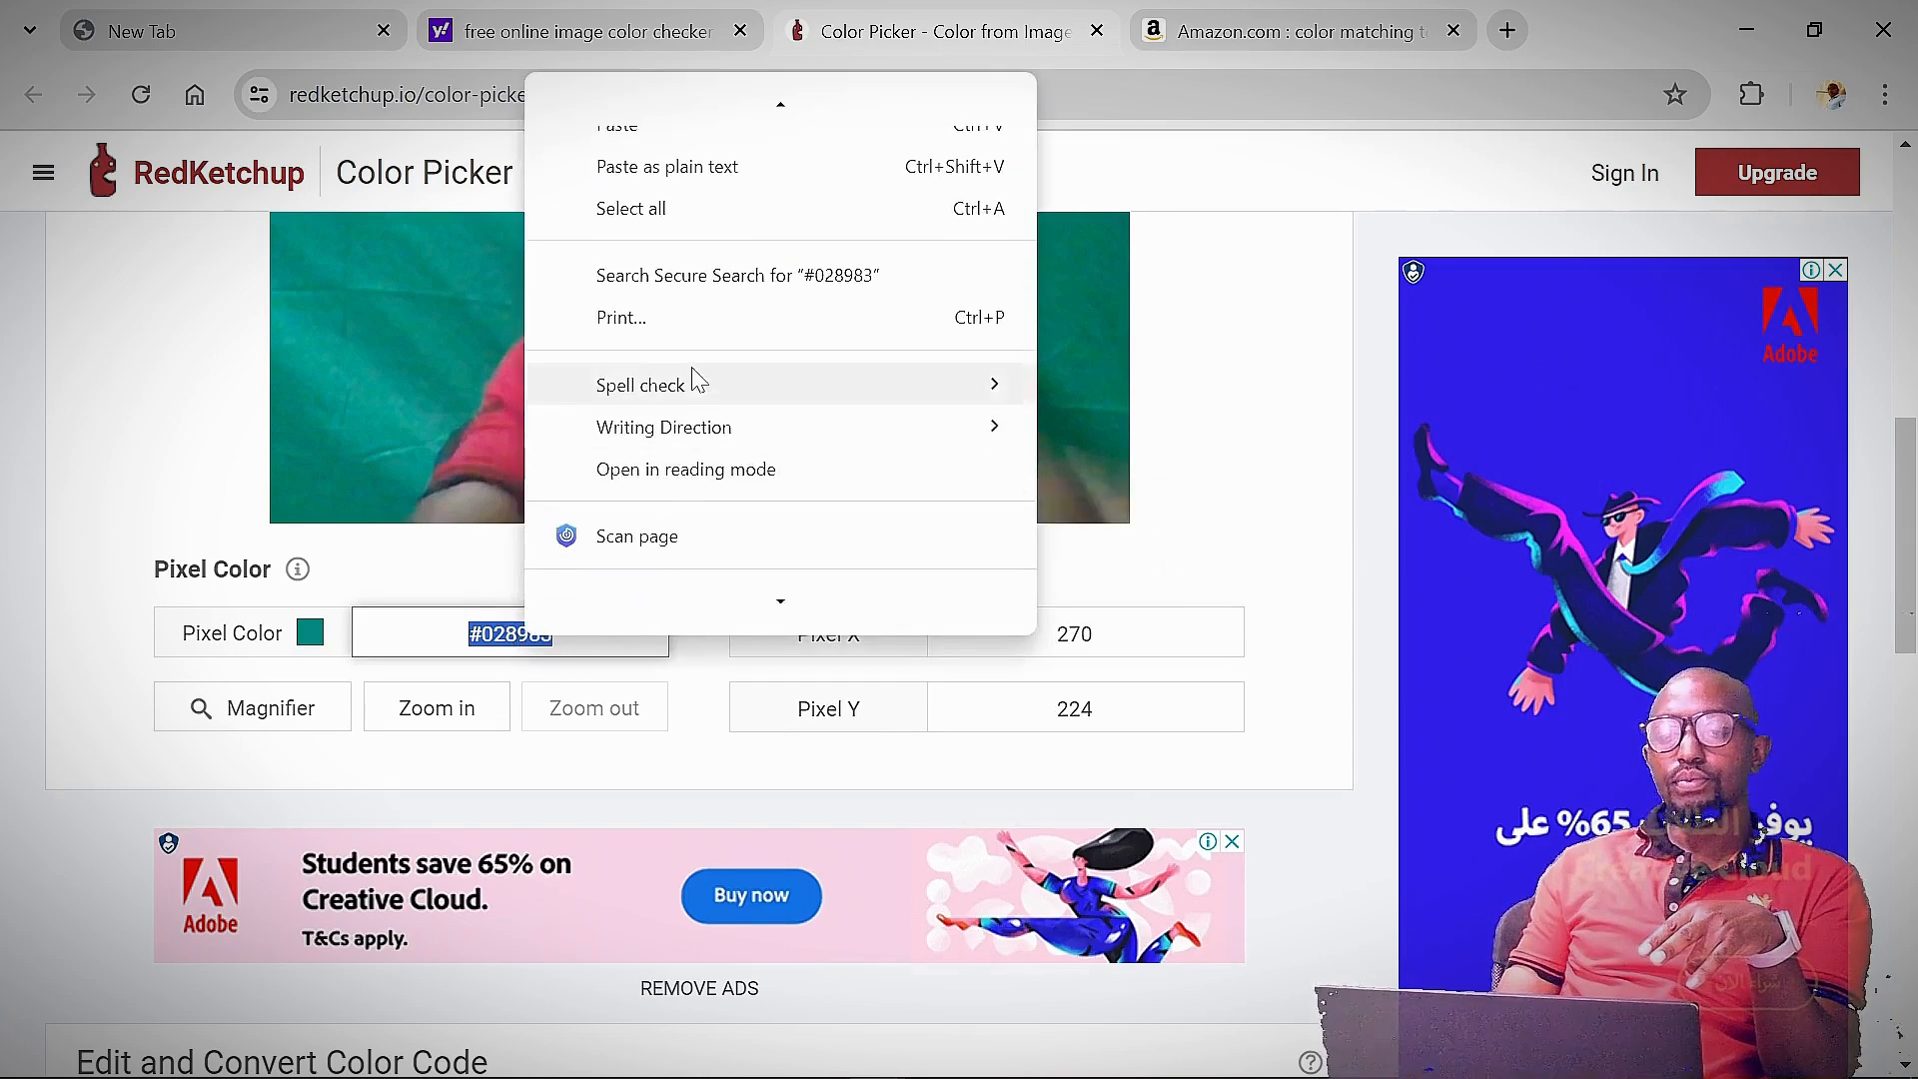
scroll(697, 377, "up", 2)
left_click(639, 192)
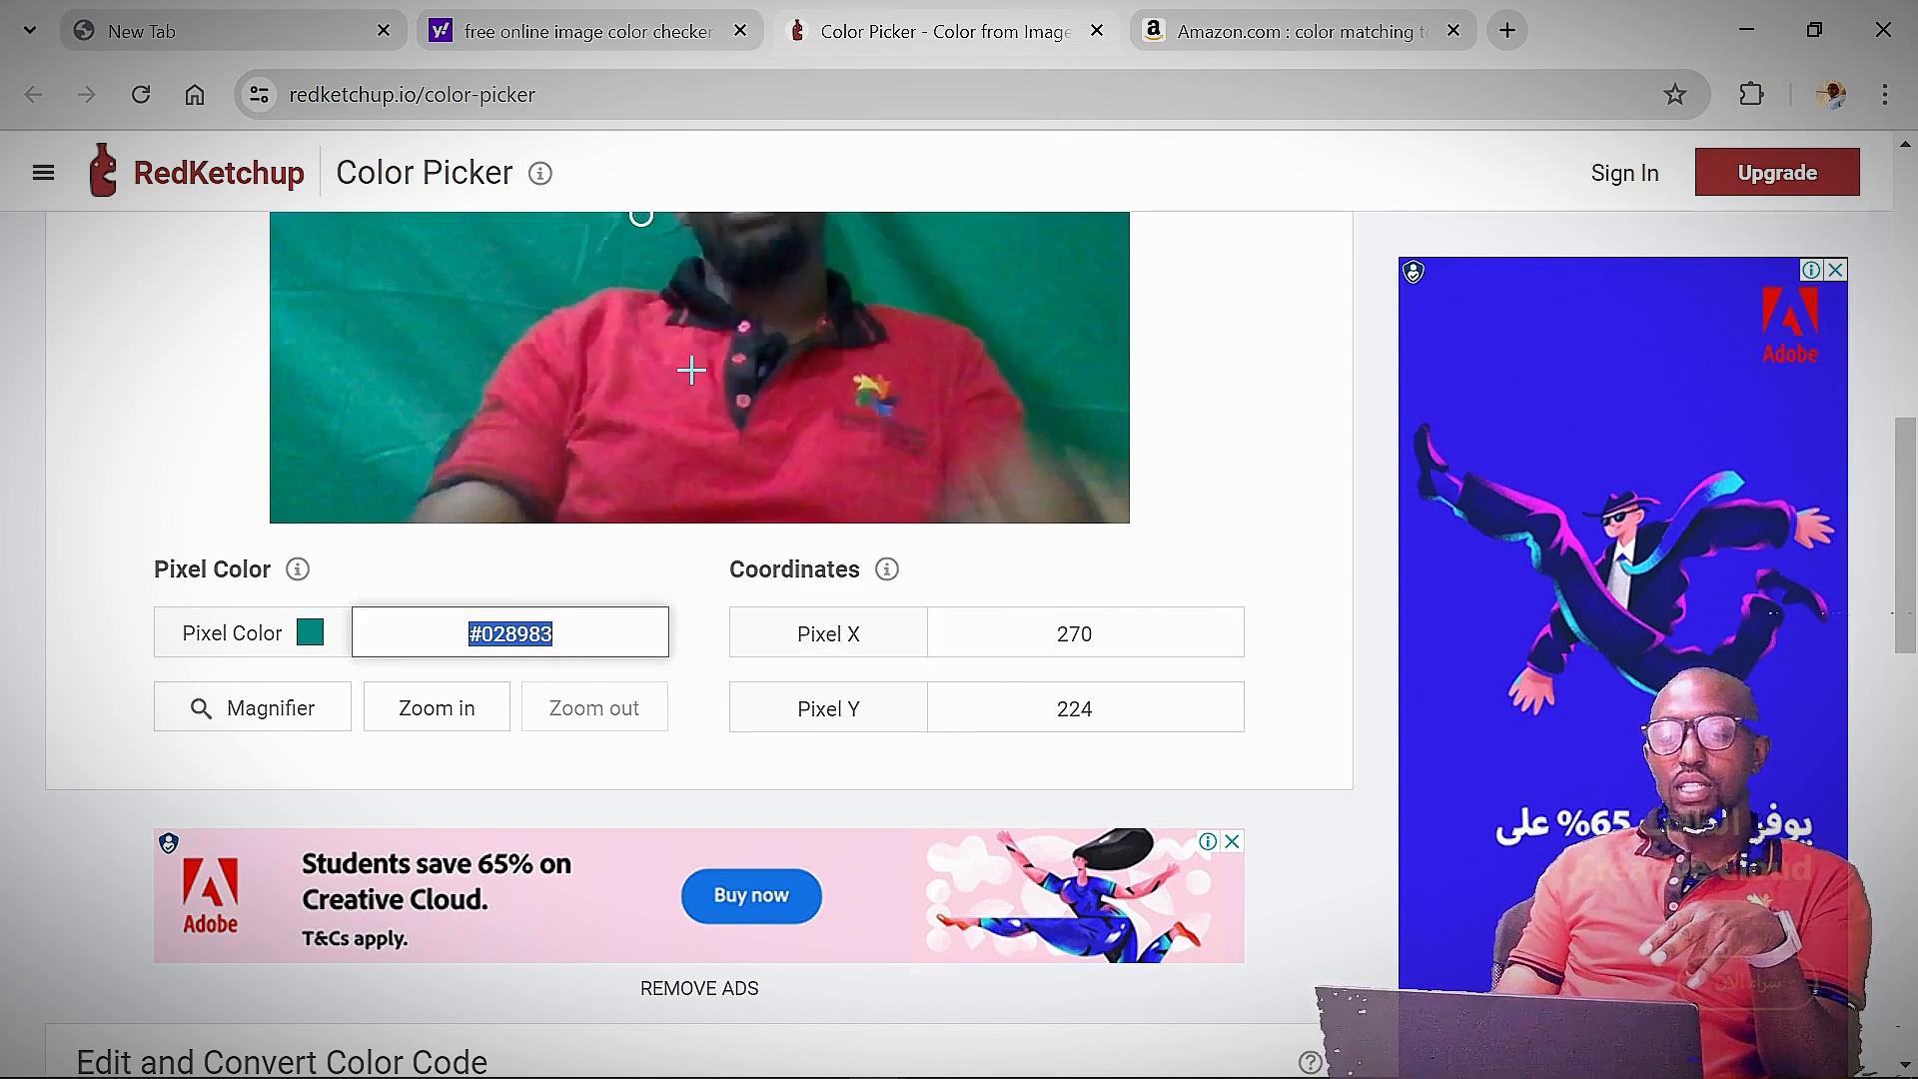
Minimize the browser and switch back to the OBS window showing the filters for the Video Capture Device.
left_click(1747, 29)
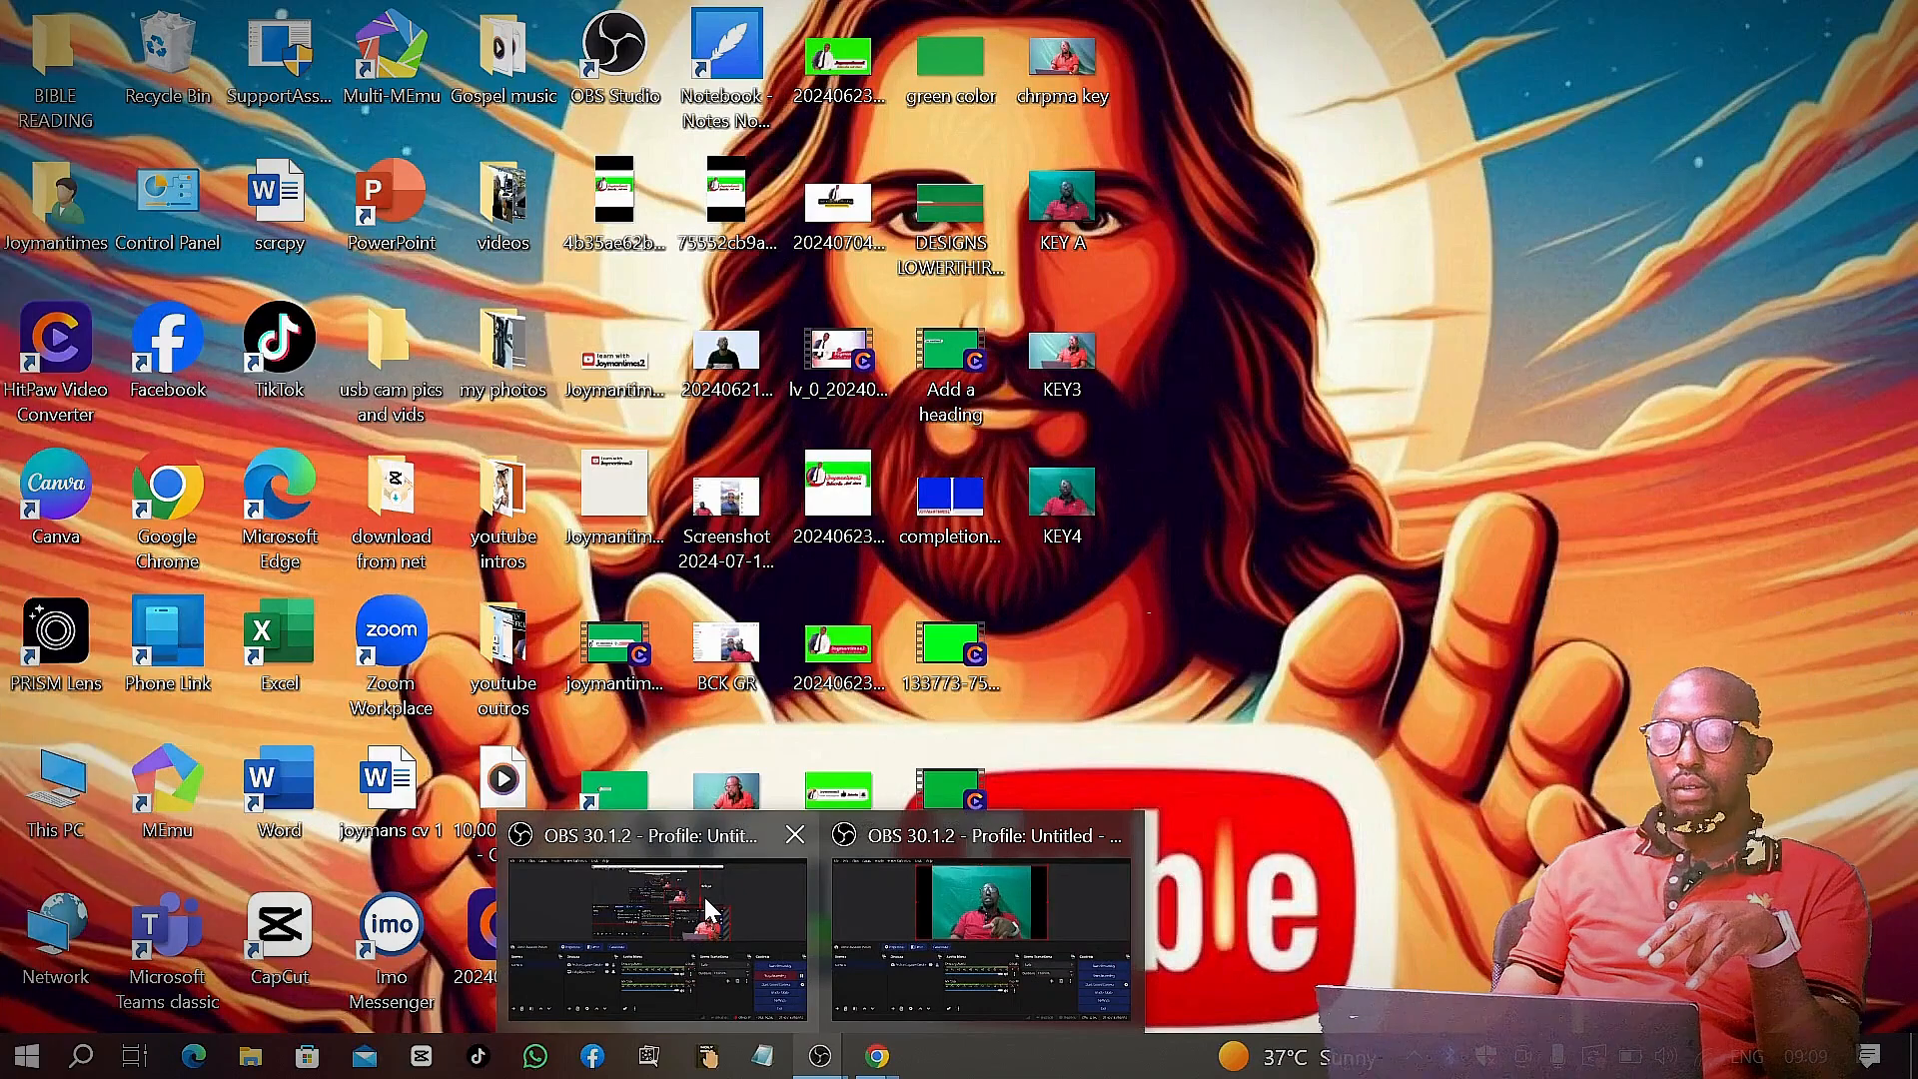
left_click(707, 909)
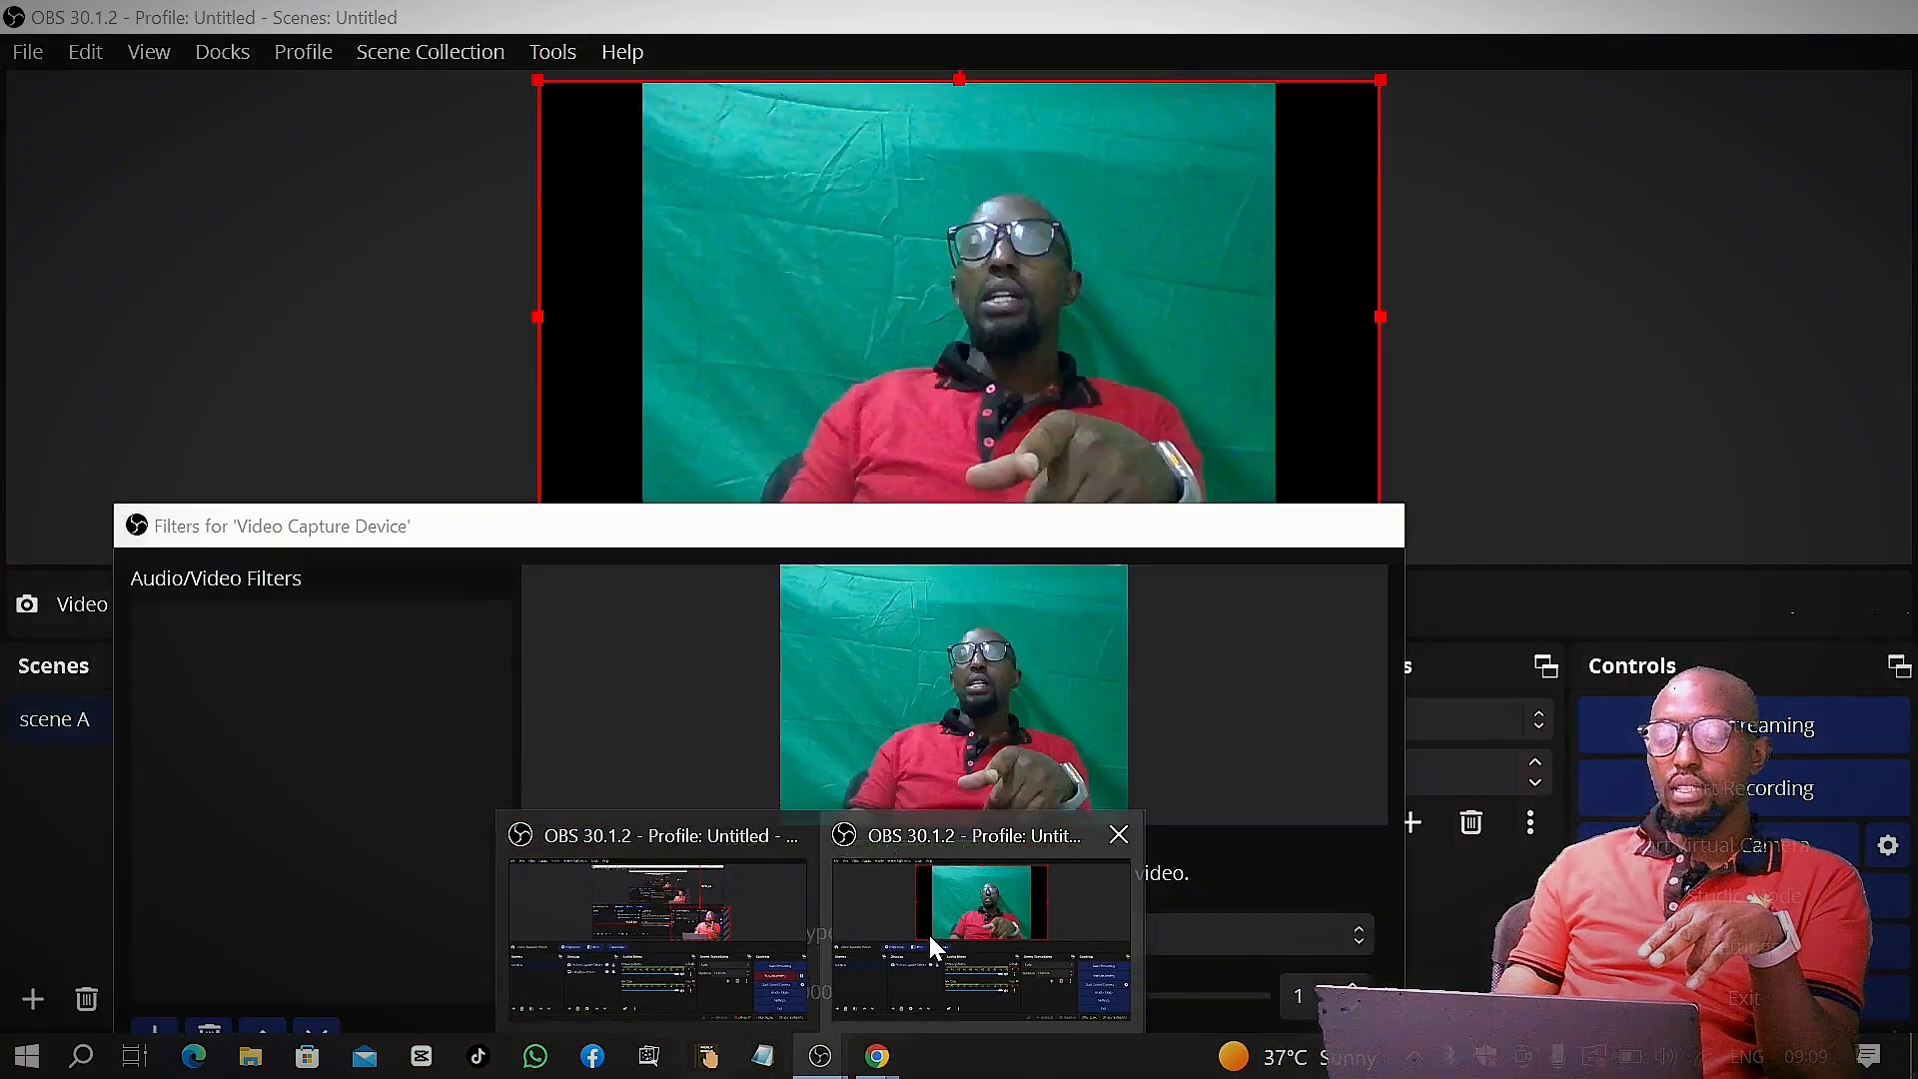
left_click(927, 931)
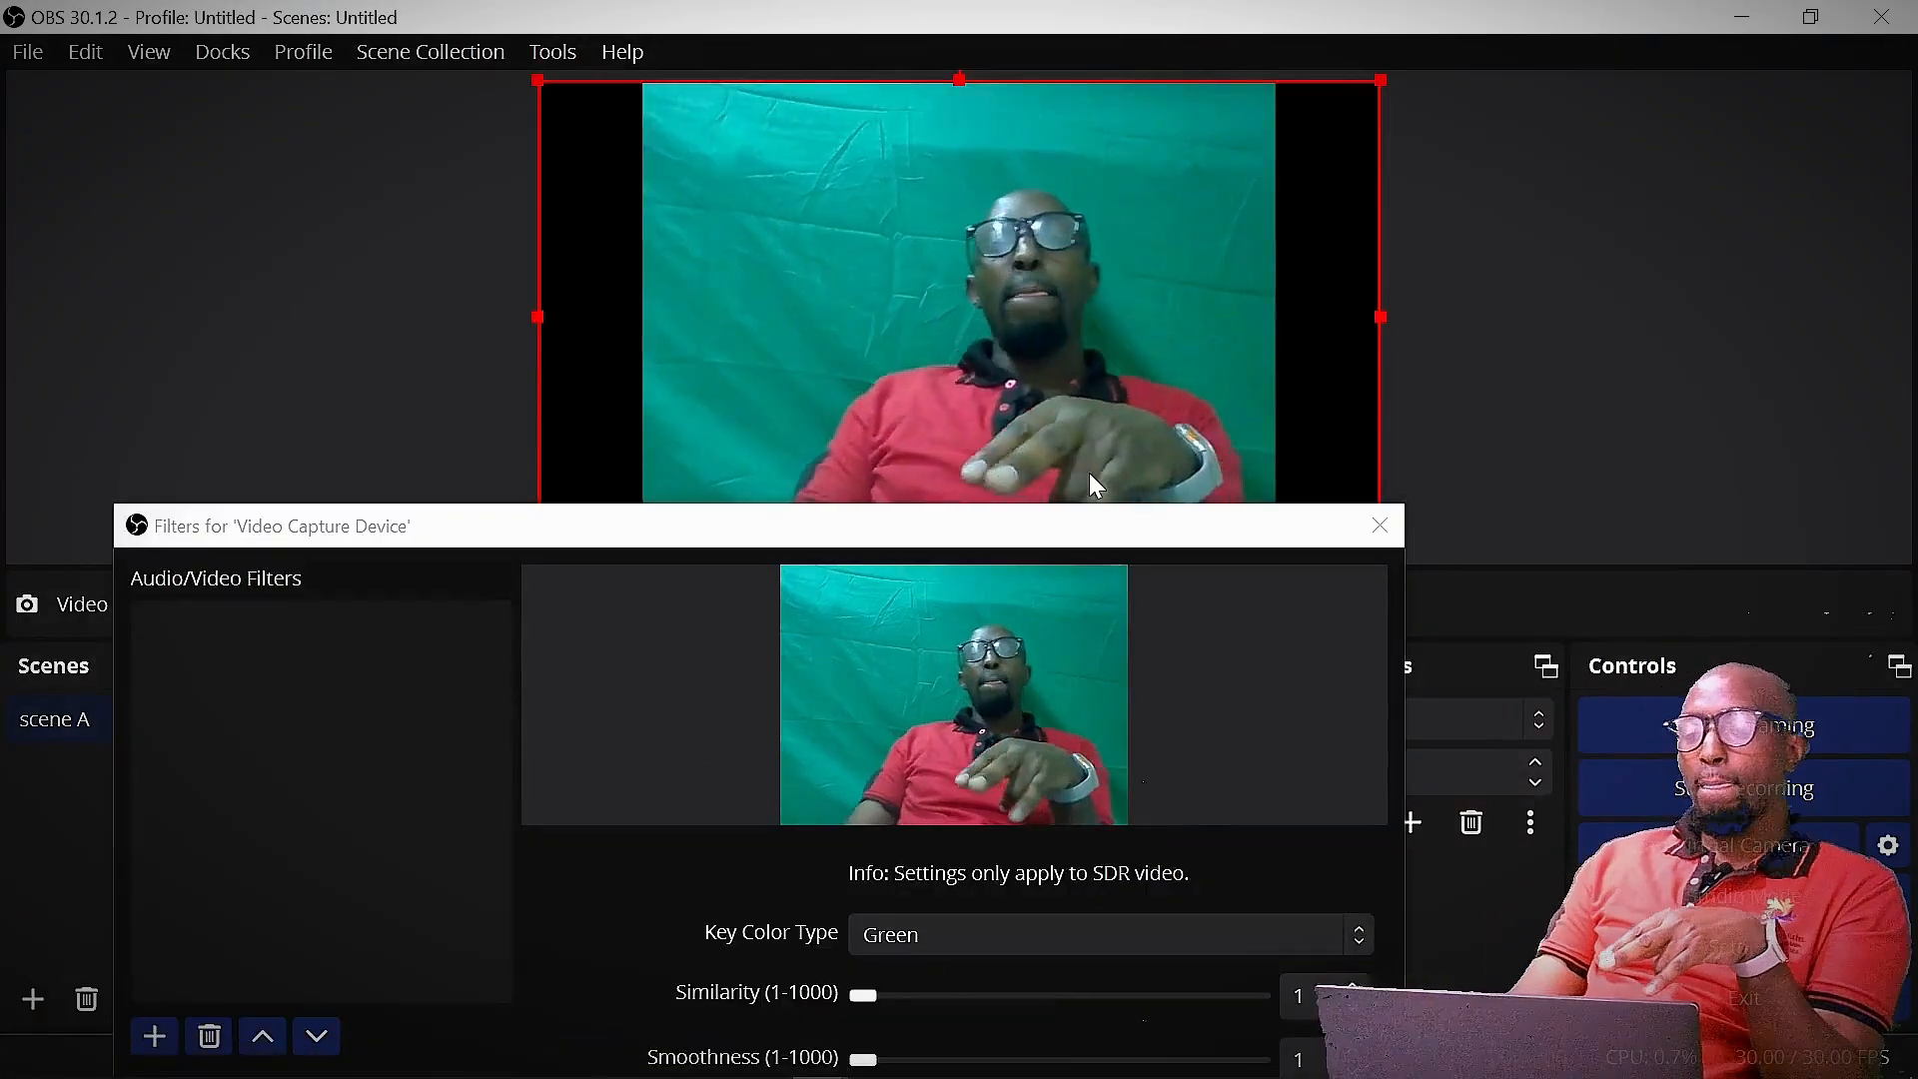
Reposition the filters dialog so the Chroma Key settings are in view and set Key Color Type to Custom Color.
left_click_drag(1066, 538, 1374, 337)
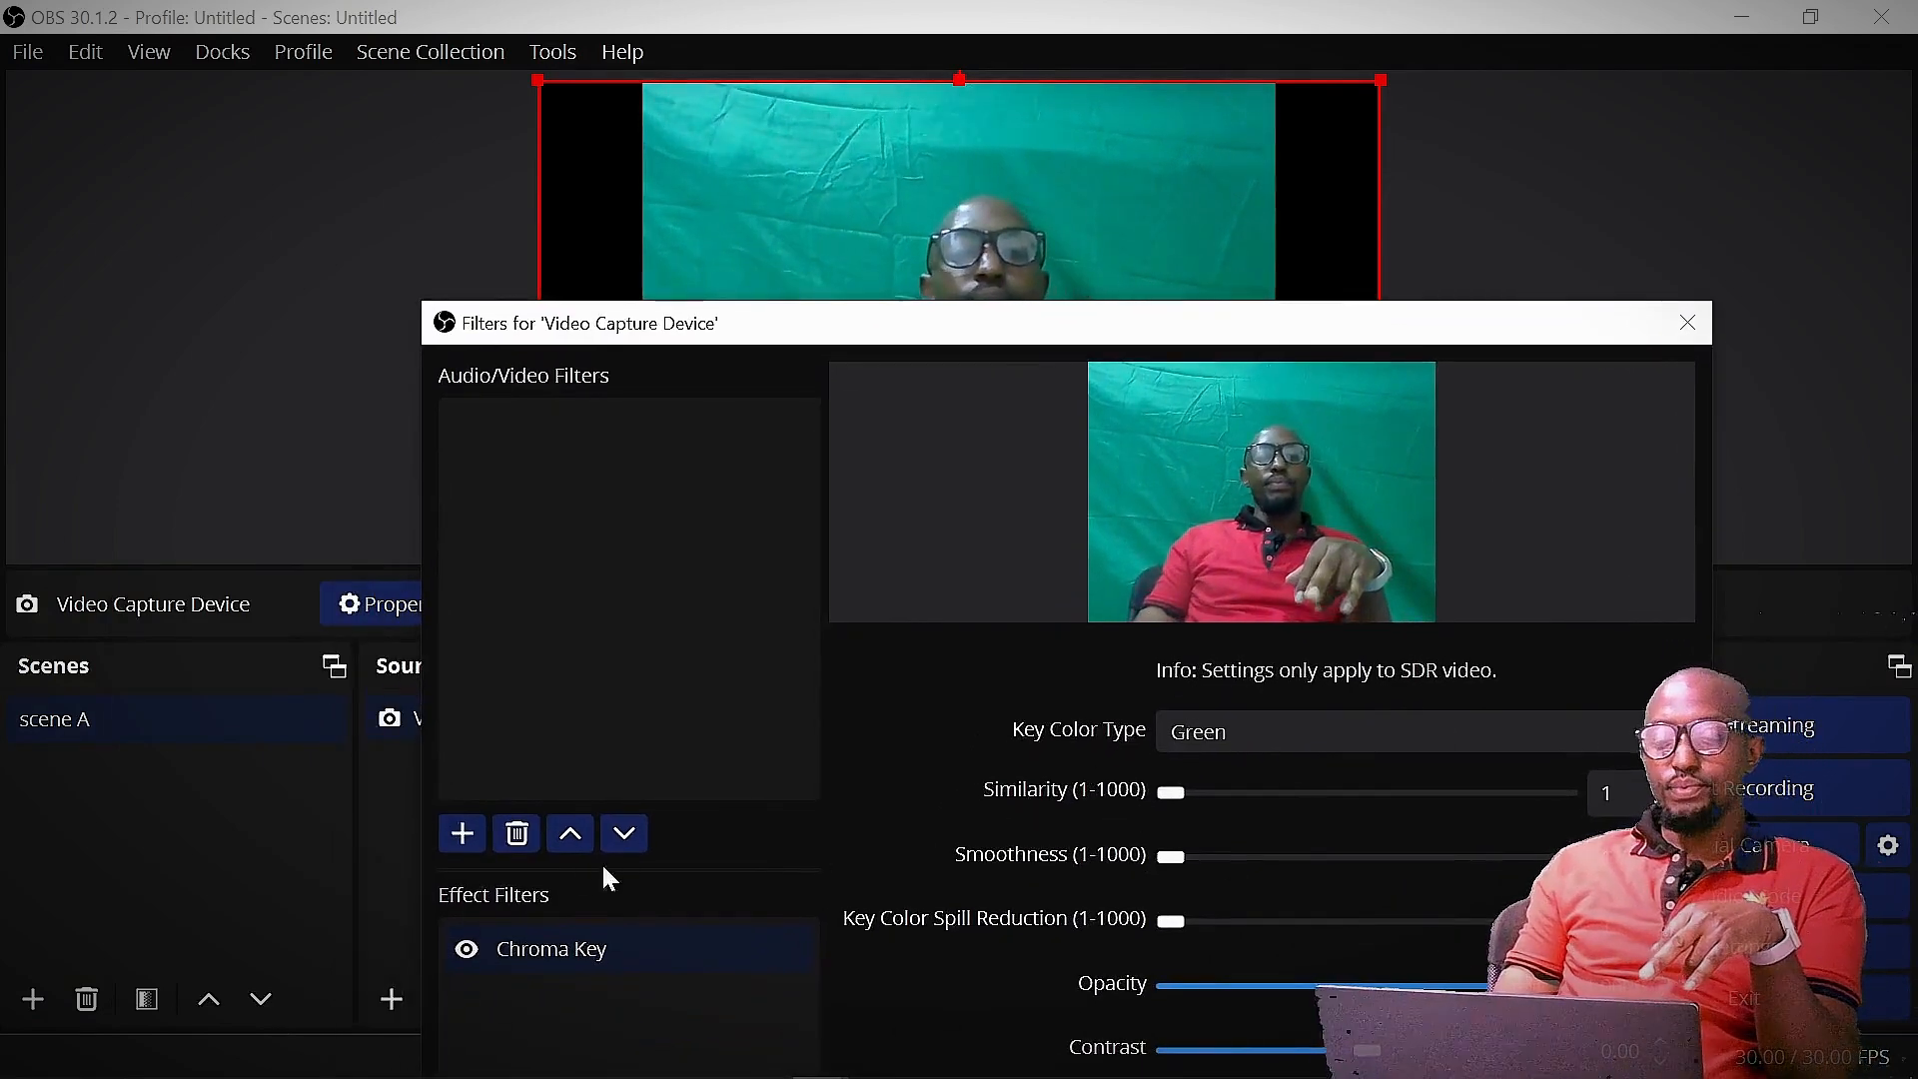
left_click(555, 944)
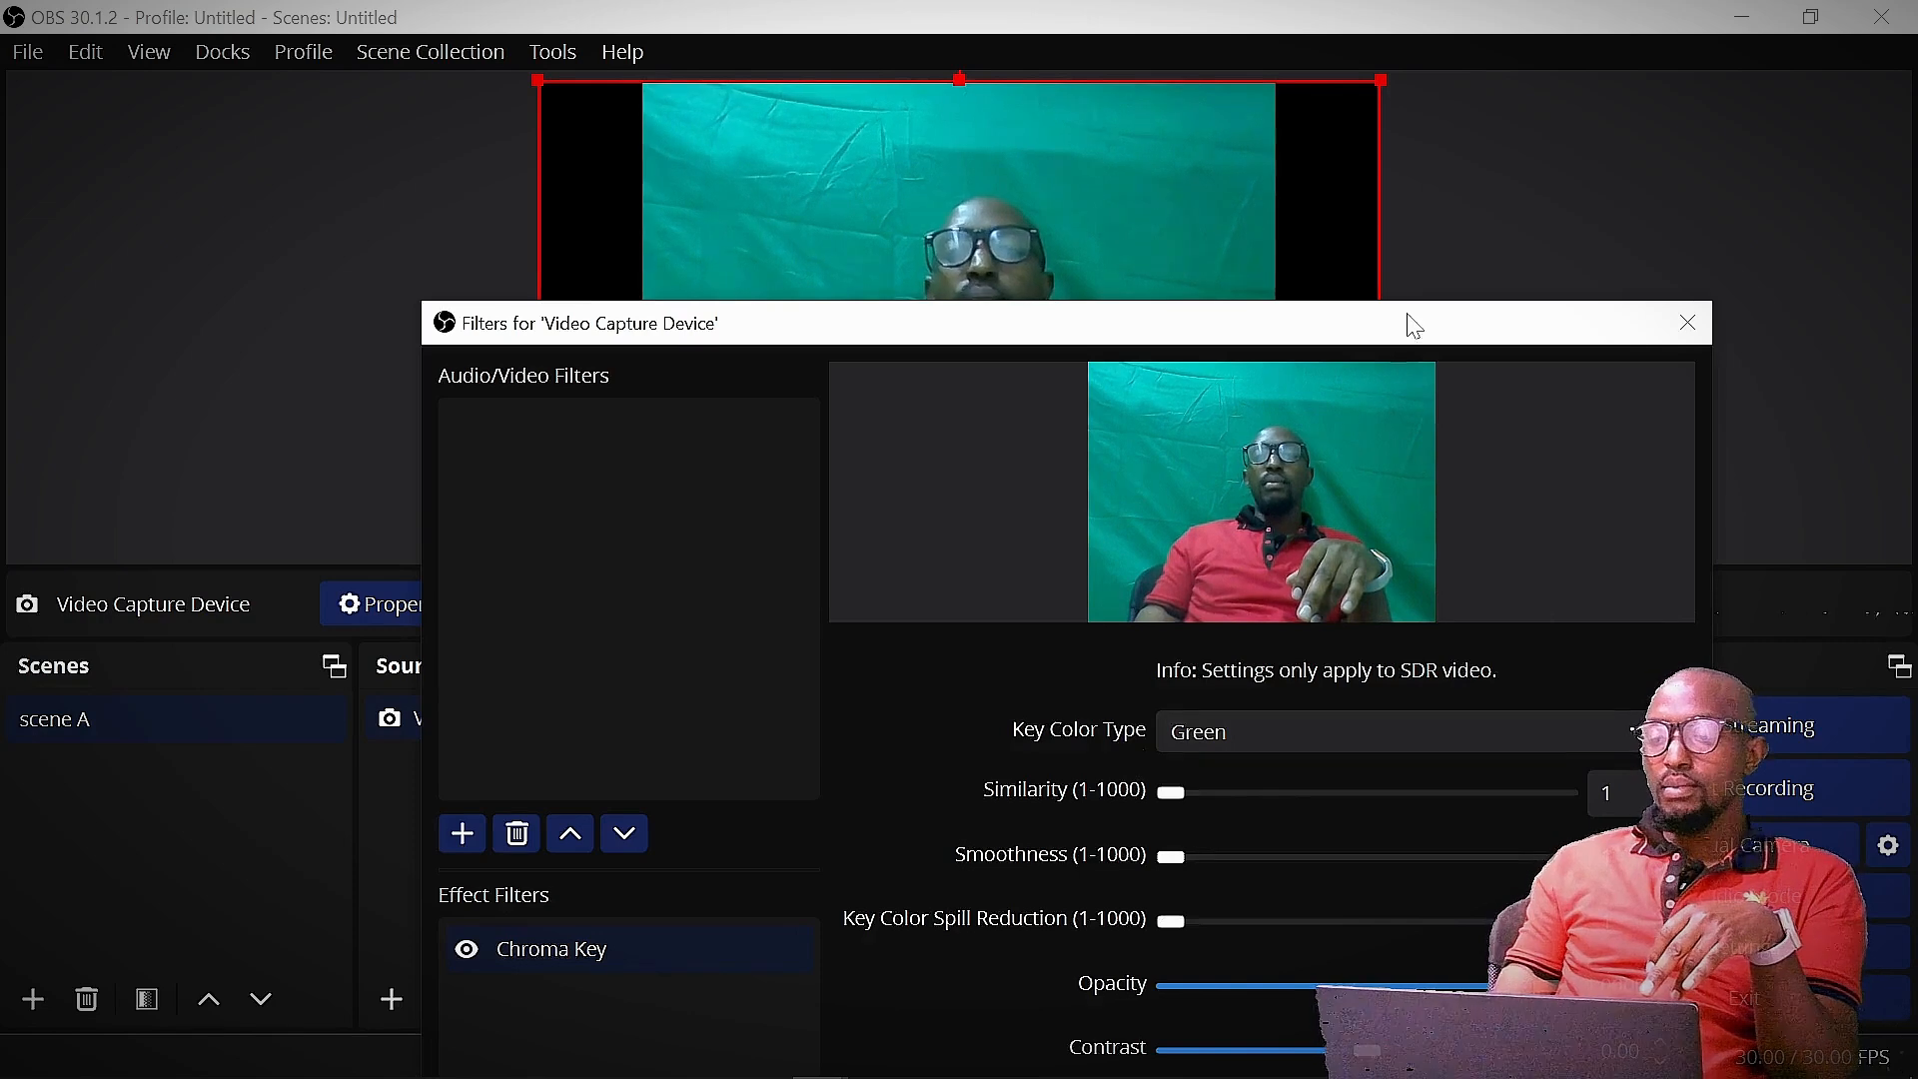
left_click_drag(1405, 321, 1159, 308)
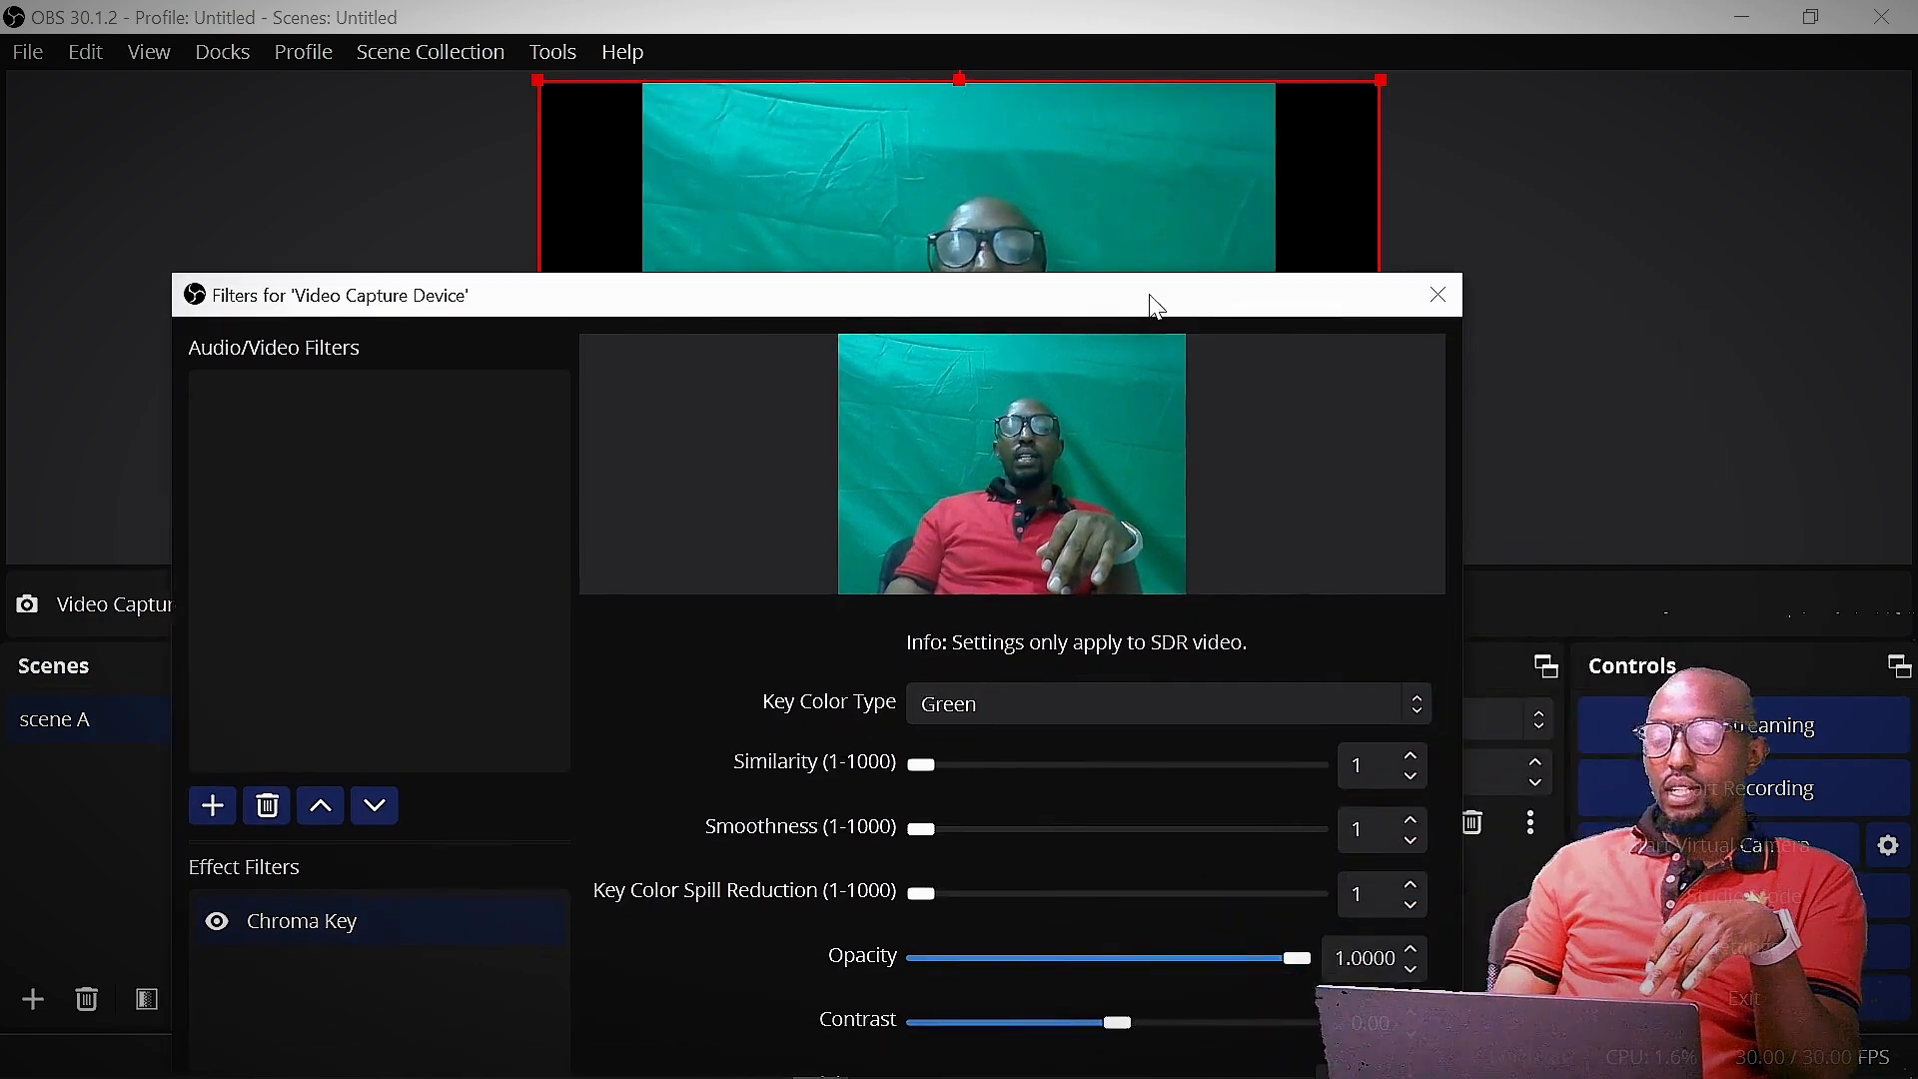
left_click(1113, 722)
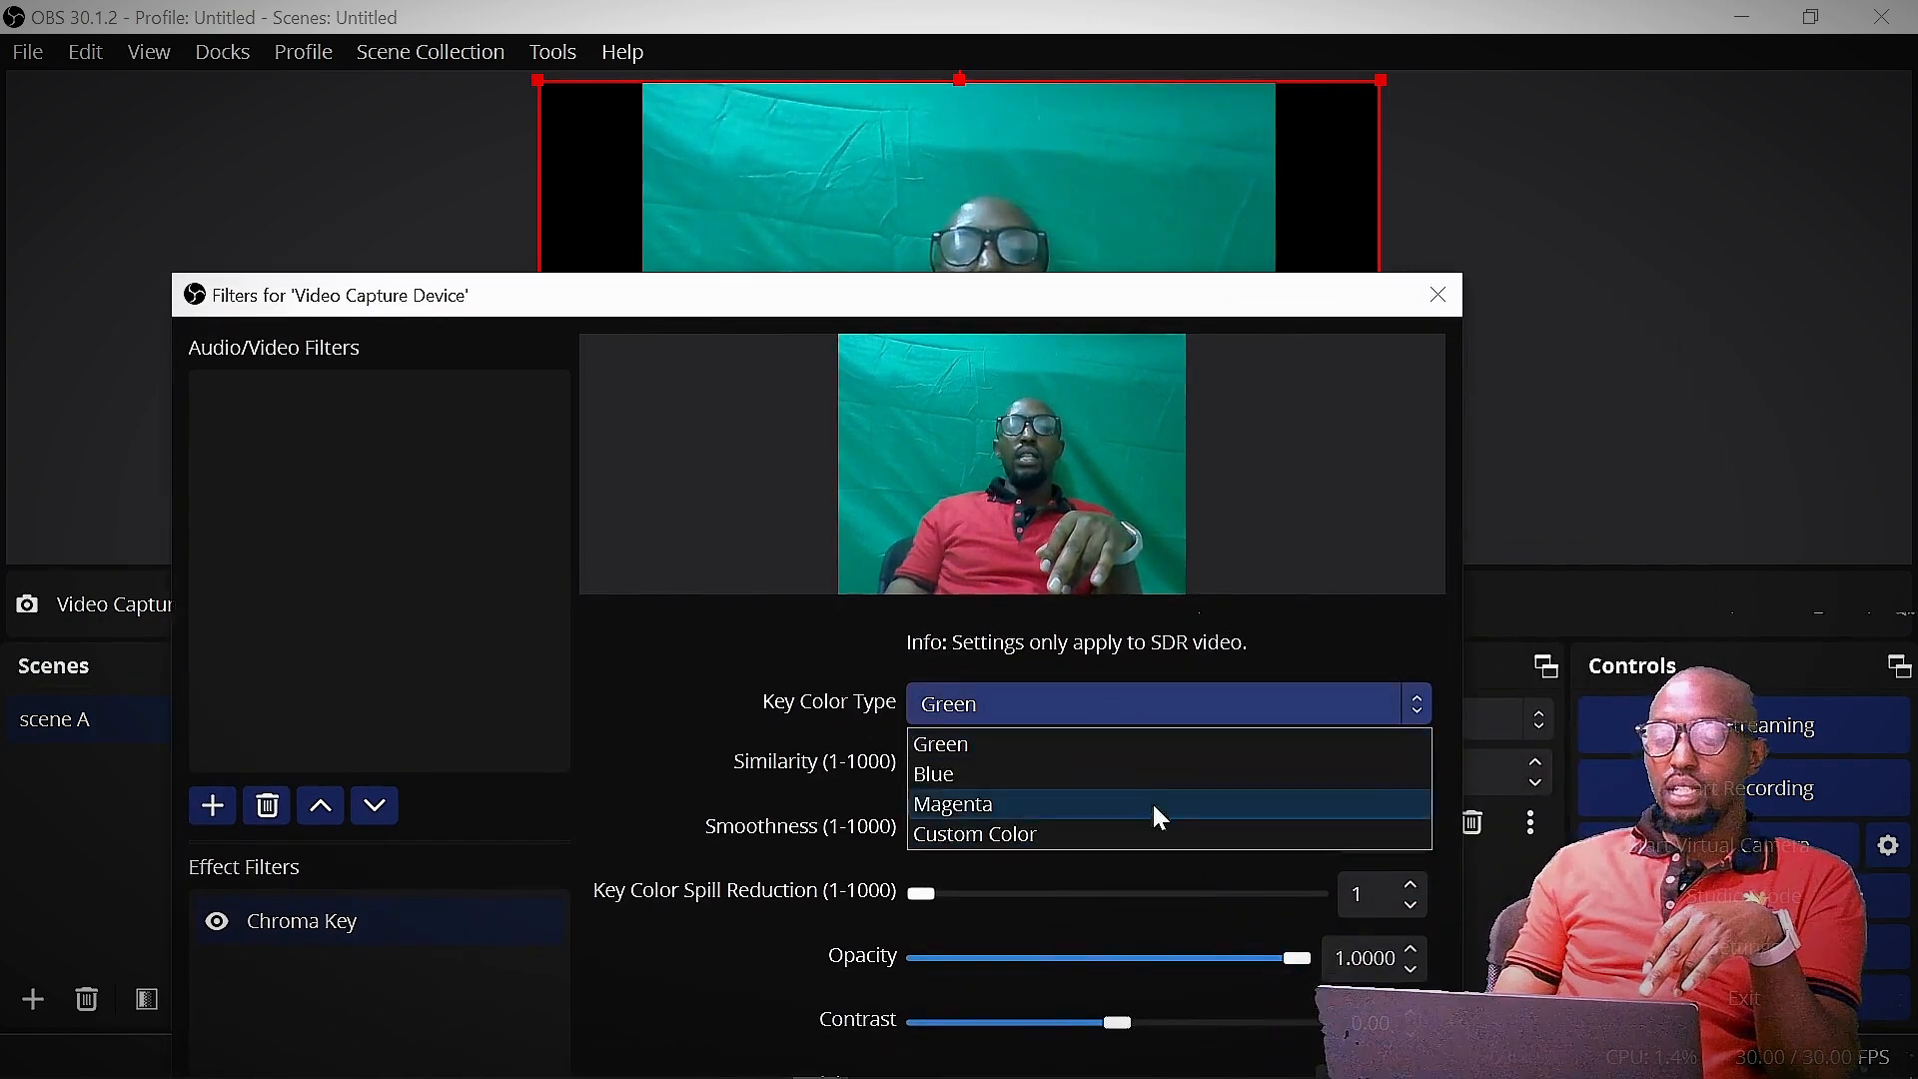
left_click(979, 831)
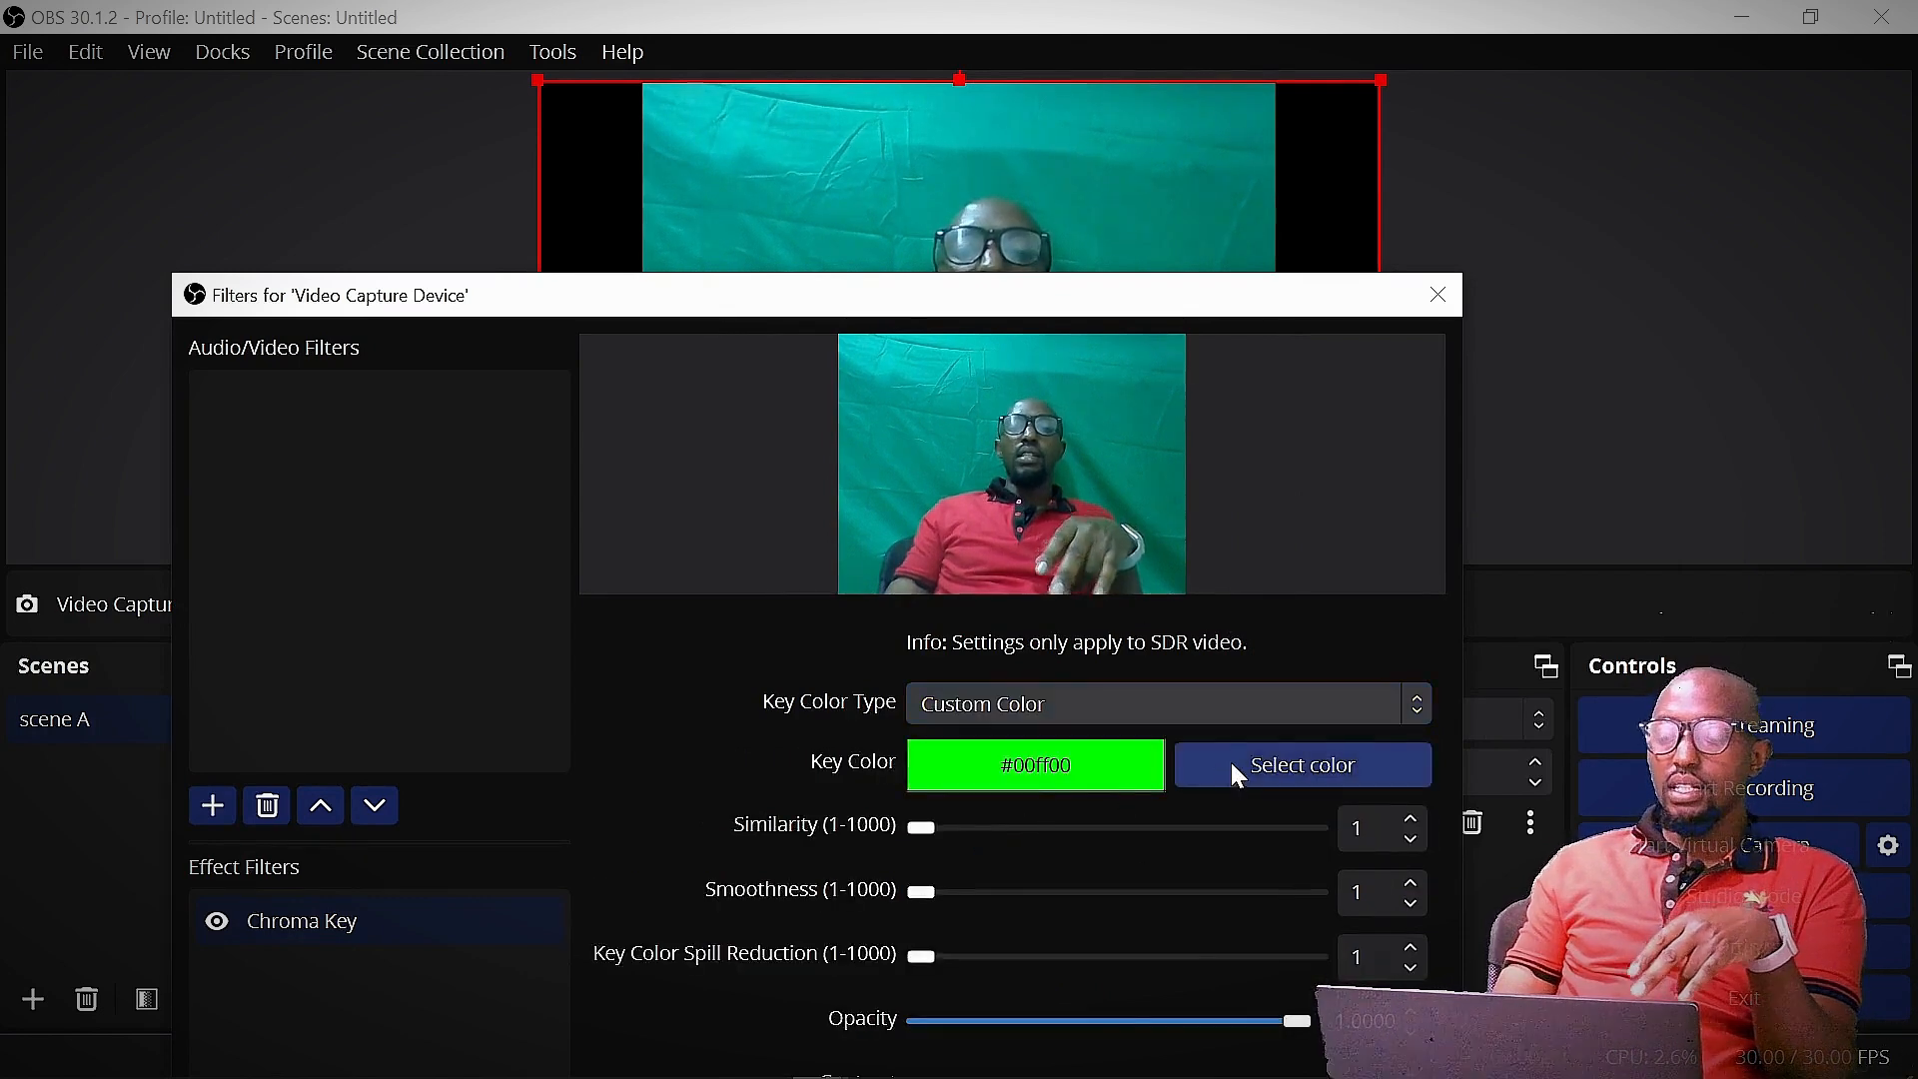
Set the Chroma Key filter's custom key color to the copied HTML code #028983.
left_click(1304, 767)
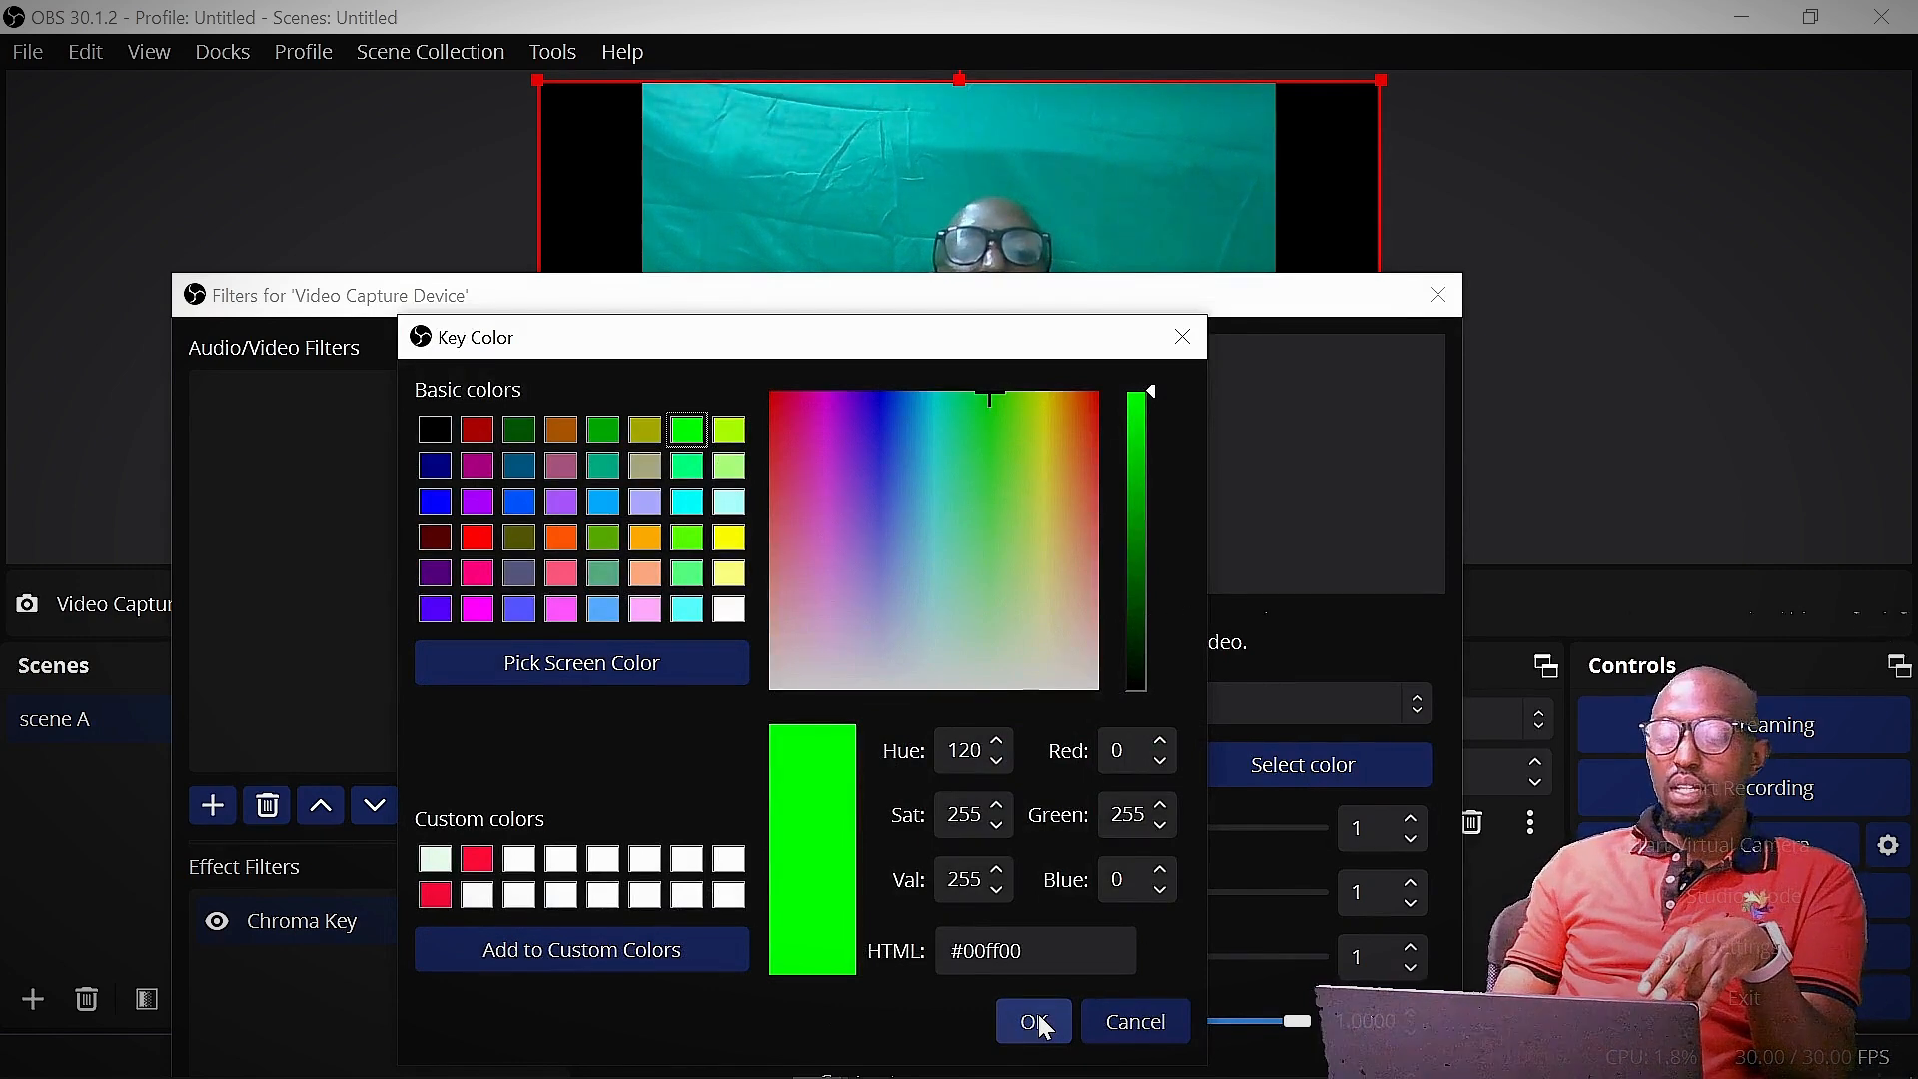
left_click(1041, 952)
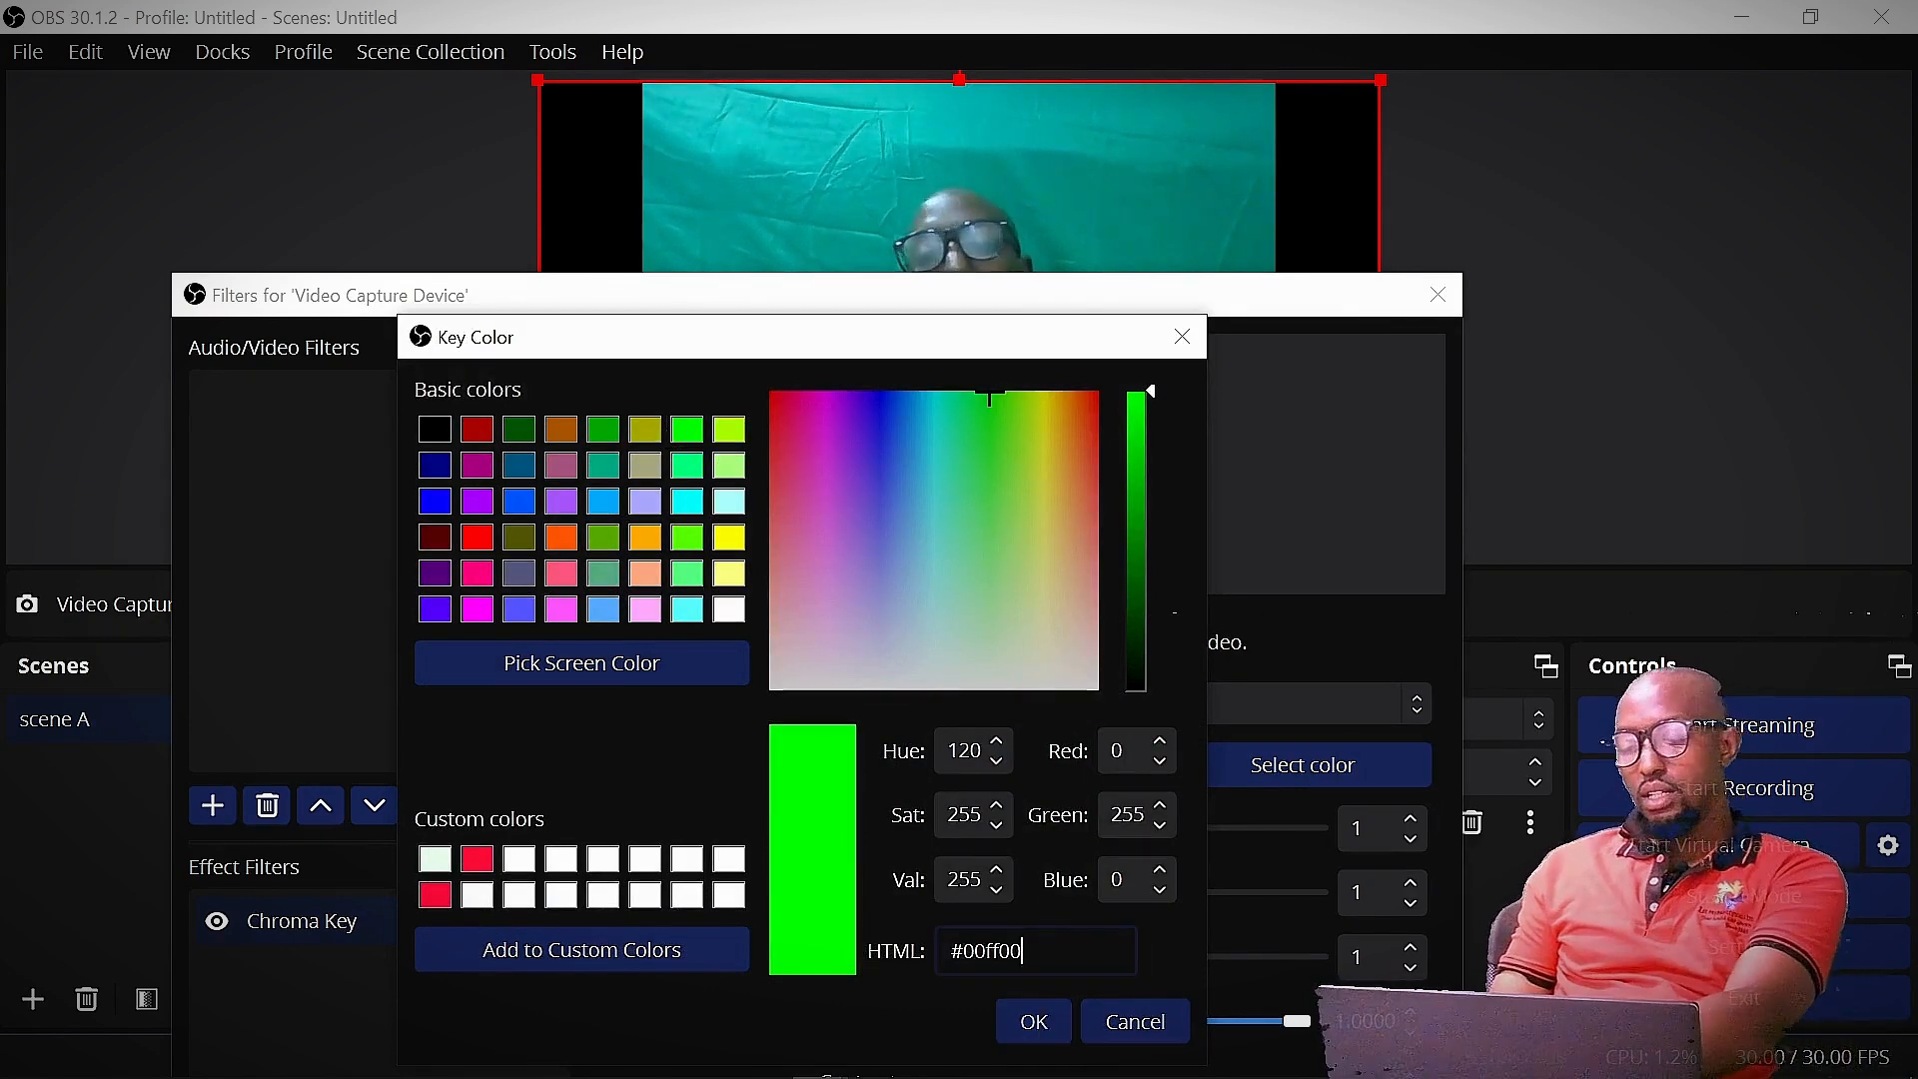
key("BackSpace")
key("BackSpace")
key("BackSpace")
key("BackSpace")
key("BackSpace")
key("BackSpace")
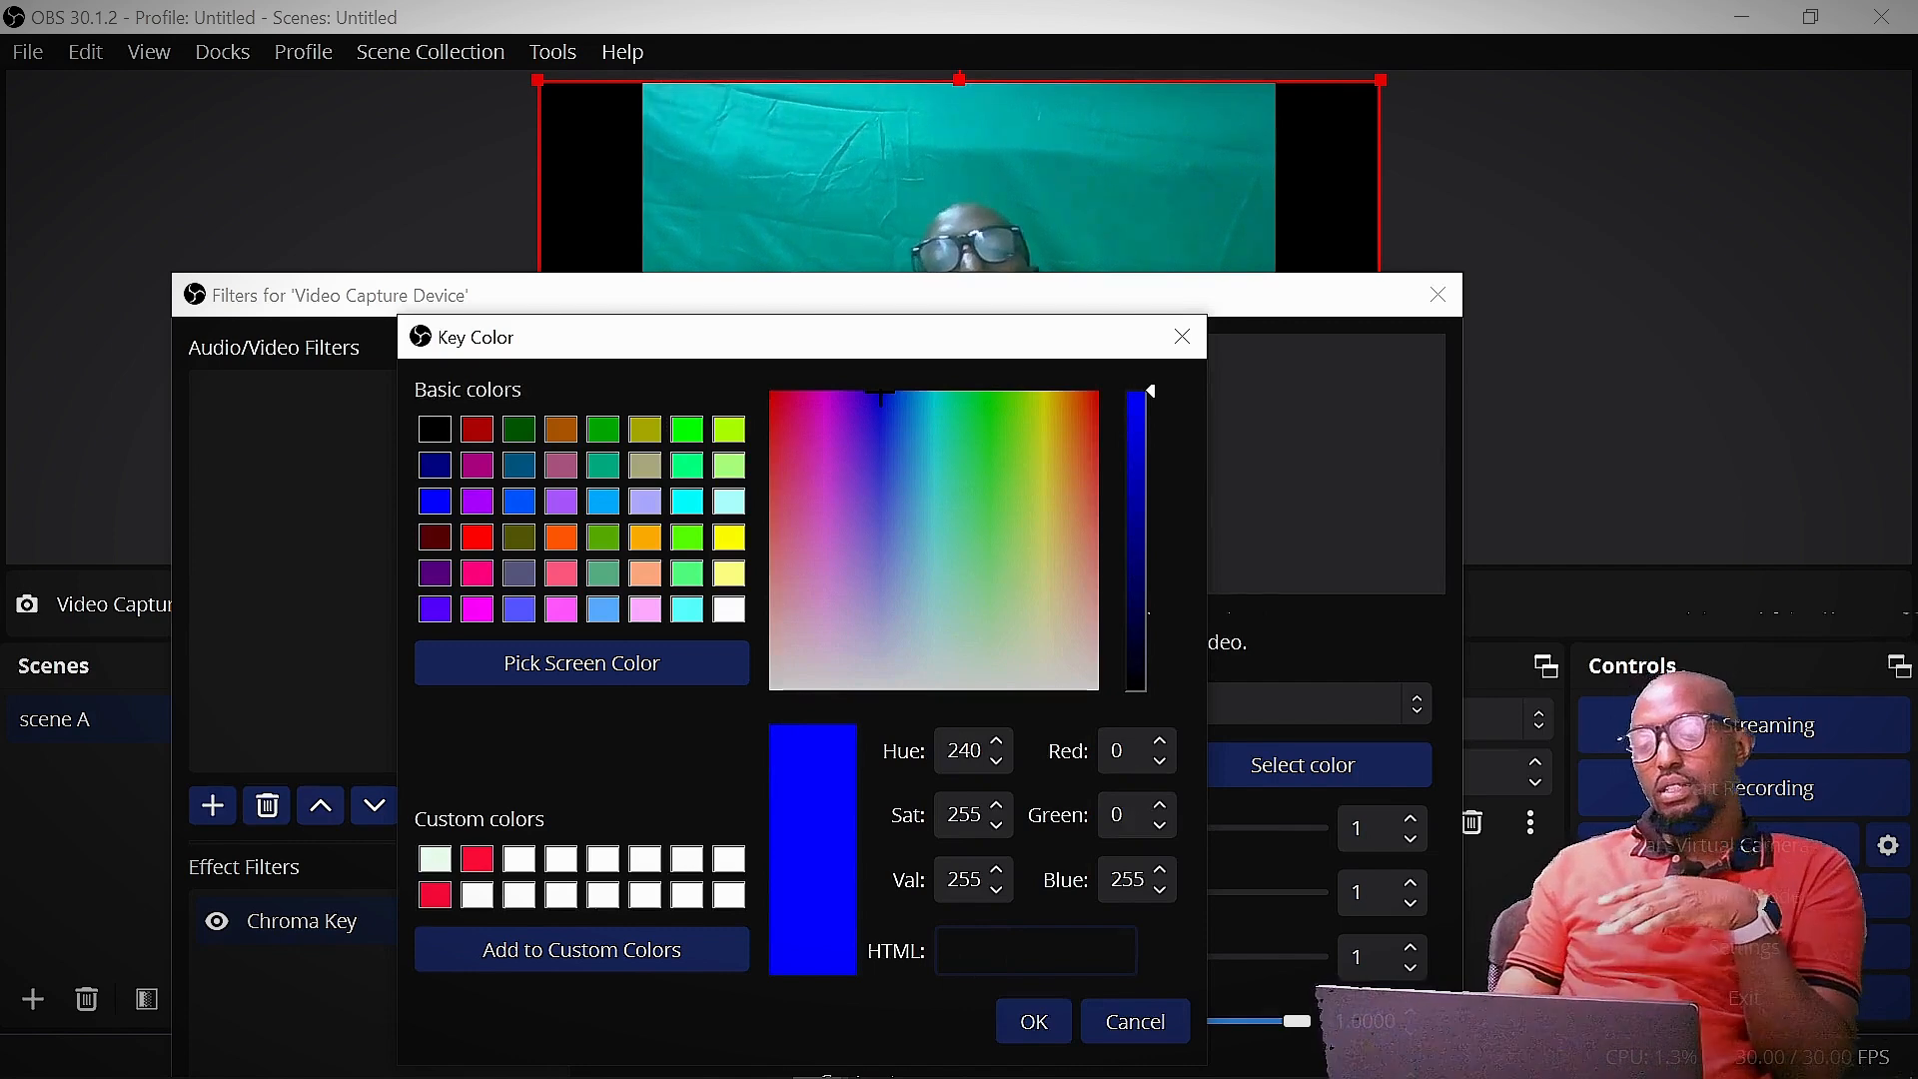
right_click(1082, 937)
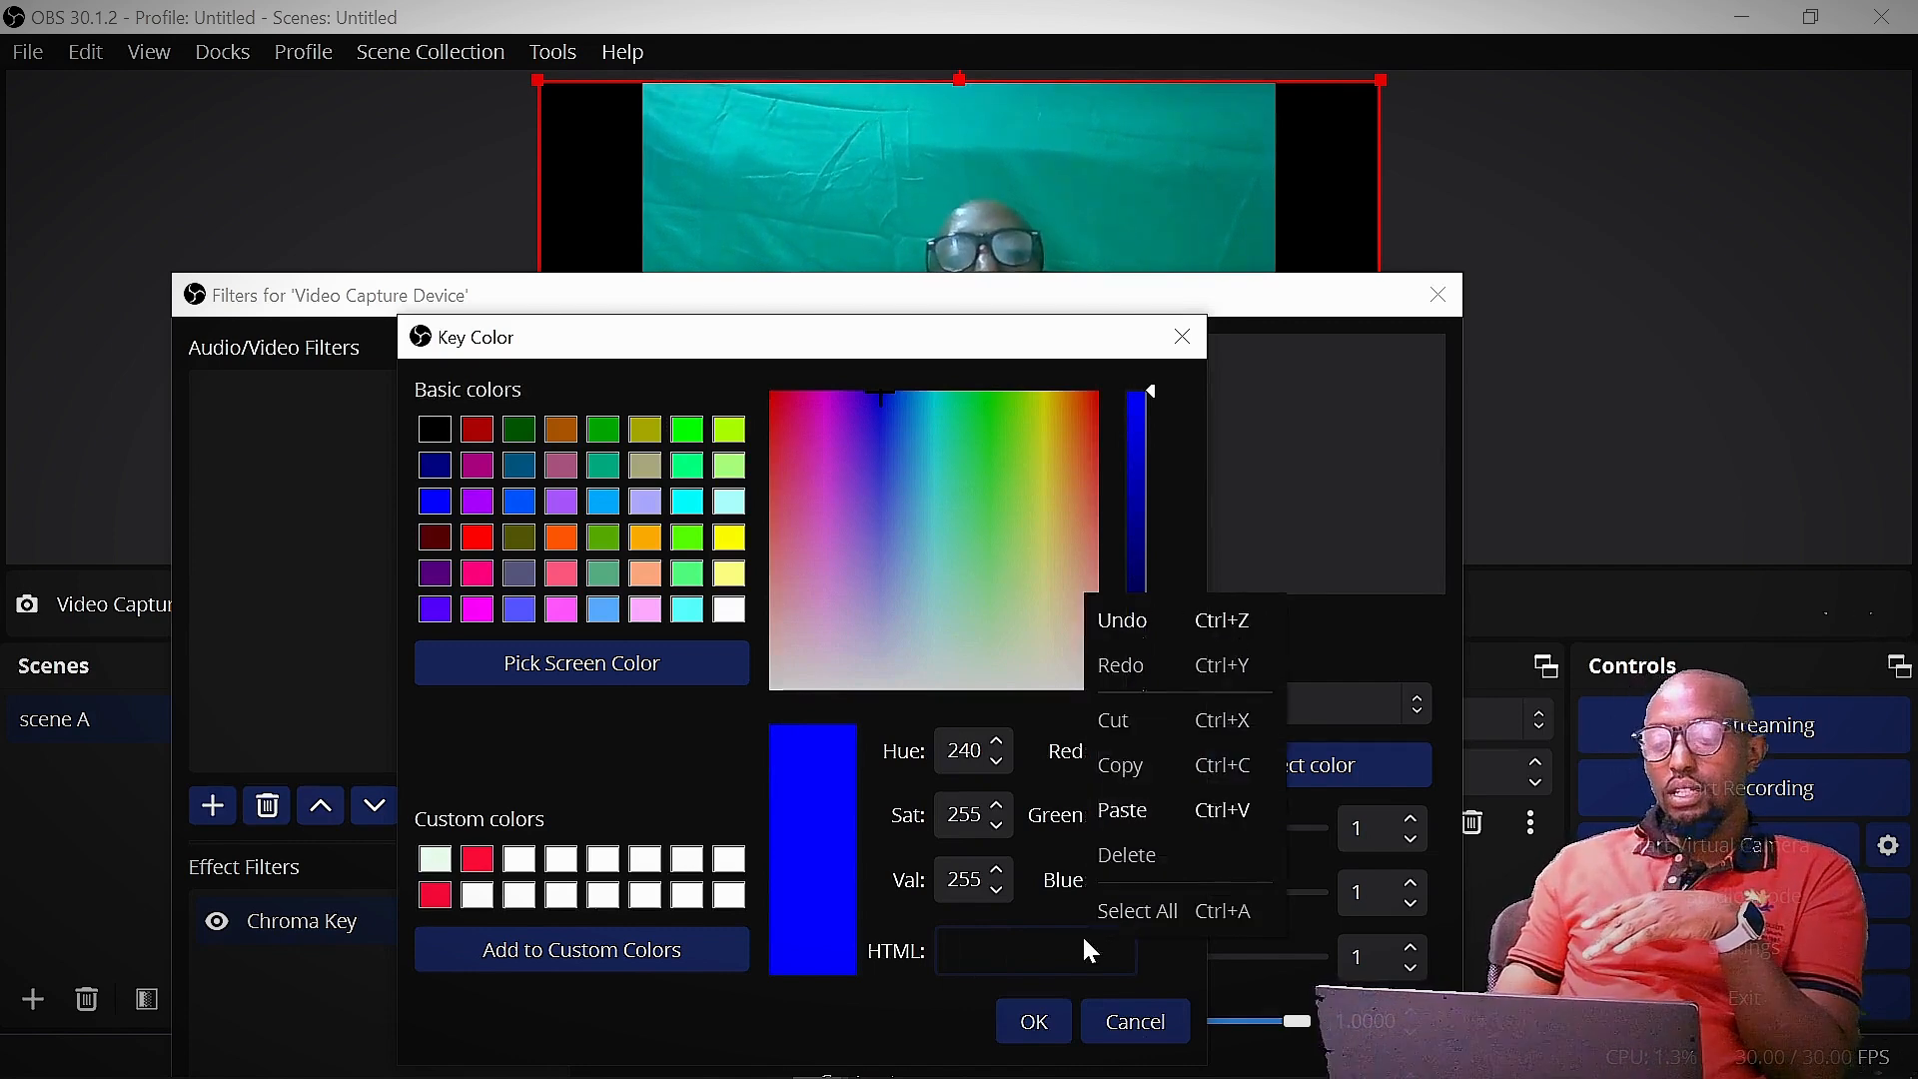
left_click(1148, 806)
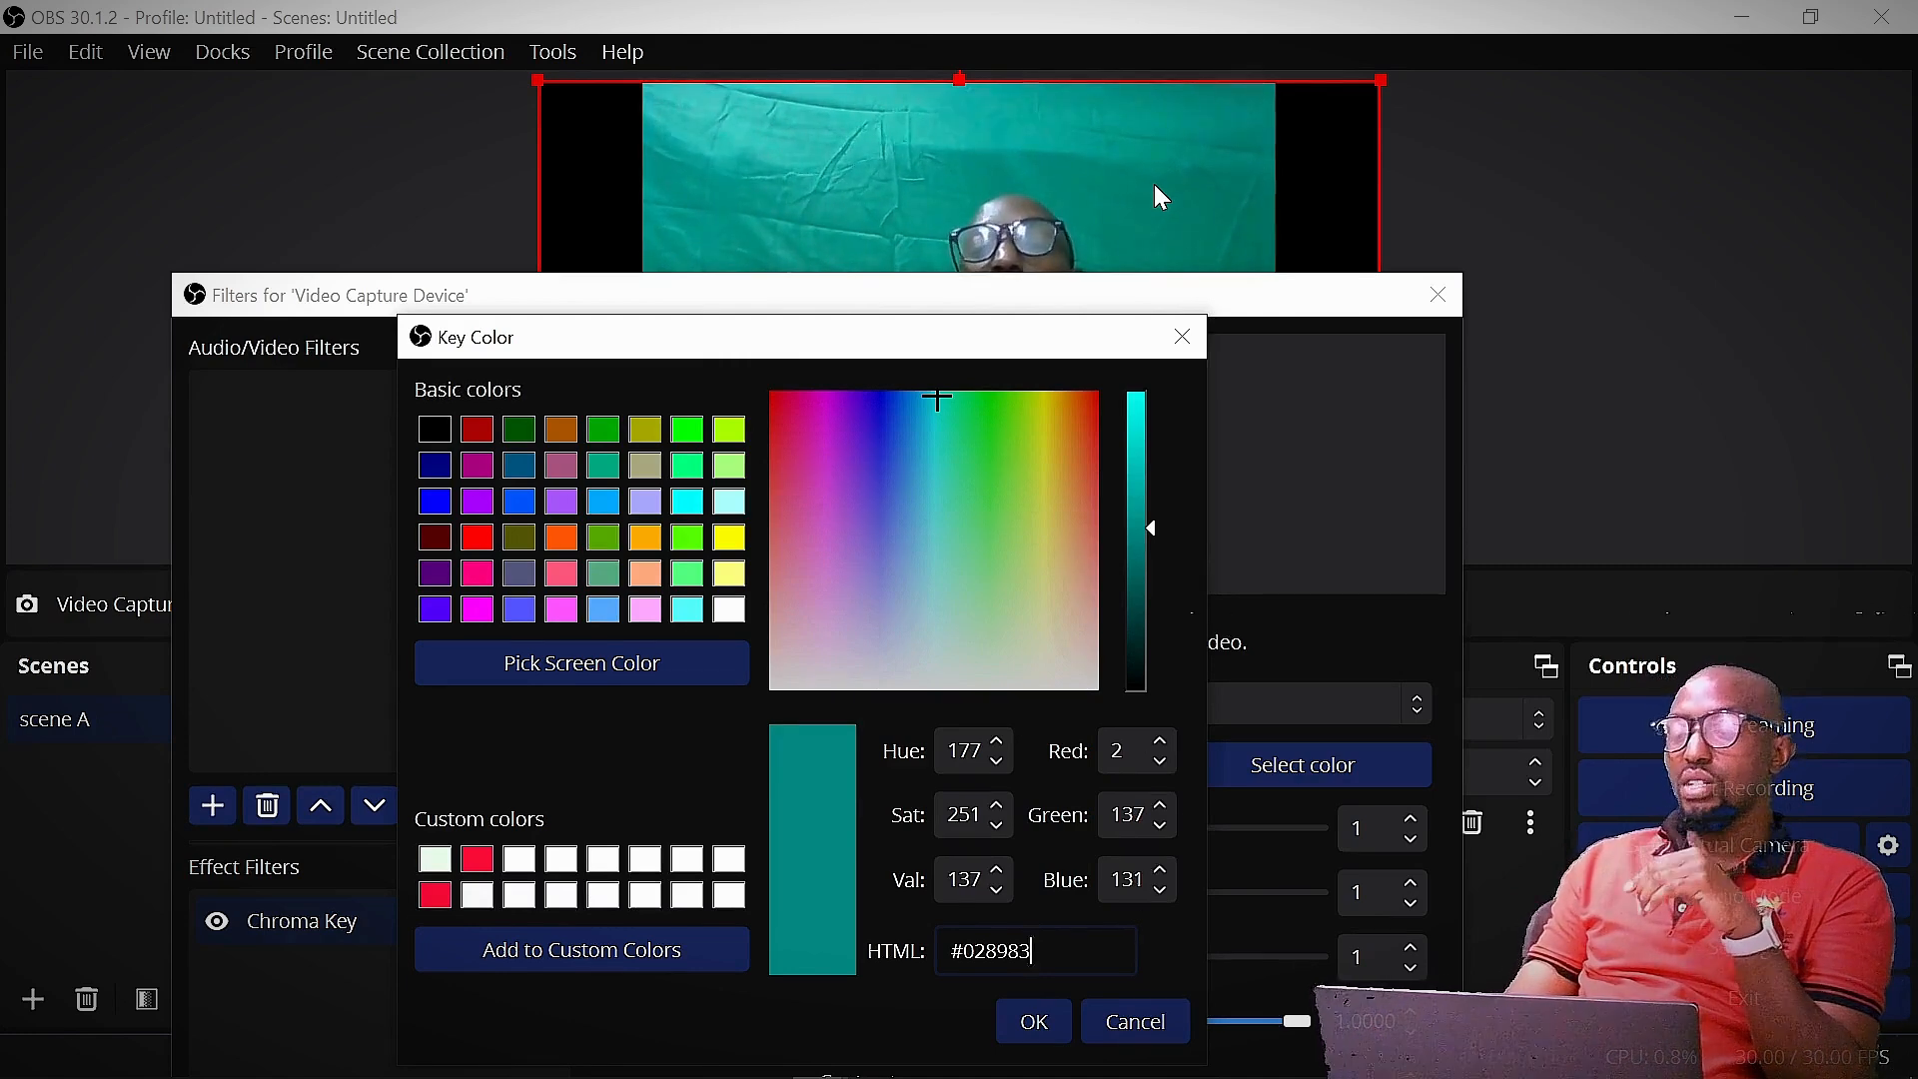
left_click(1053, 1017)
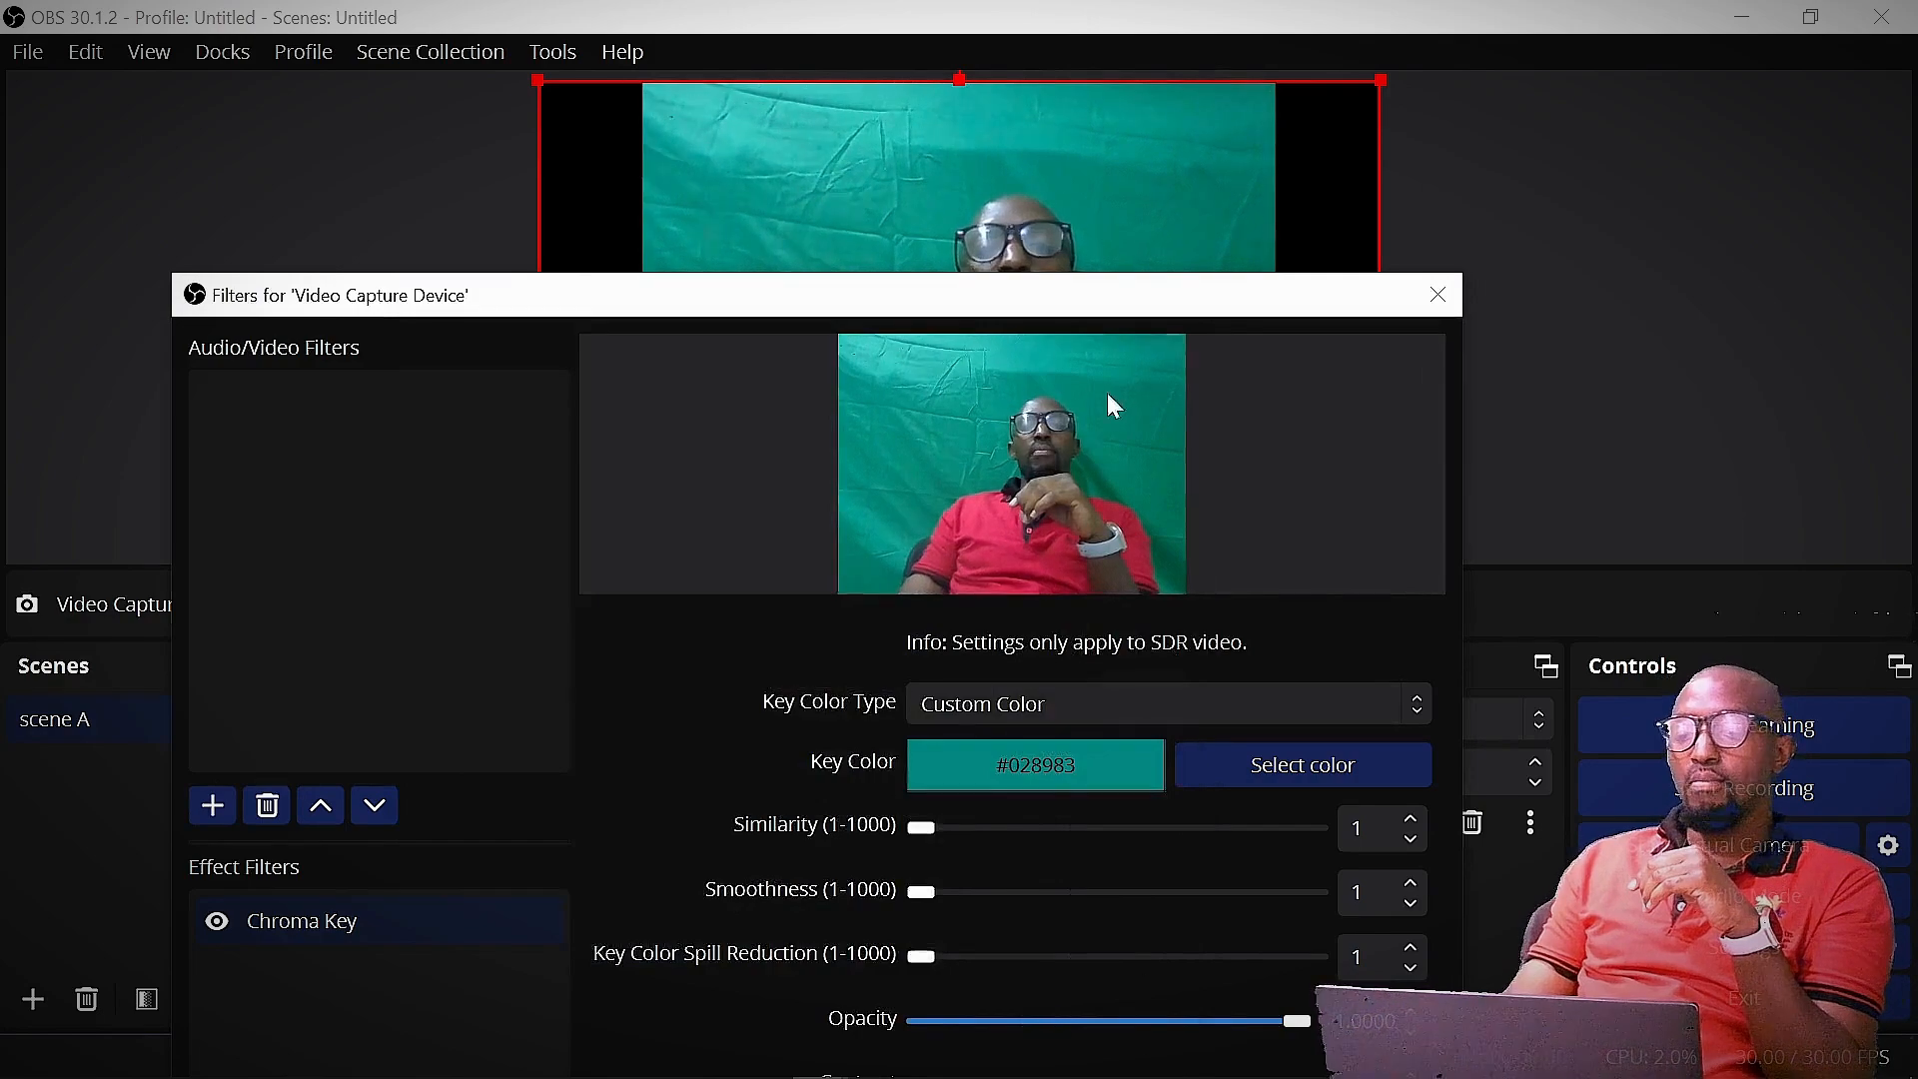
Move the filters dialog aside to uncover the preview and set the Chroma Key Similarity to 138.
left_click_drag(1076, 310, 336, 146)
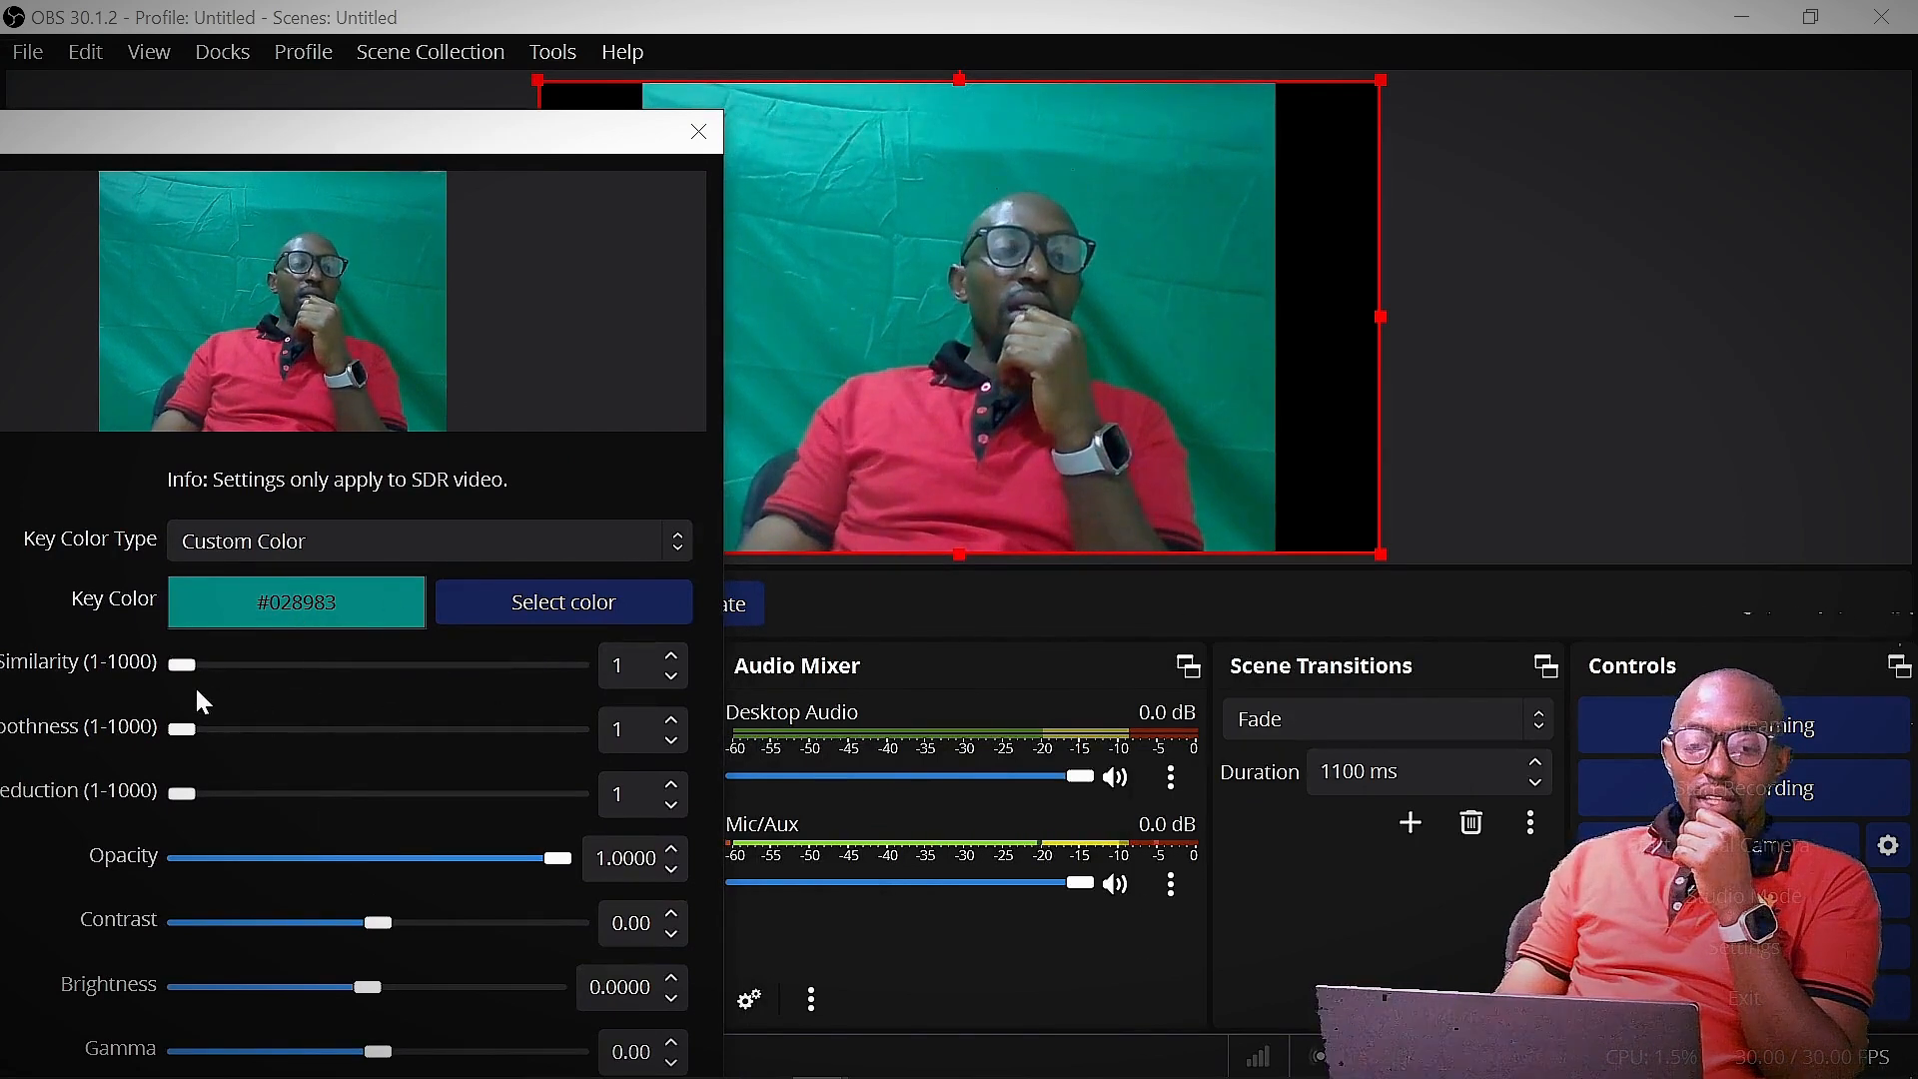
left_click_drag(182, 669, 236, 687)
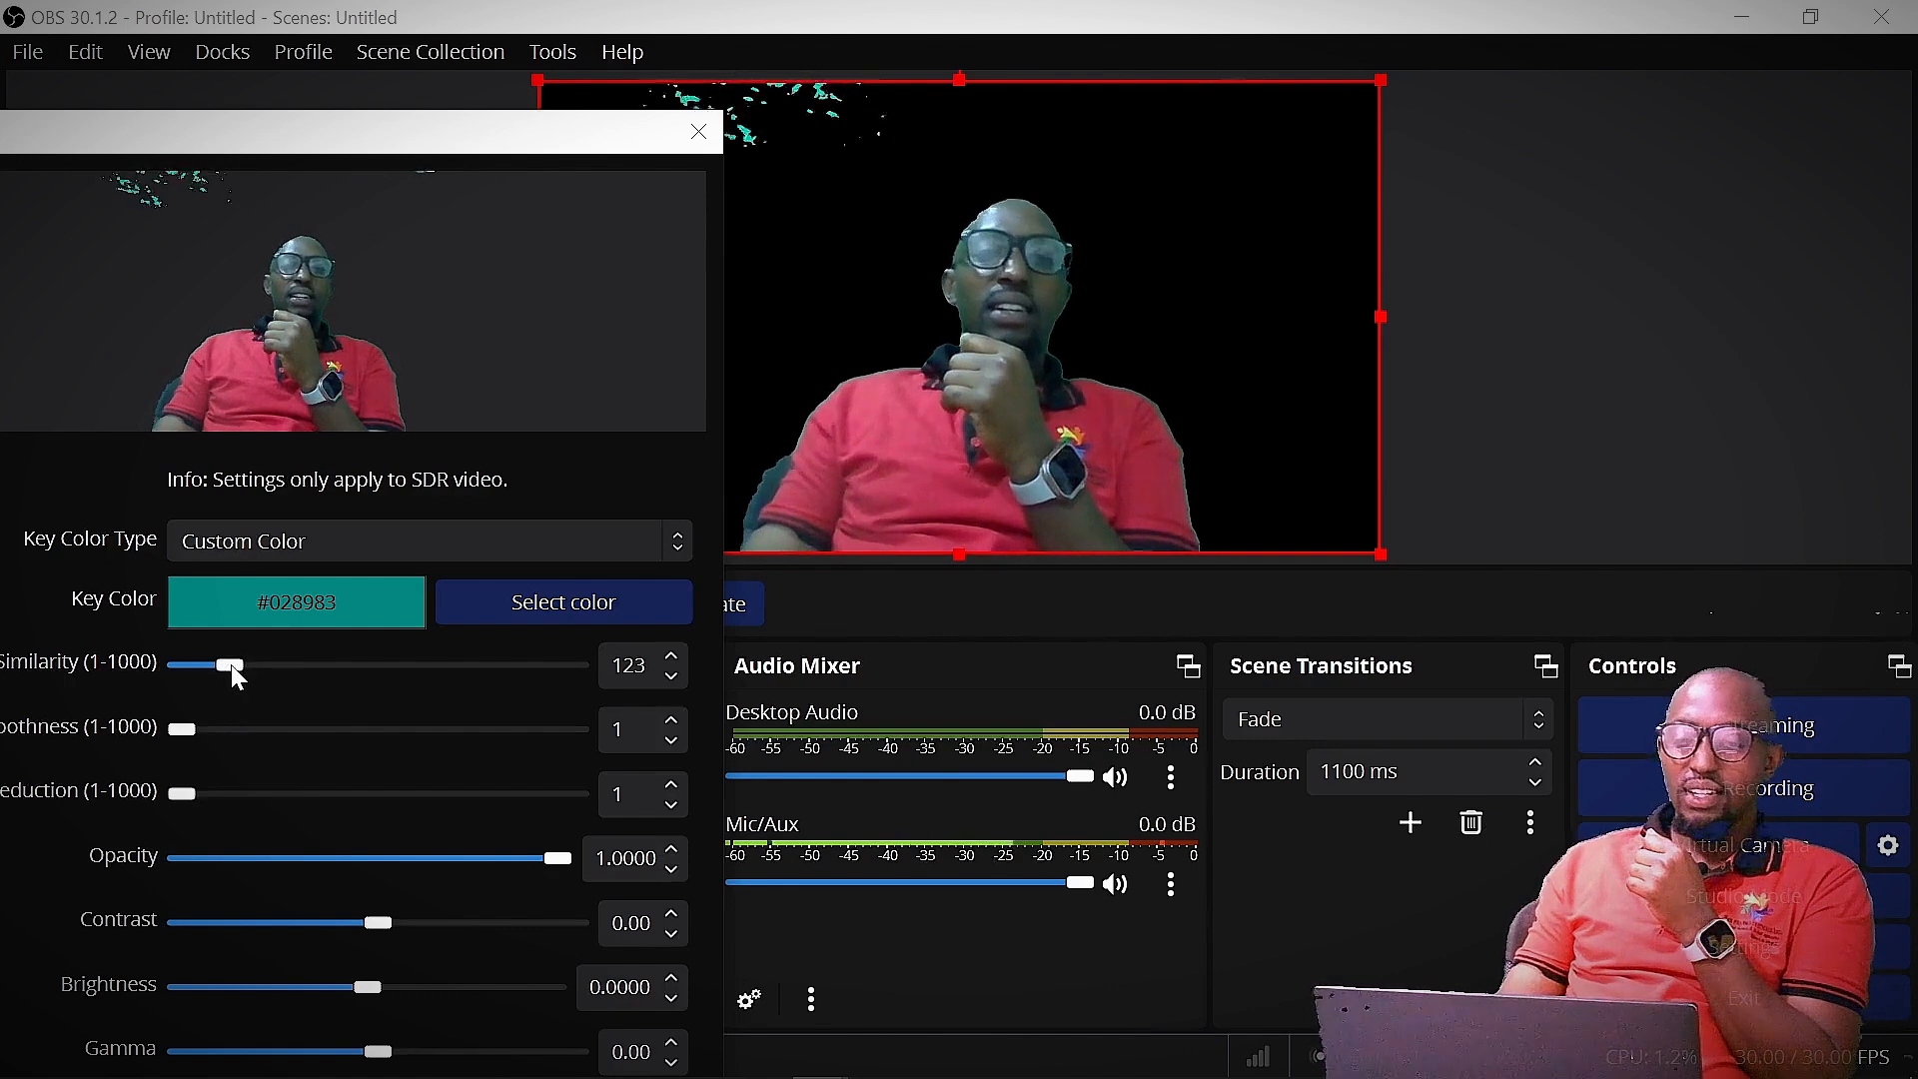
left_click_drag(232, 663, 238, 663)
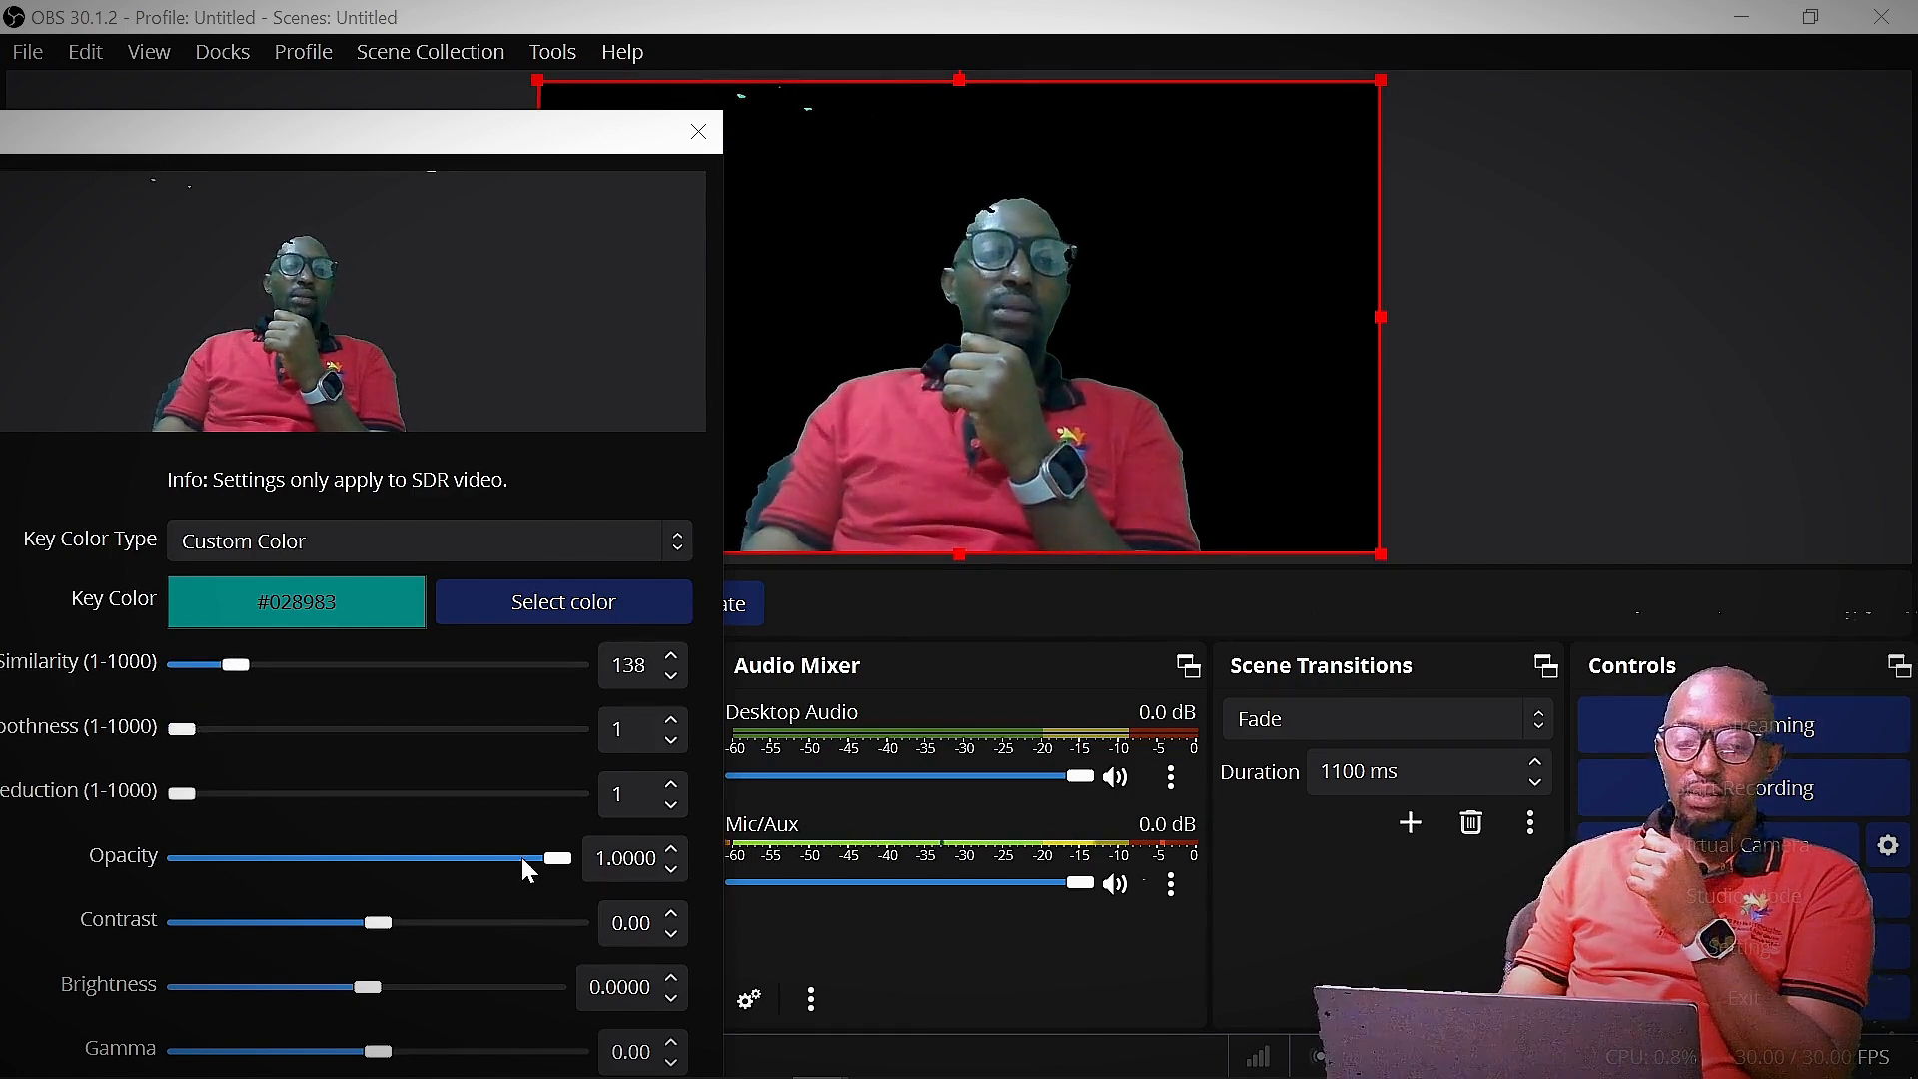
Set Opacity to 0.9283, Contrast to -0.43 and Brightness to 0.0121, leave Smoothness and Spill Reduction at 1, and close the filters.
left_click_drag(559, 852, 546, 862)
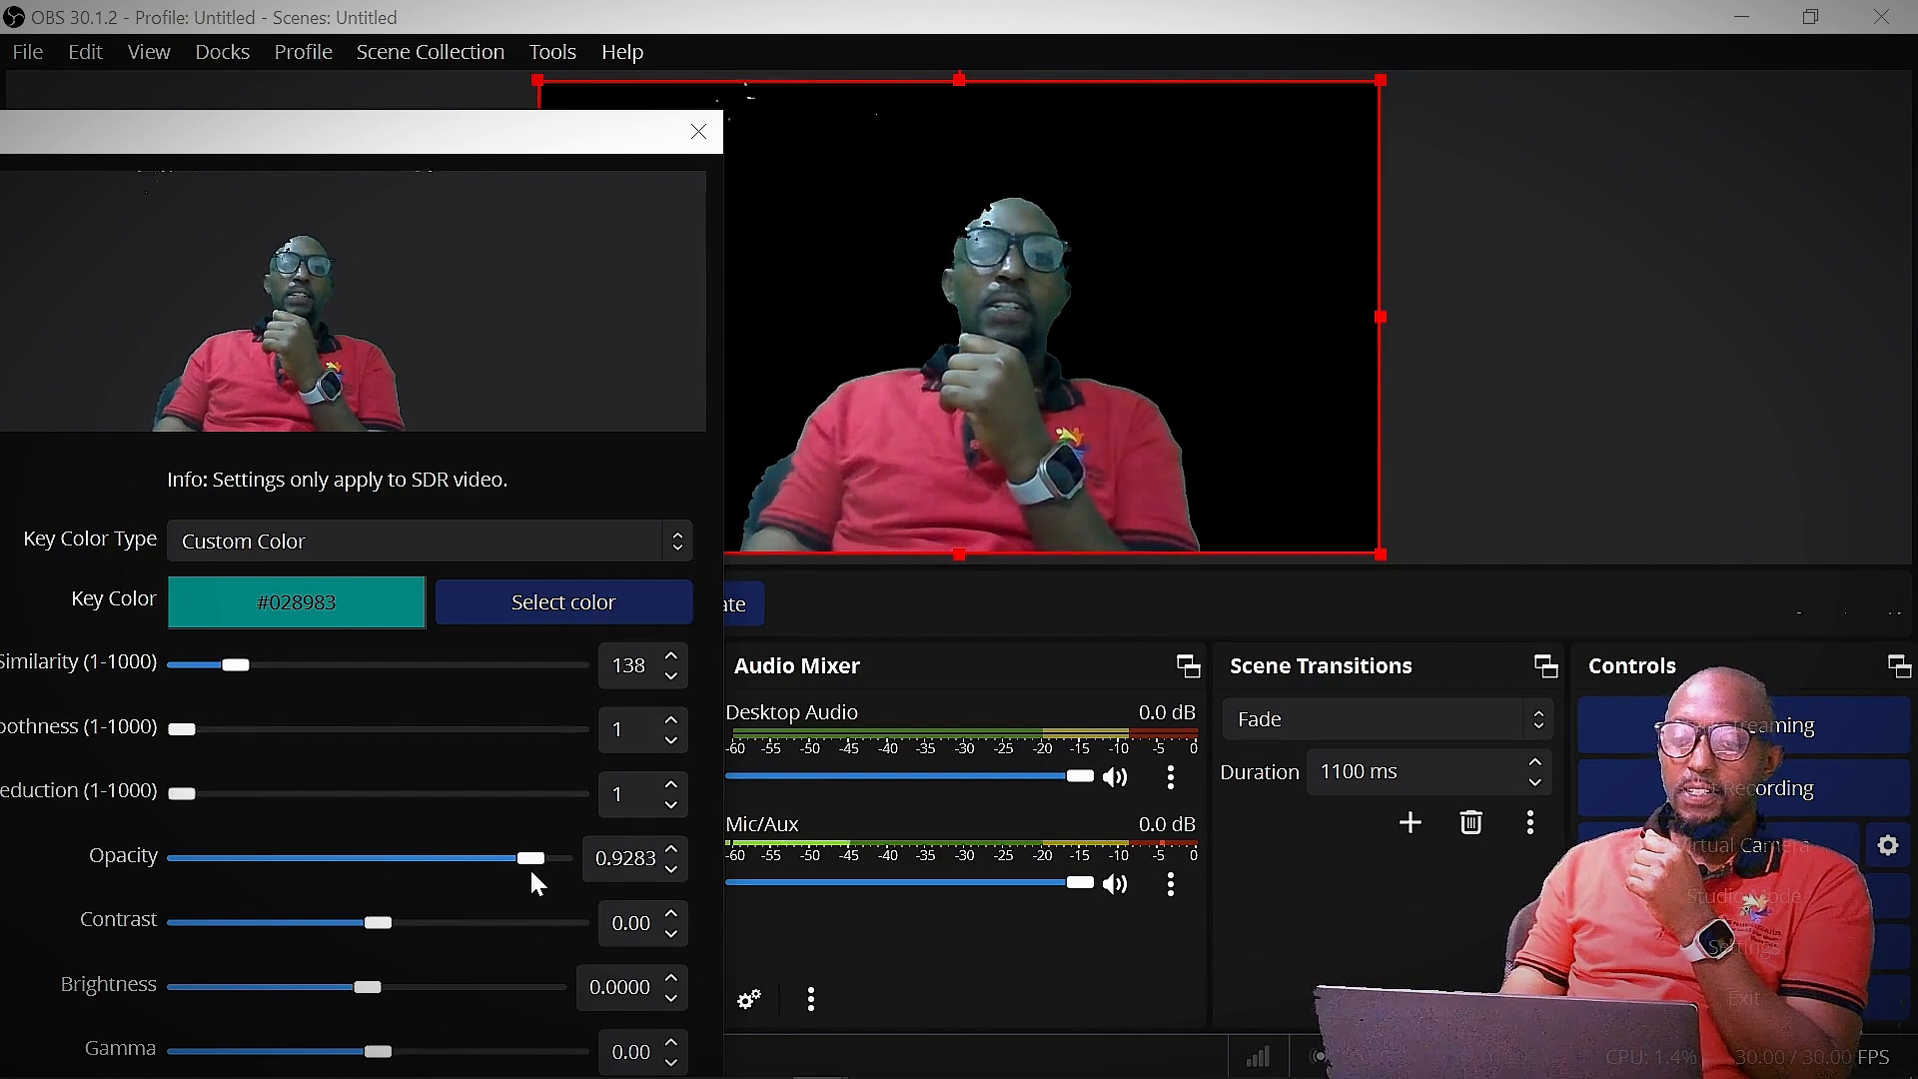
left_click_drag(378, 919, 369, 985)
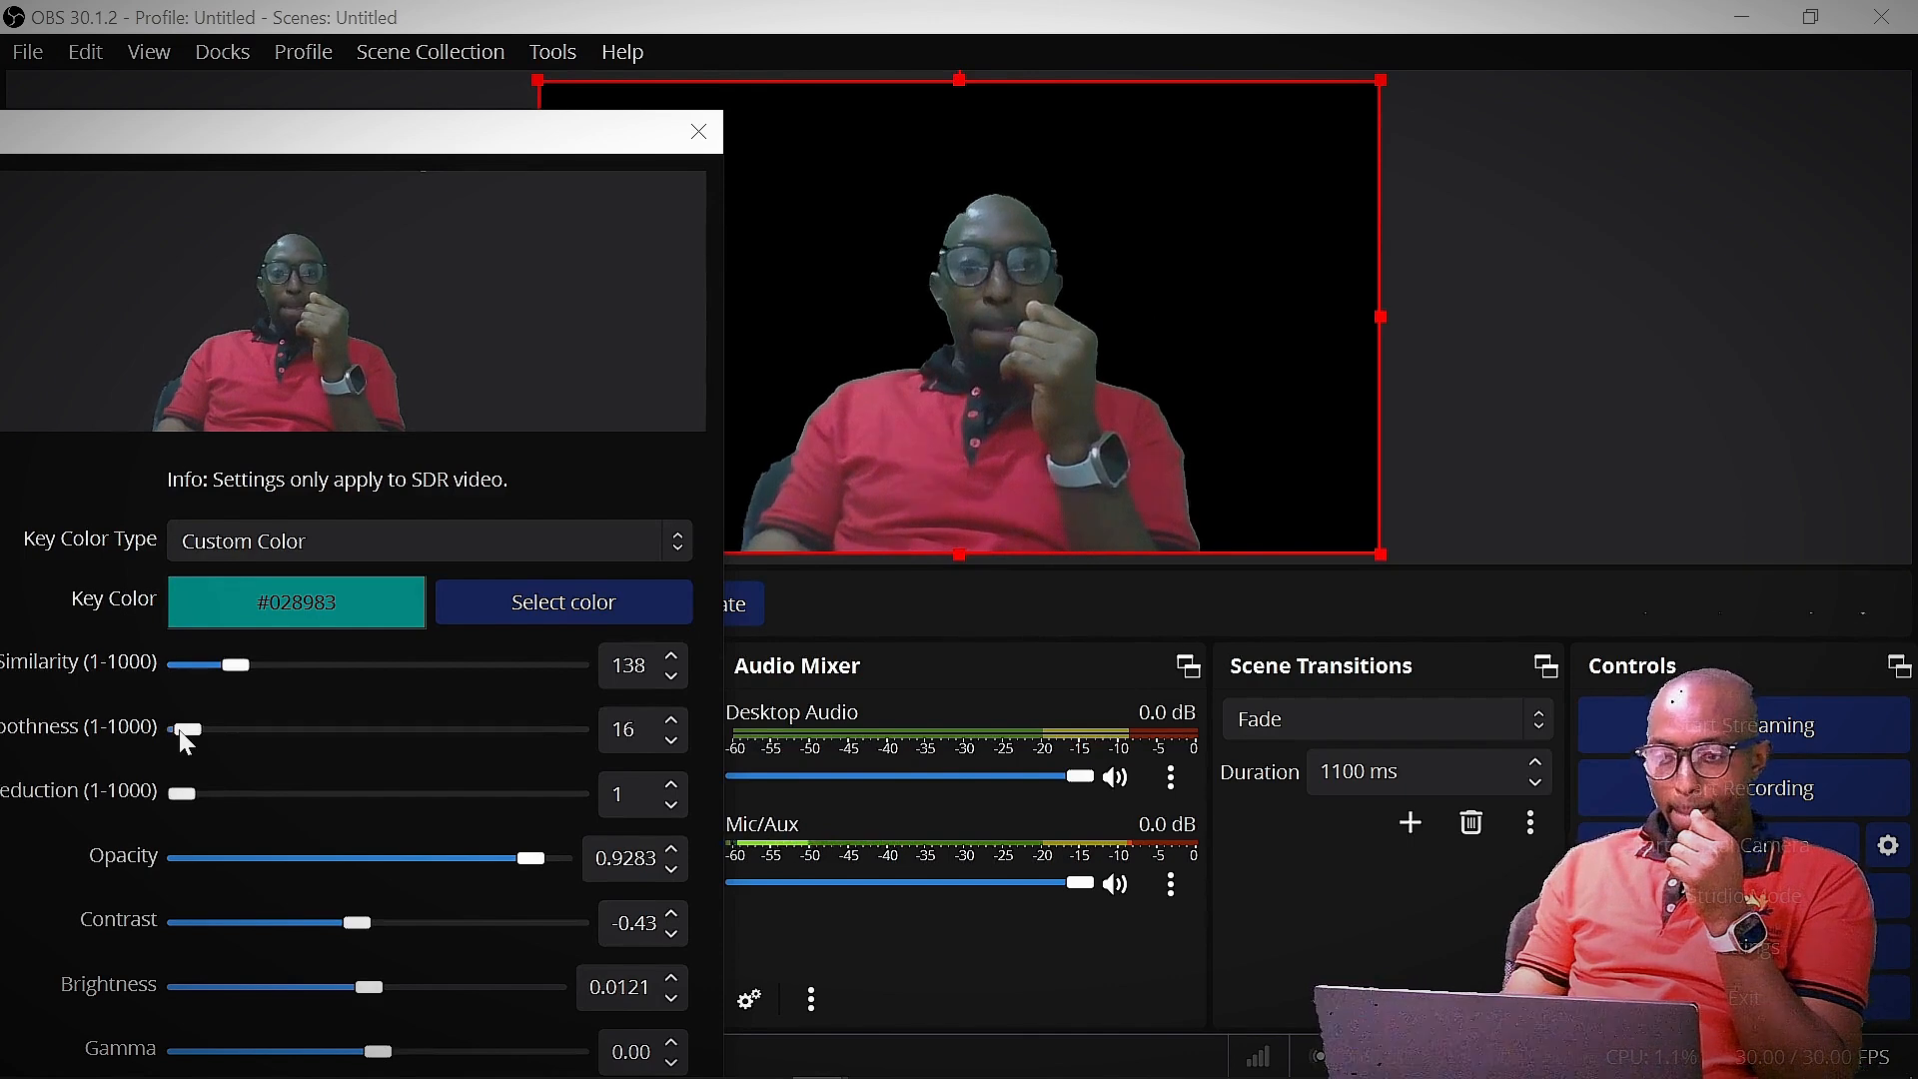
left_click_drag(178, 731, 172, 804)
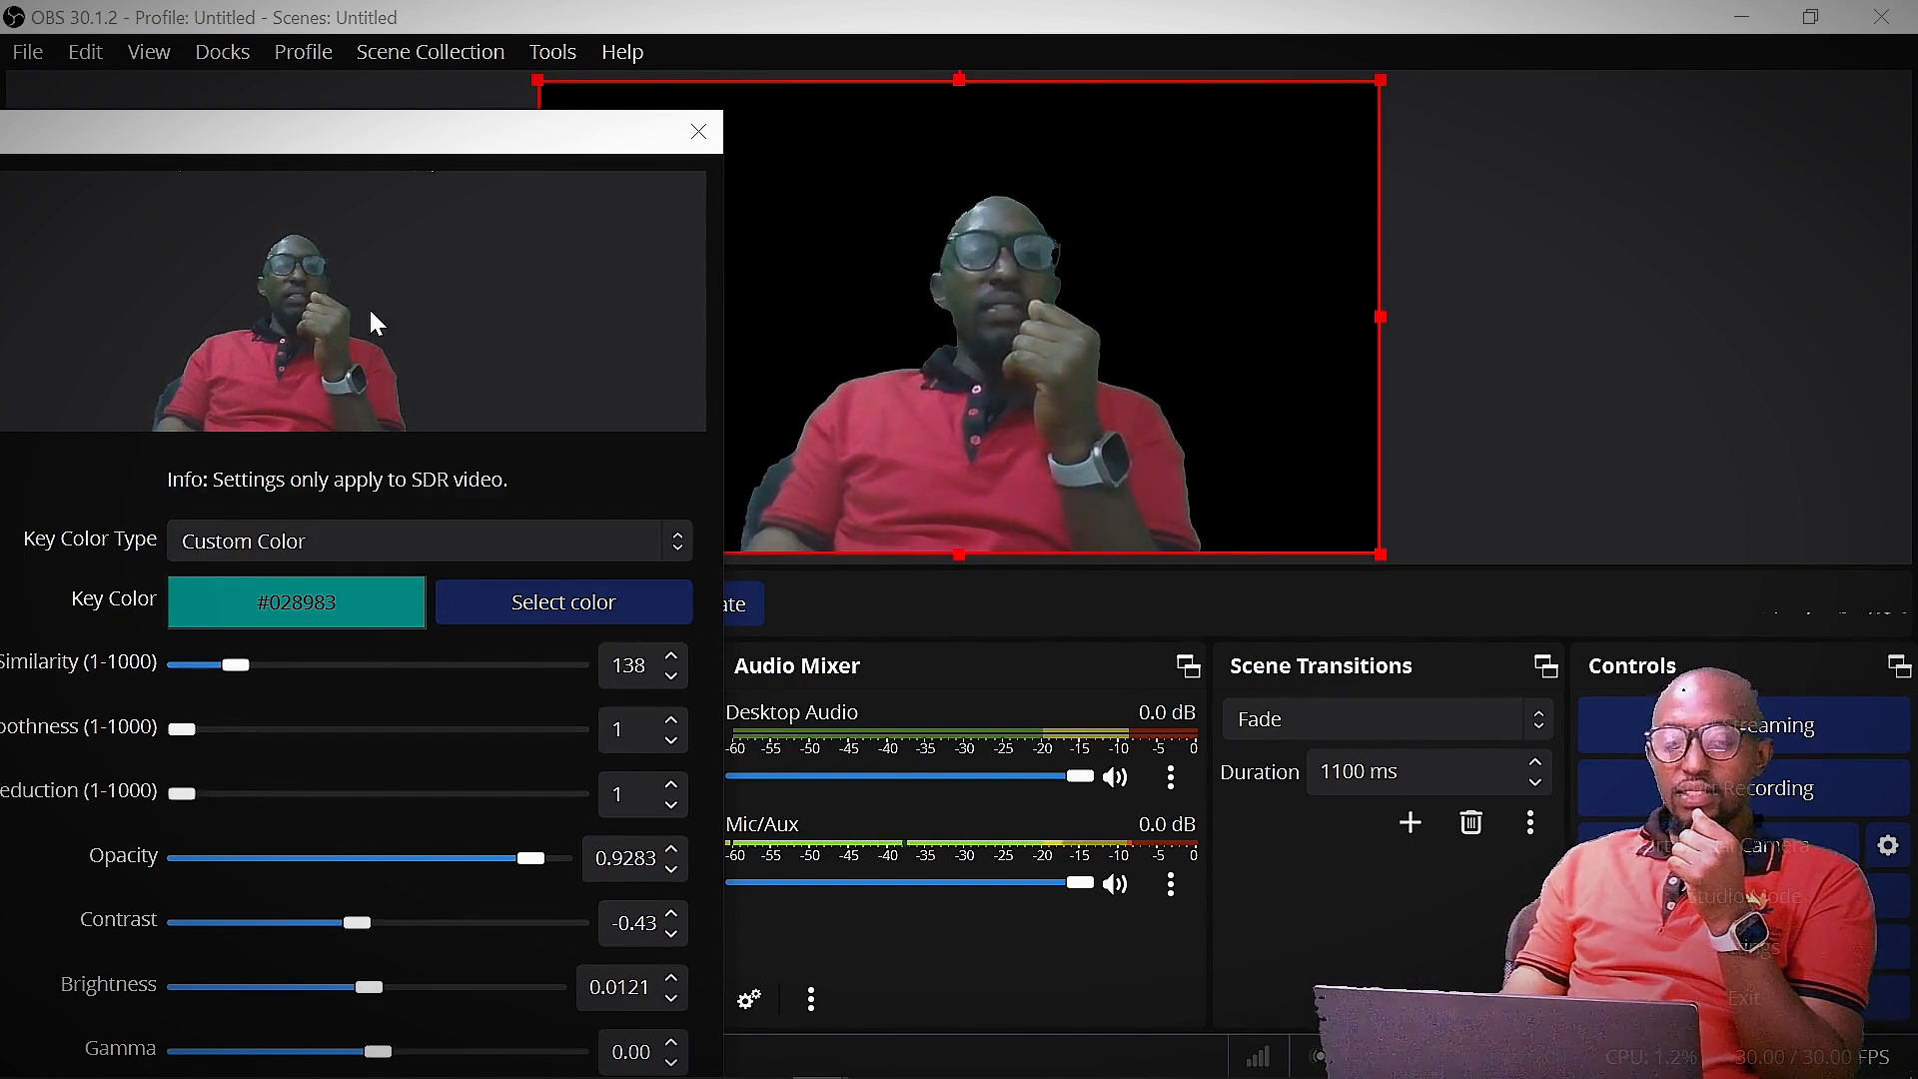
left_click(697, 136)
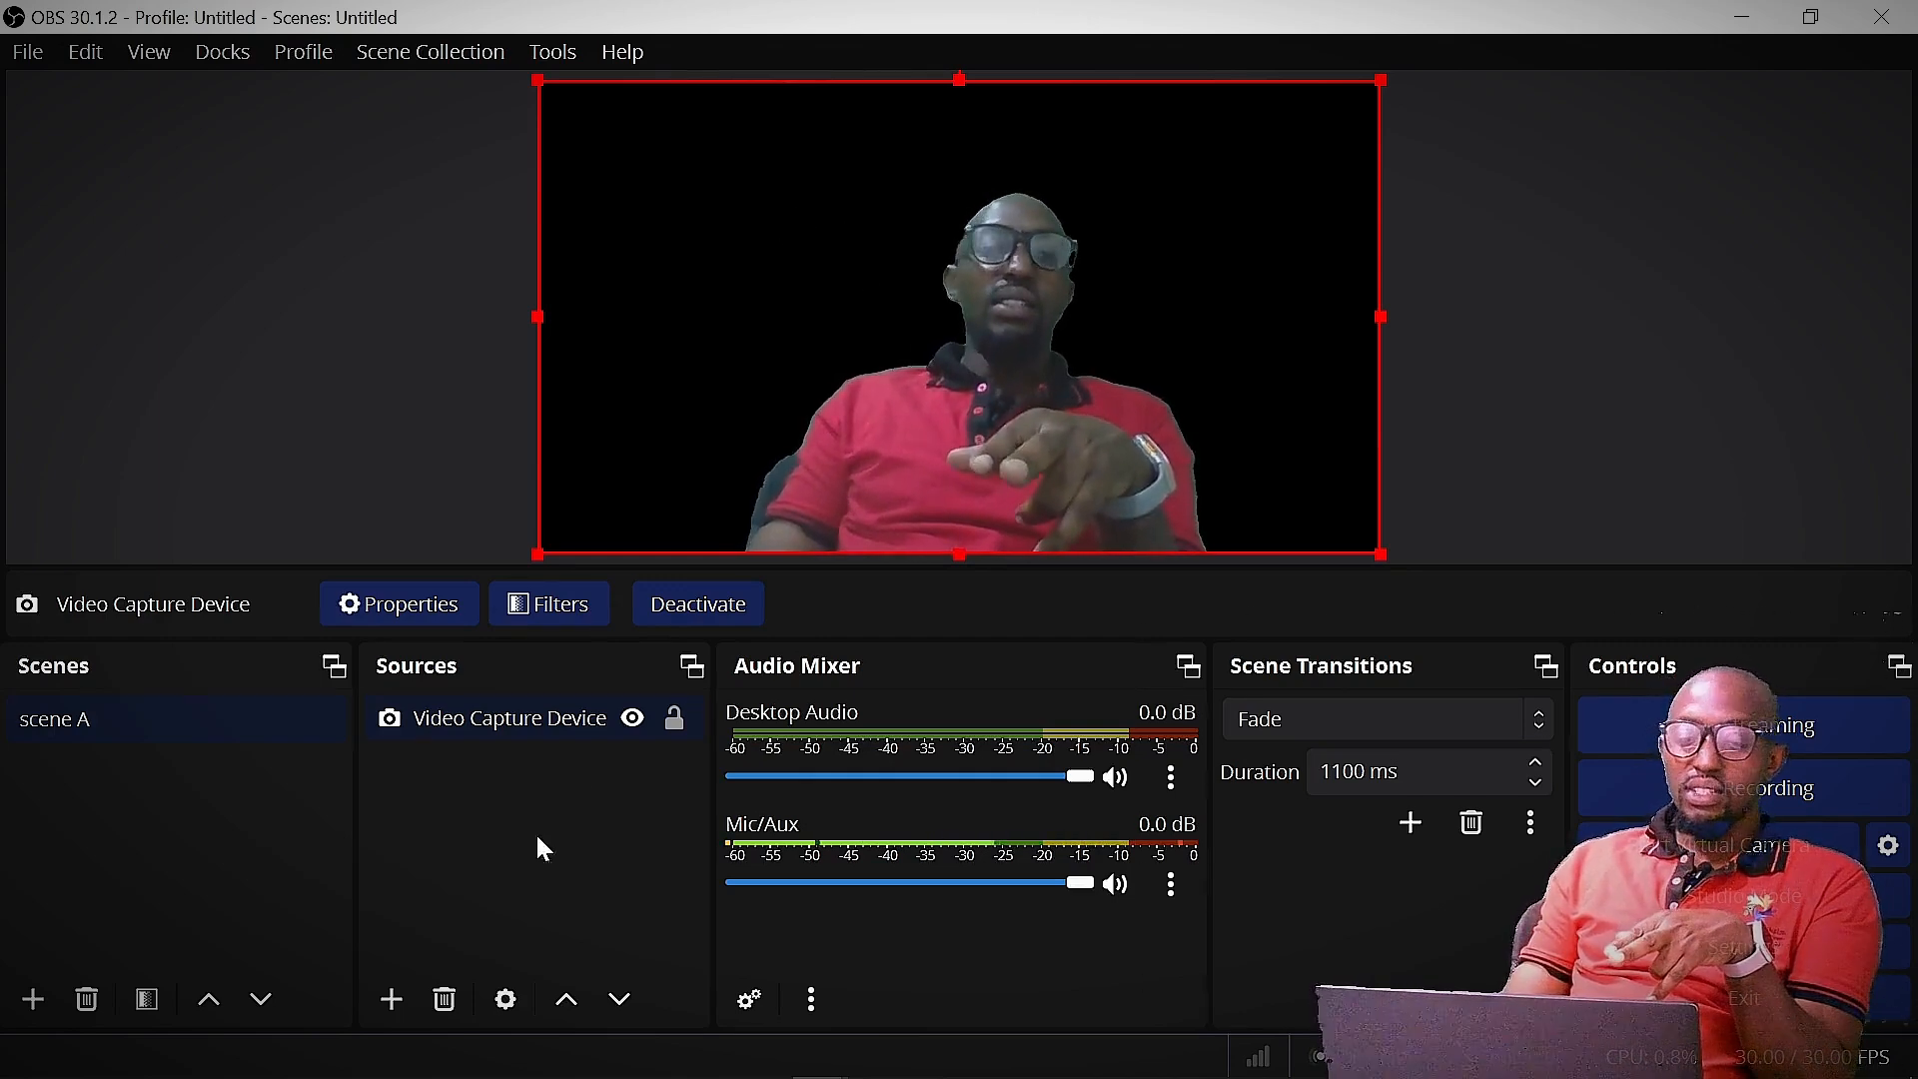
Add a new visible Window Capture source with the default name to scene A.
left_click(394, 1000)
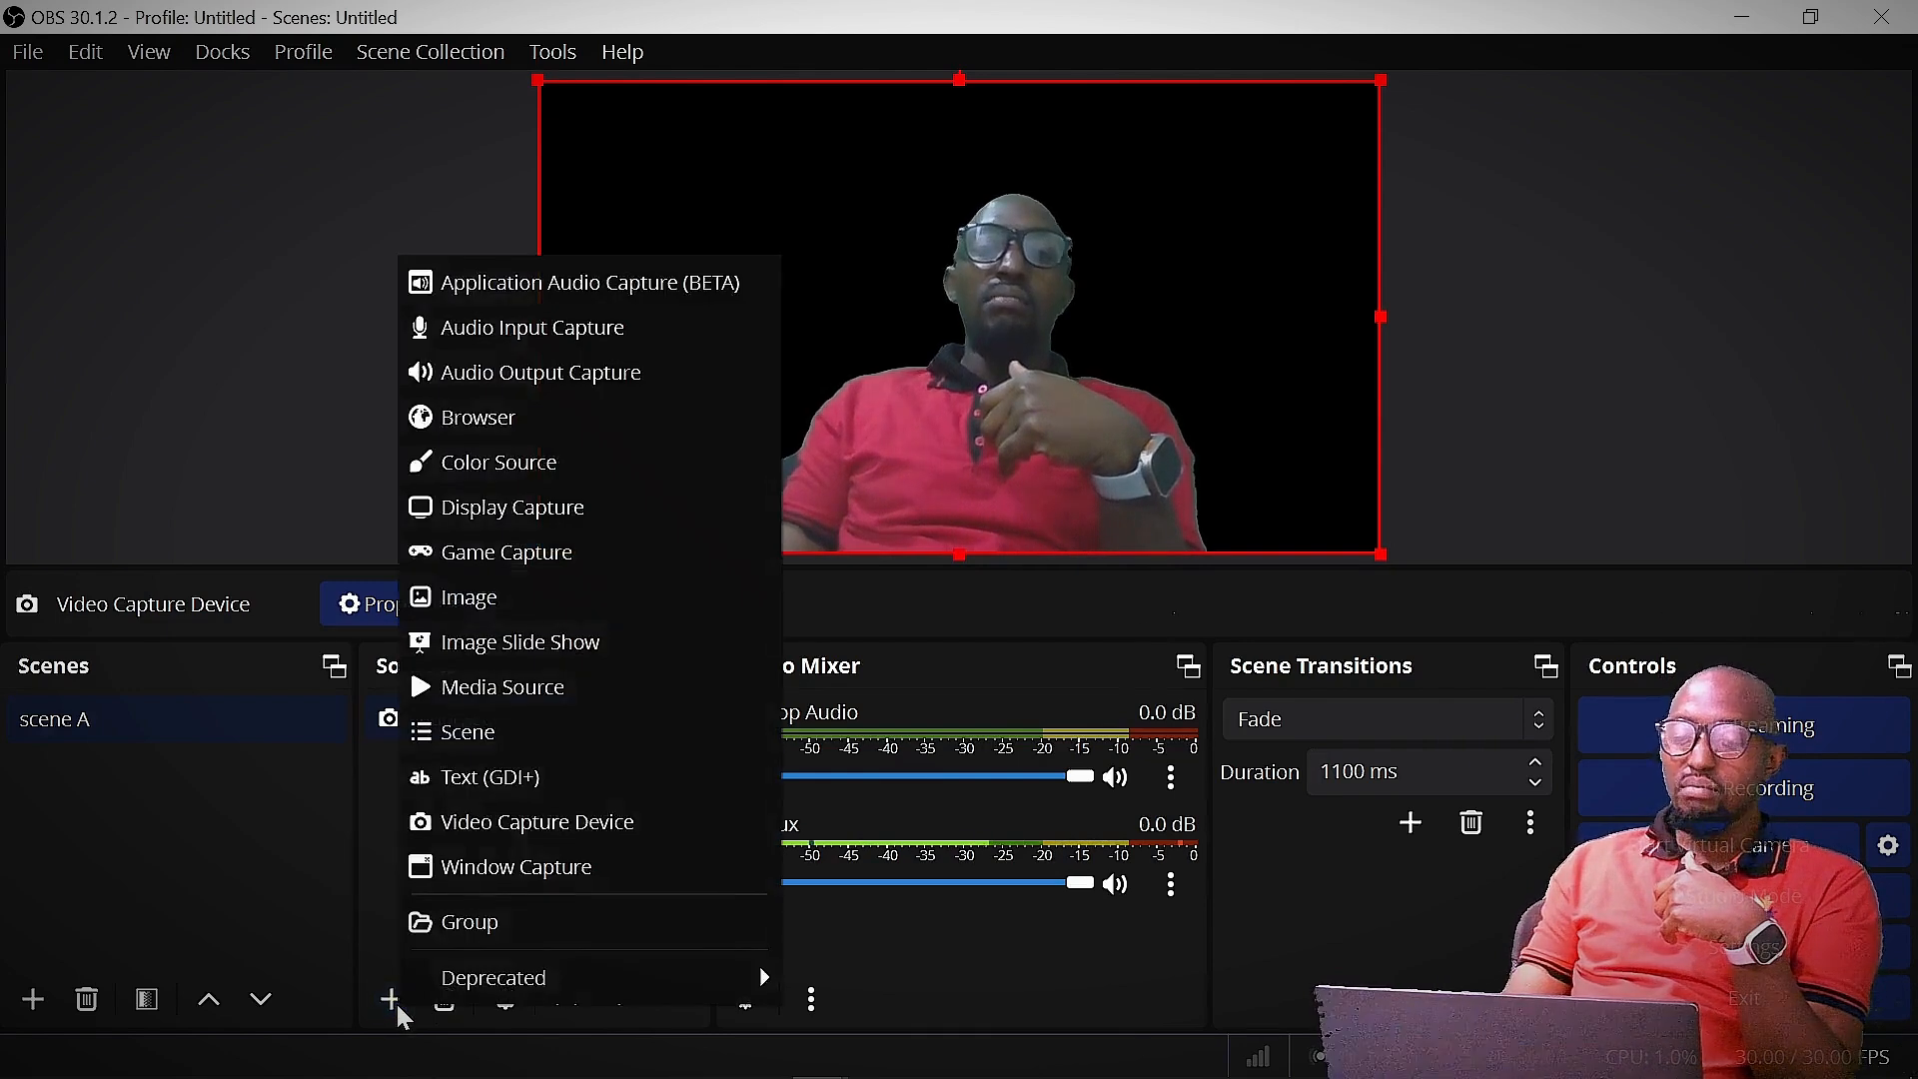
left_click(502, 867)
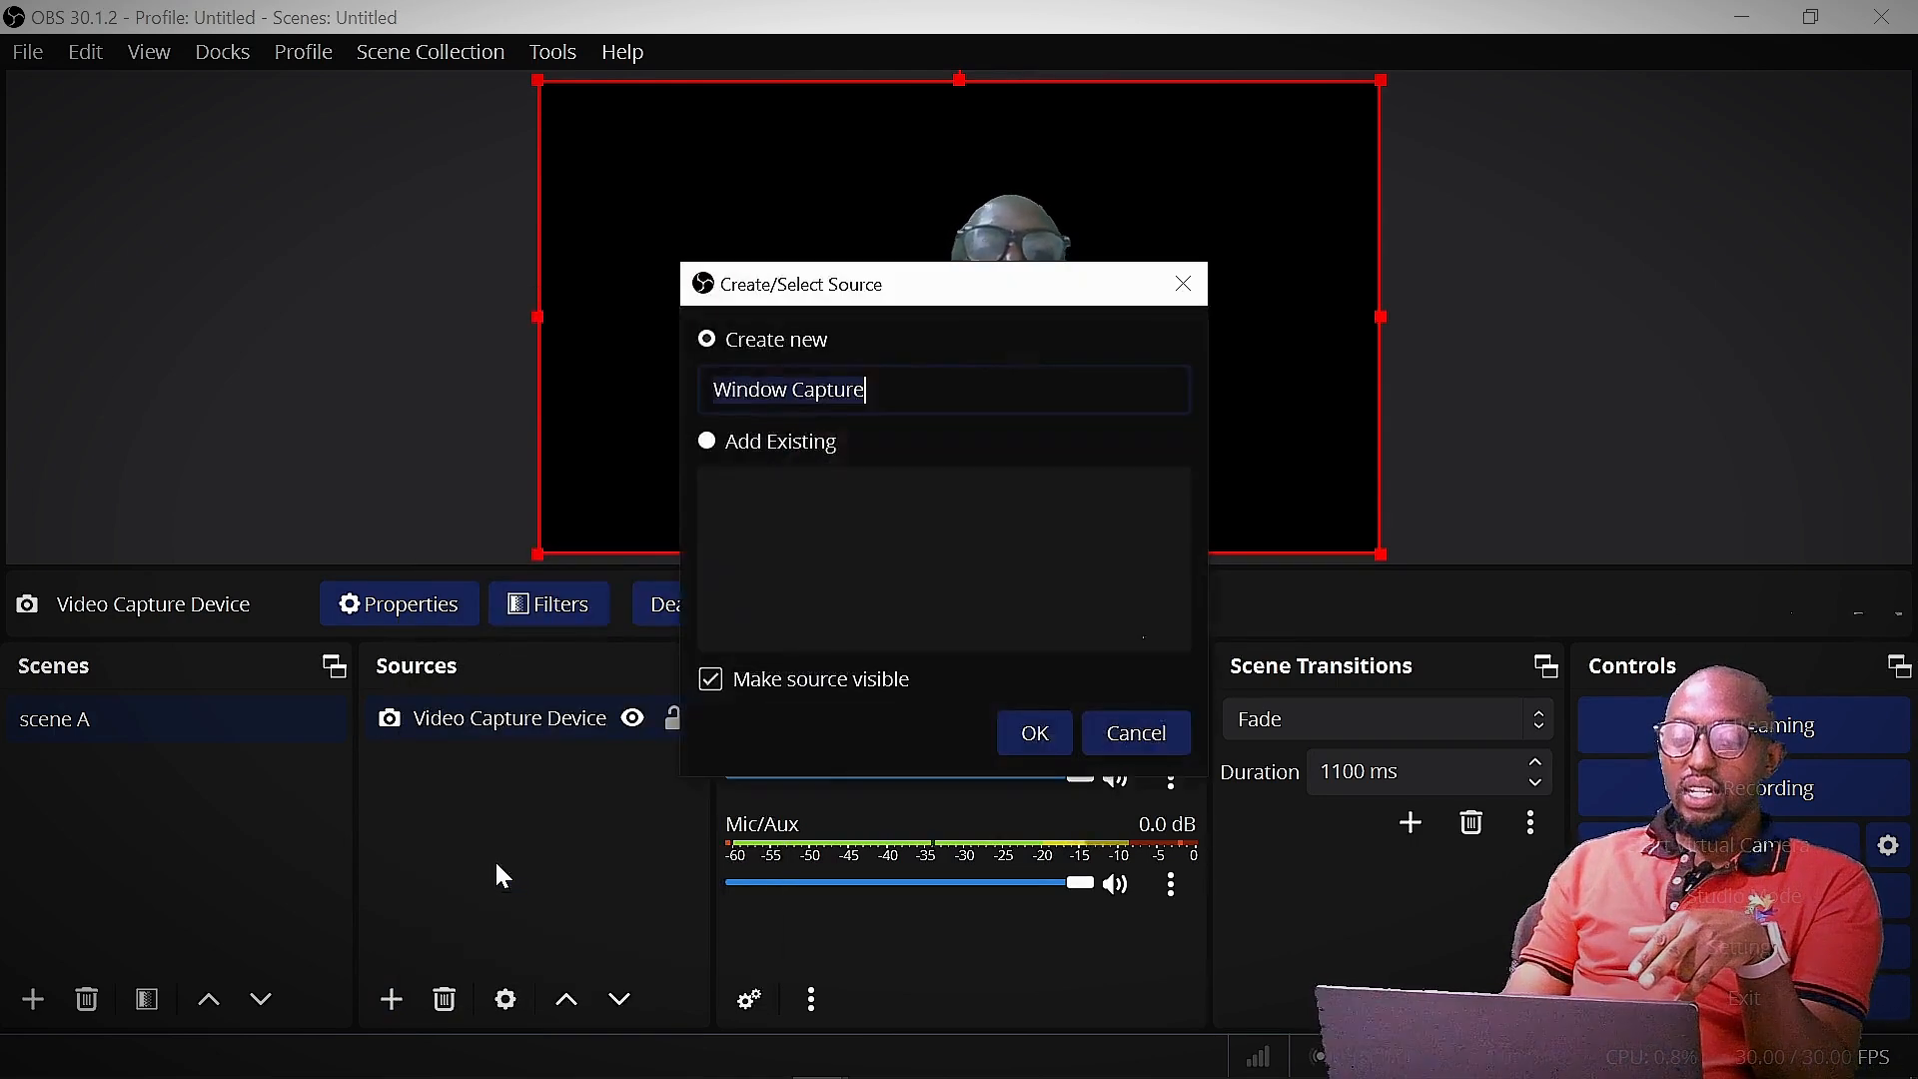
left_click(1035, 731)
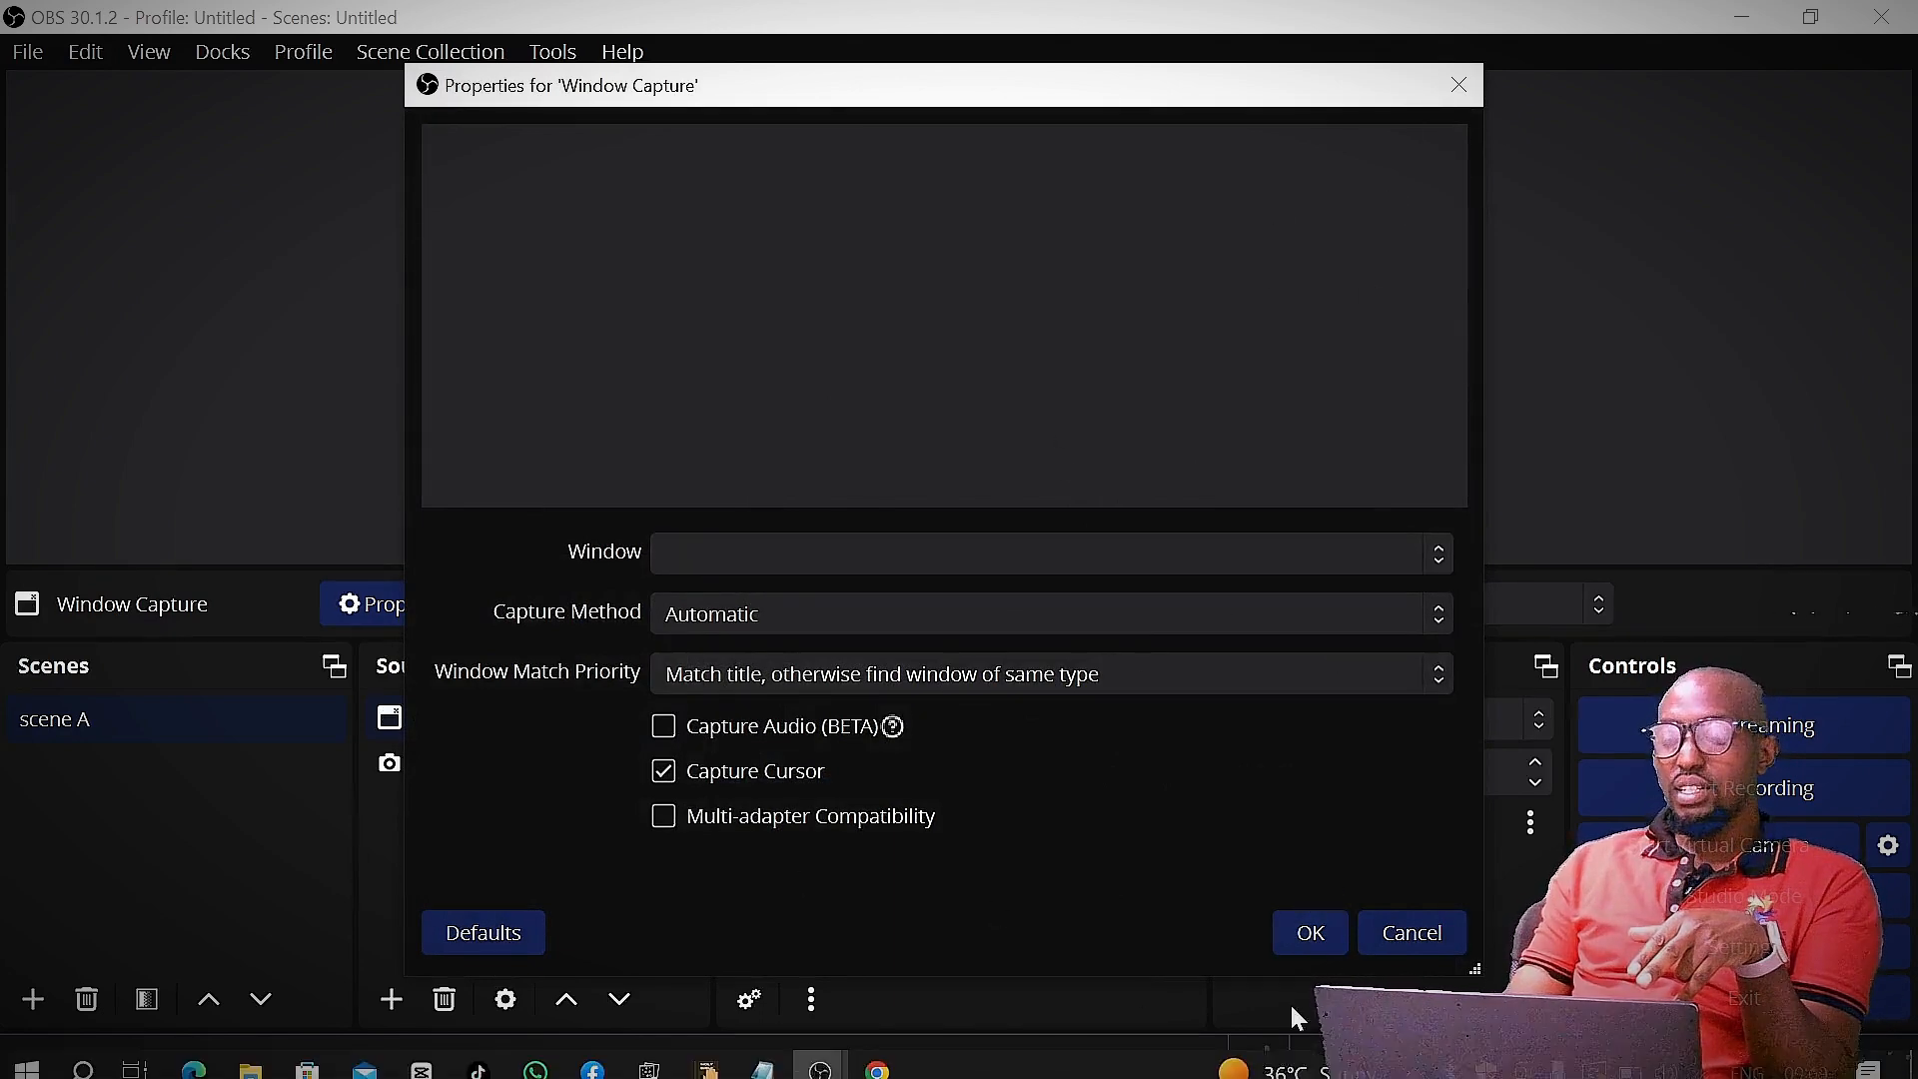
Restore the minimized Chrome window showing the Color Picker and return to the OBS Window Capture properties.
mouse_move(885, 1055)
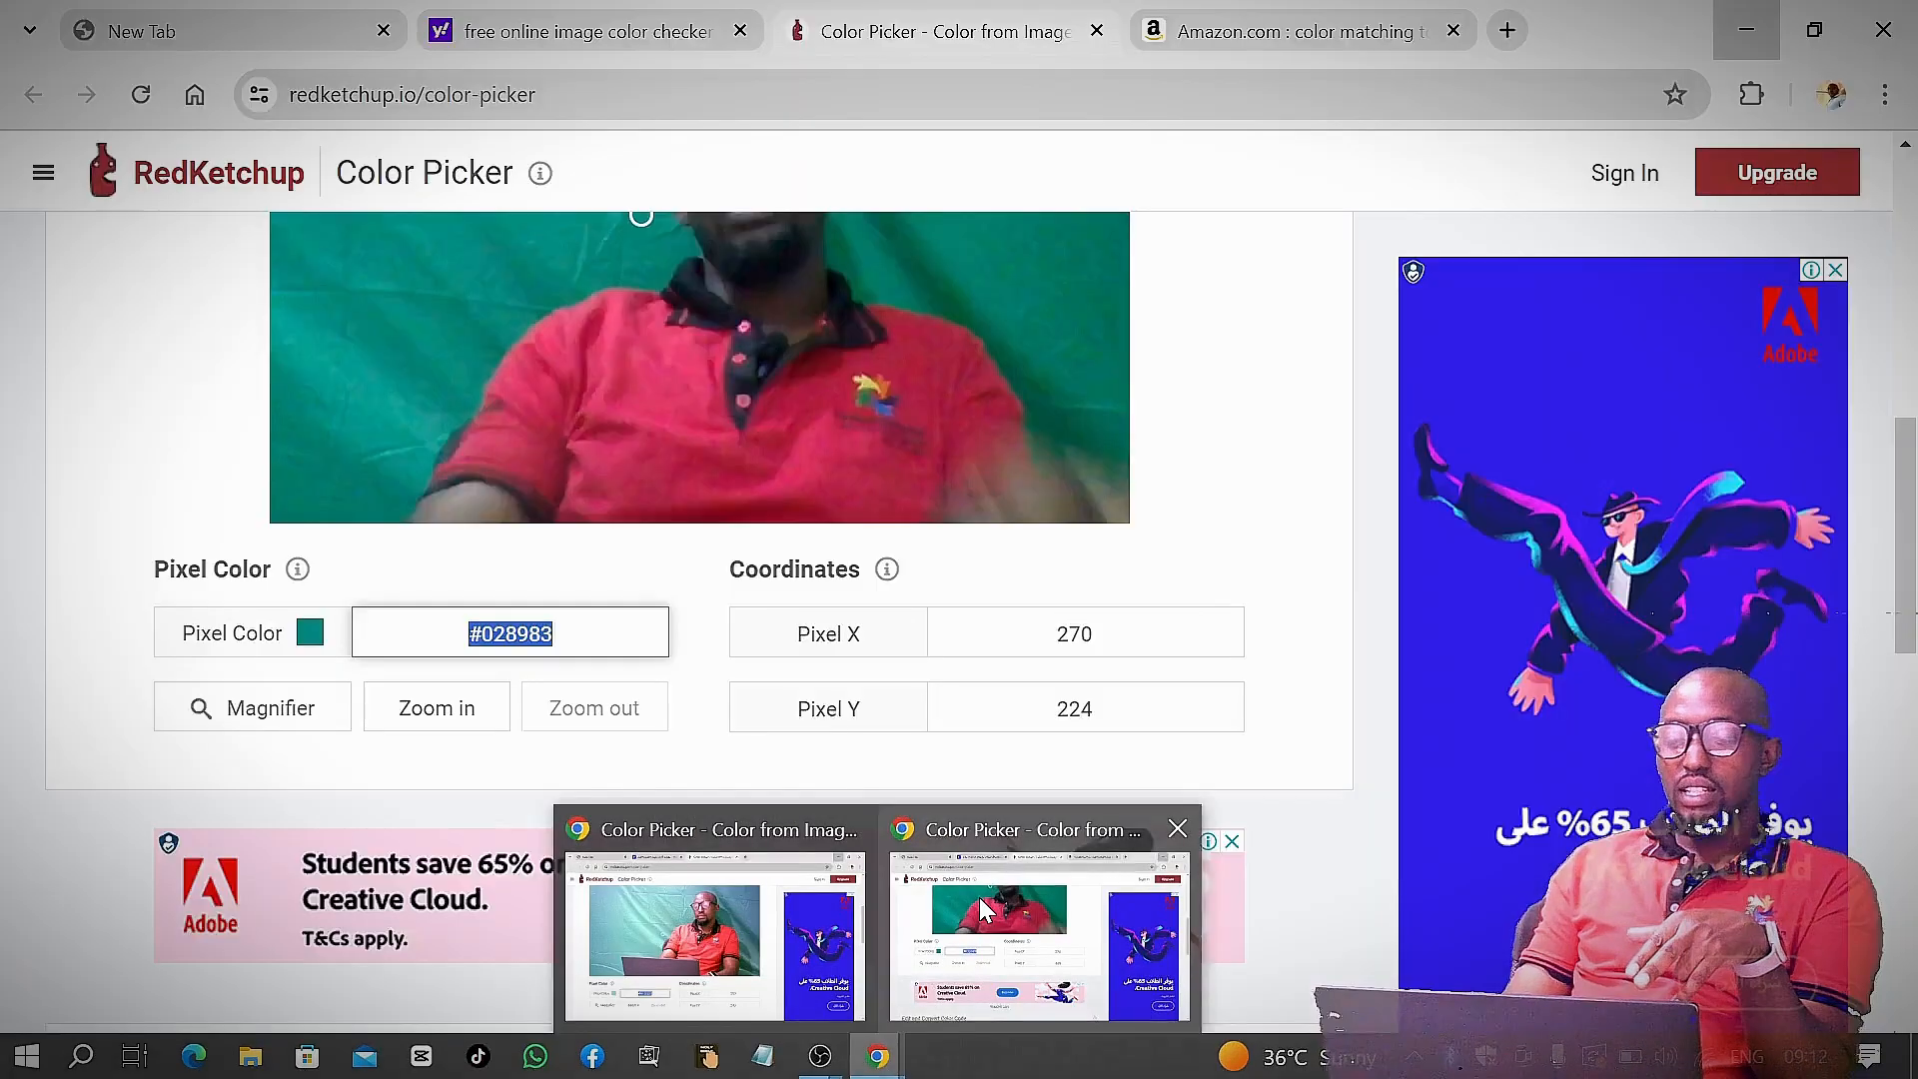
left_click(983, 915)
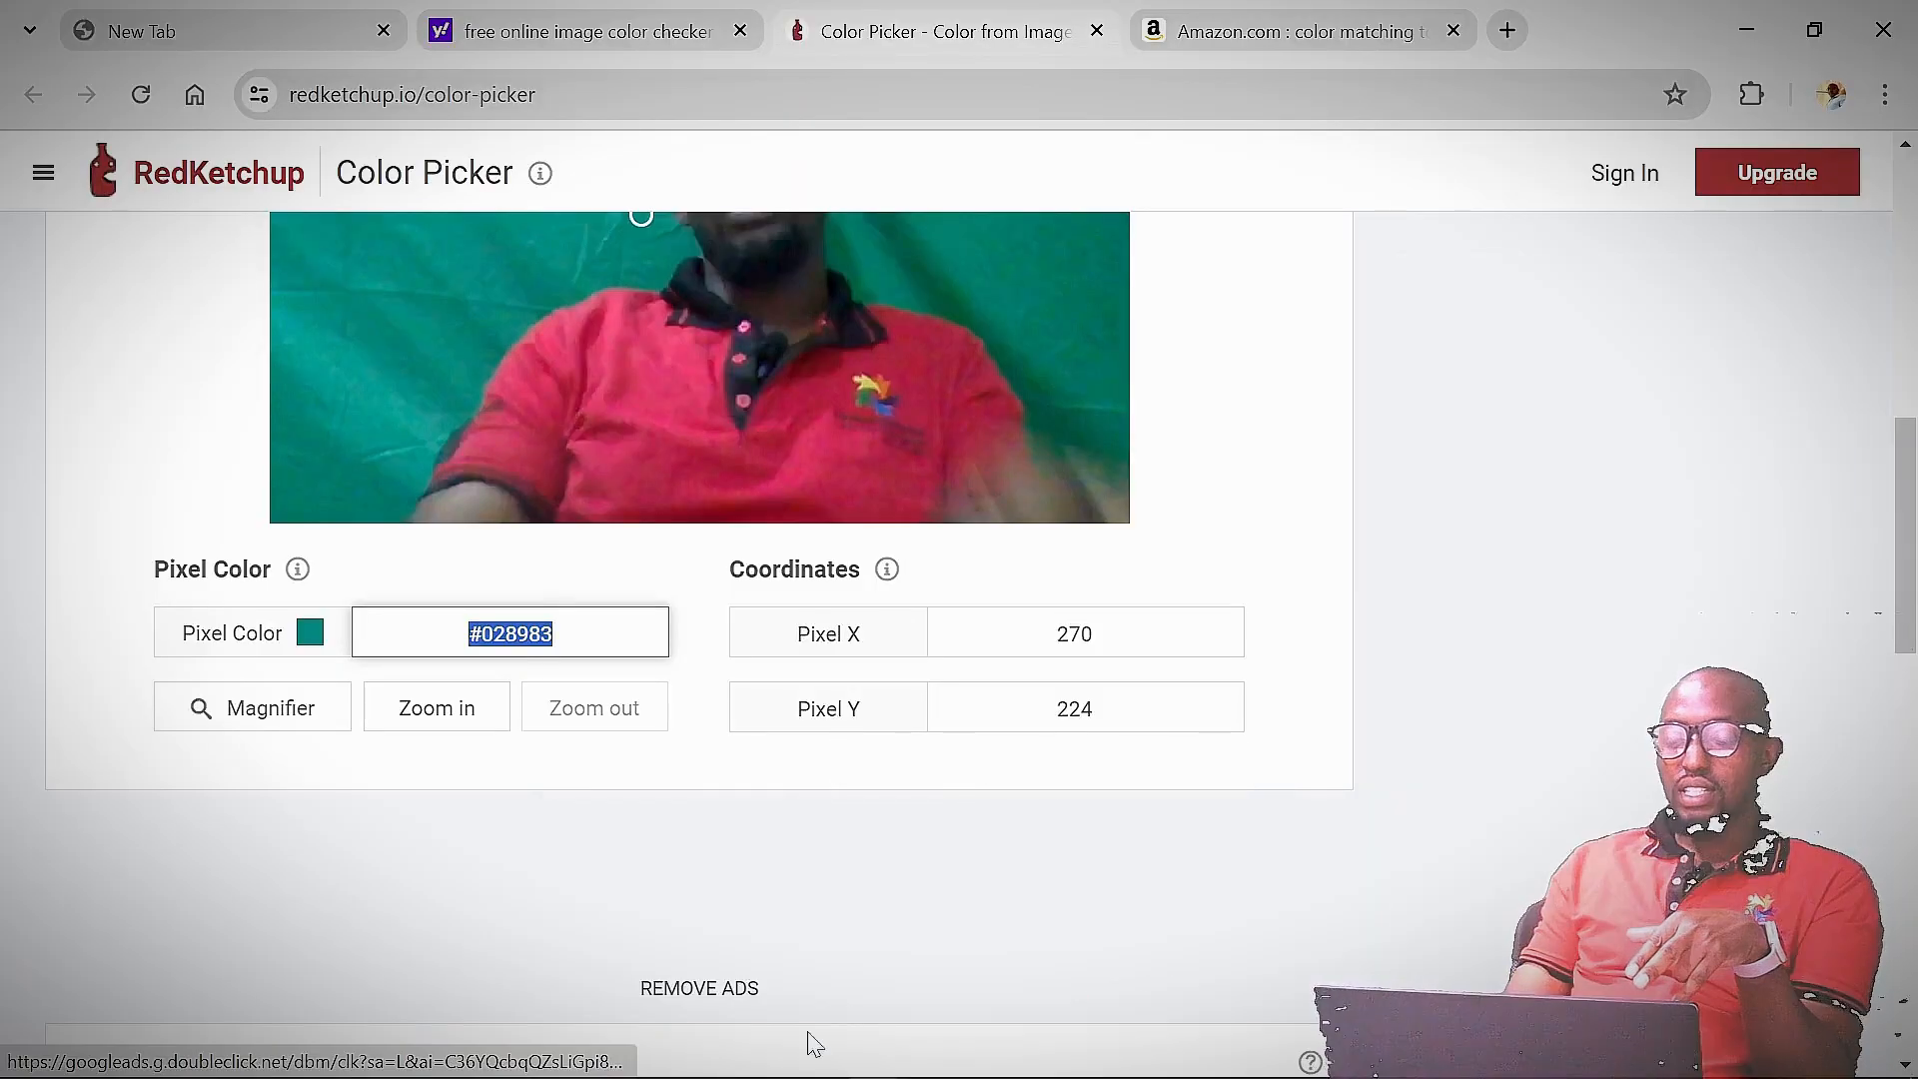
left_click(827, 1061)
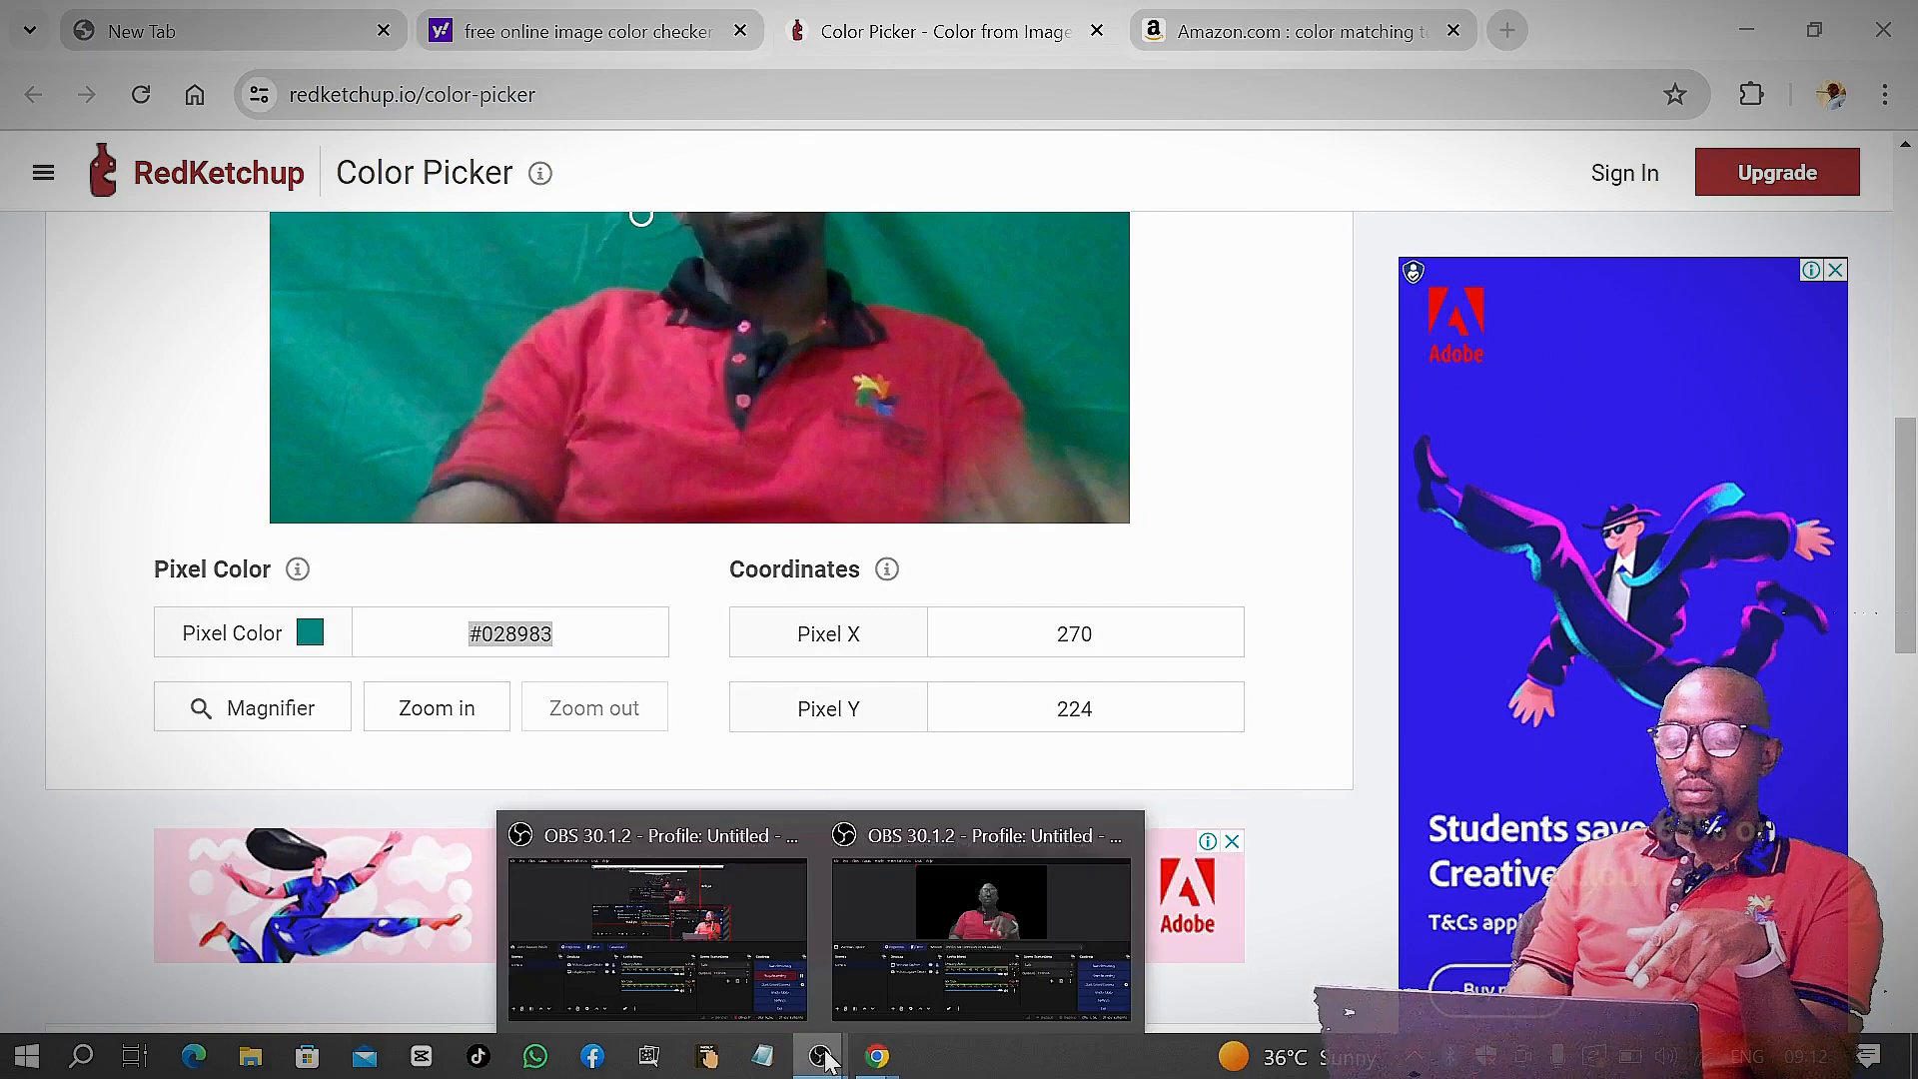
left_click(986, 880)
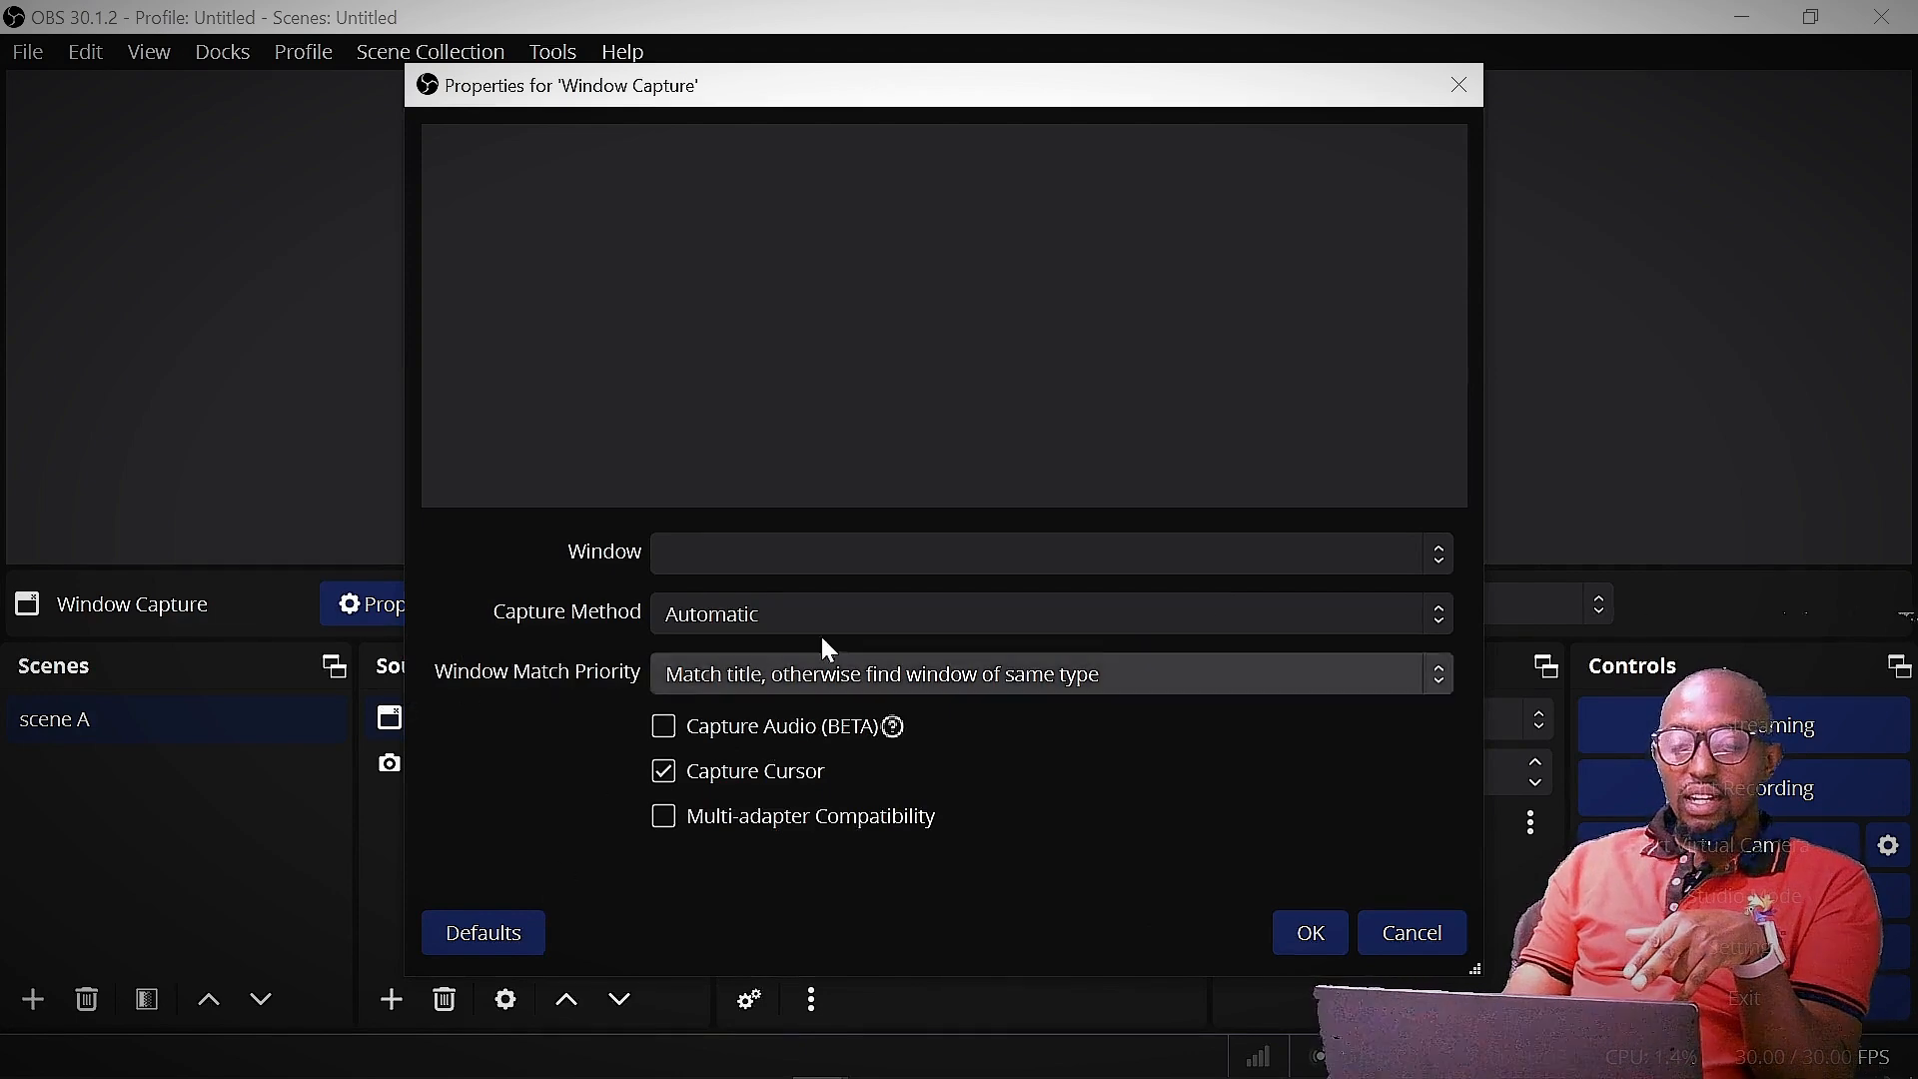
Reopen the Window Capture properties and set the captured window to the Chrome Color Picker page from RedKetchup.
left_click(1301, 938)
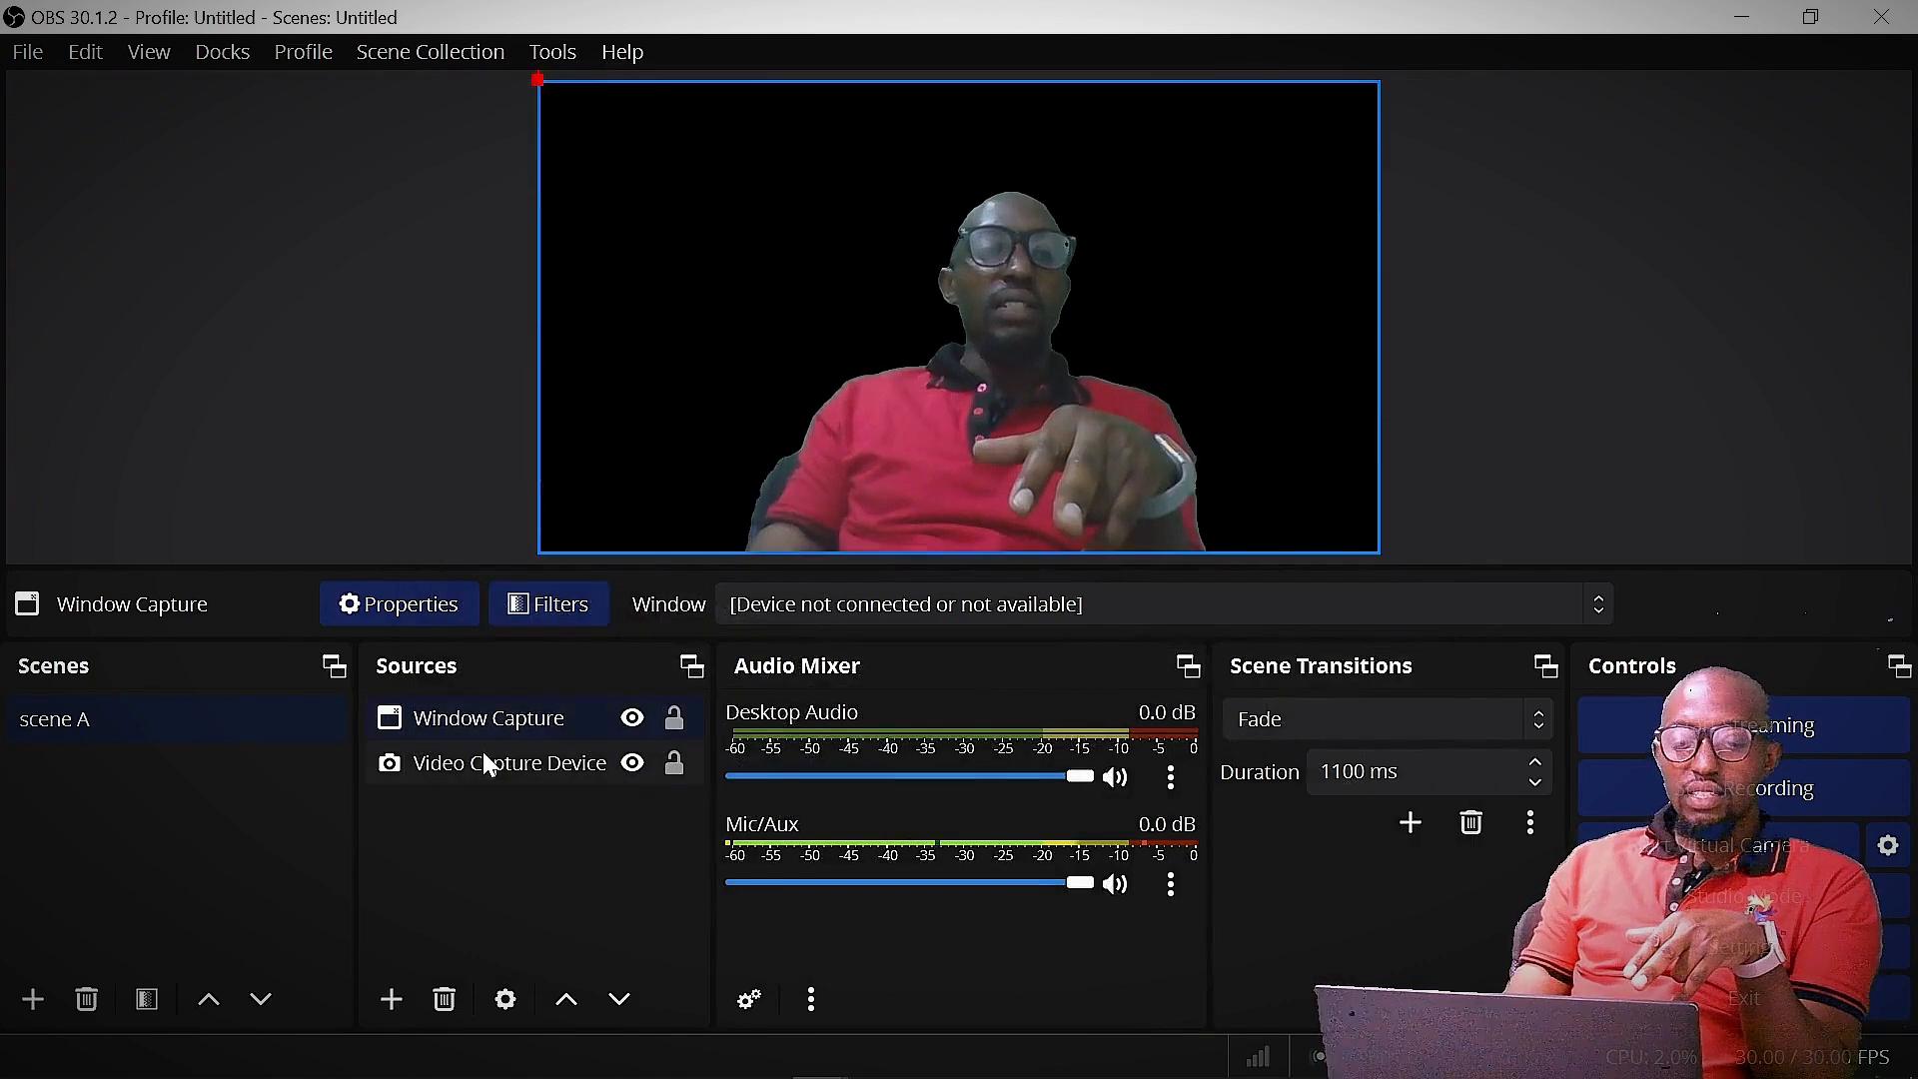
left_click(507, 728)
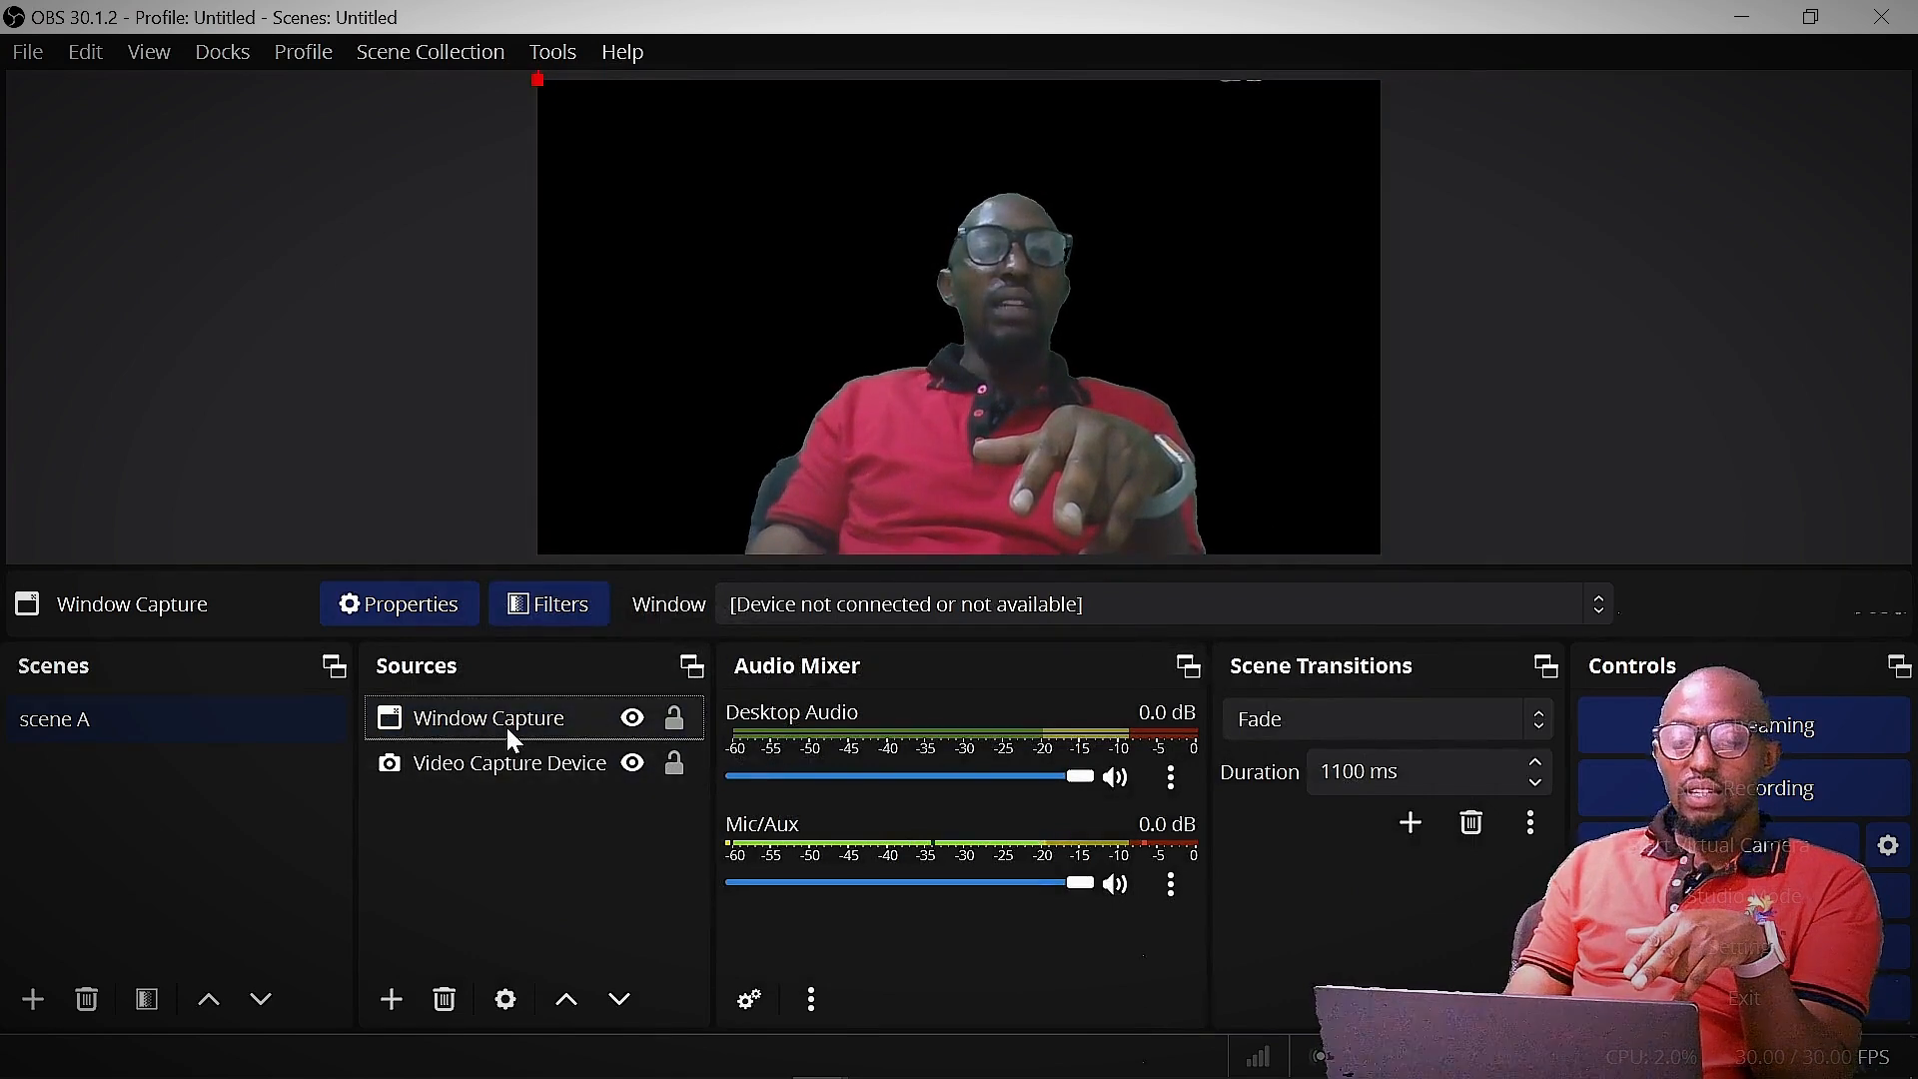
left_click(409, 611)
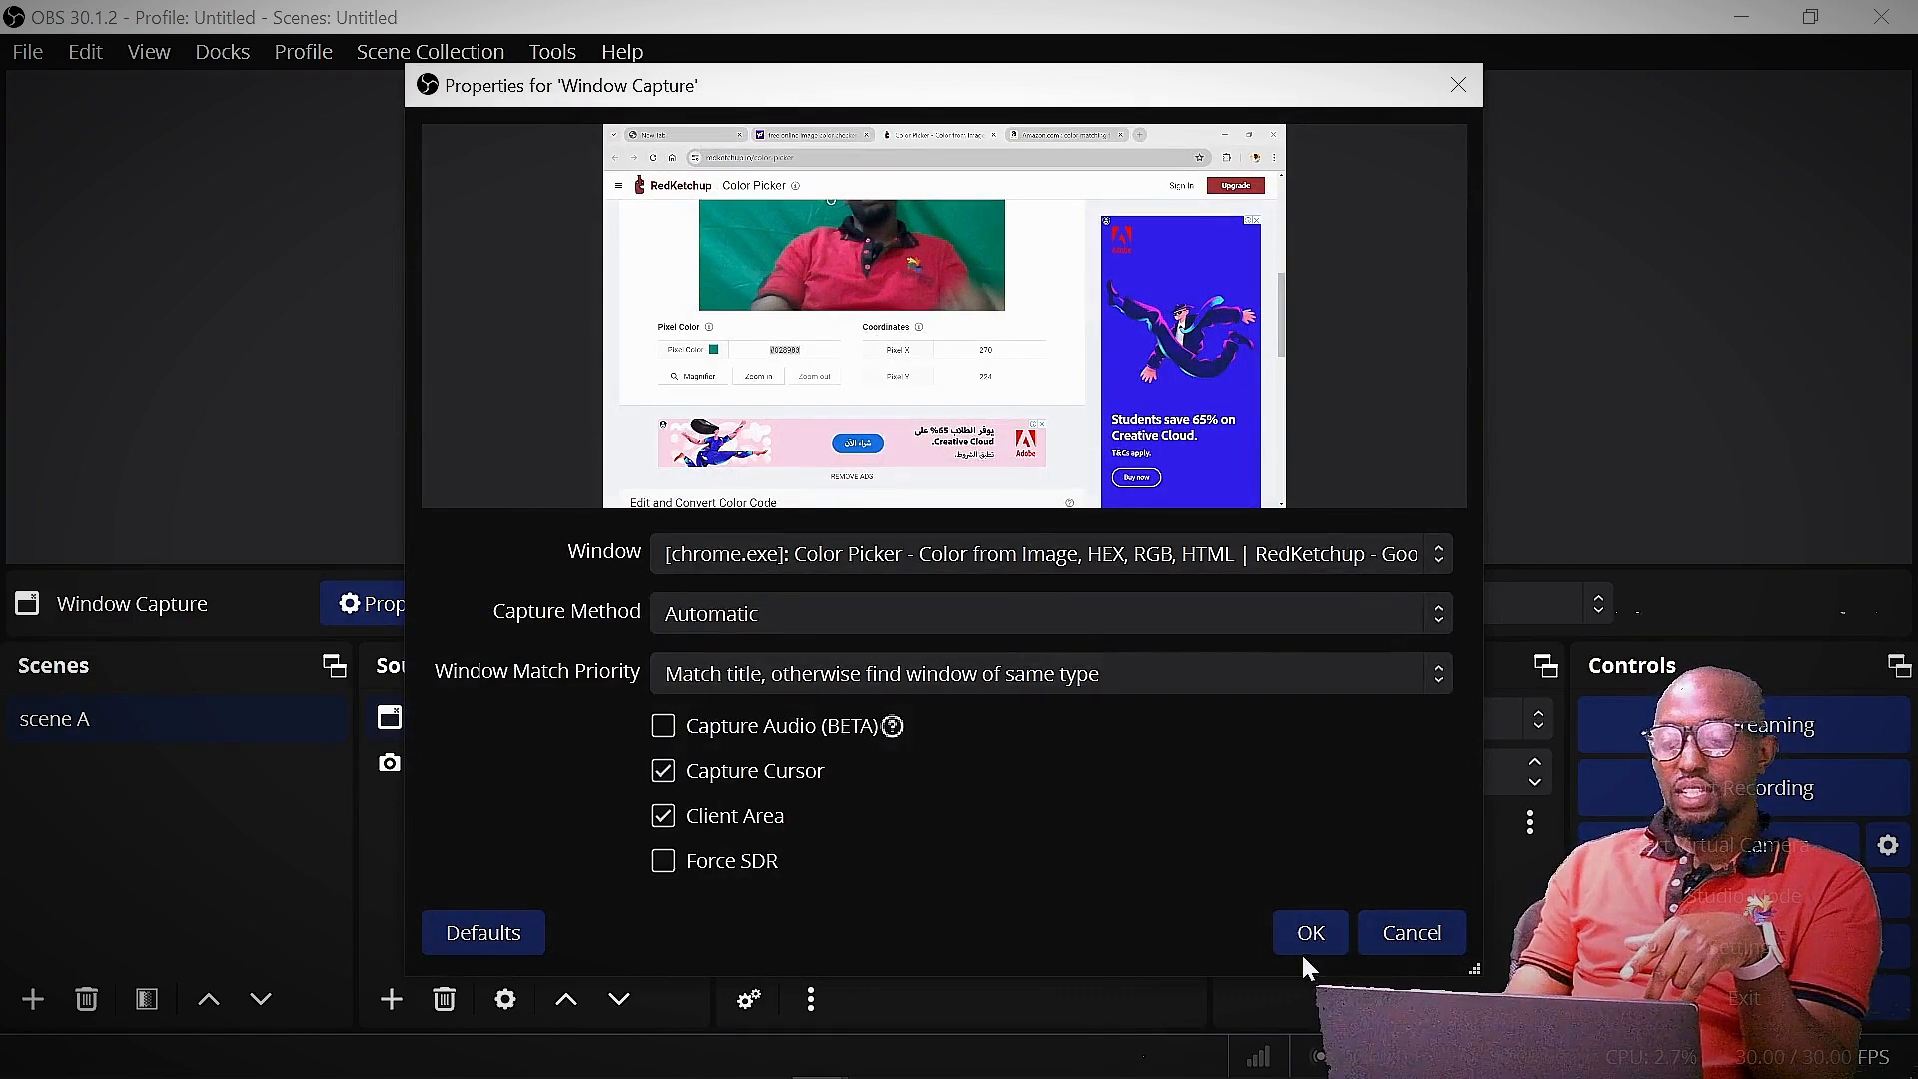
left_click(1319, 931)
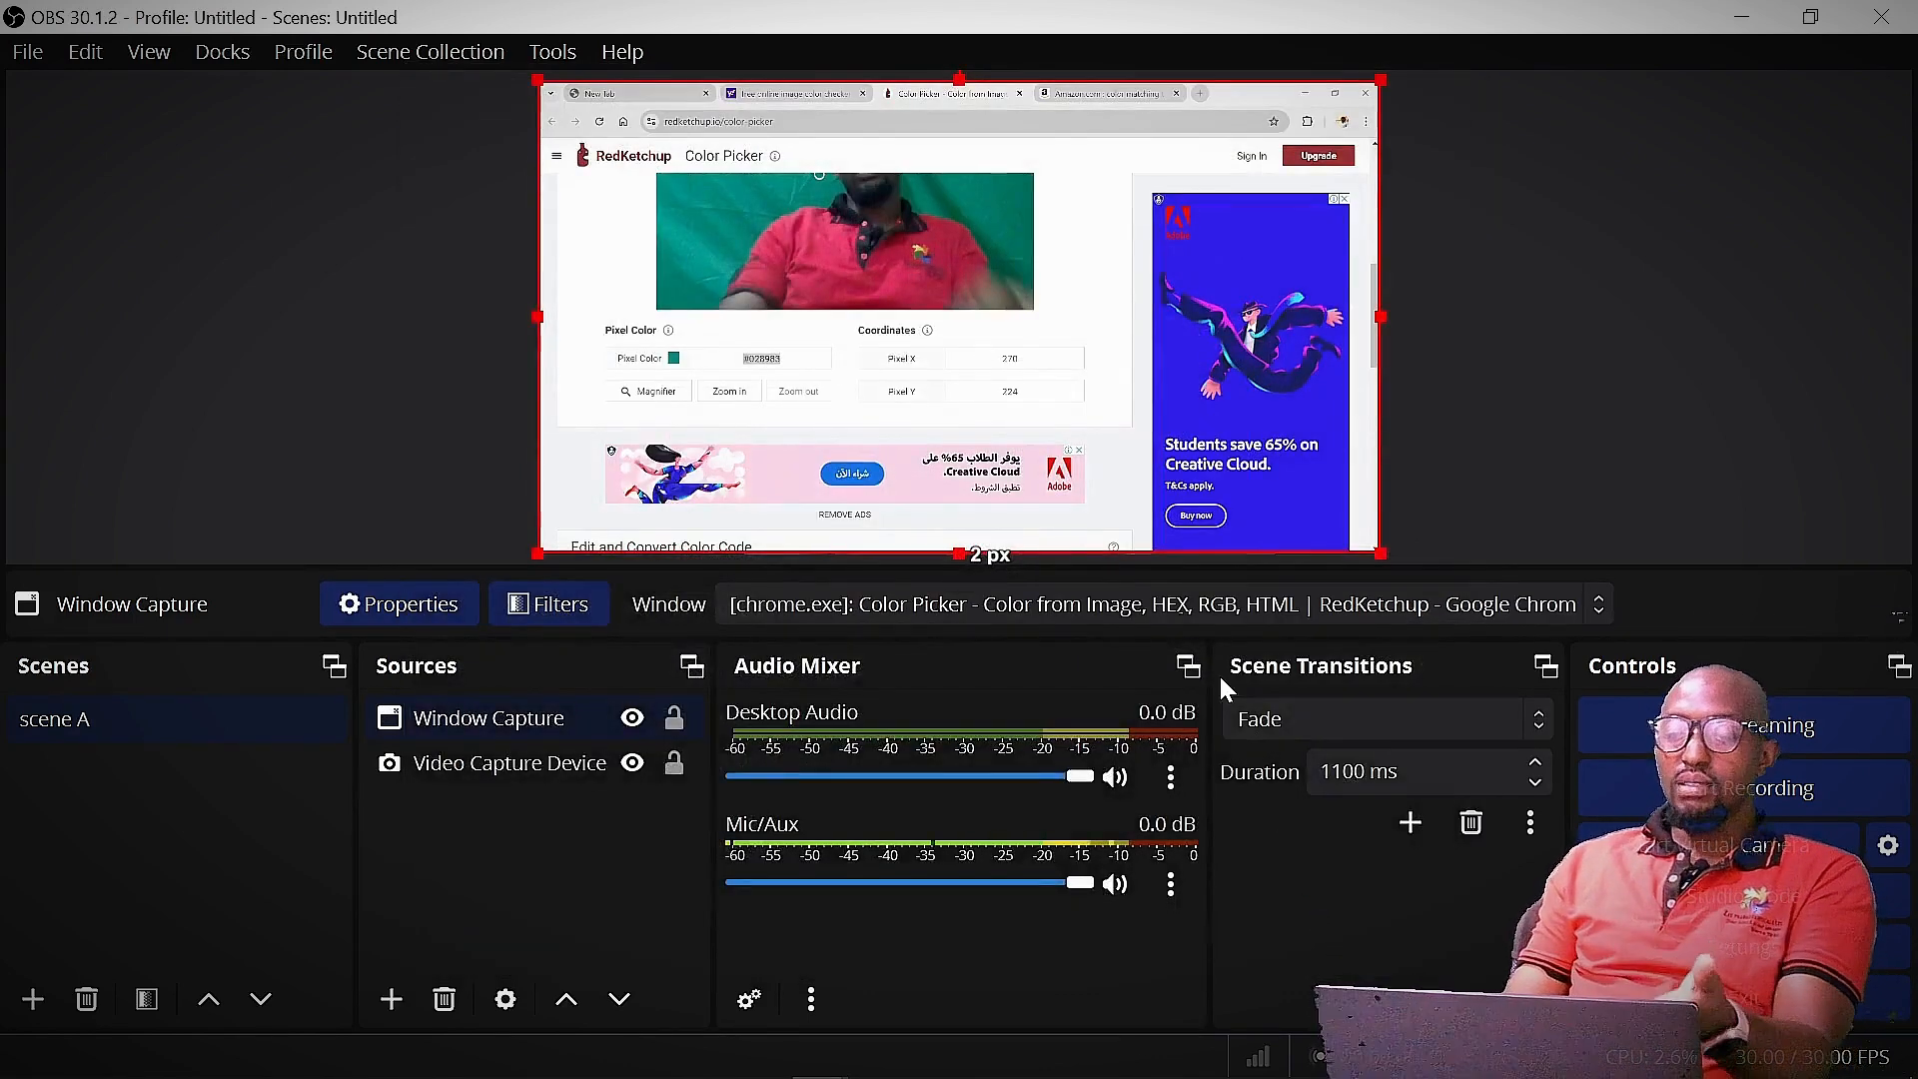
Move the Video Capture Device source above Window Capture so the webcam overlays the captured browser.
left_click(500, 763)
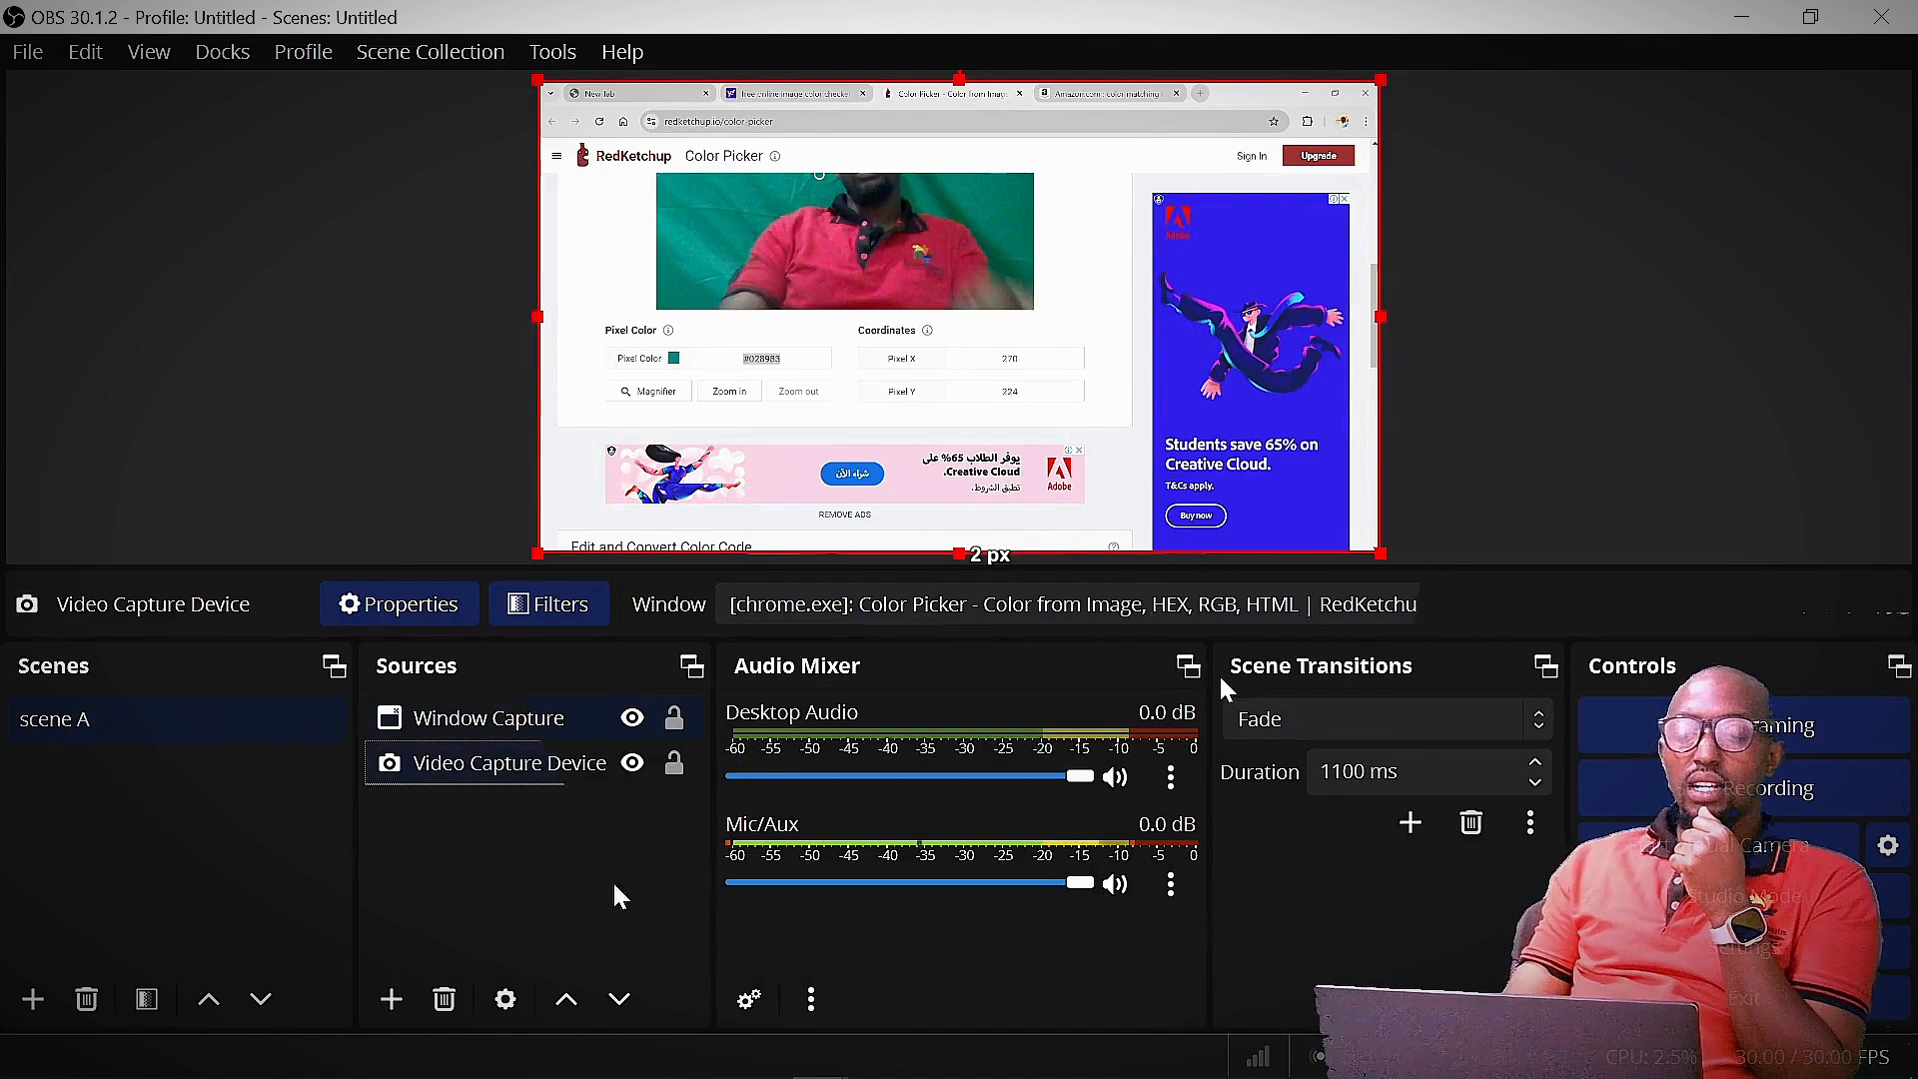
left_click(566, 999)
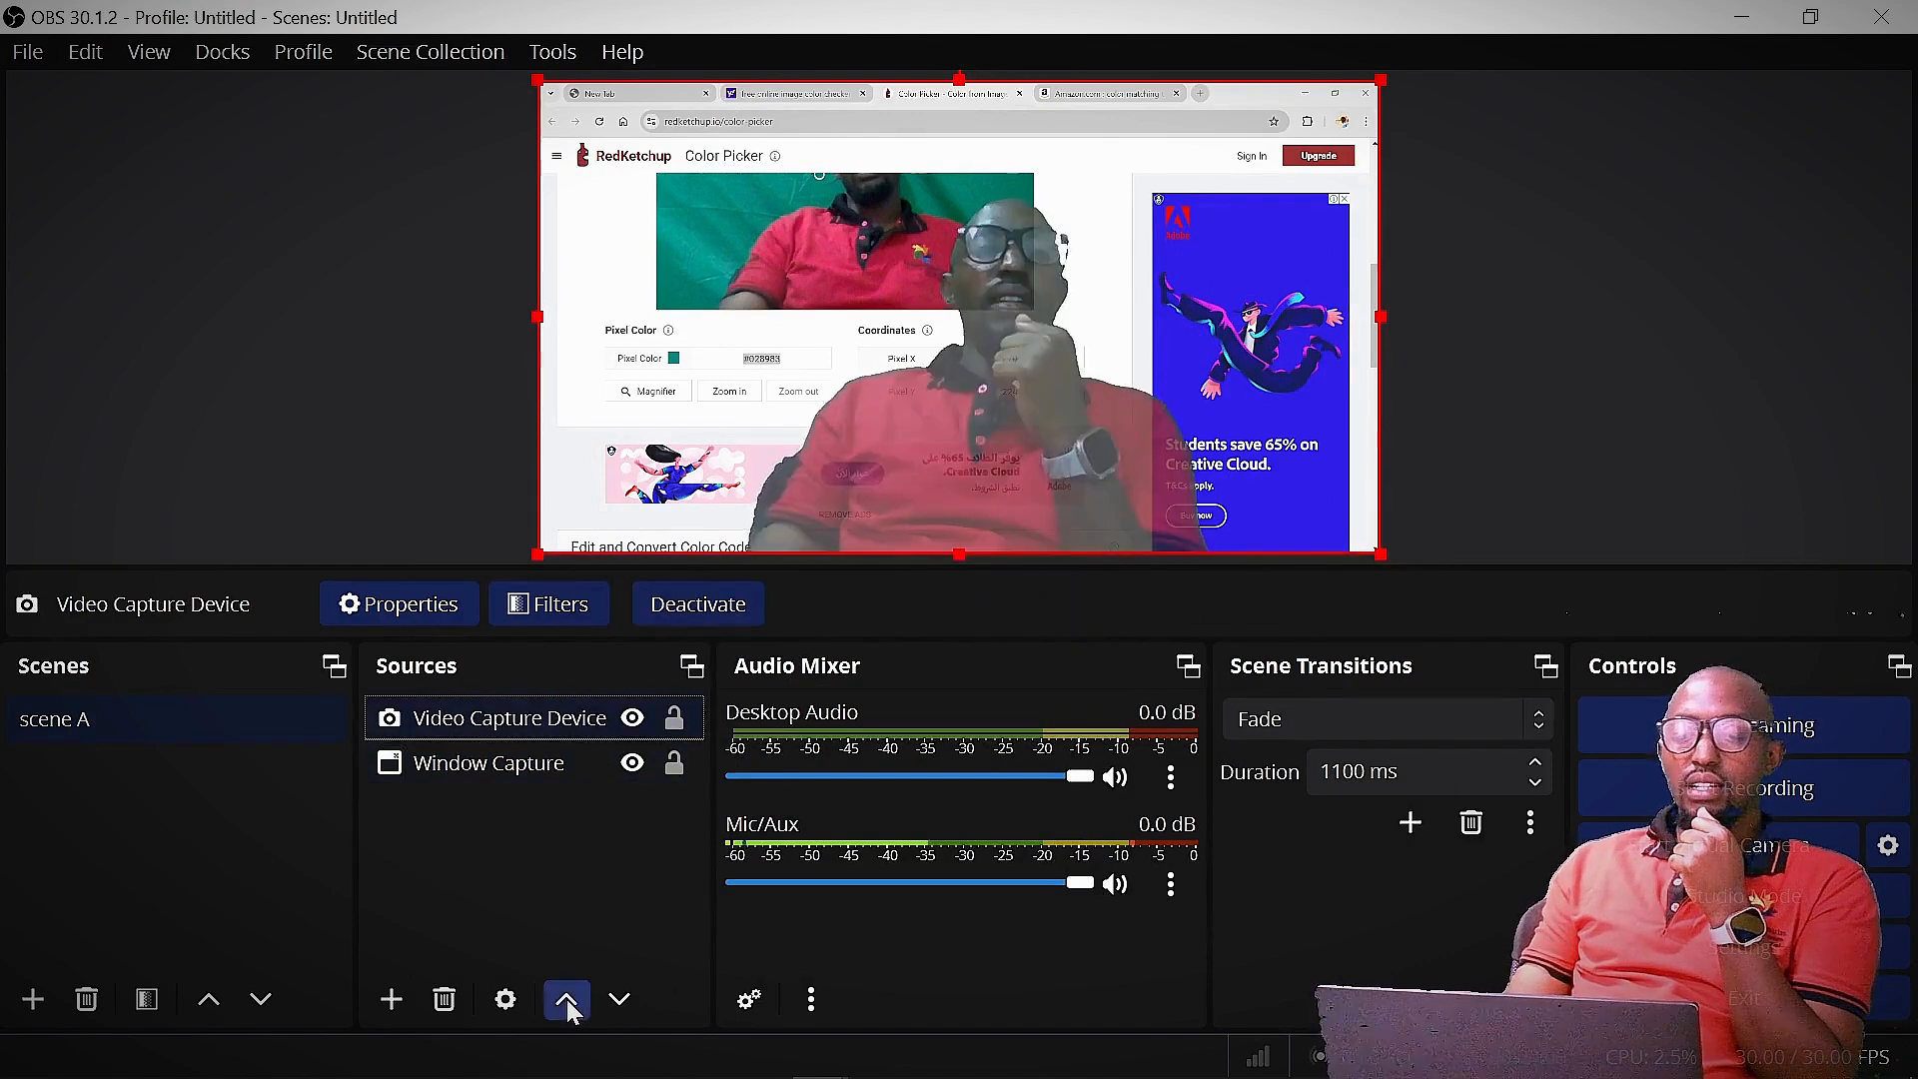
left_click(995, 427)
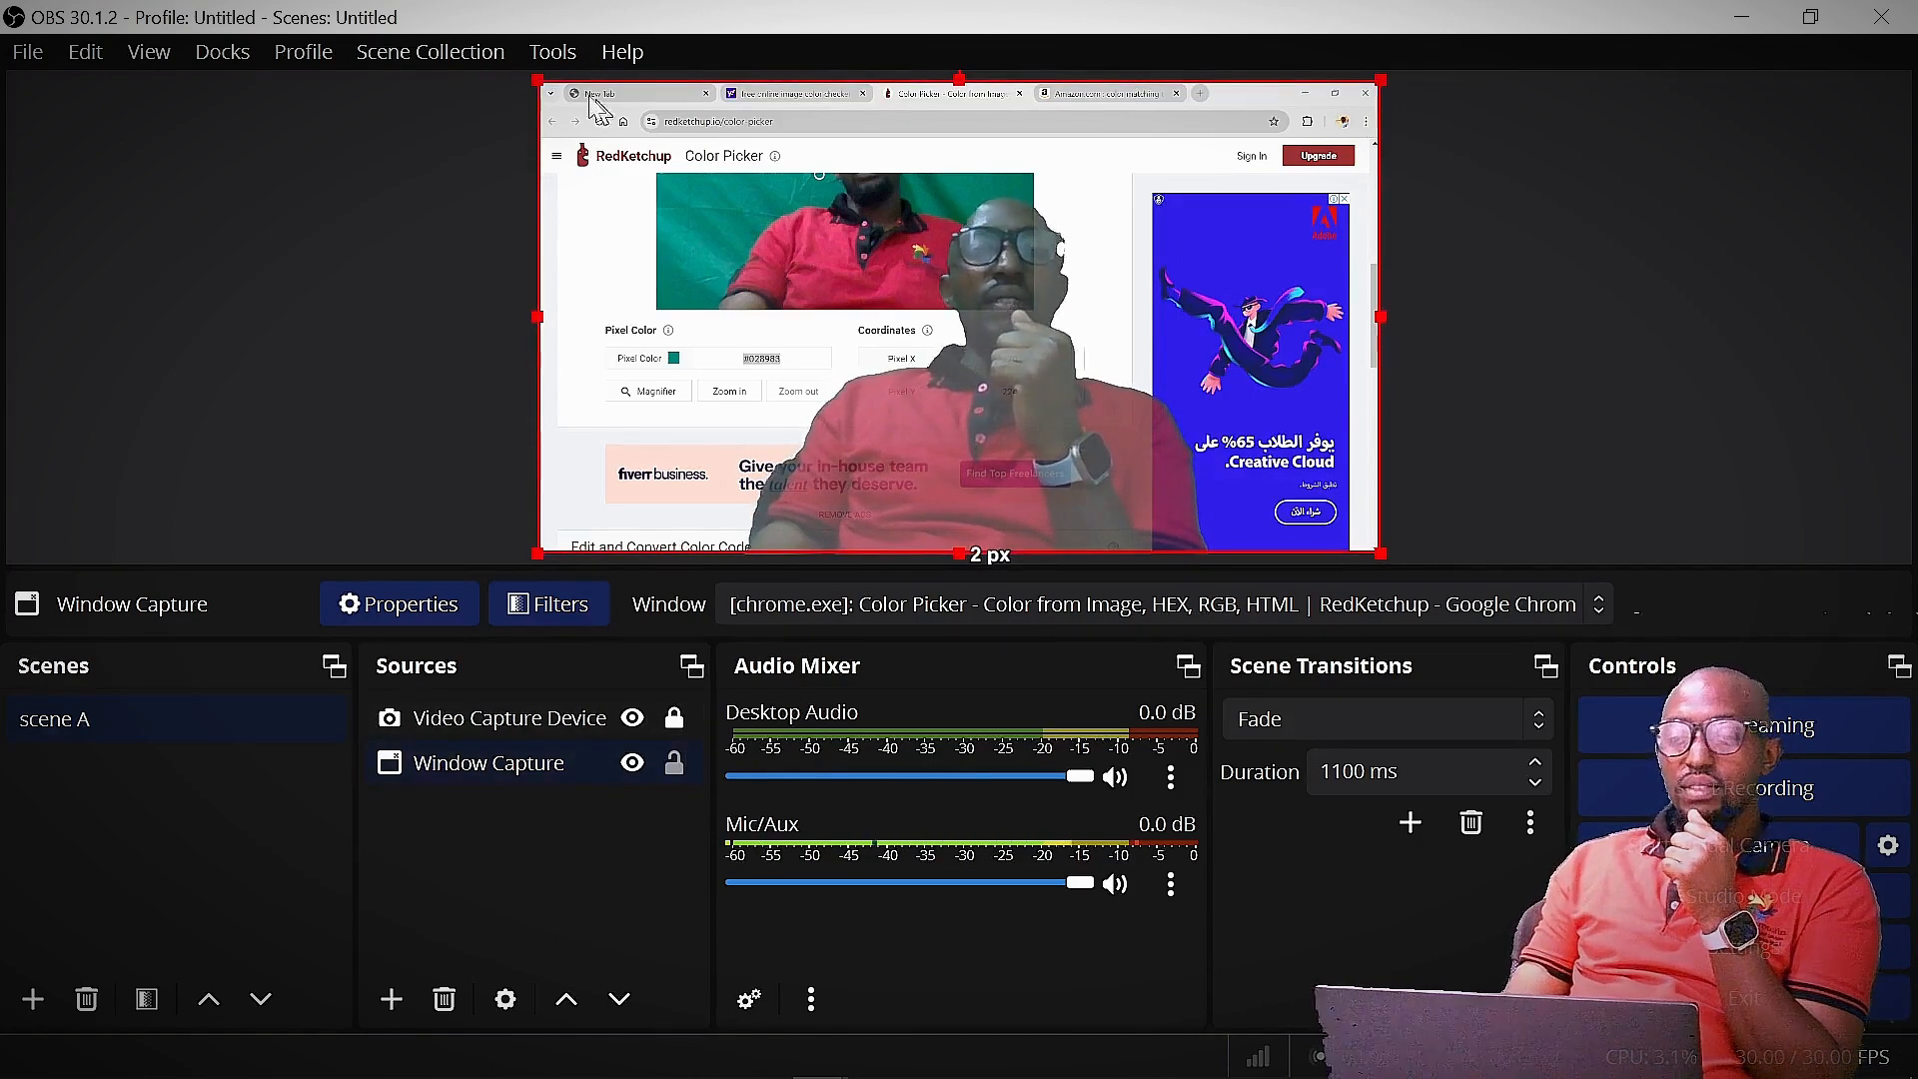
Lock the Window Capture source, leave the Video Capture Device unlocked, and select the webcam overlay in the preview.
mouse_move(530, 77)
left_mouse_down()
mouse_move(591, 86)
mouse_move(737, 193)
mouse_move(536, 86)
left_mouse_up()
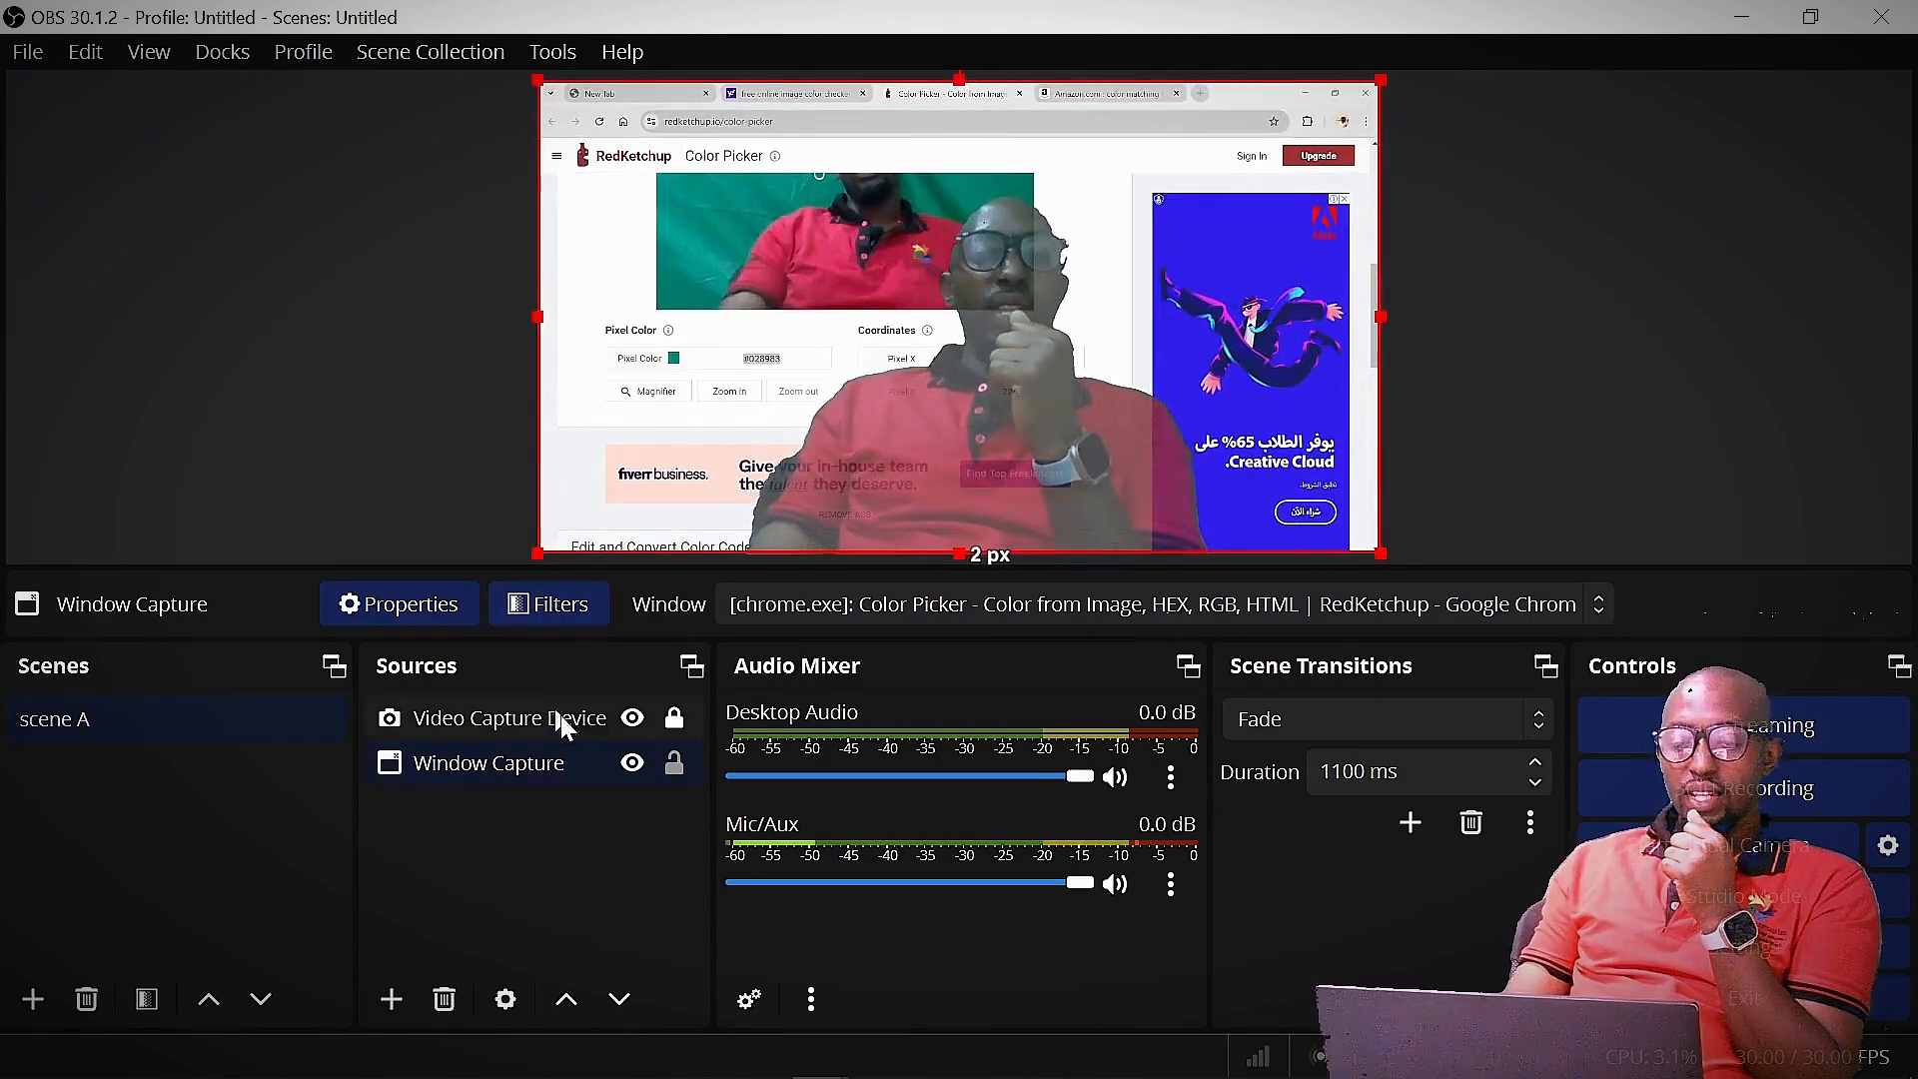
left_click(674, 764)
left_click(600, 152)
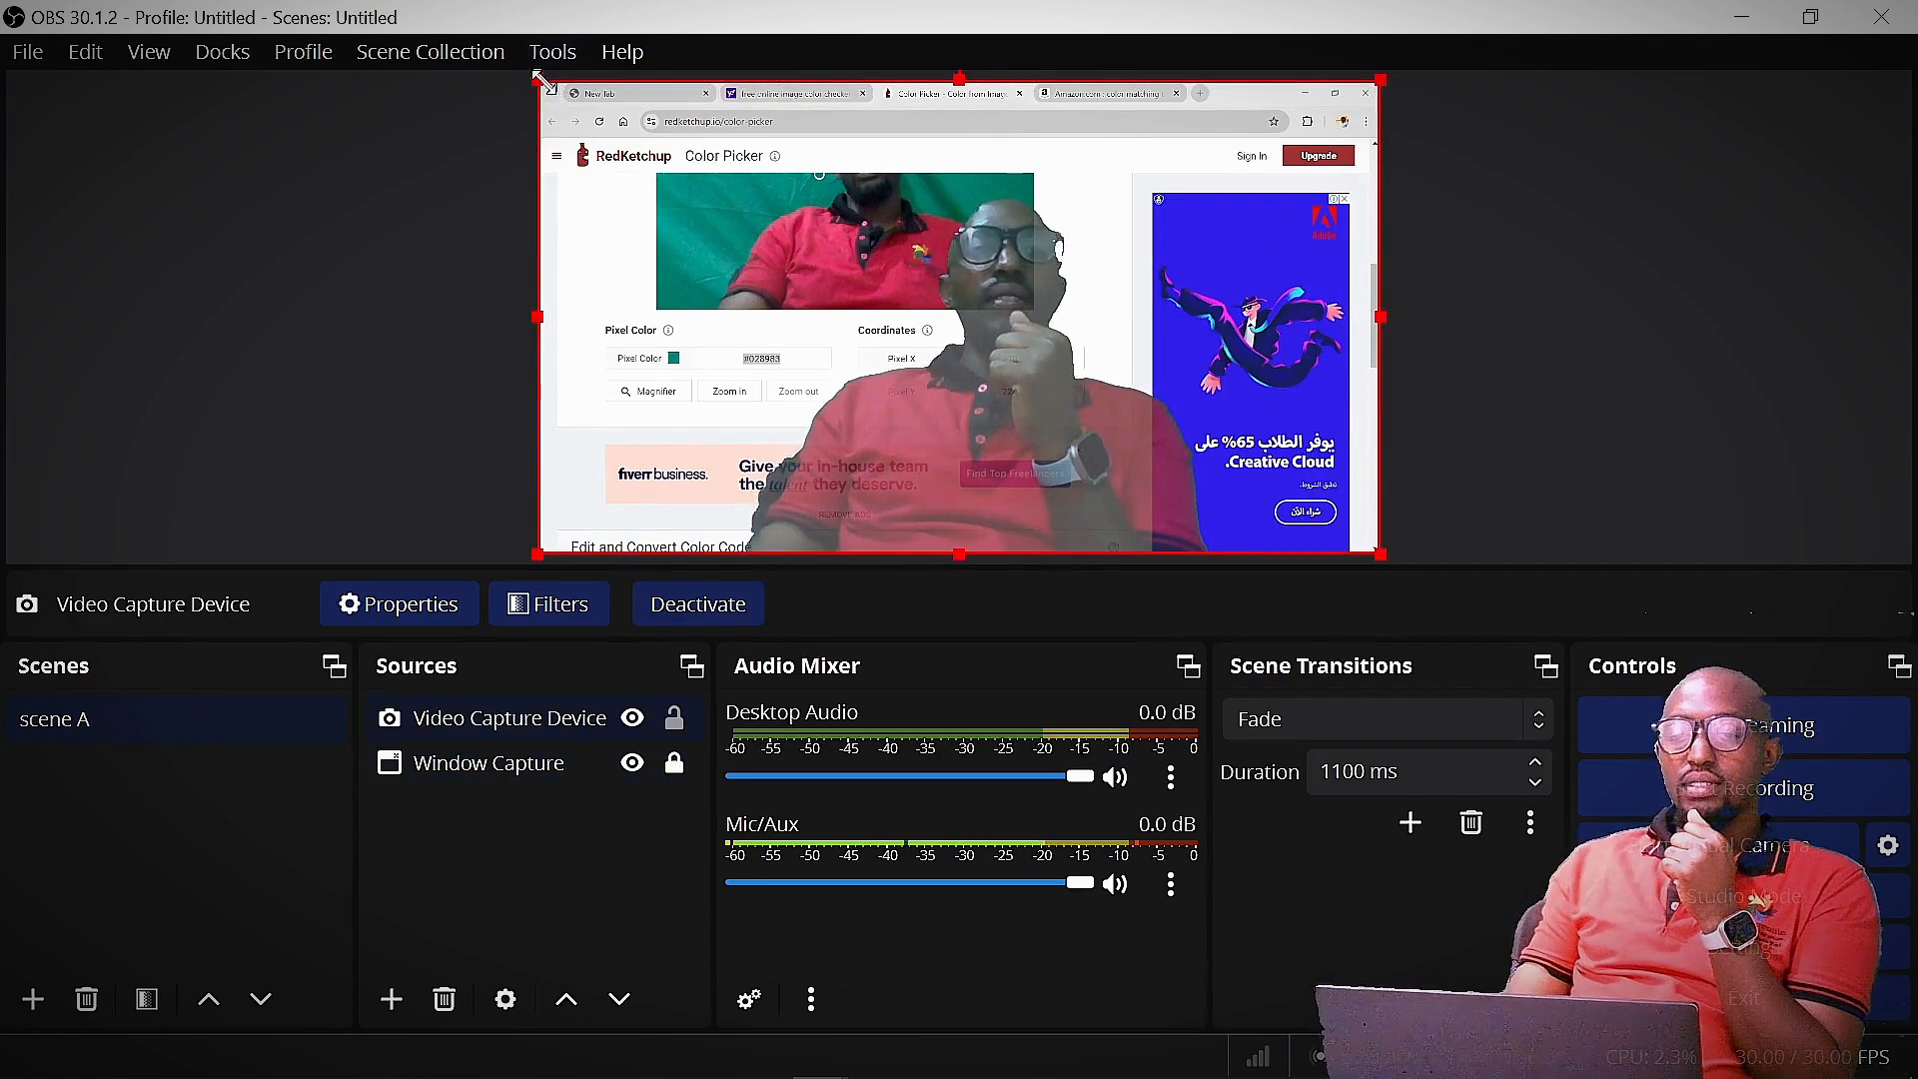
Shrink the webcam overlay to a bounding box of about 923 by 728 px and move it to the canvas's lower-left corner.
left_click_drag(541, 80, 976, 235)
mouse_move(1159, 397)
left_mouse_down()
mouse_move(1169, 321)
mouse_move(1174, 393)
left_mouse_up()
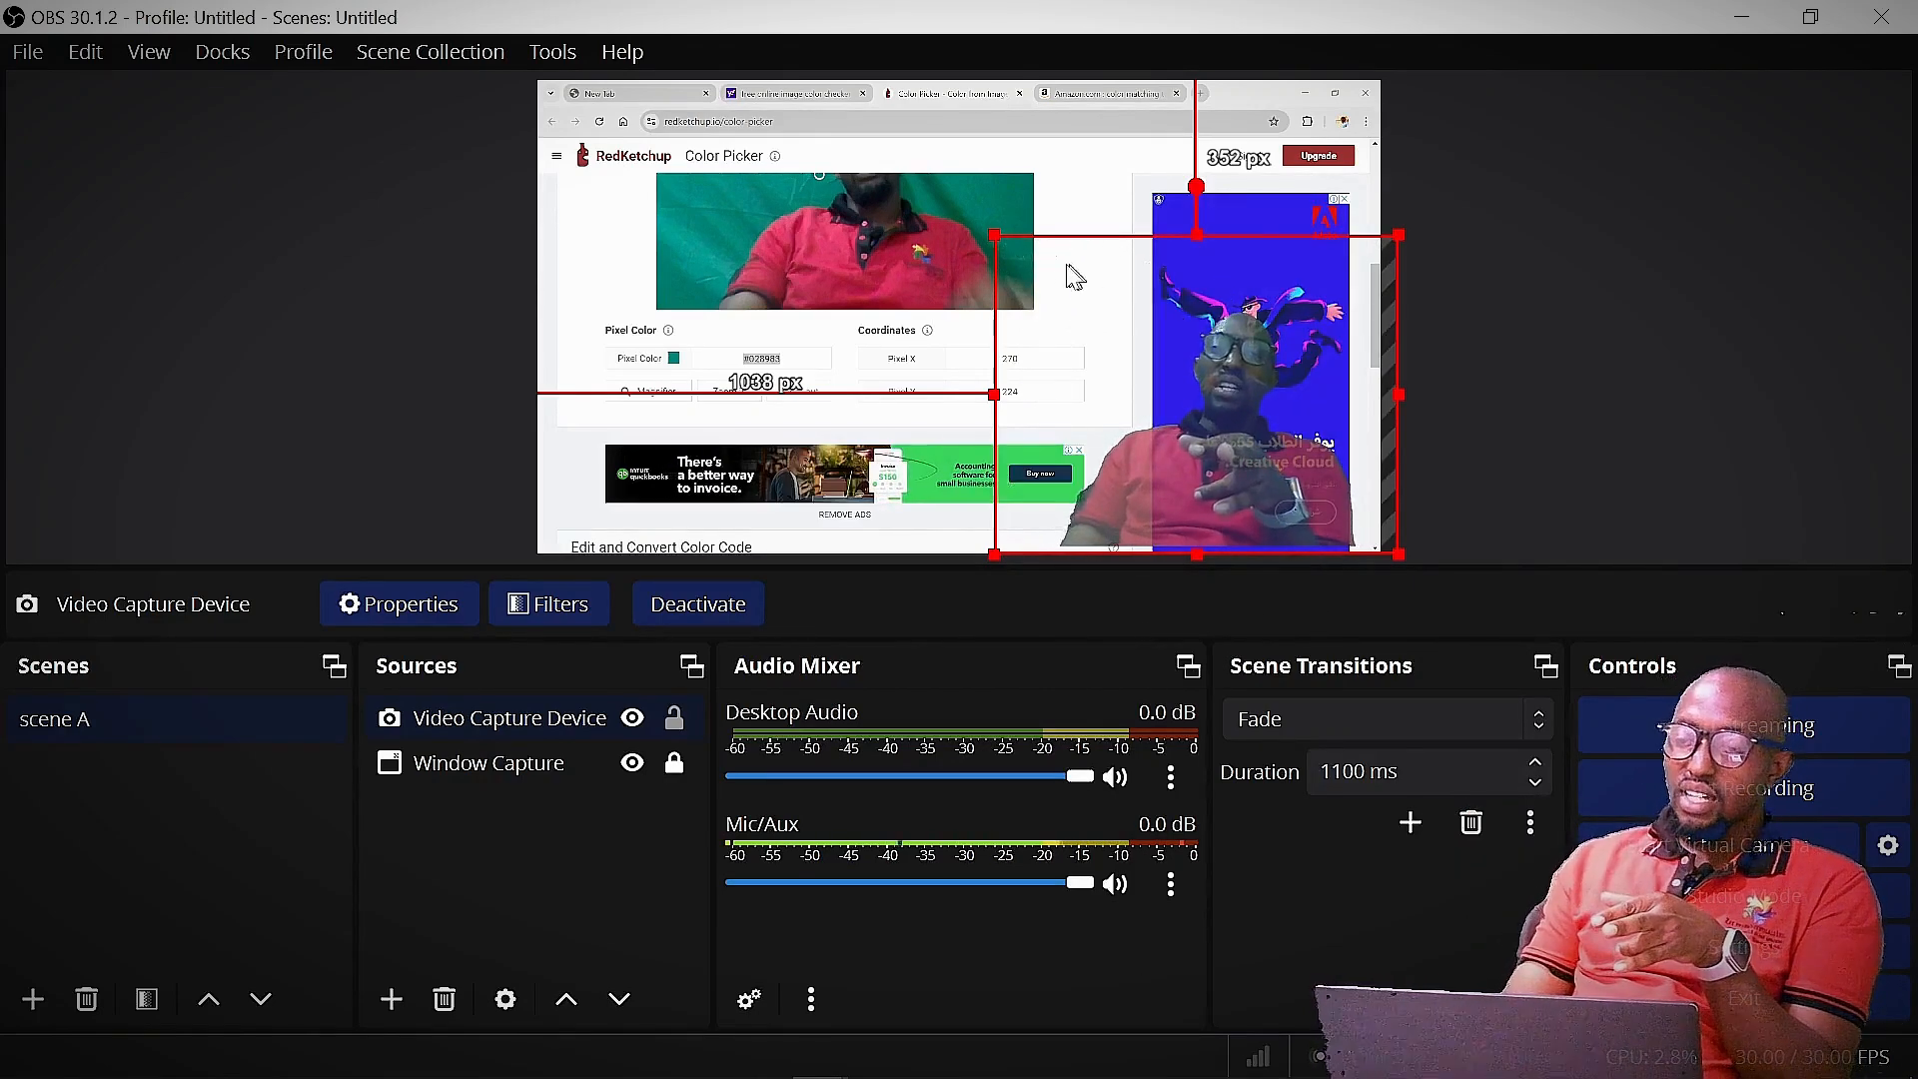
left_click_drag(1229, 297, 704, 355)
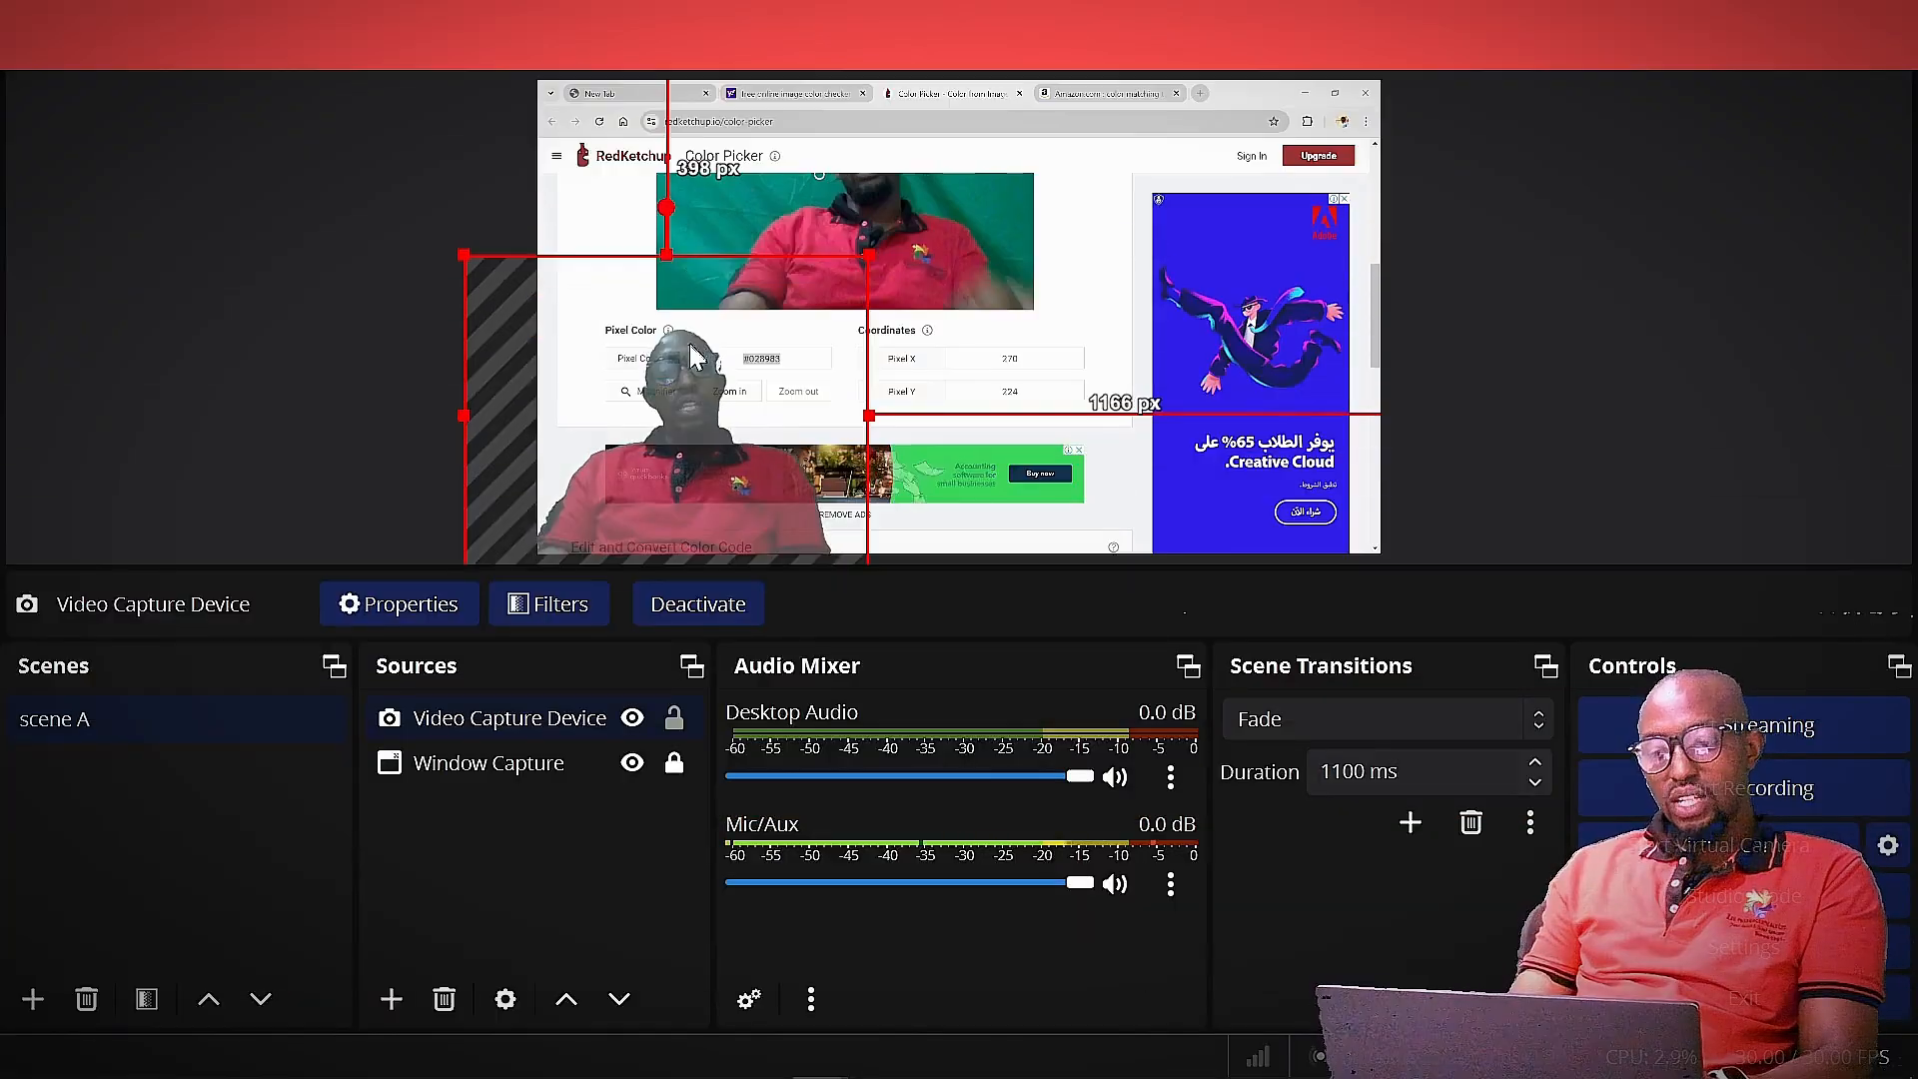
Edit the webcam overlay's transform and set its bounding box type to No bounds.
right_click(680, 377)
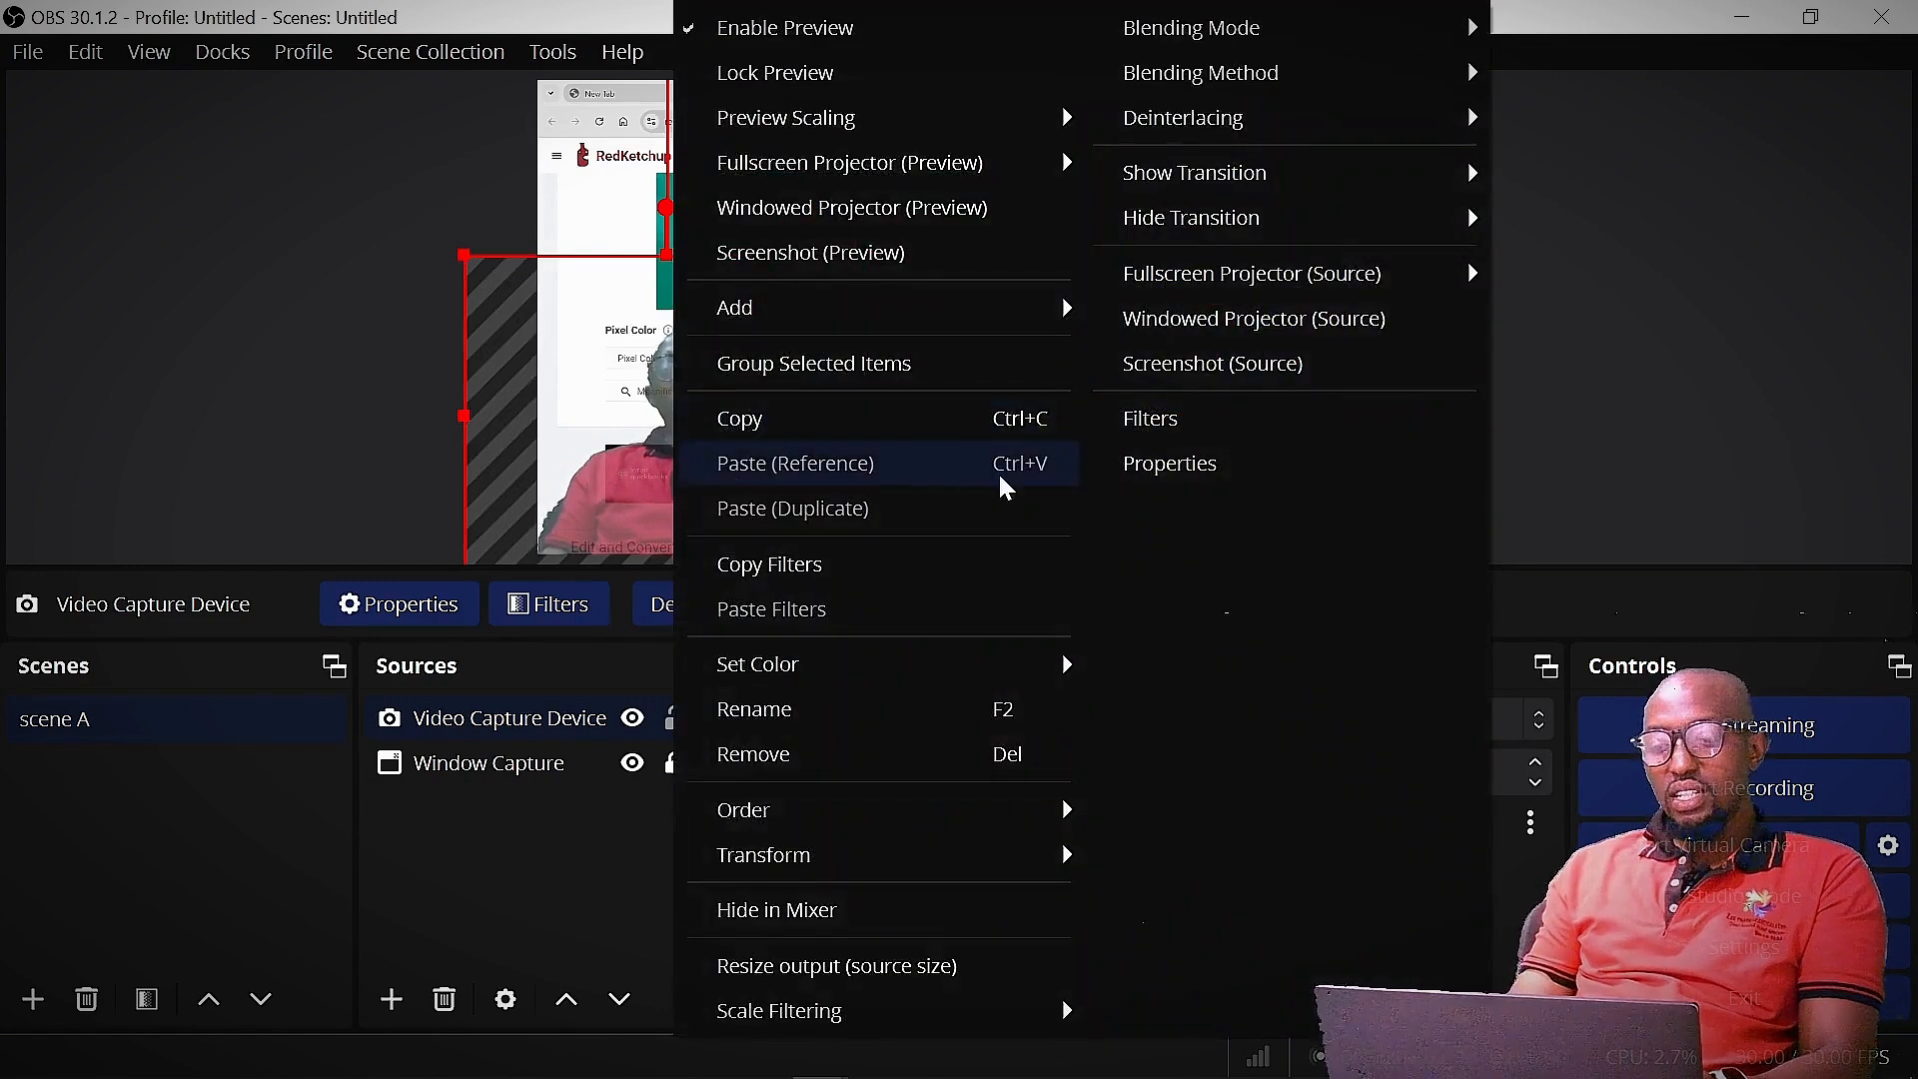
mouse_move(821, 865)
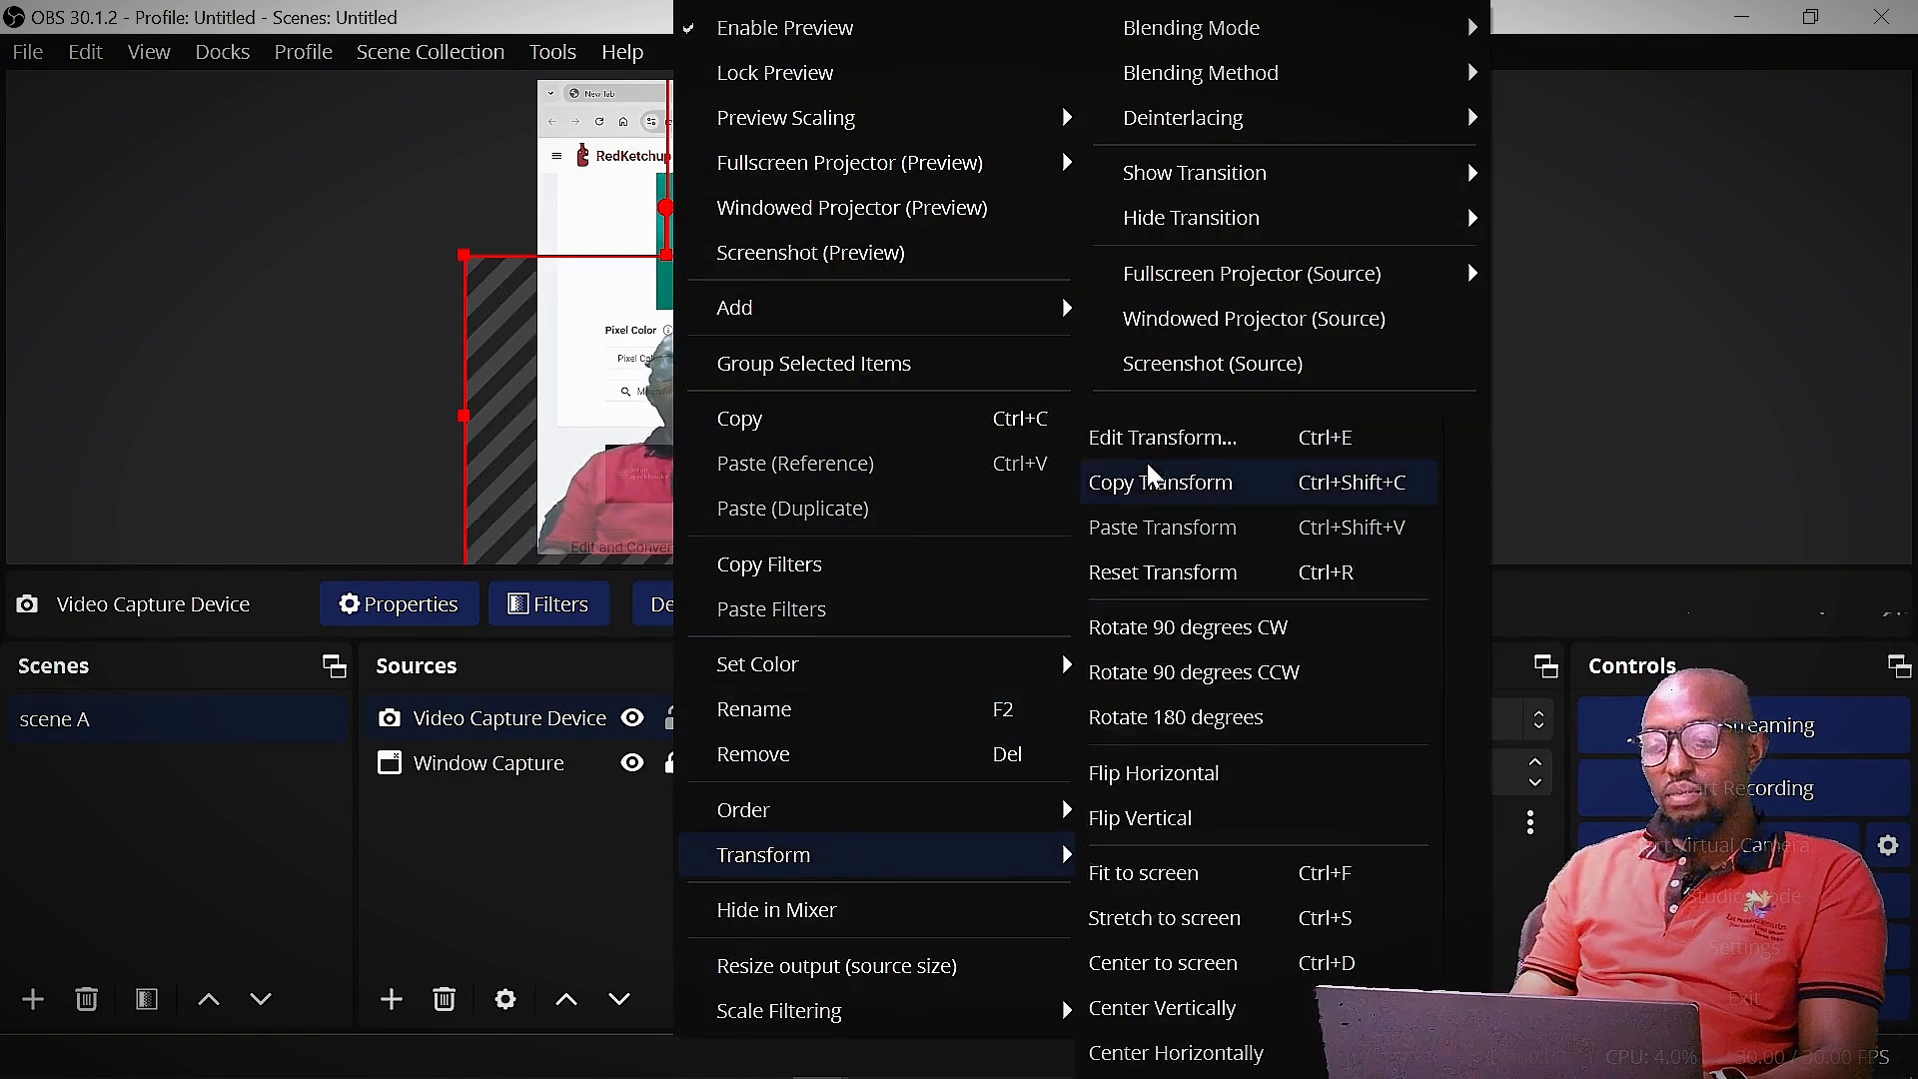
left_click(1126, 436)
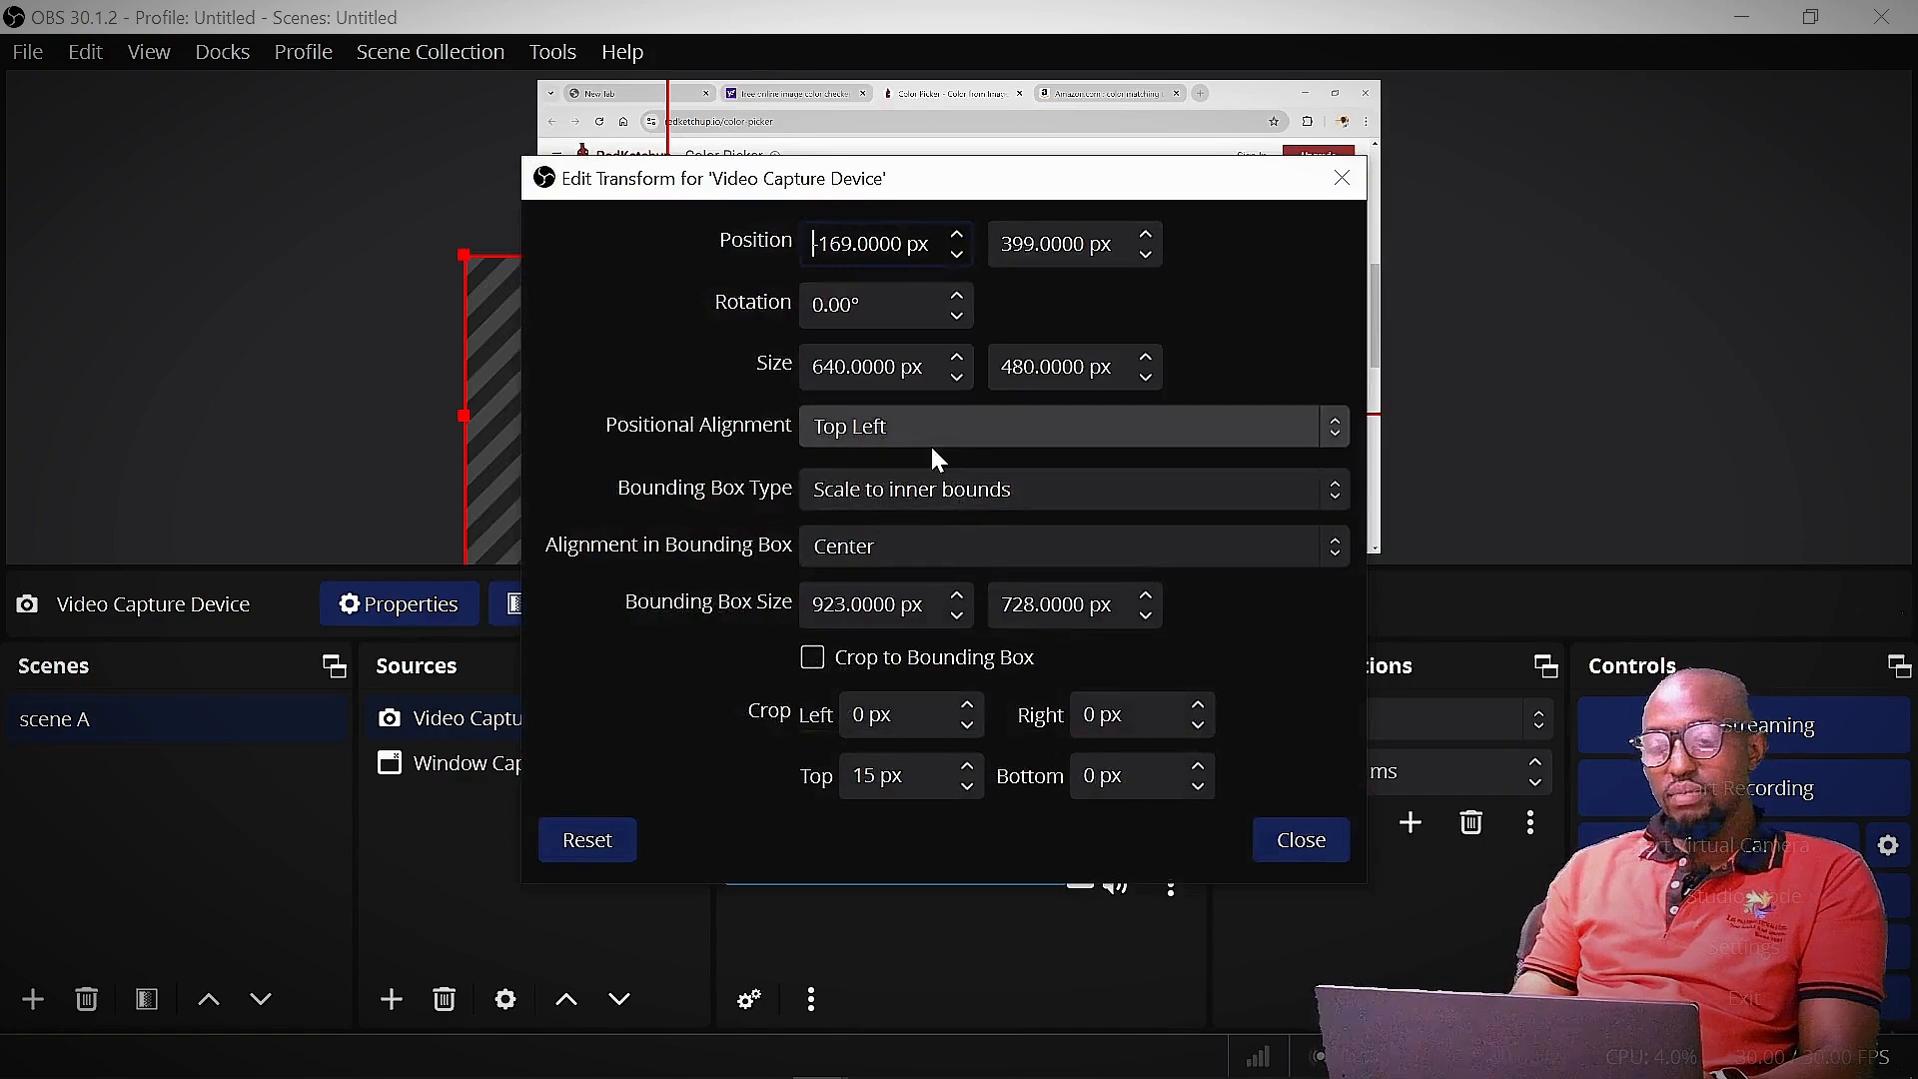
left_click(935, 493)
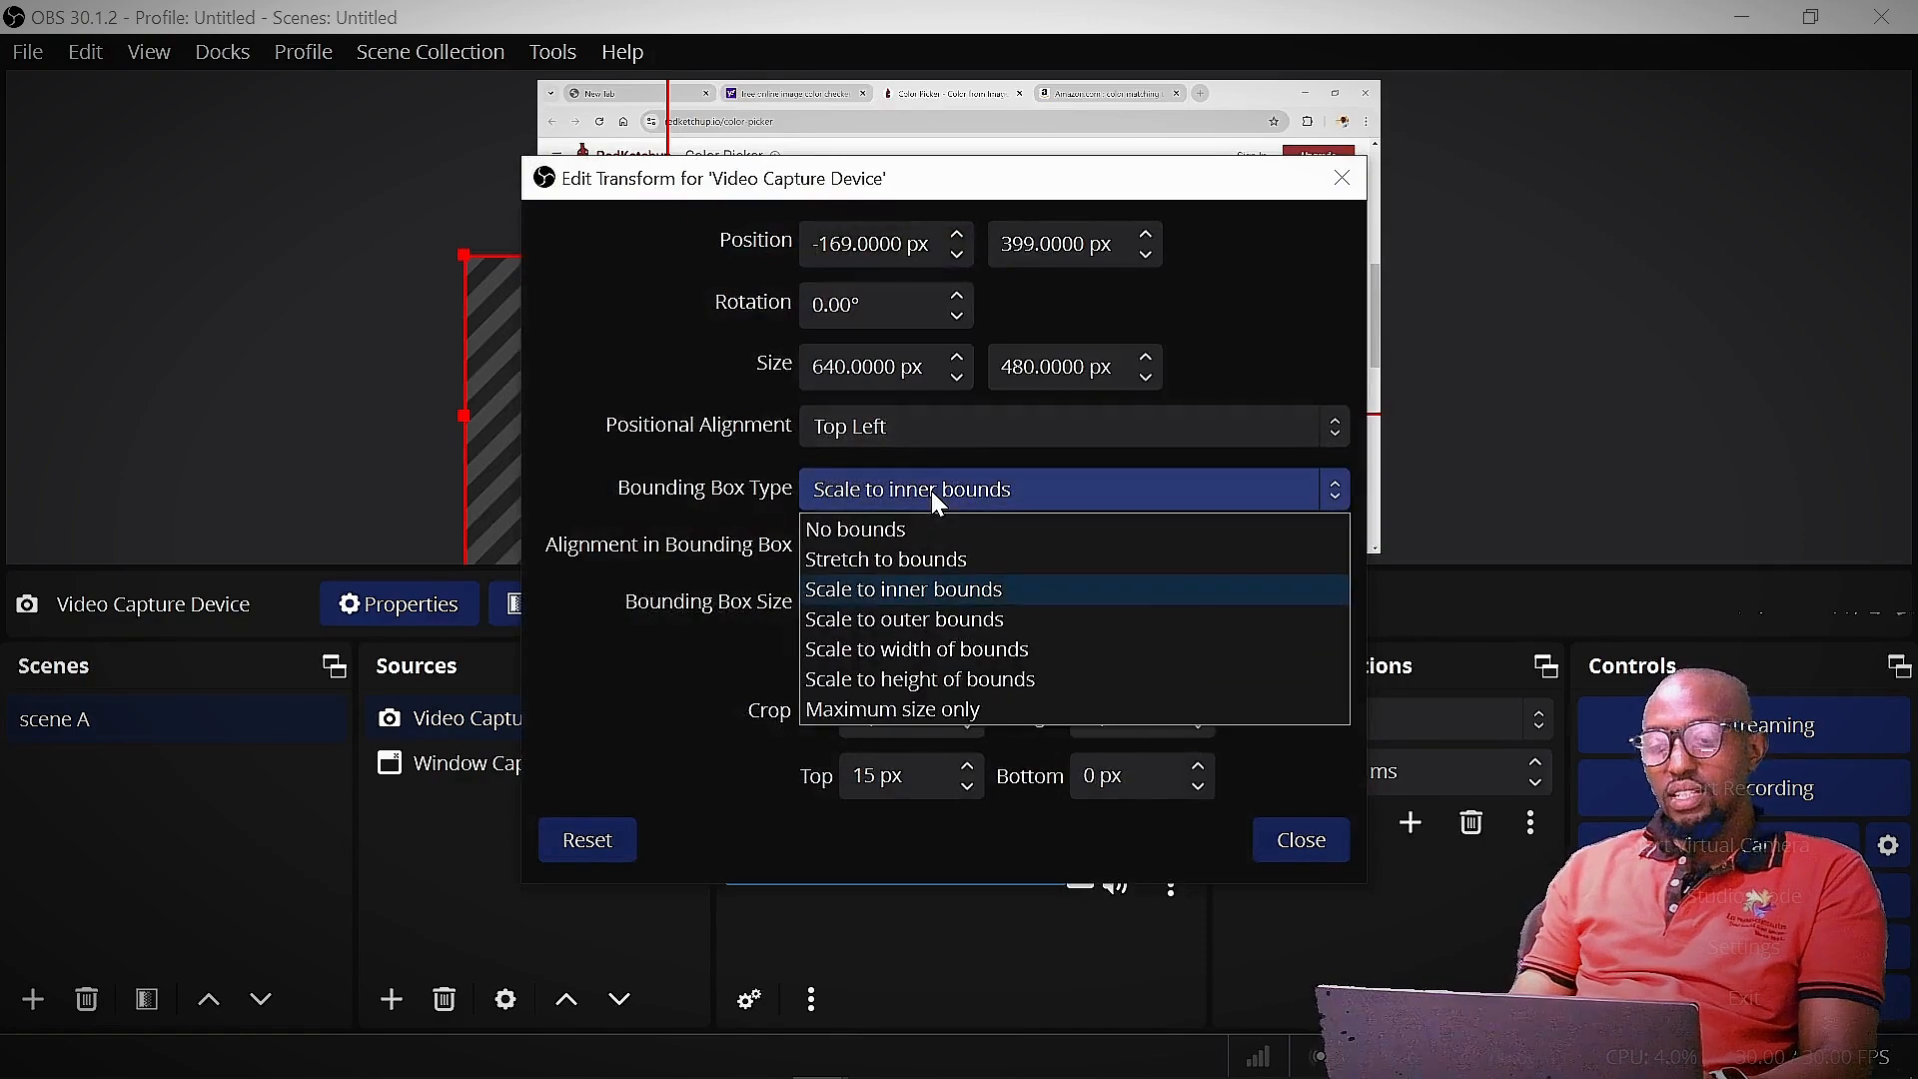
left_click(893, 528)
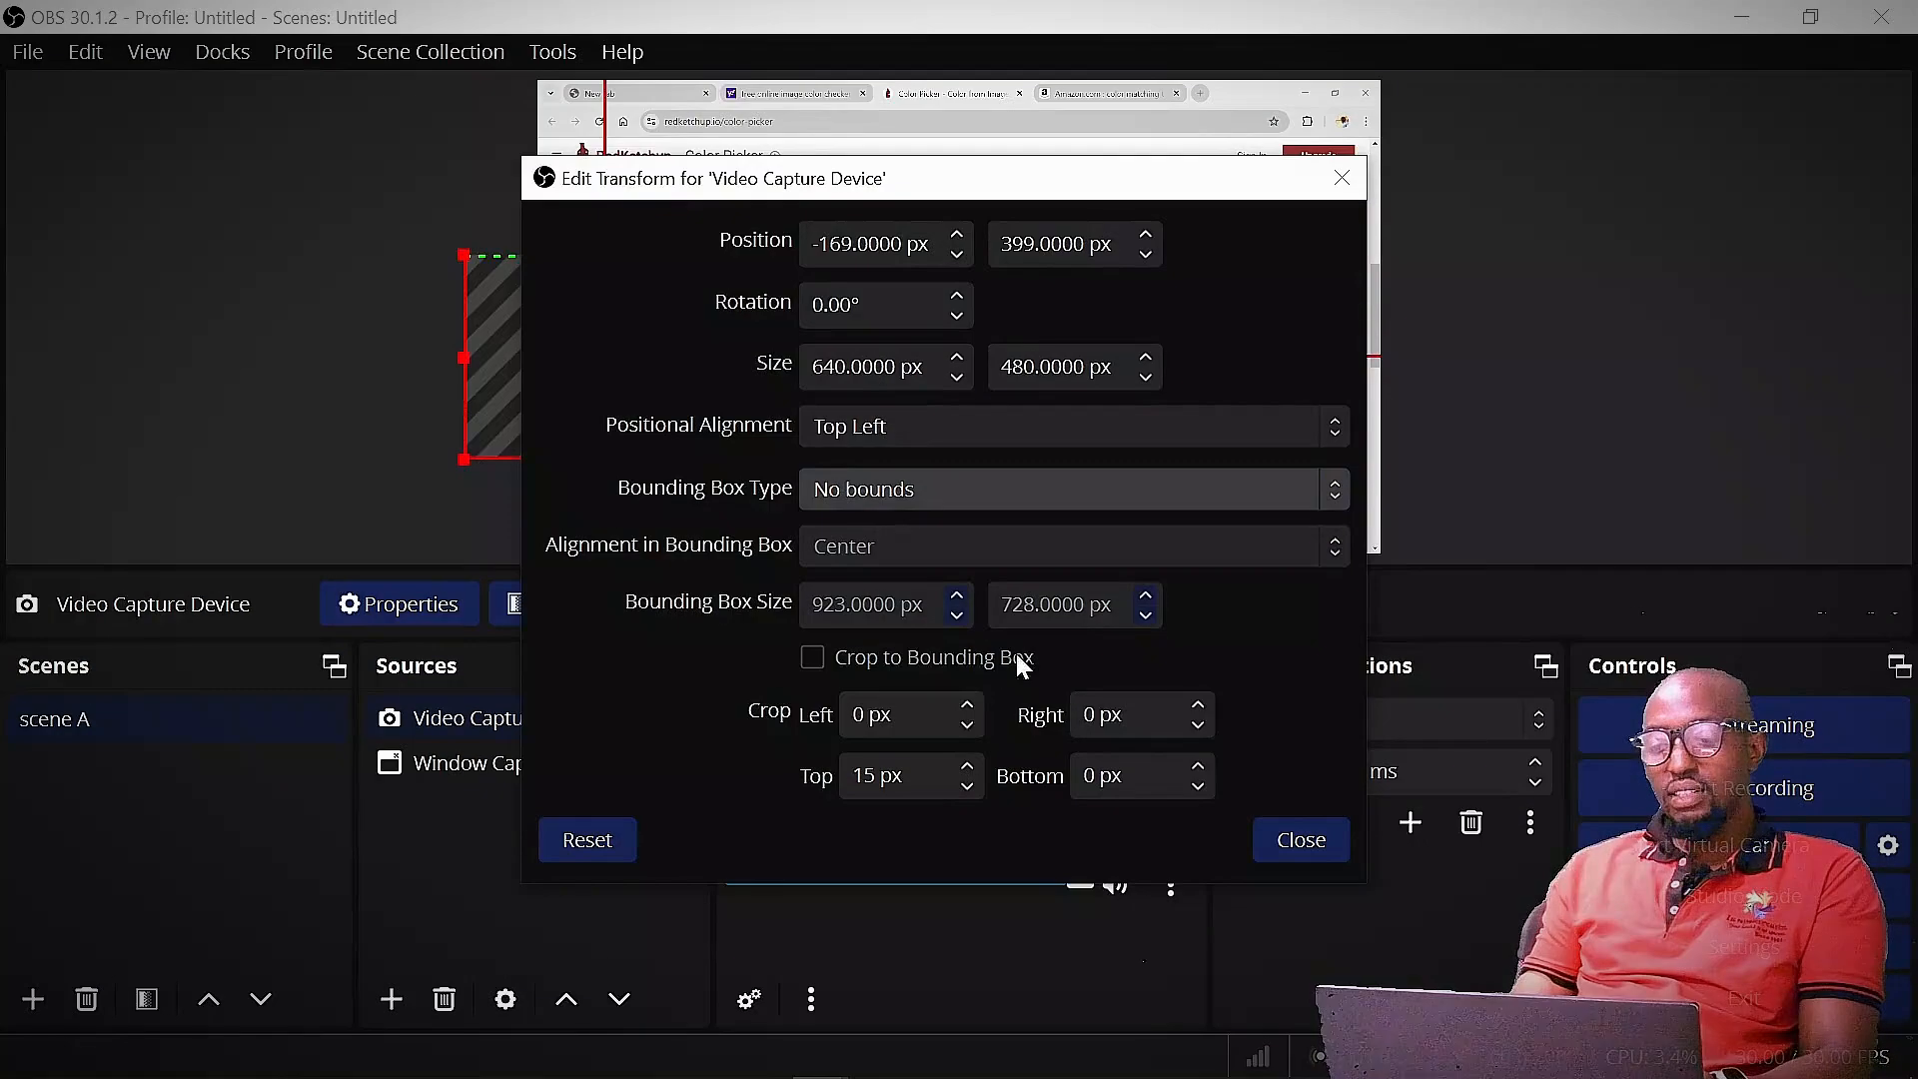
left_click(1317, 844)
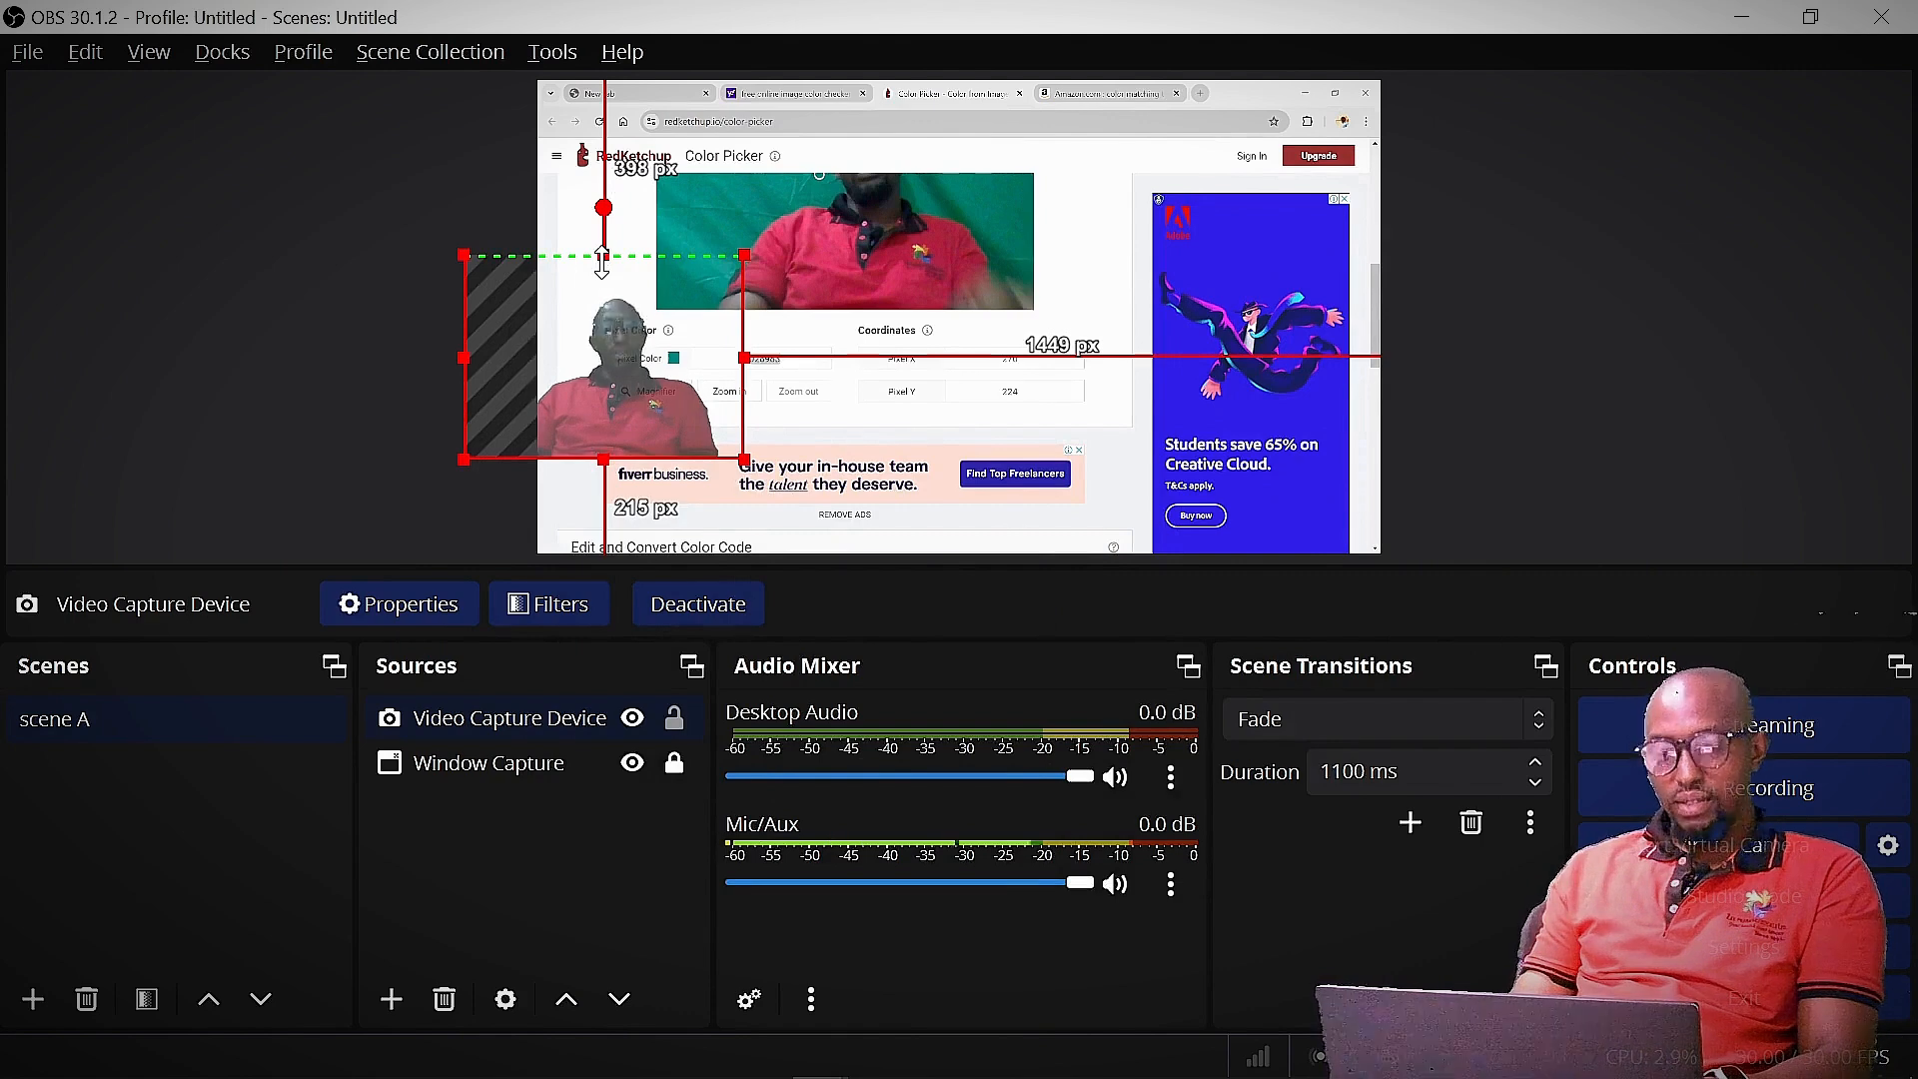
Move the webcam overlay down into the canvas's lower-left corner, about 620 px below the canvas's upper edge, and deselect it.
left_click_drag(603, 262, 603, 264)
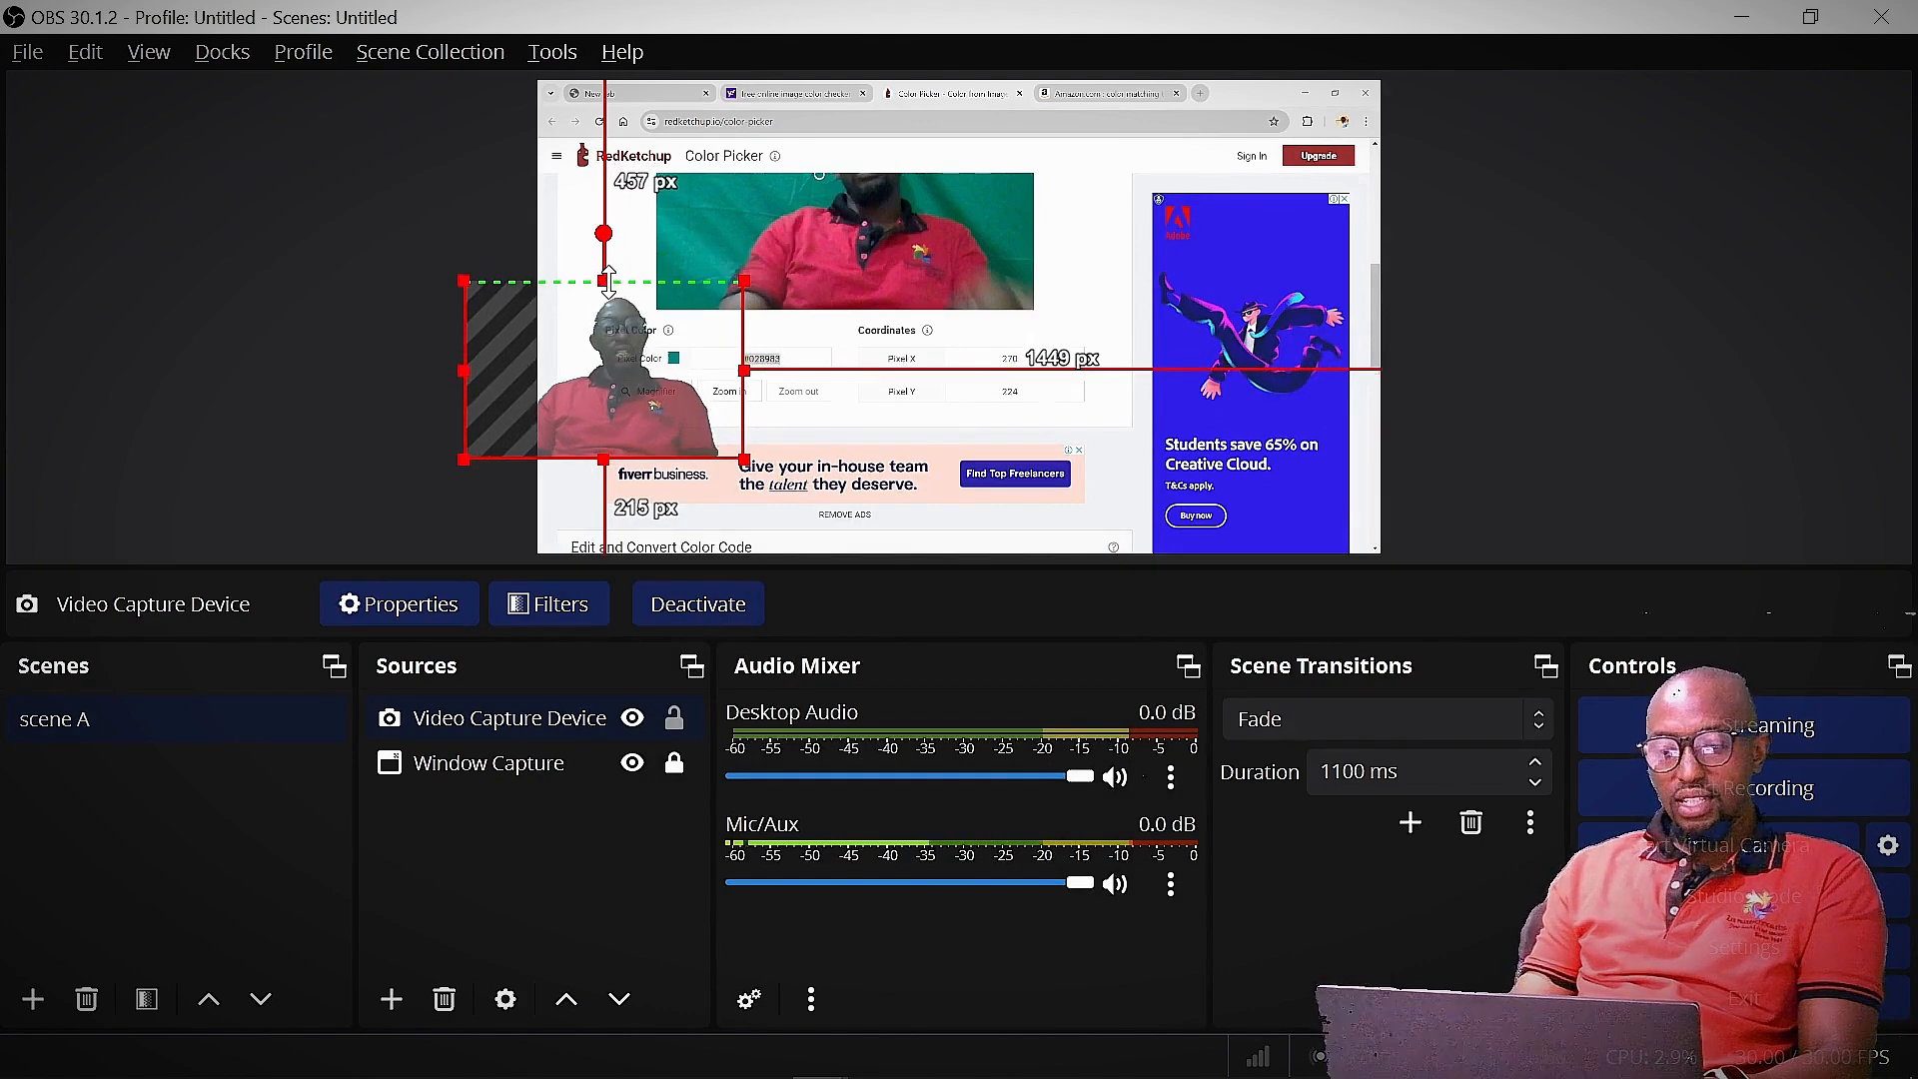
left_click_drag(589, 410, 639, 494)
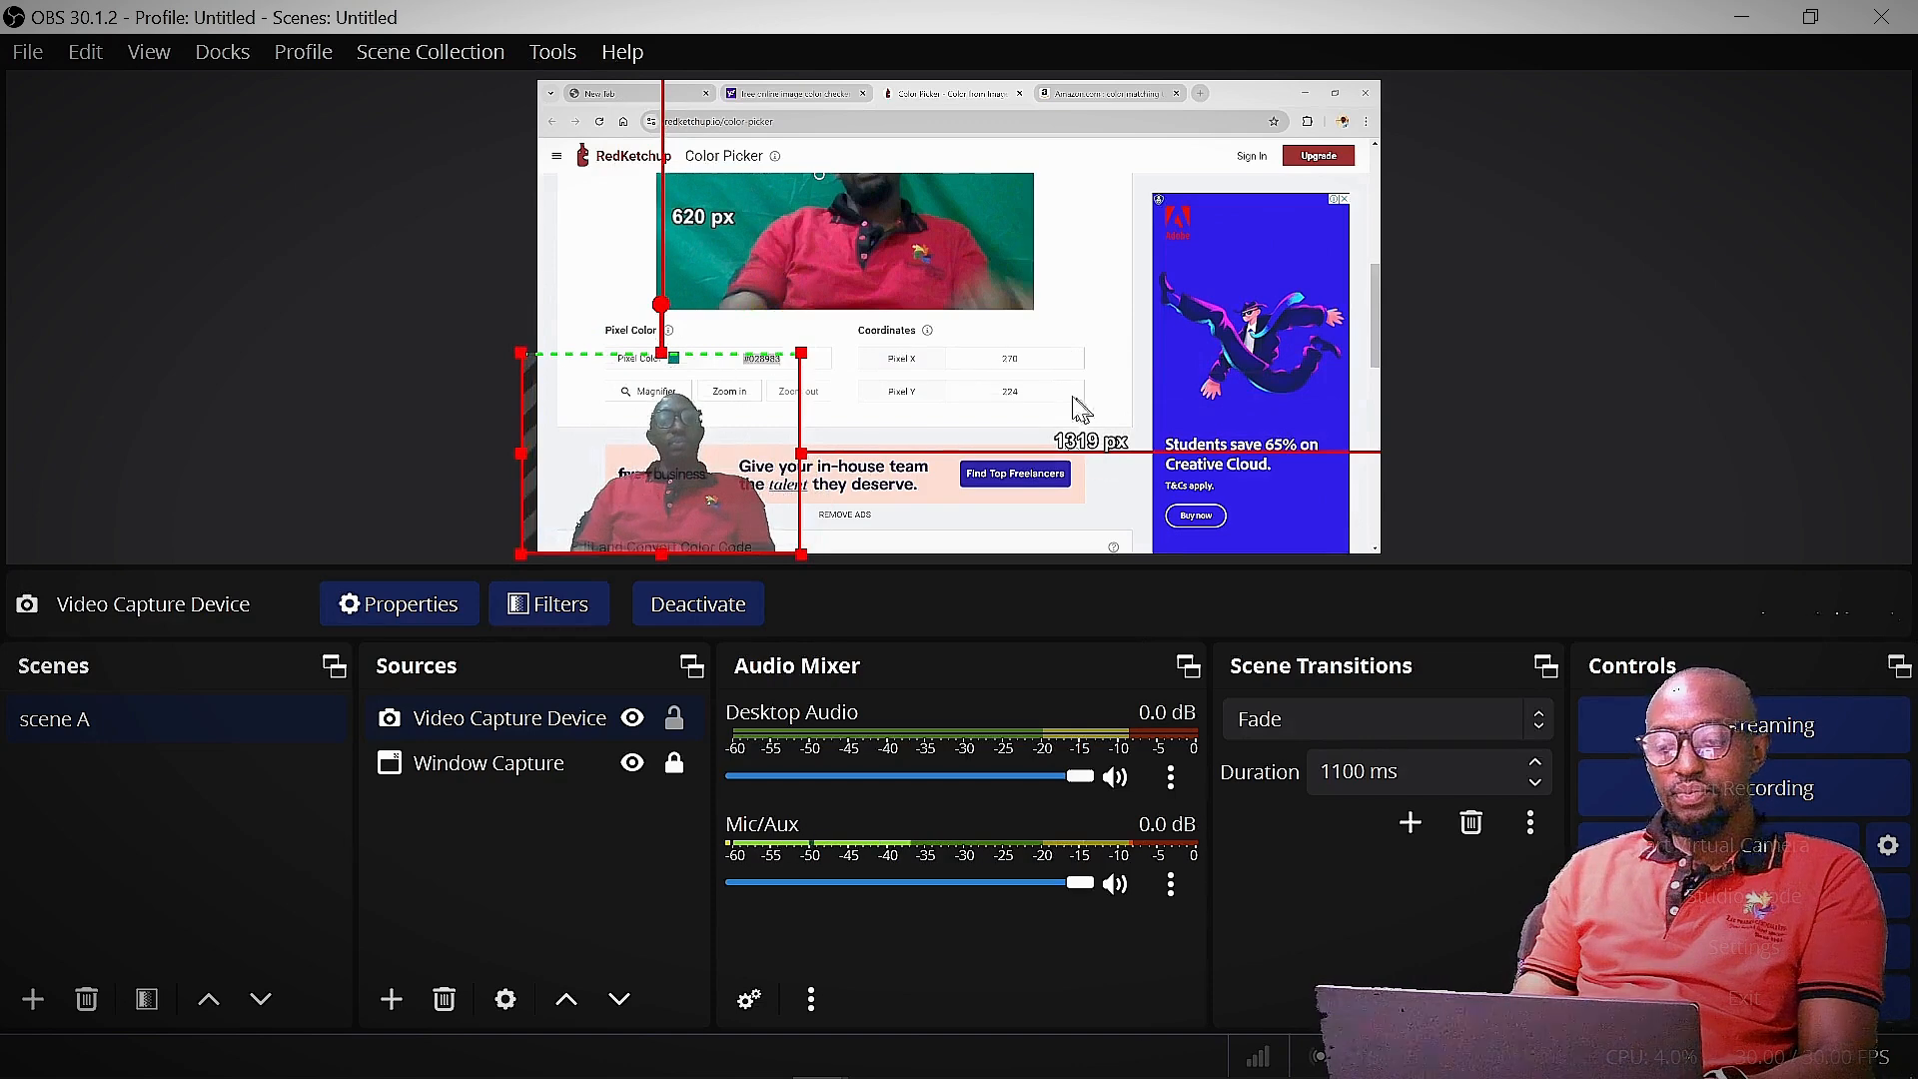
left_click(861, 509)
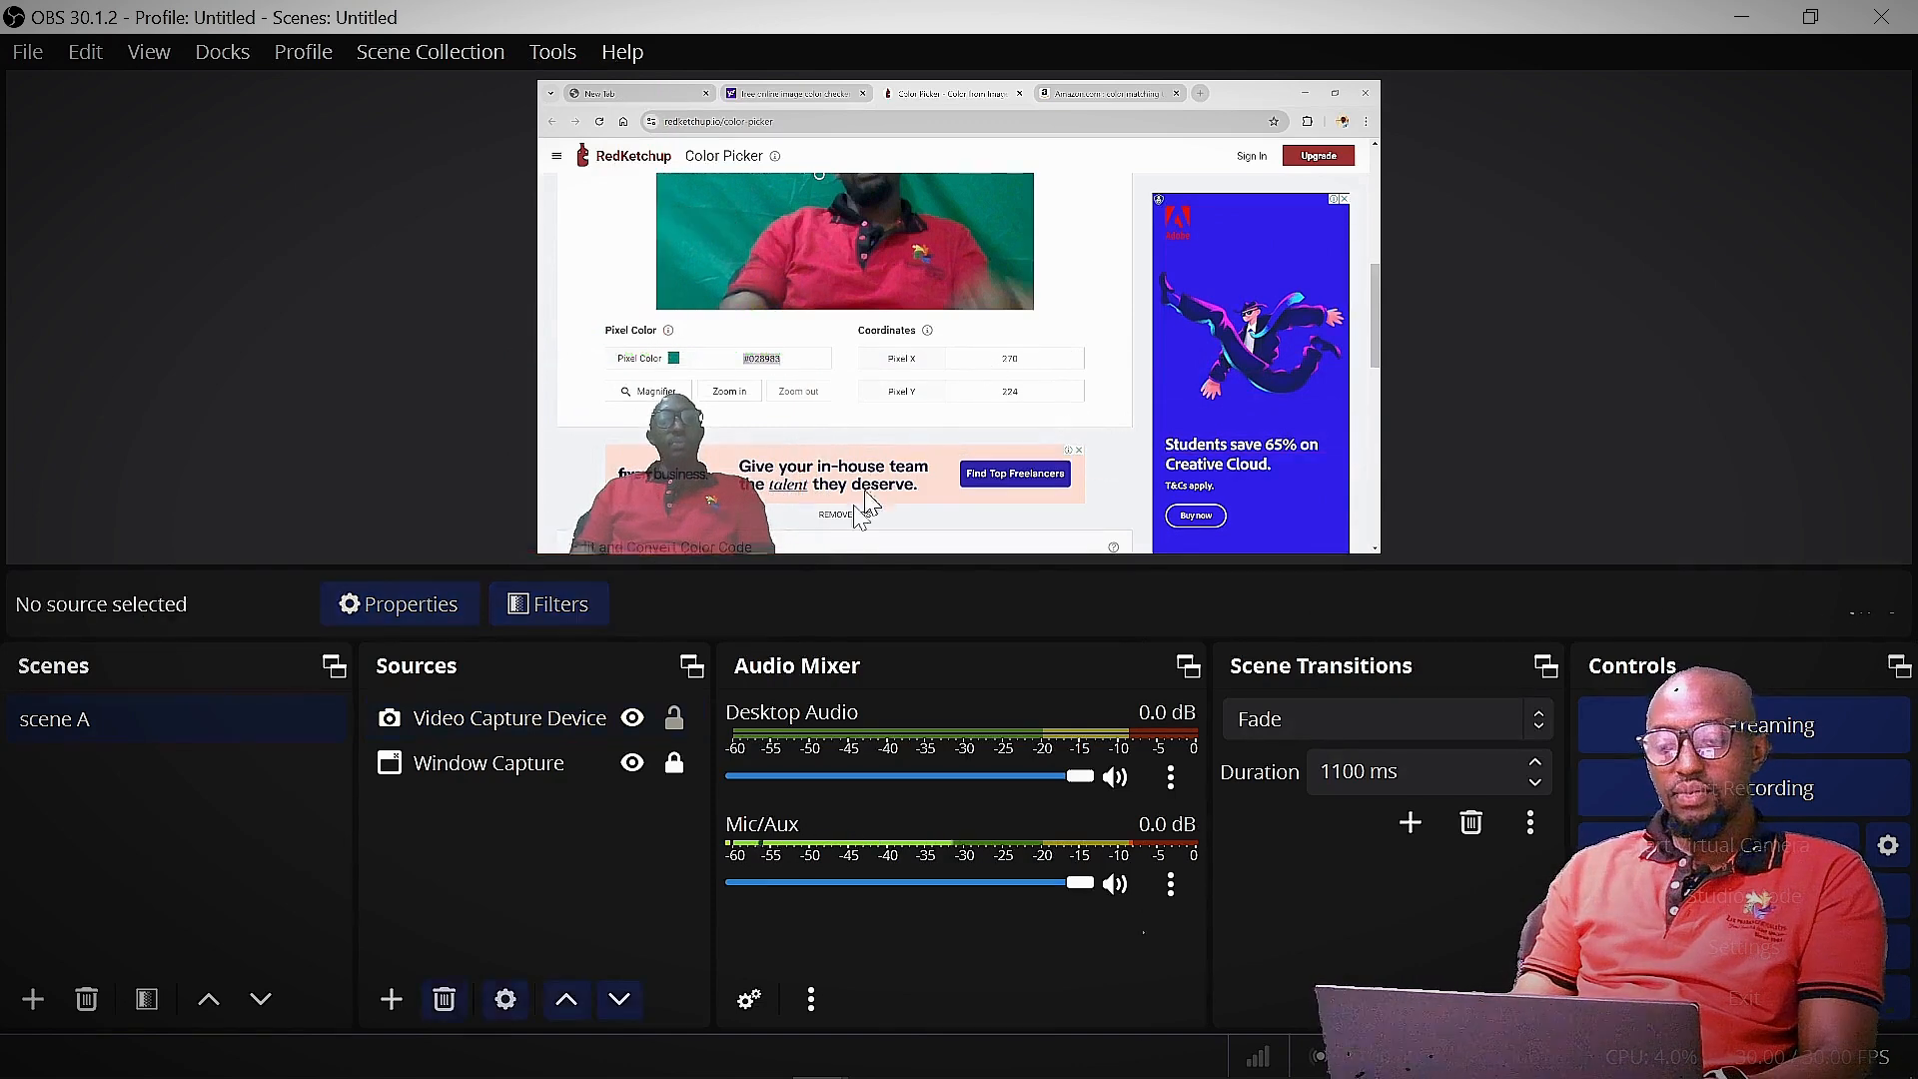
Hide and restore Window Capture, do the same for Video Capture Device, and check each layer's role in the preview.
left_click(633, 765)
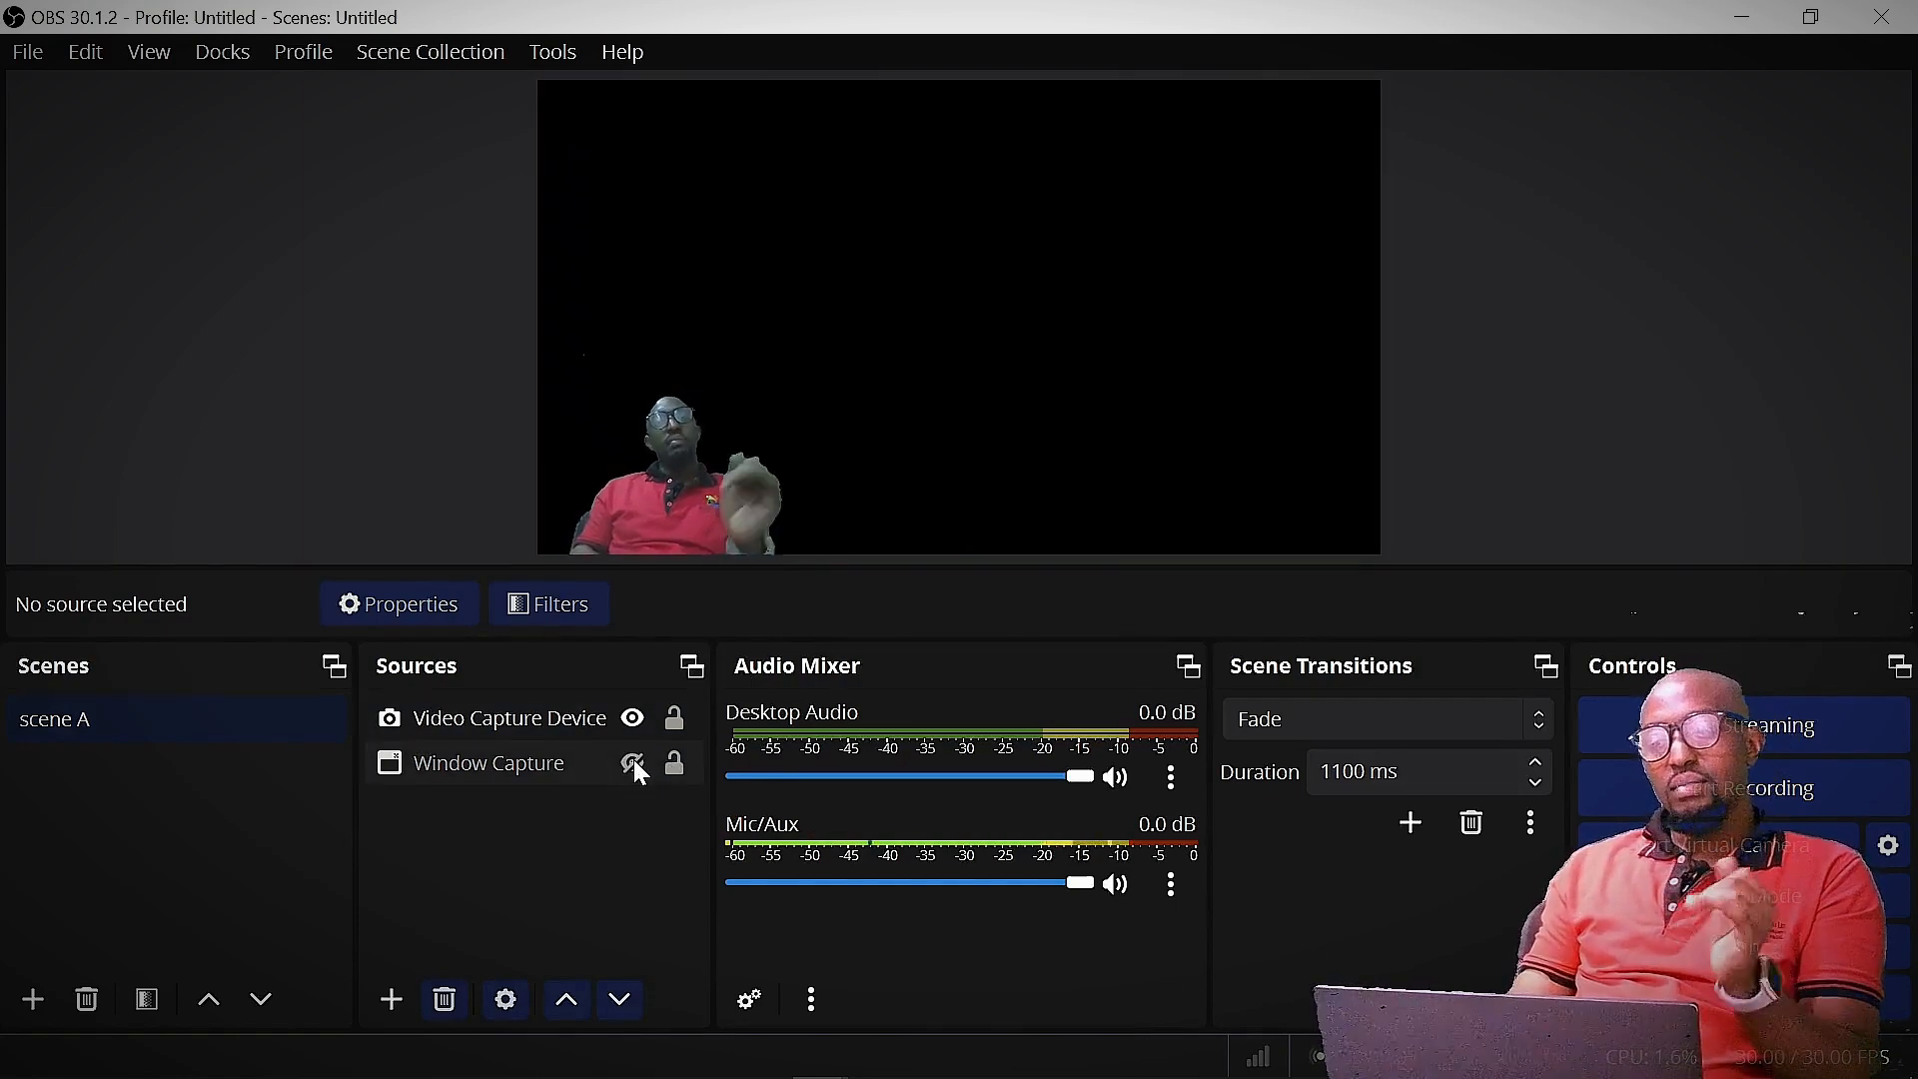
left_click(633, 765)
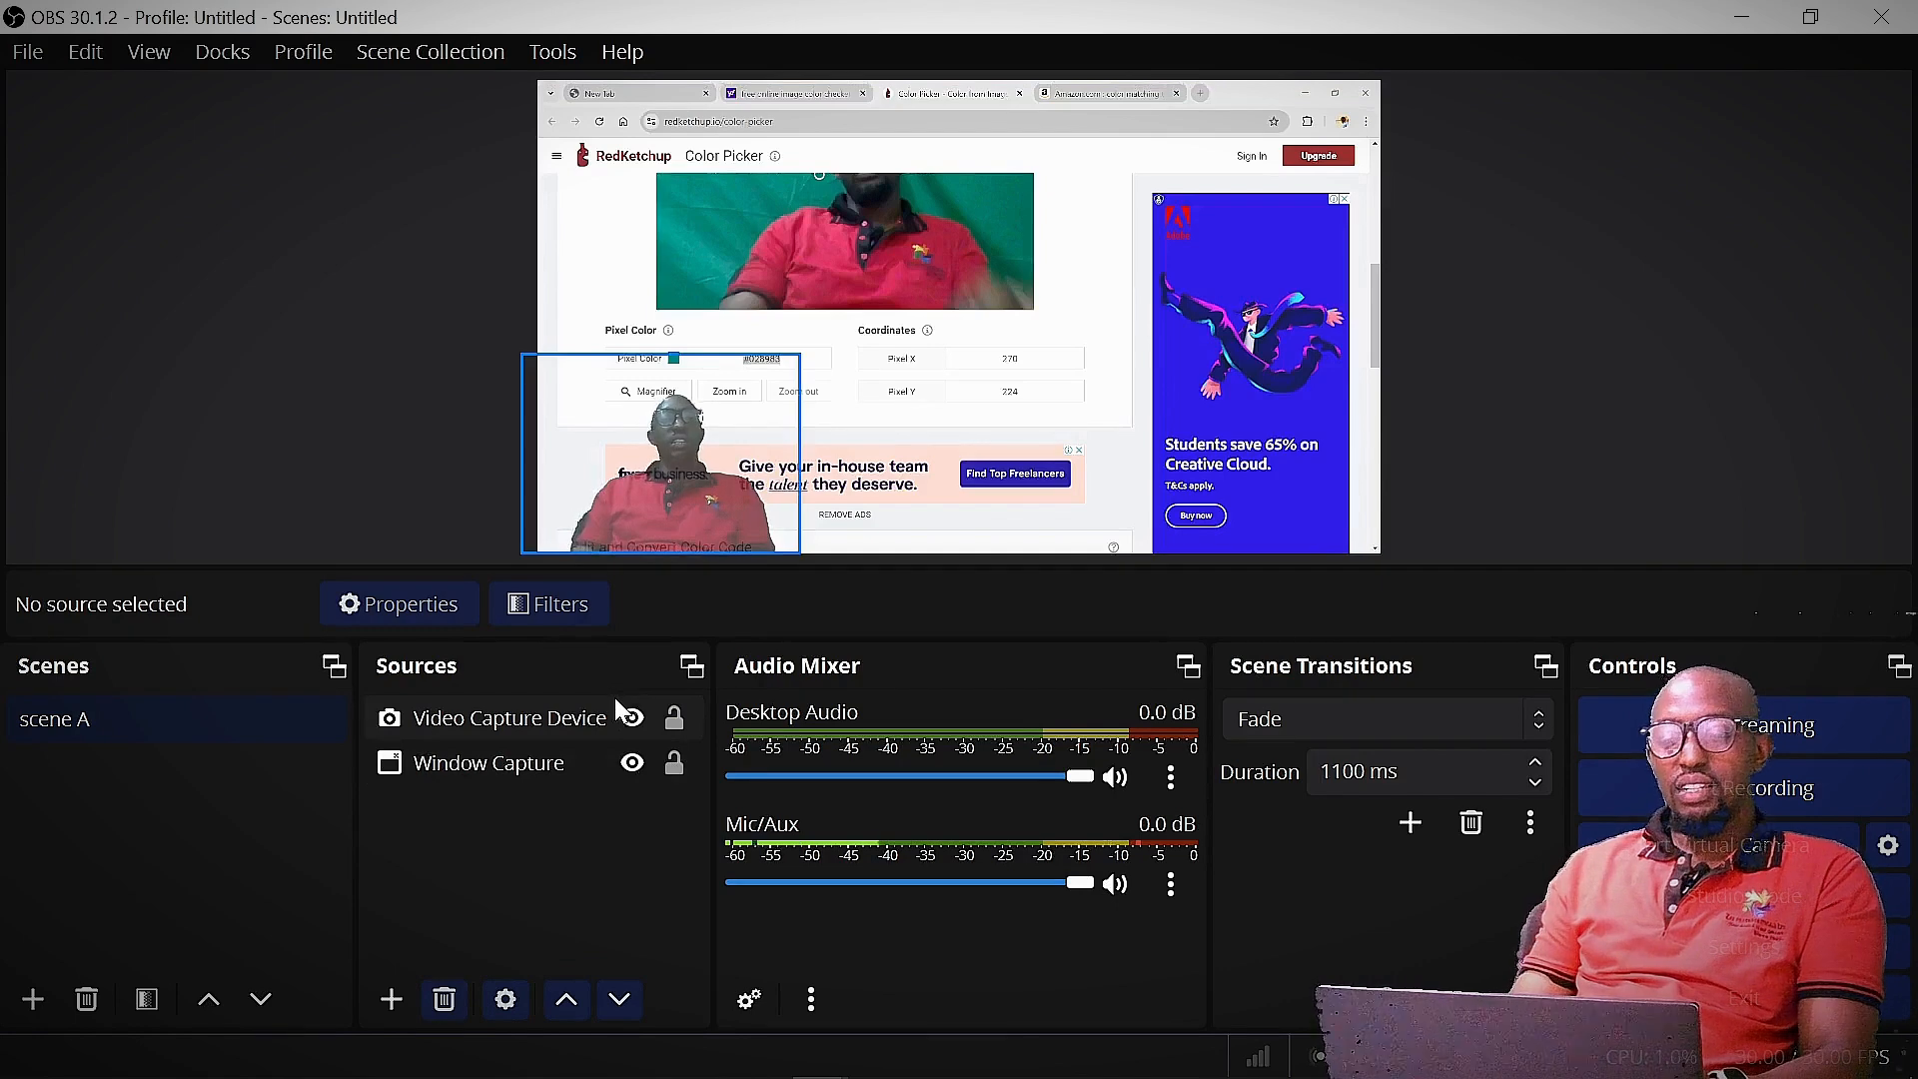
left_click(632, 719)
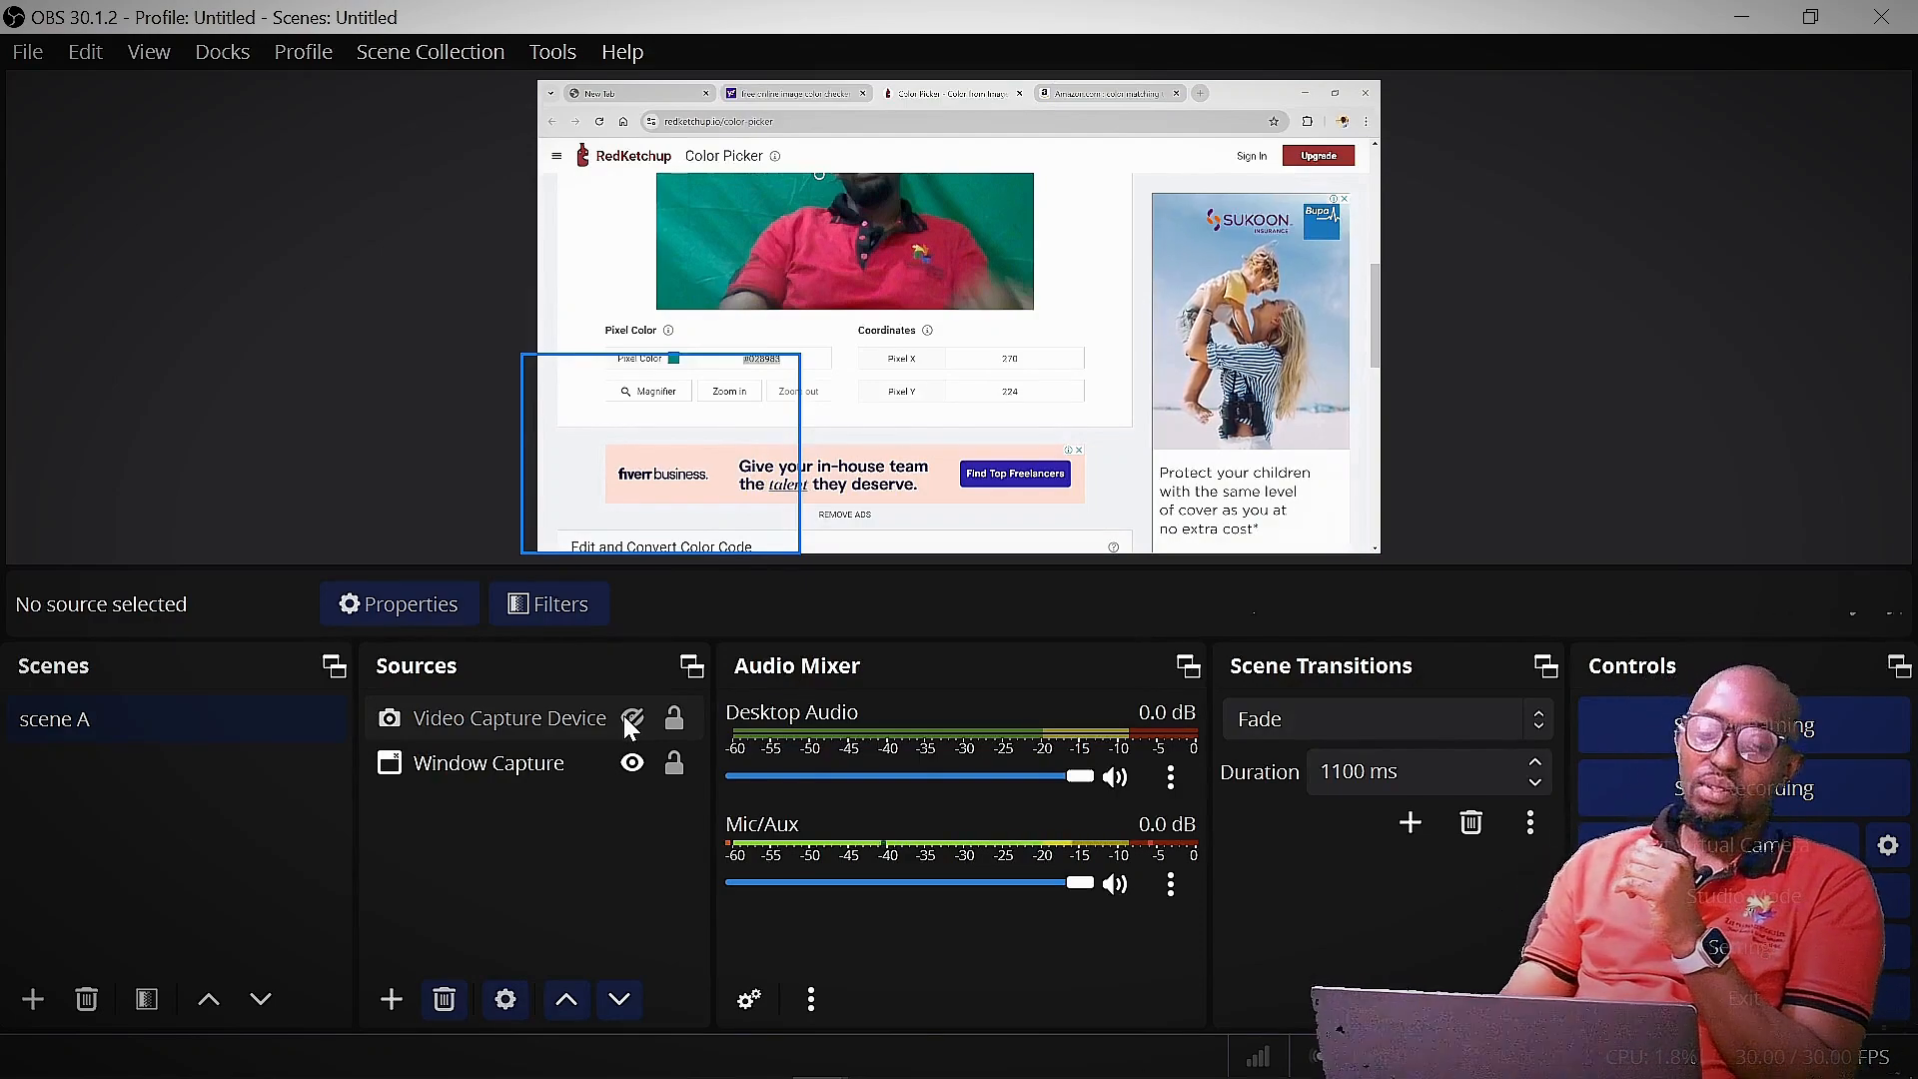
left_click(631, 720)
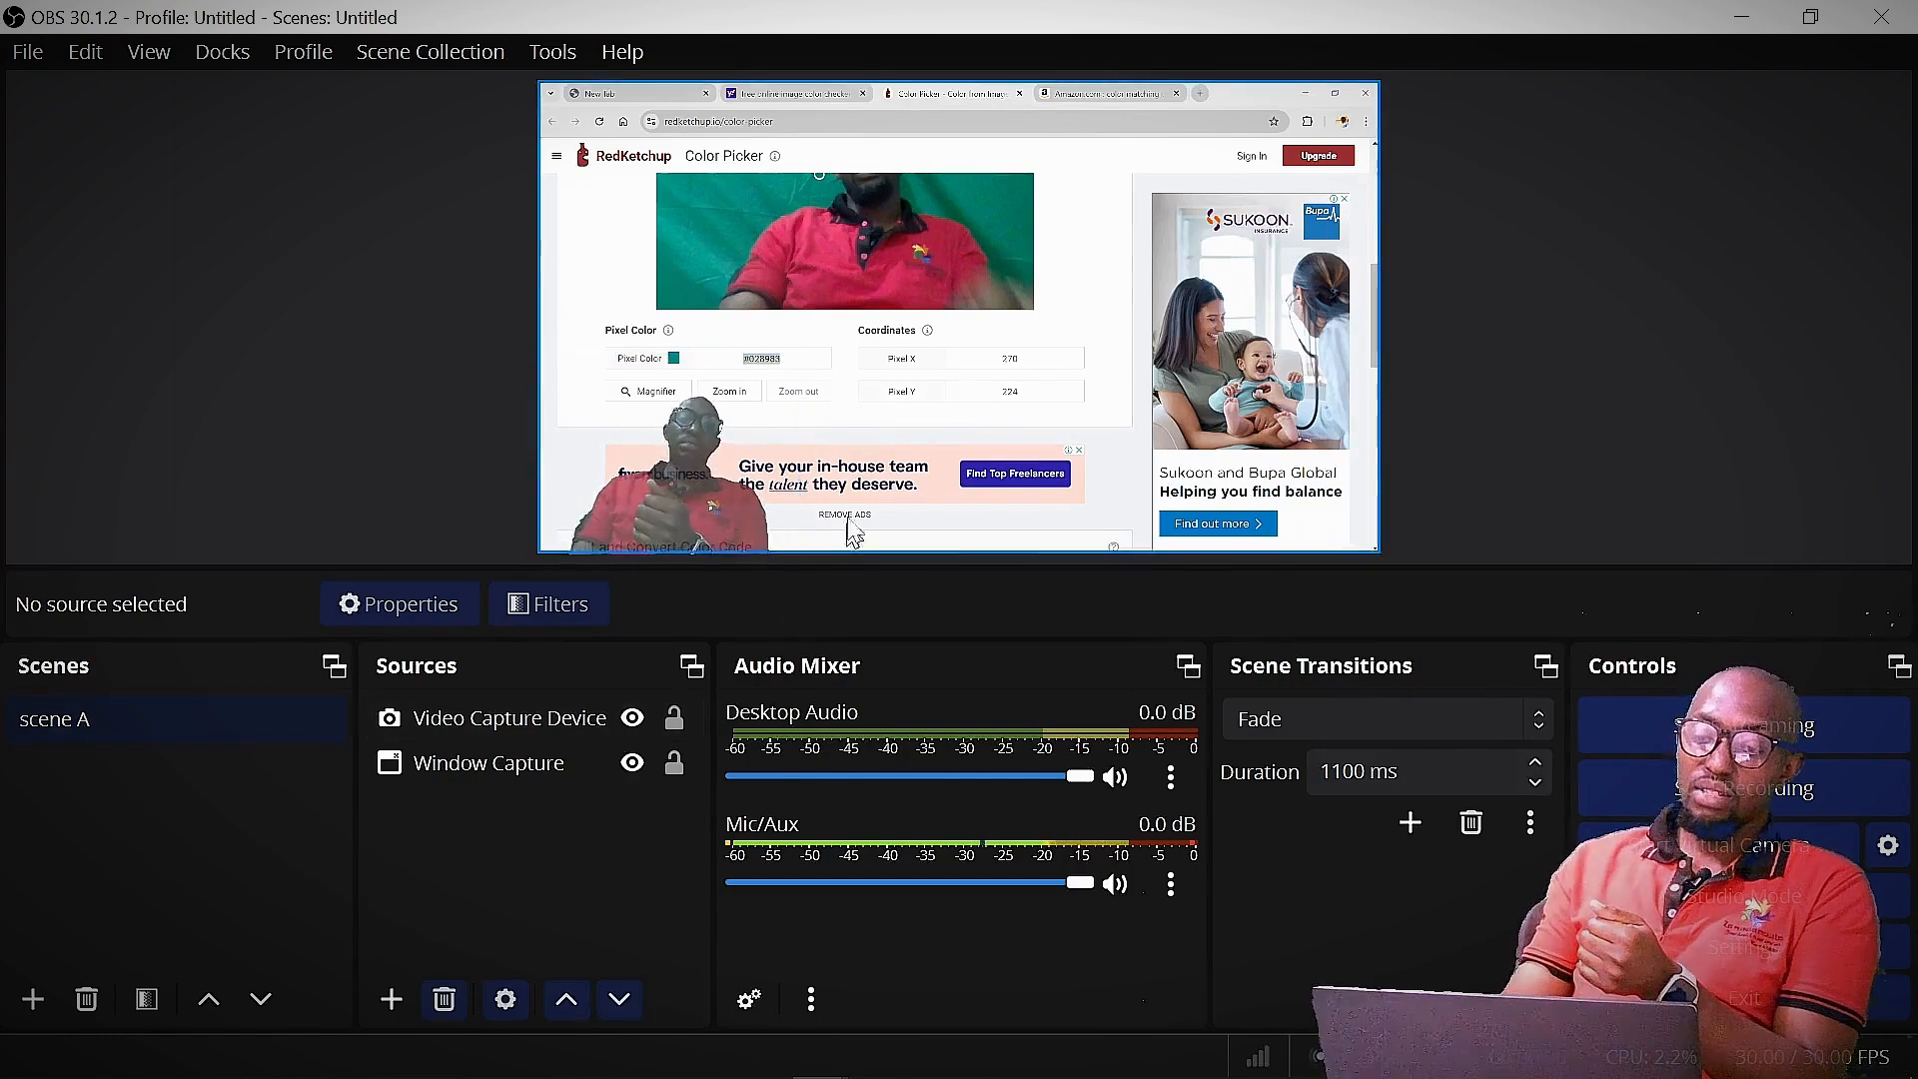
left_click(852, 457)
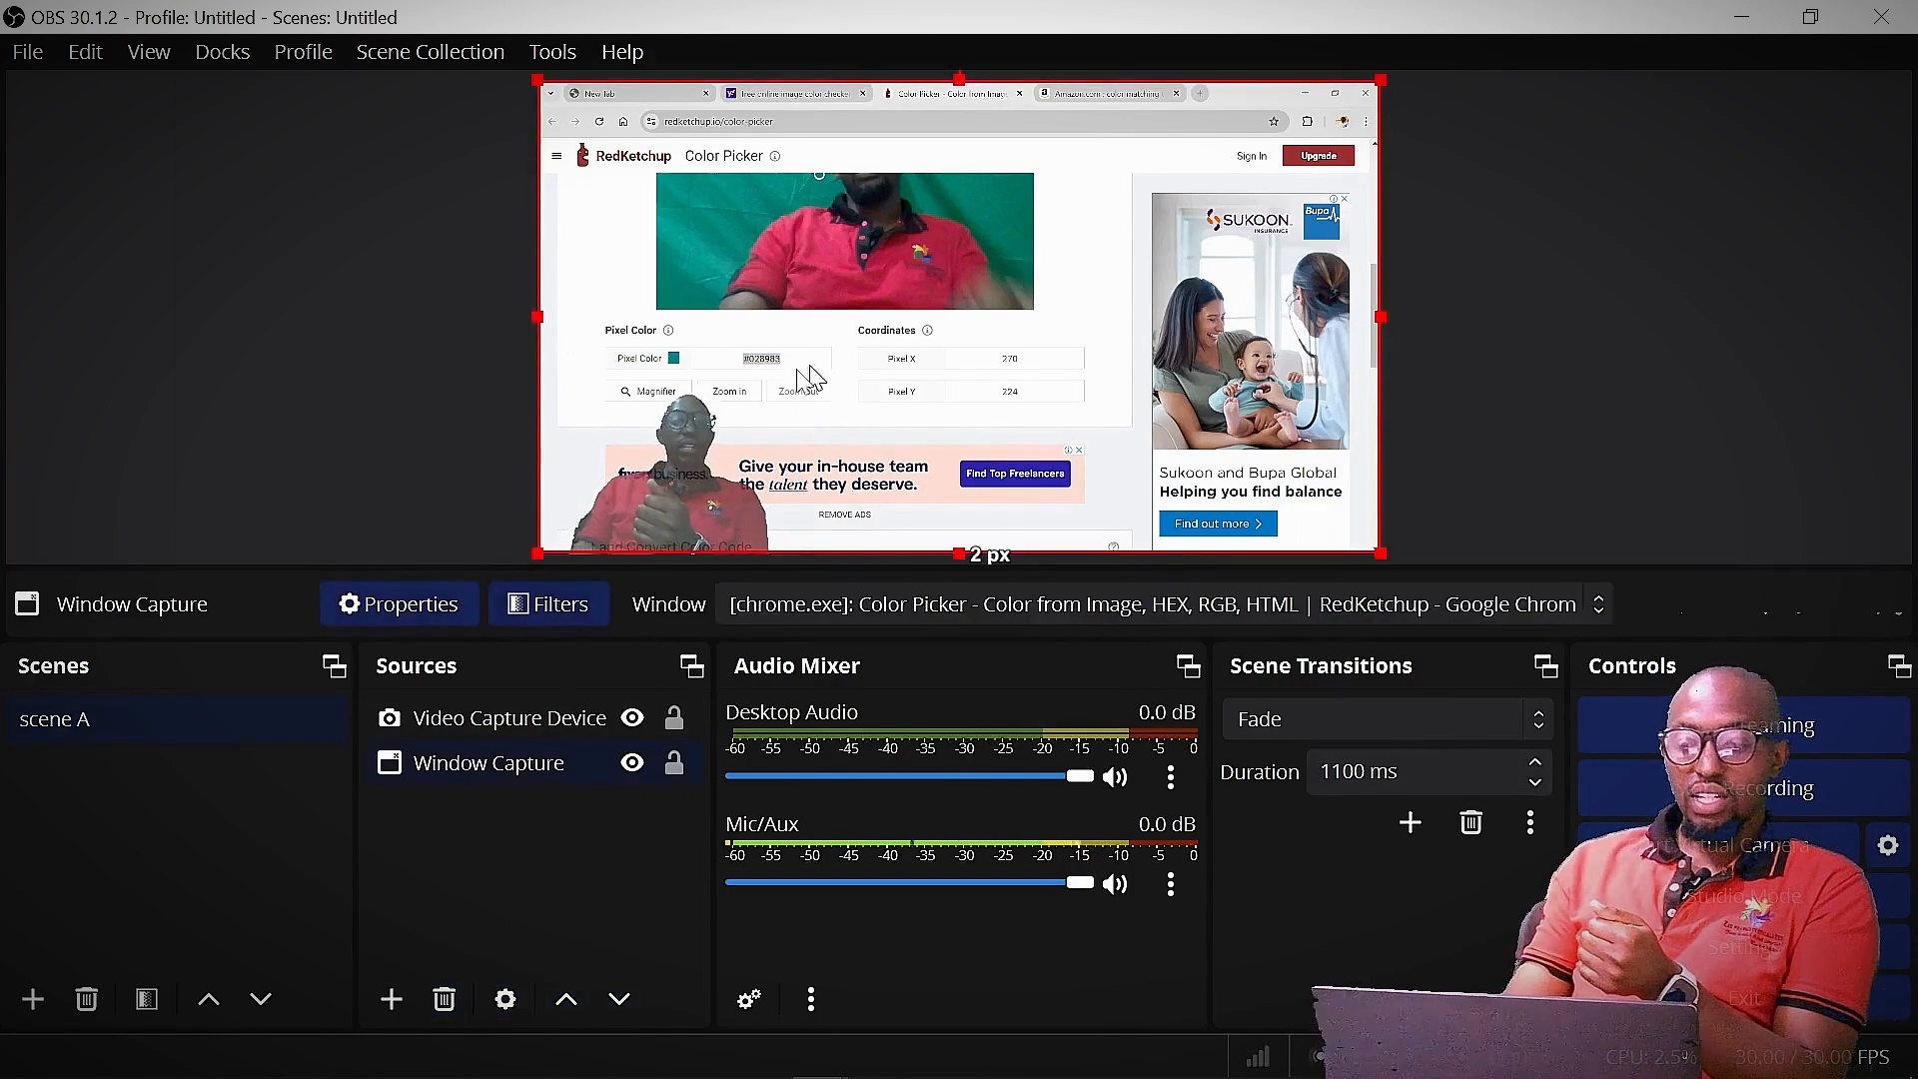
left_click(390, 468)
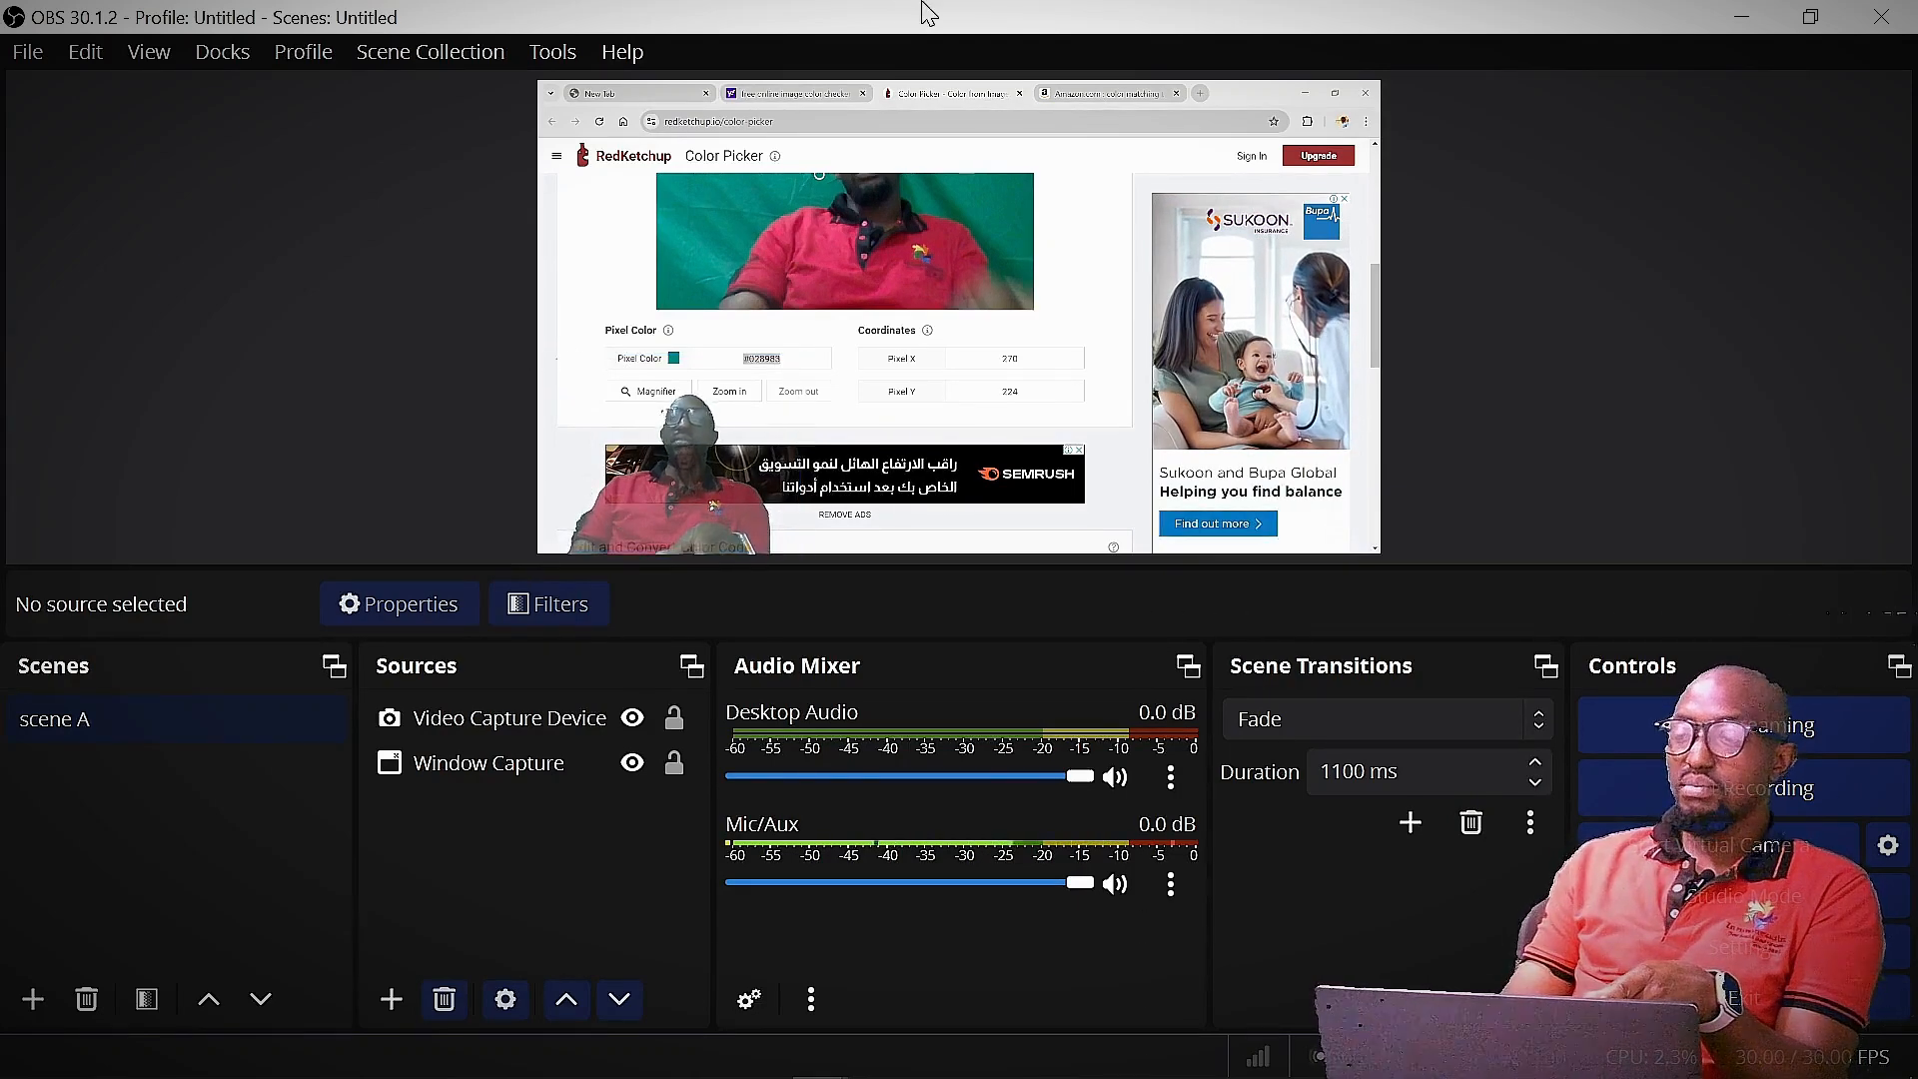
Switch to the Chrome window with the RedKetchup Color Picker and review the sampled green-screen image and its pixel color.
mouse_move(588, 1011)
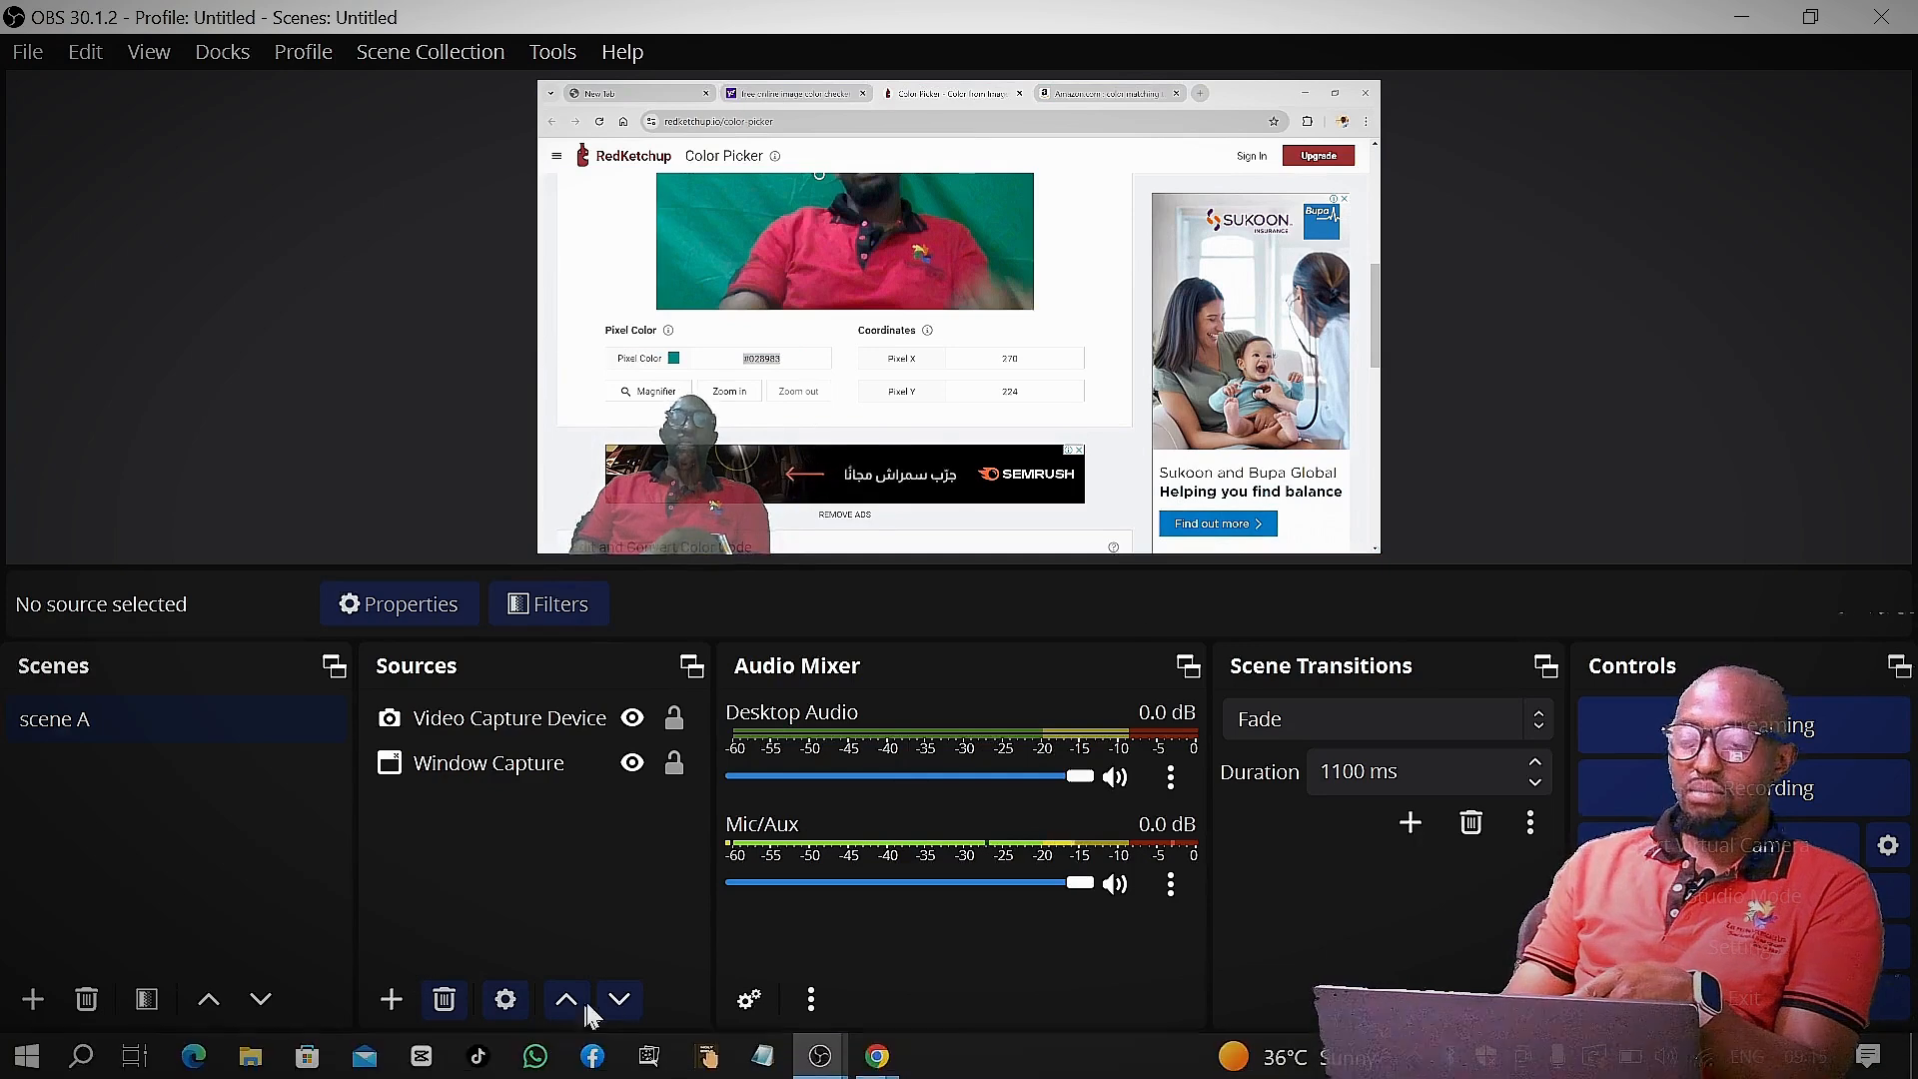
mouse_move(875, 1065)
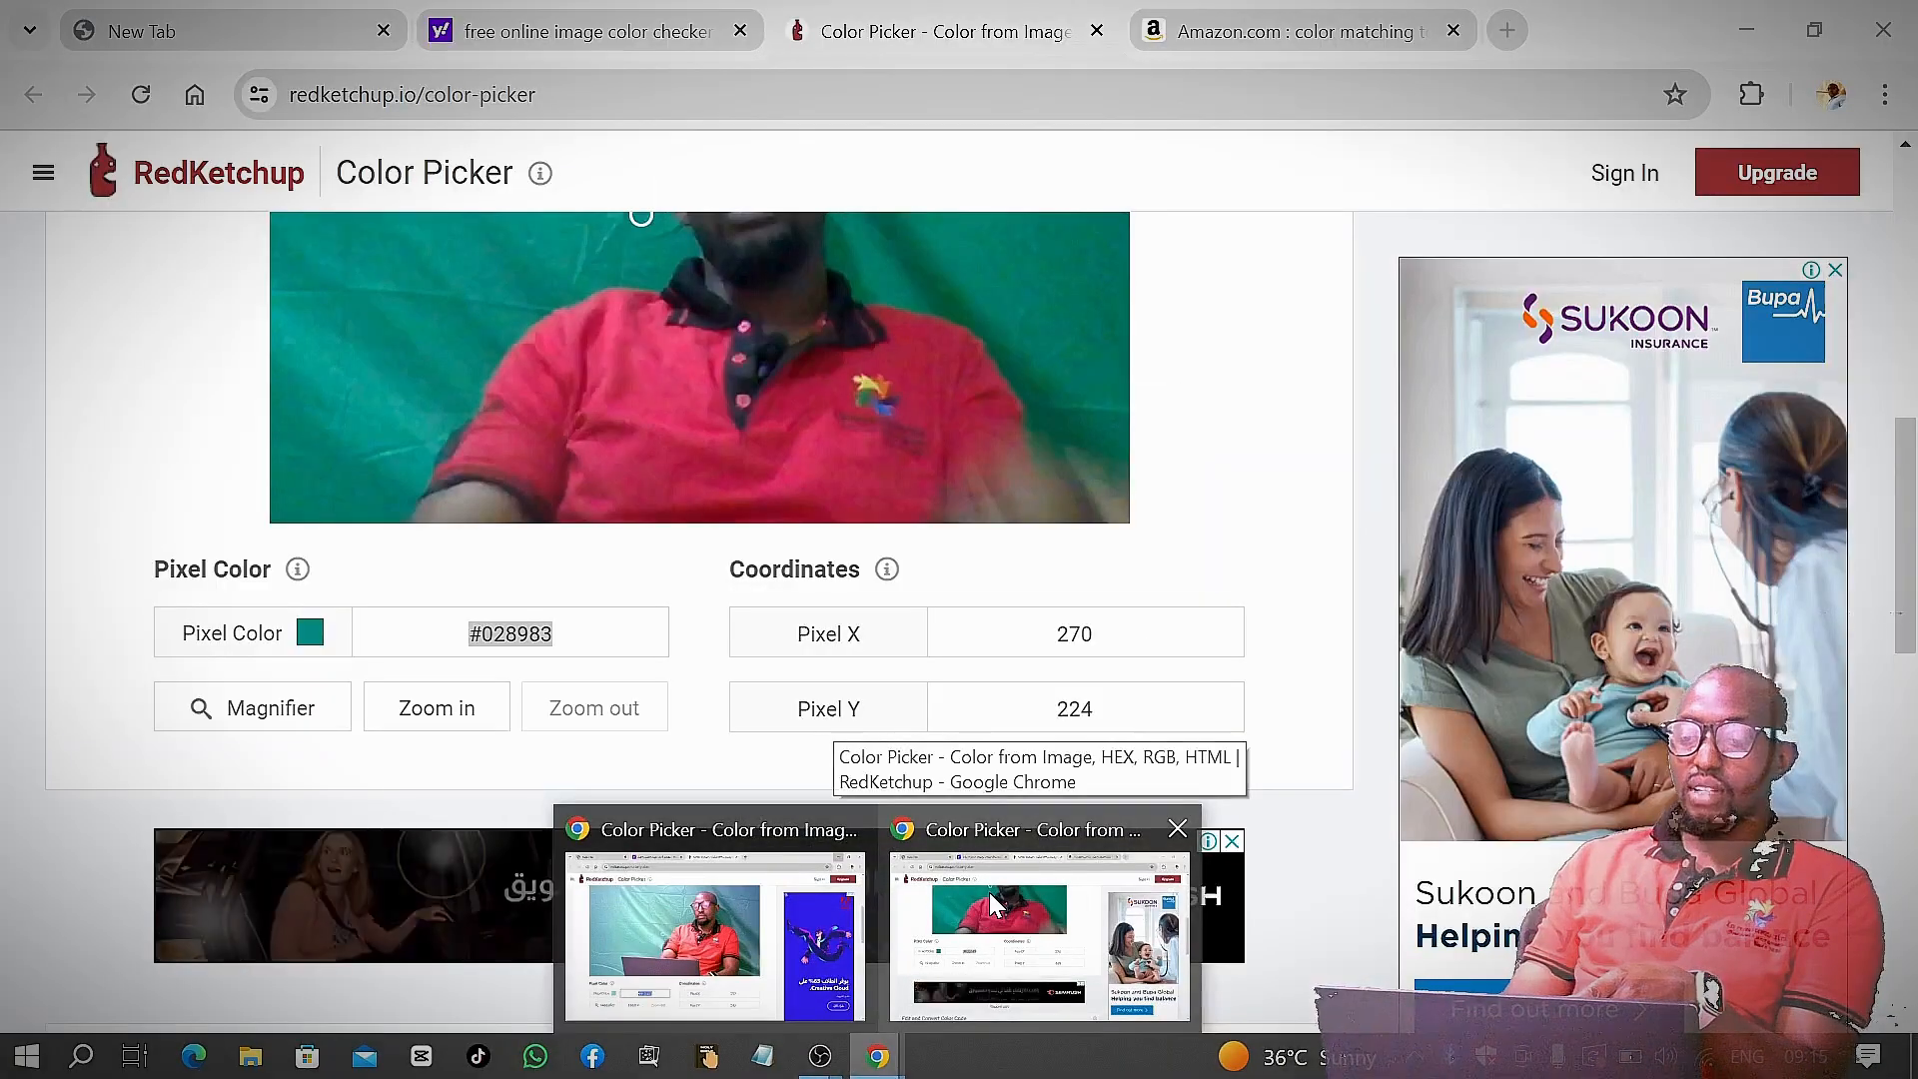
left_click(989, 891)
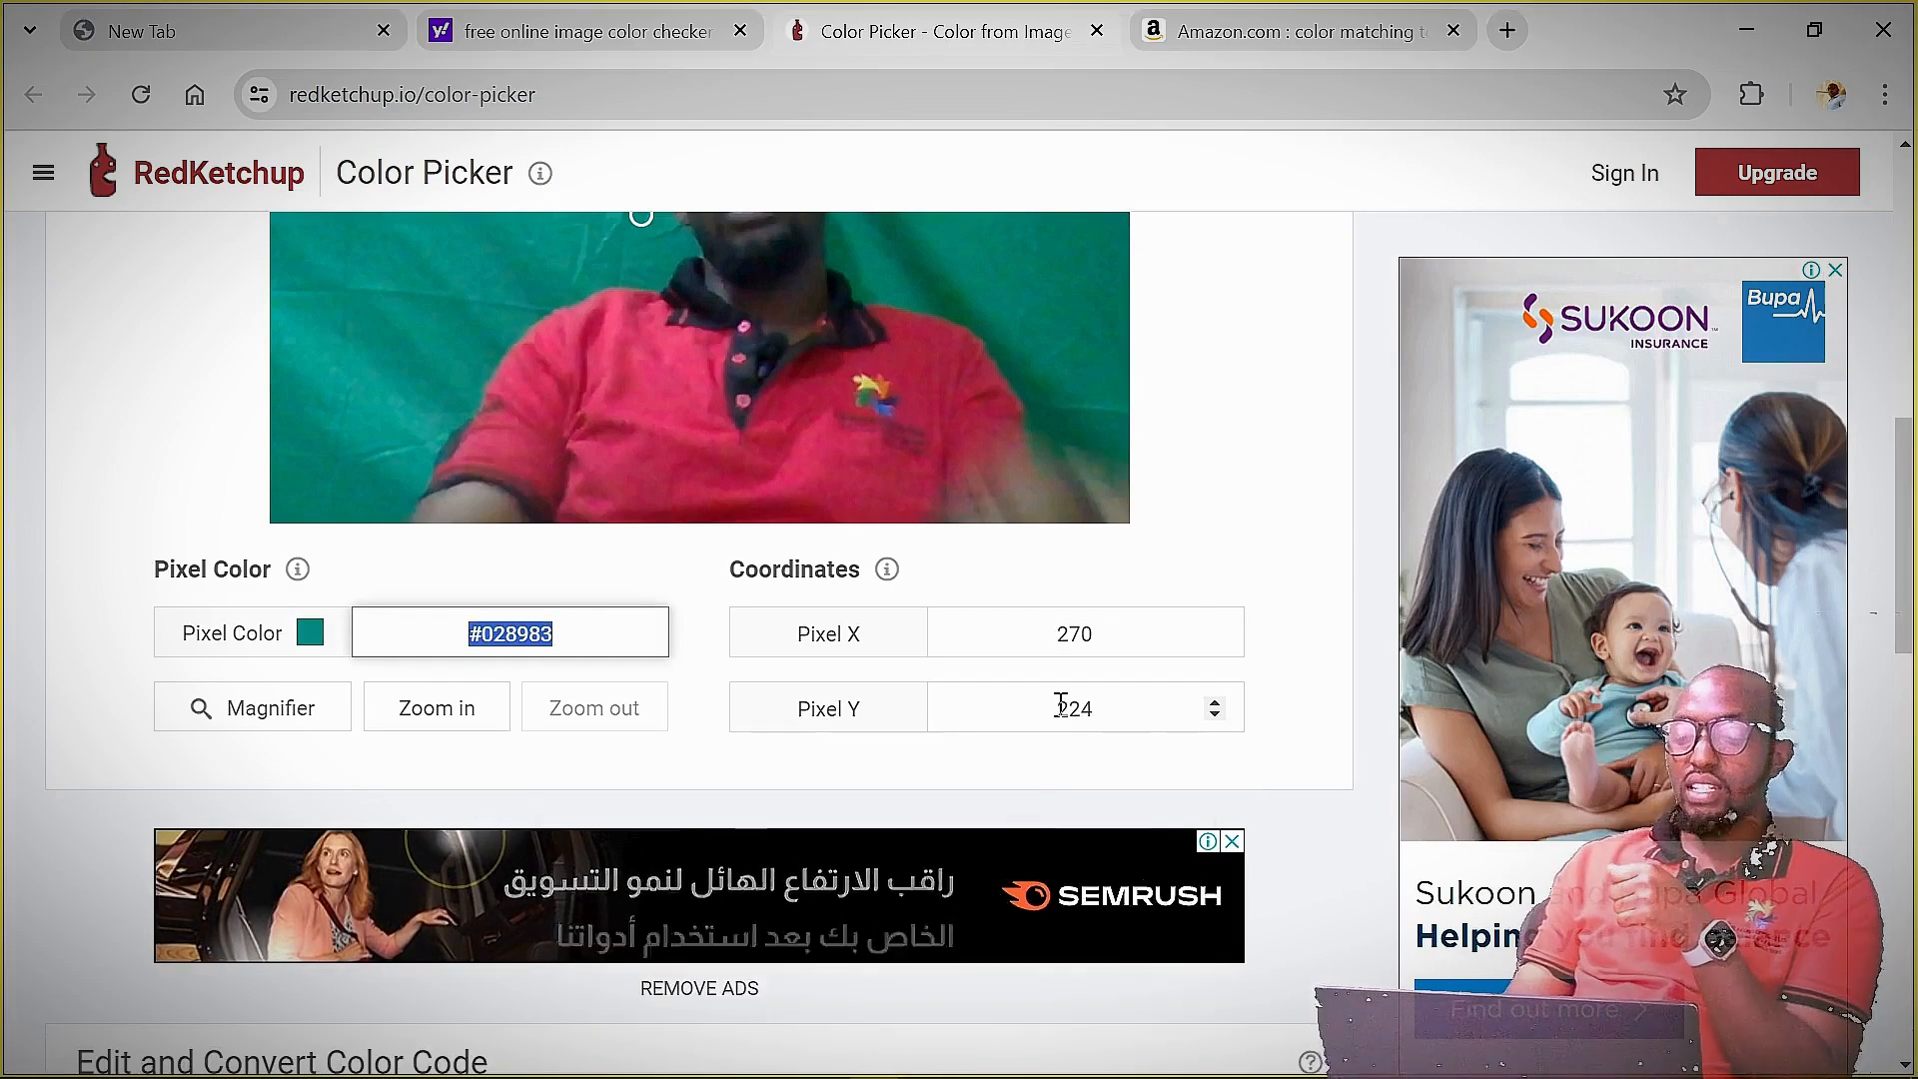
scroll(1061, 706, "up", 5)
scroll(1063, 704, "down", 3)
scroll(1062, 690, "down", 15)
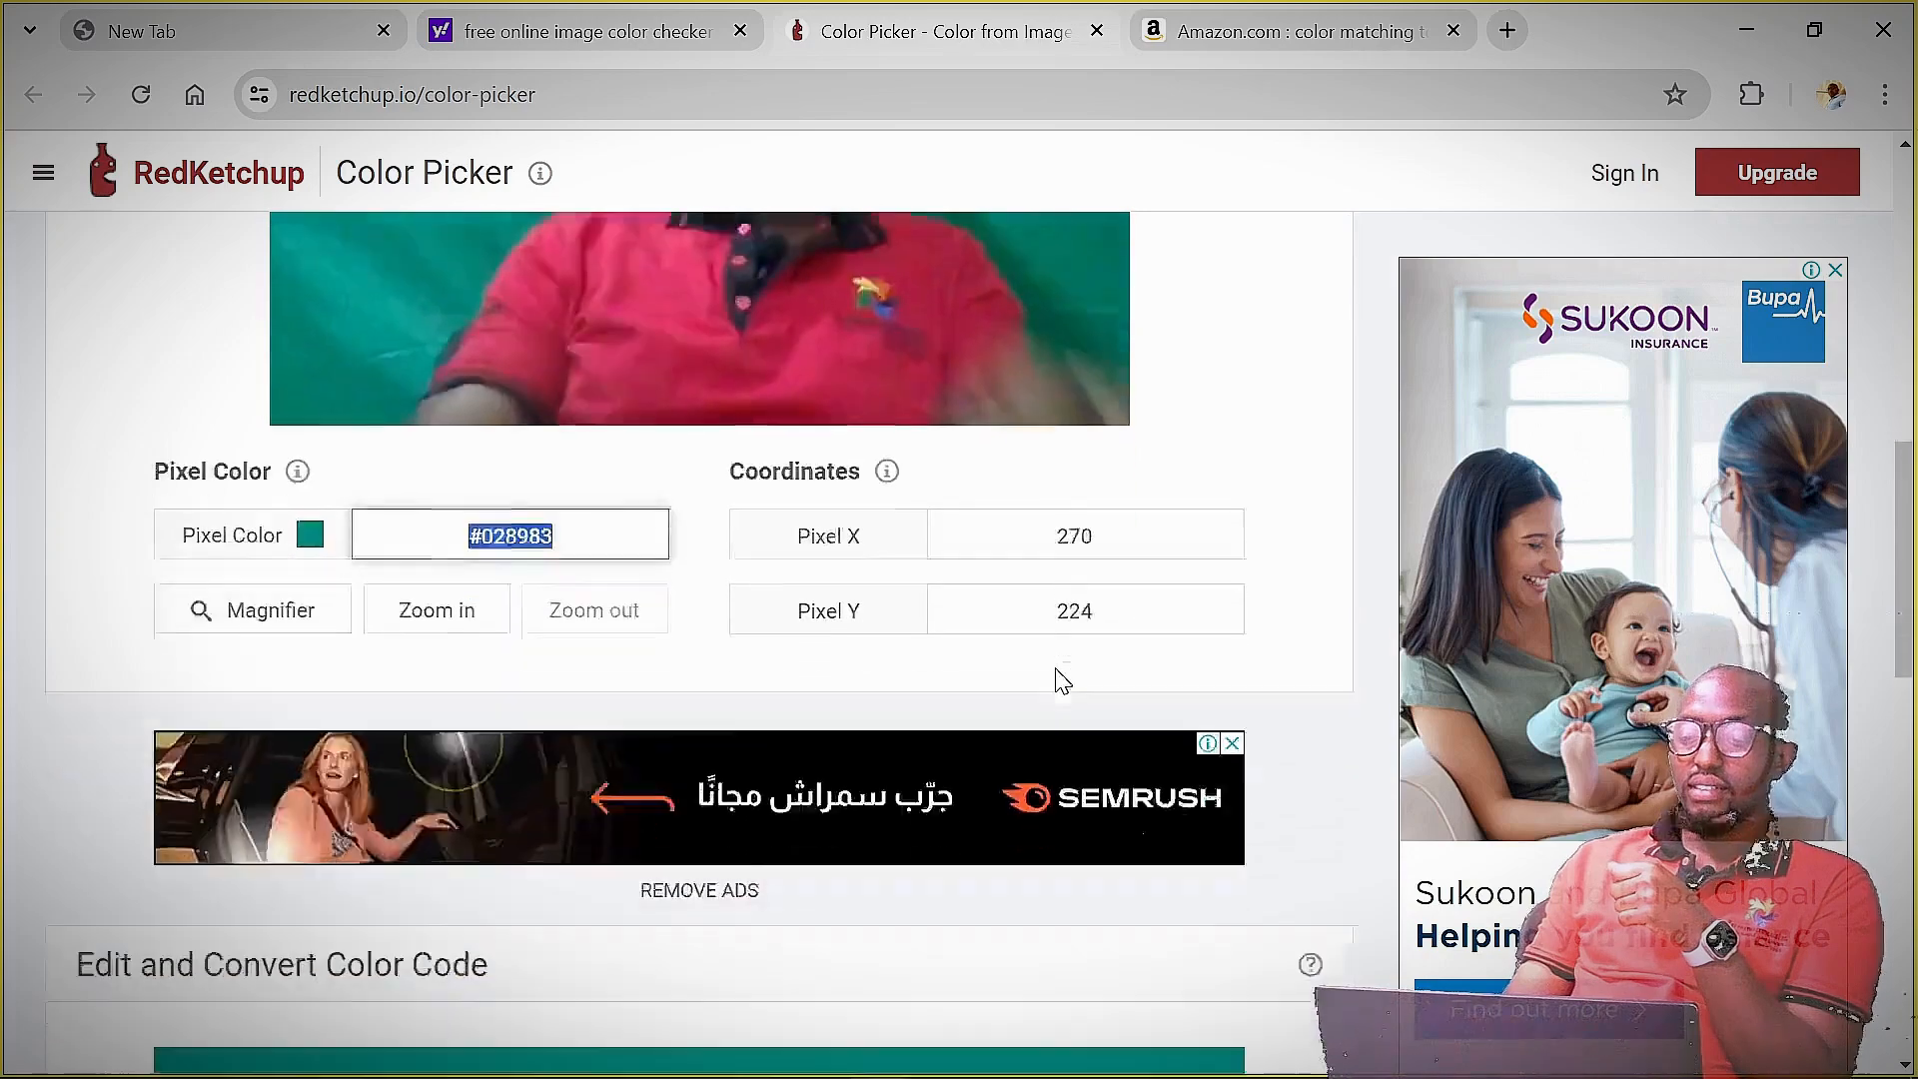
scroll(1062, 679, "up", 12)
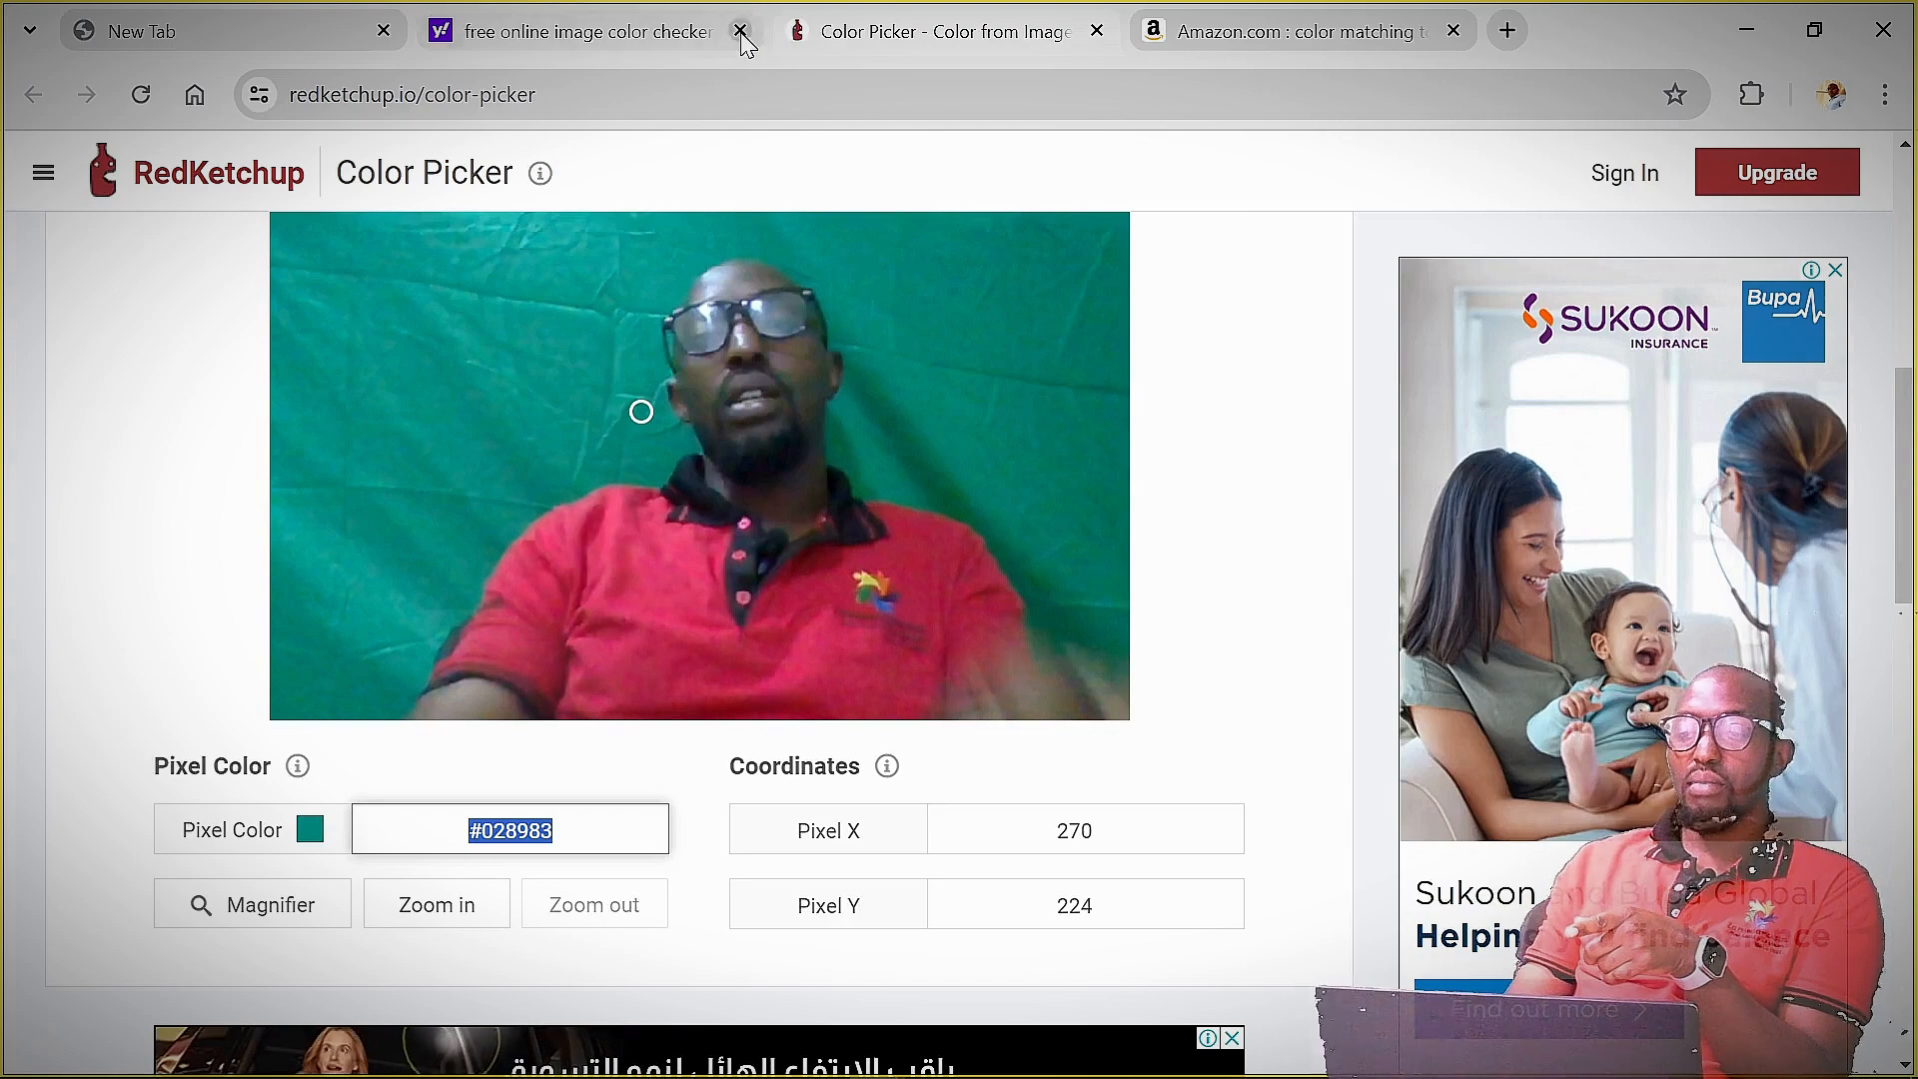
Switch to the open Amazon page and clear its existing product search text.
left_click(598, 38)
left_click(1188, 35)
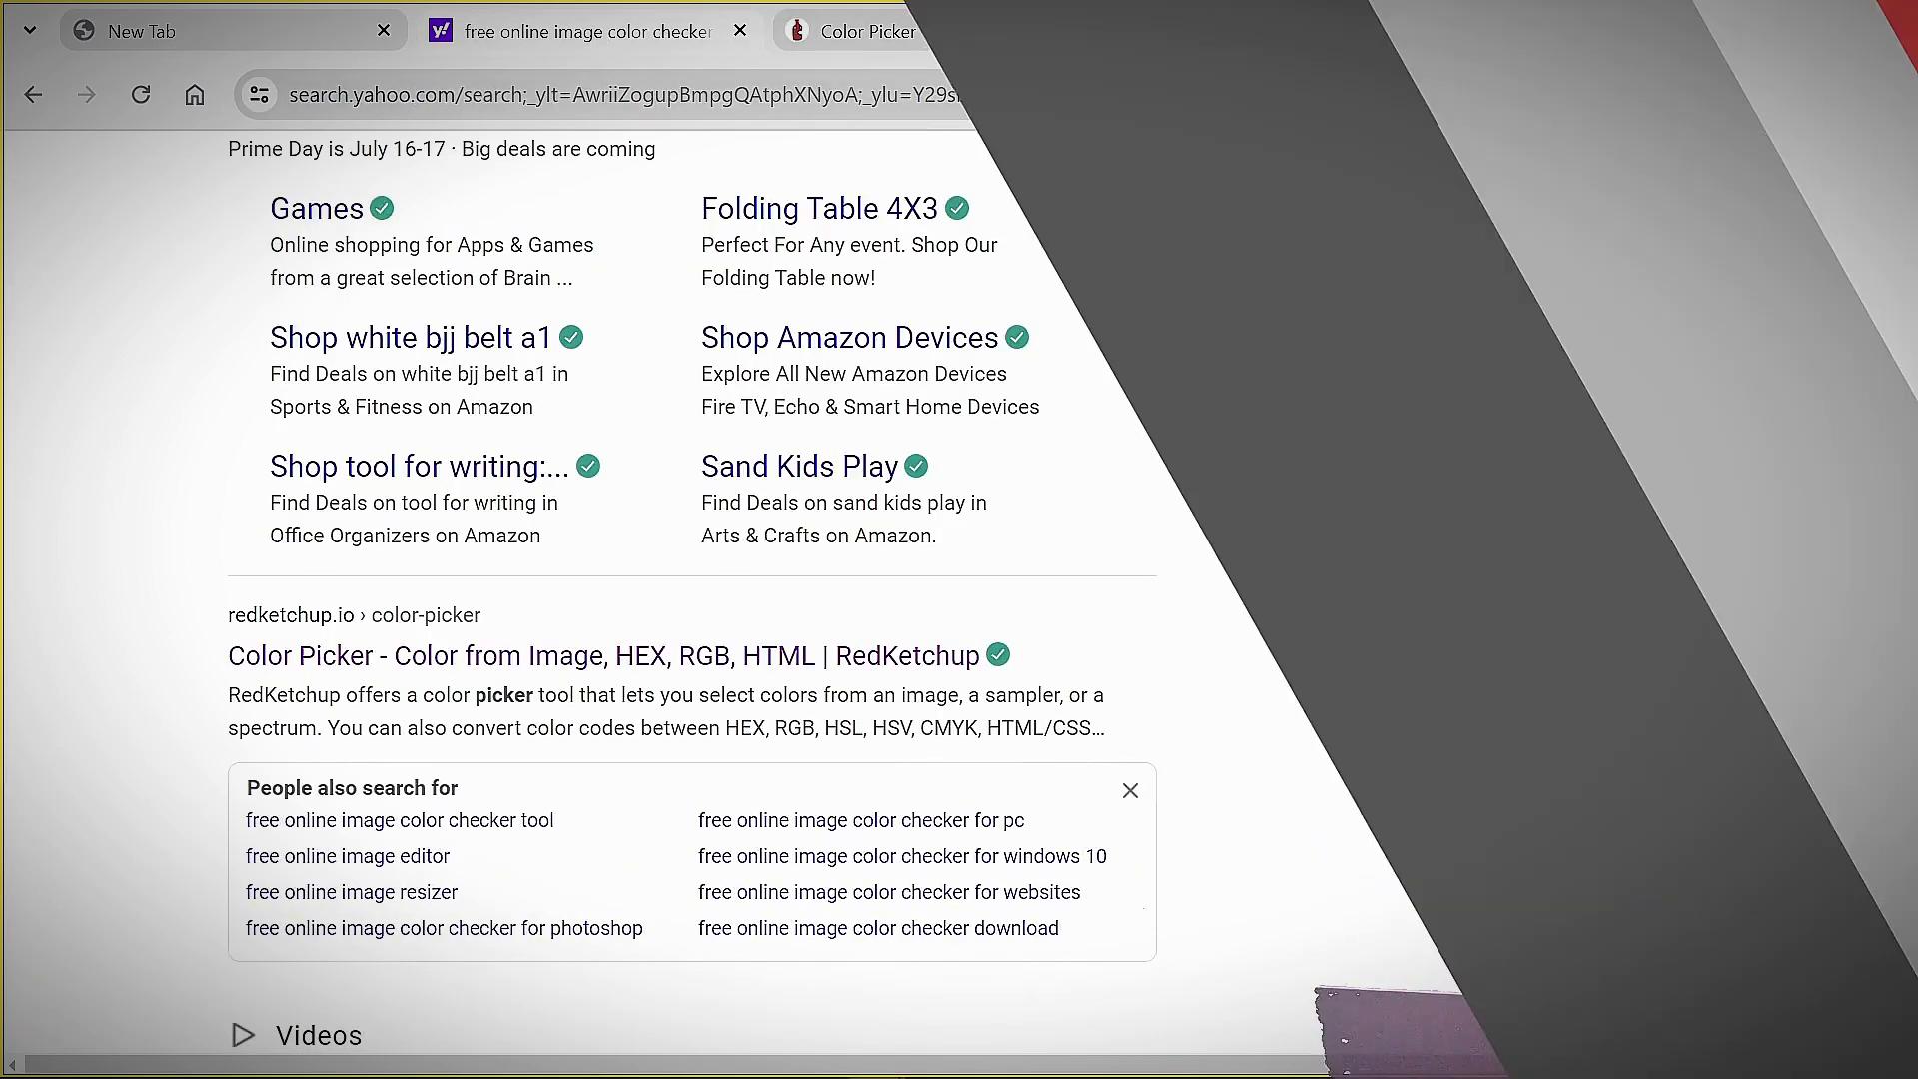
left_click(919, 188)
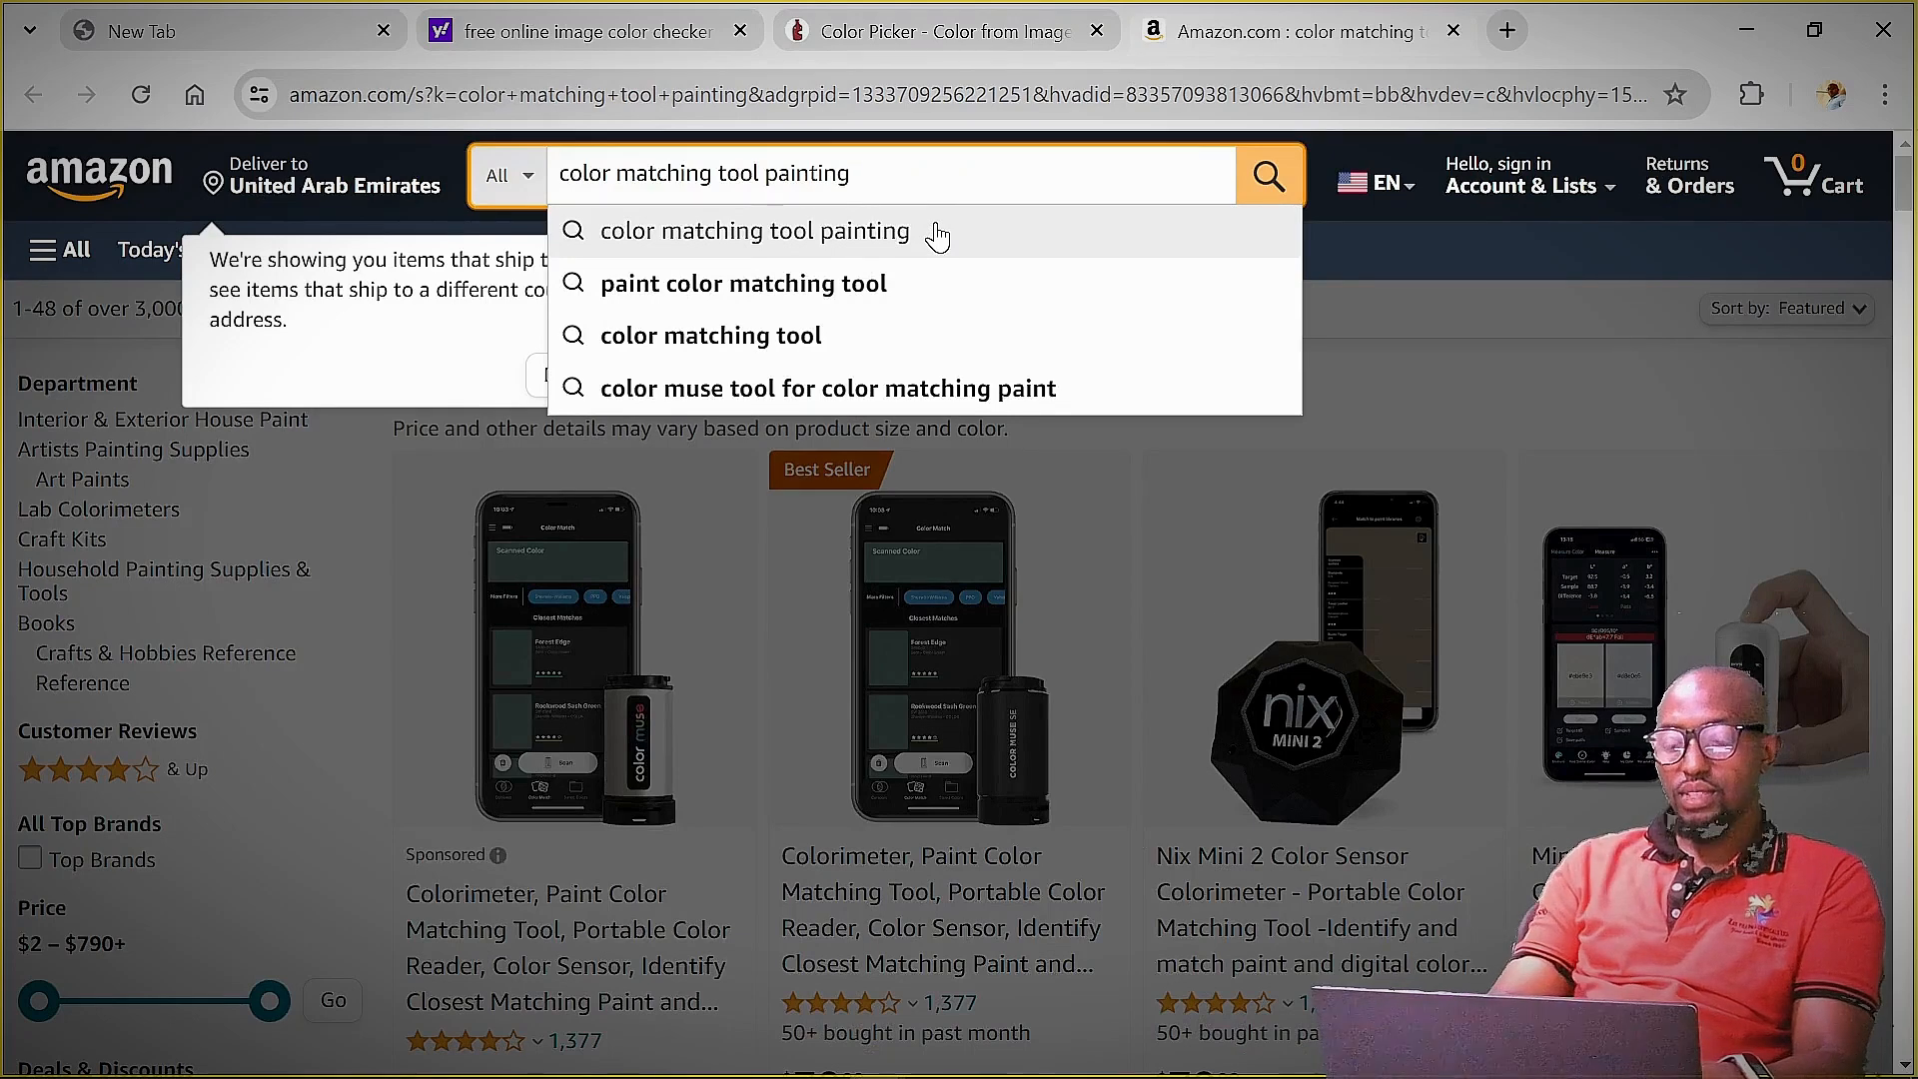
type("C")
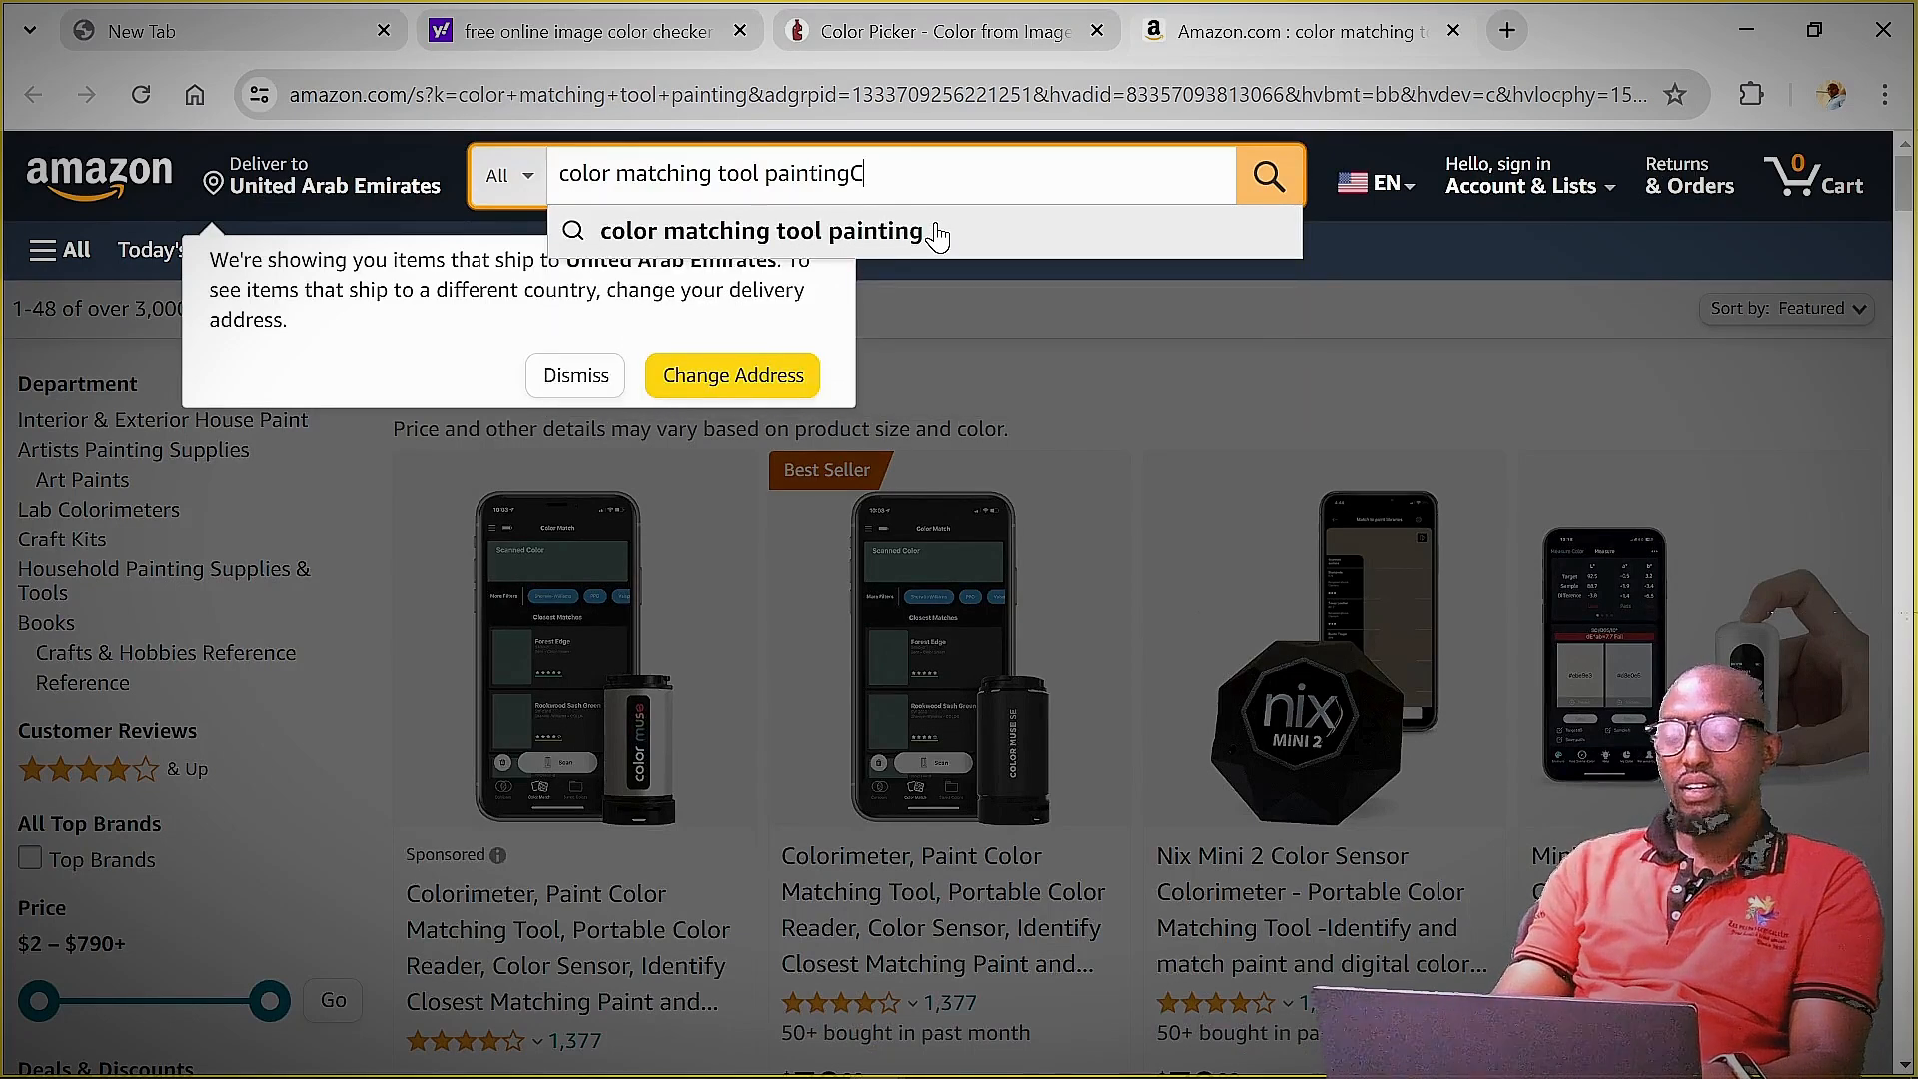
key("BackSpace")
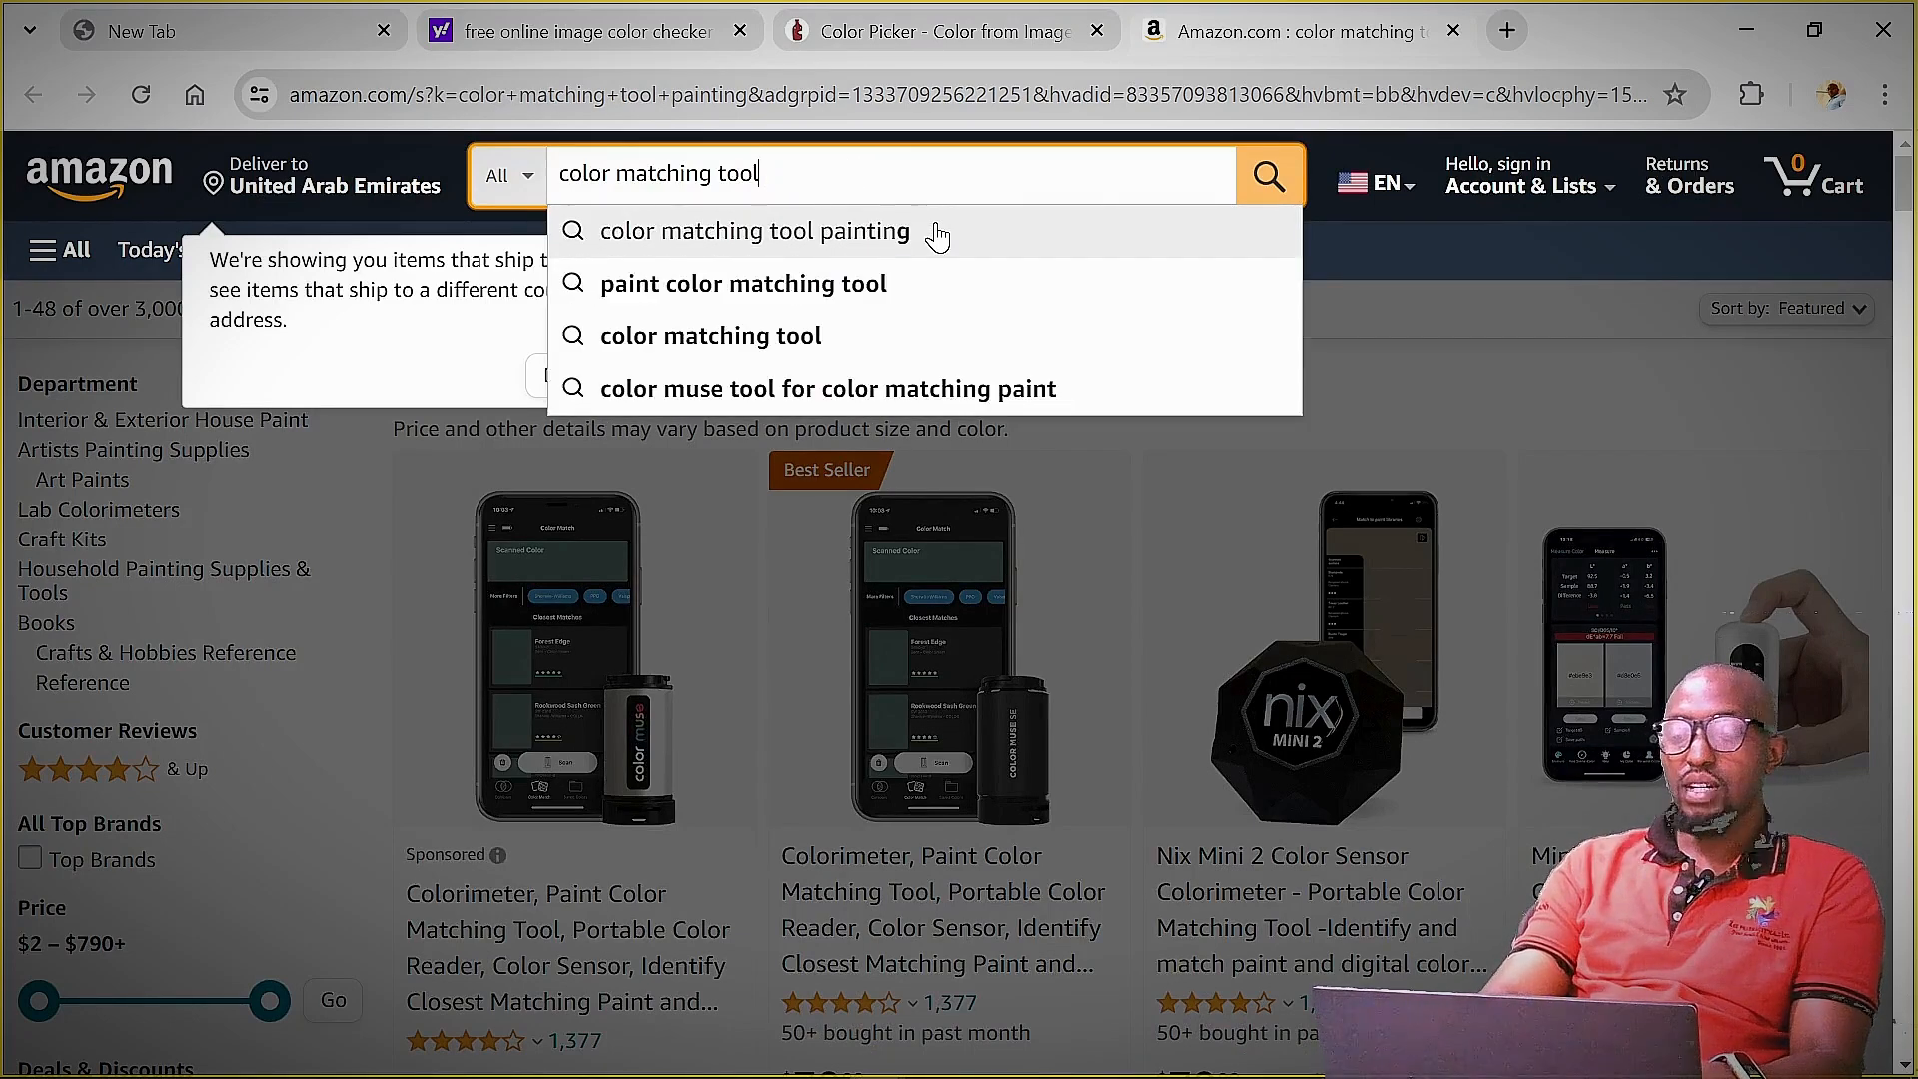
key("BackSpace")
key("BackSpace")
key("BackSpace")
key("BackSpace")
key("BackSpace")
key("BackSpace")
key("BackSpace")
key("BackSpace")
key("BackSpace")
key("BackSpace")
key("BackSpace")
key("BackSpace")
key("BackSpace")
key("BackSpace")
key("BackSpace")
key("BackSpace")
key("BackSpace")
key("BackSpace")
key("BackSpace")
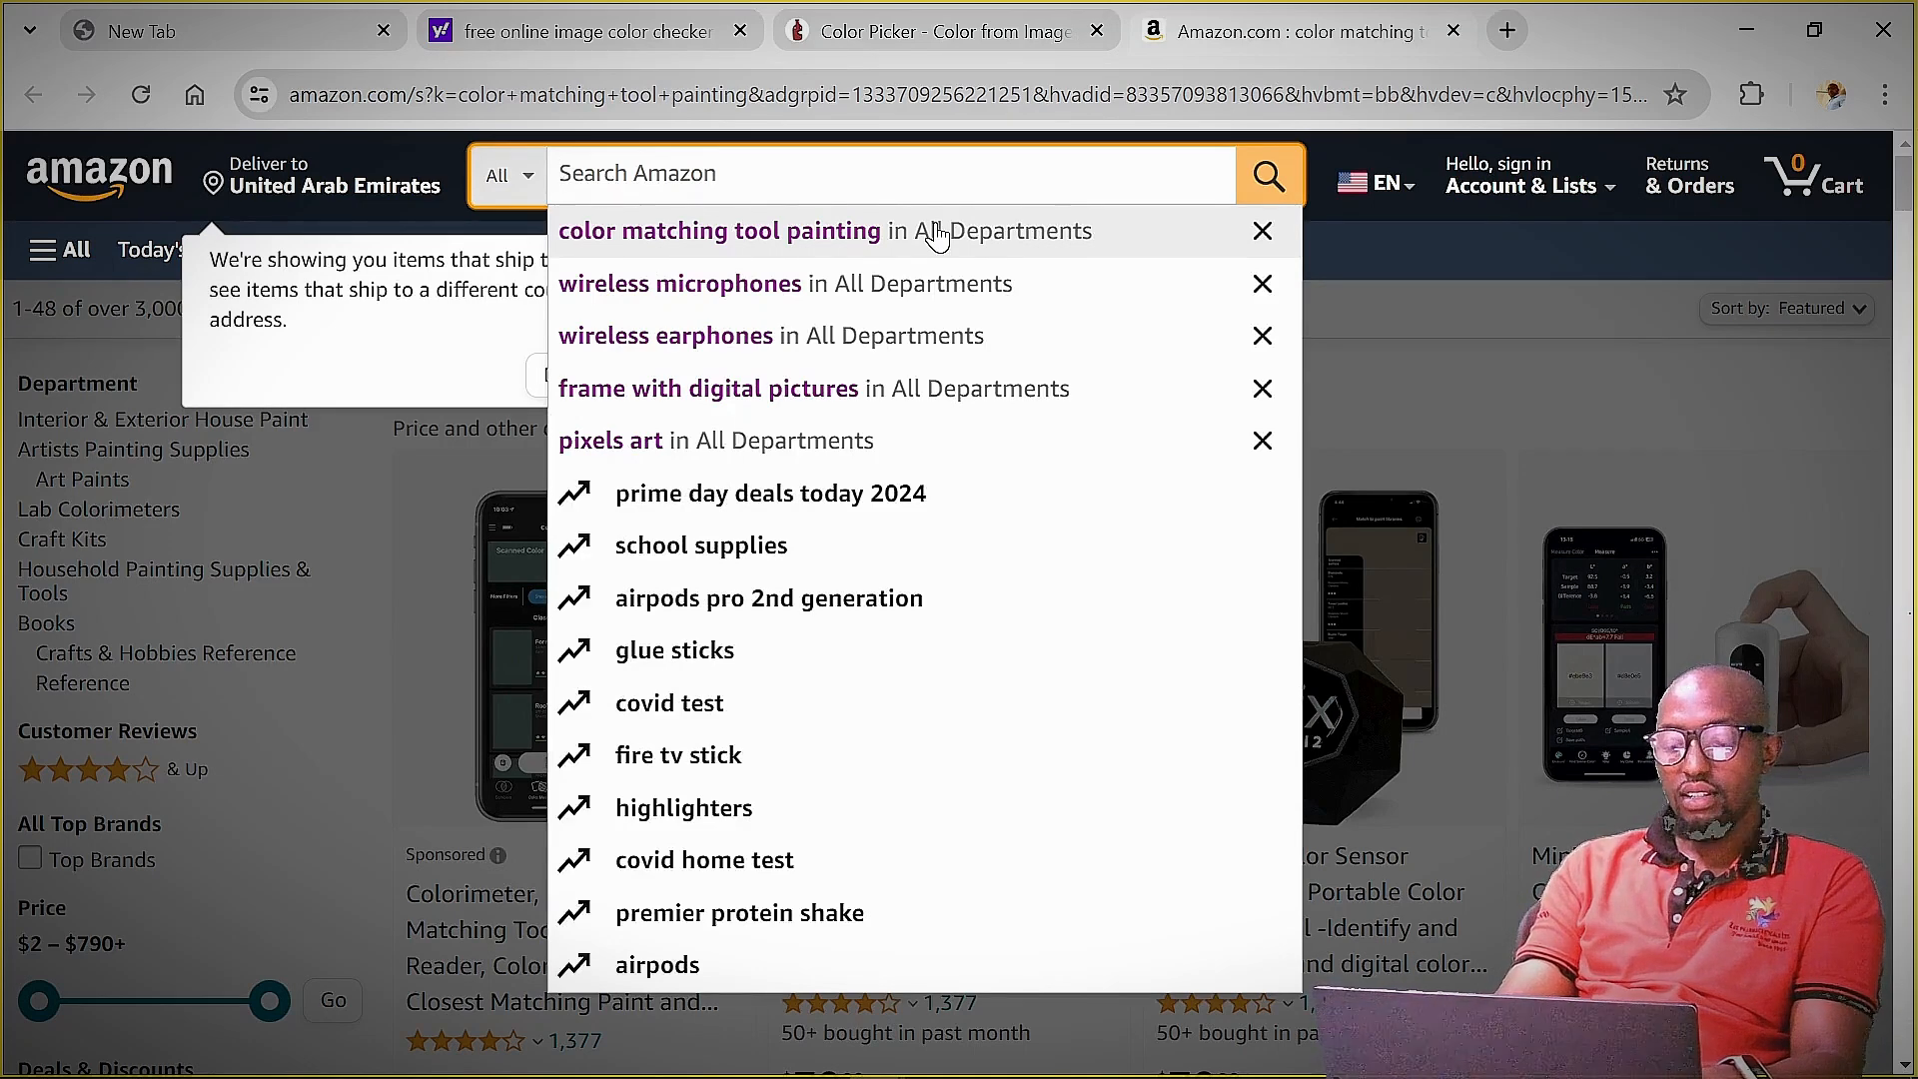
type("CH")
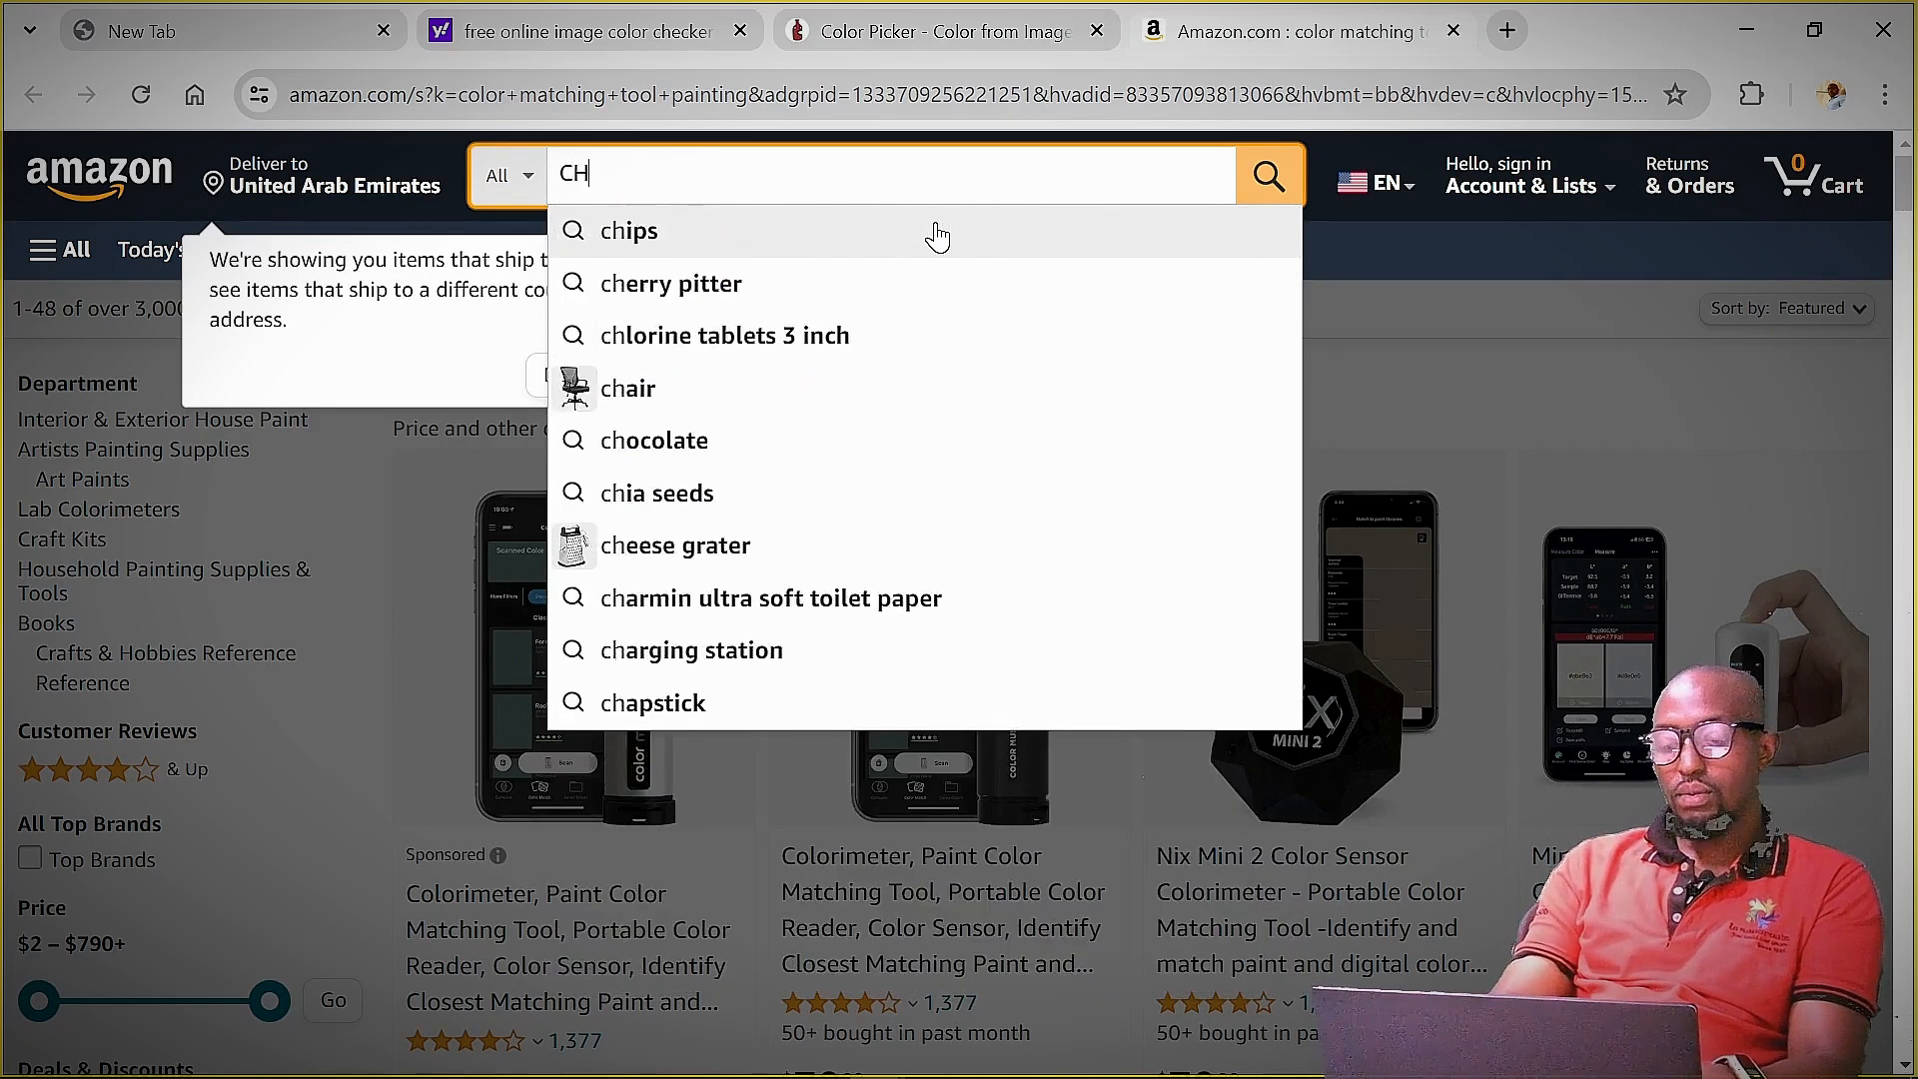
type("ROMA")
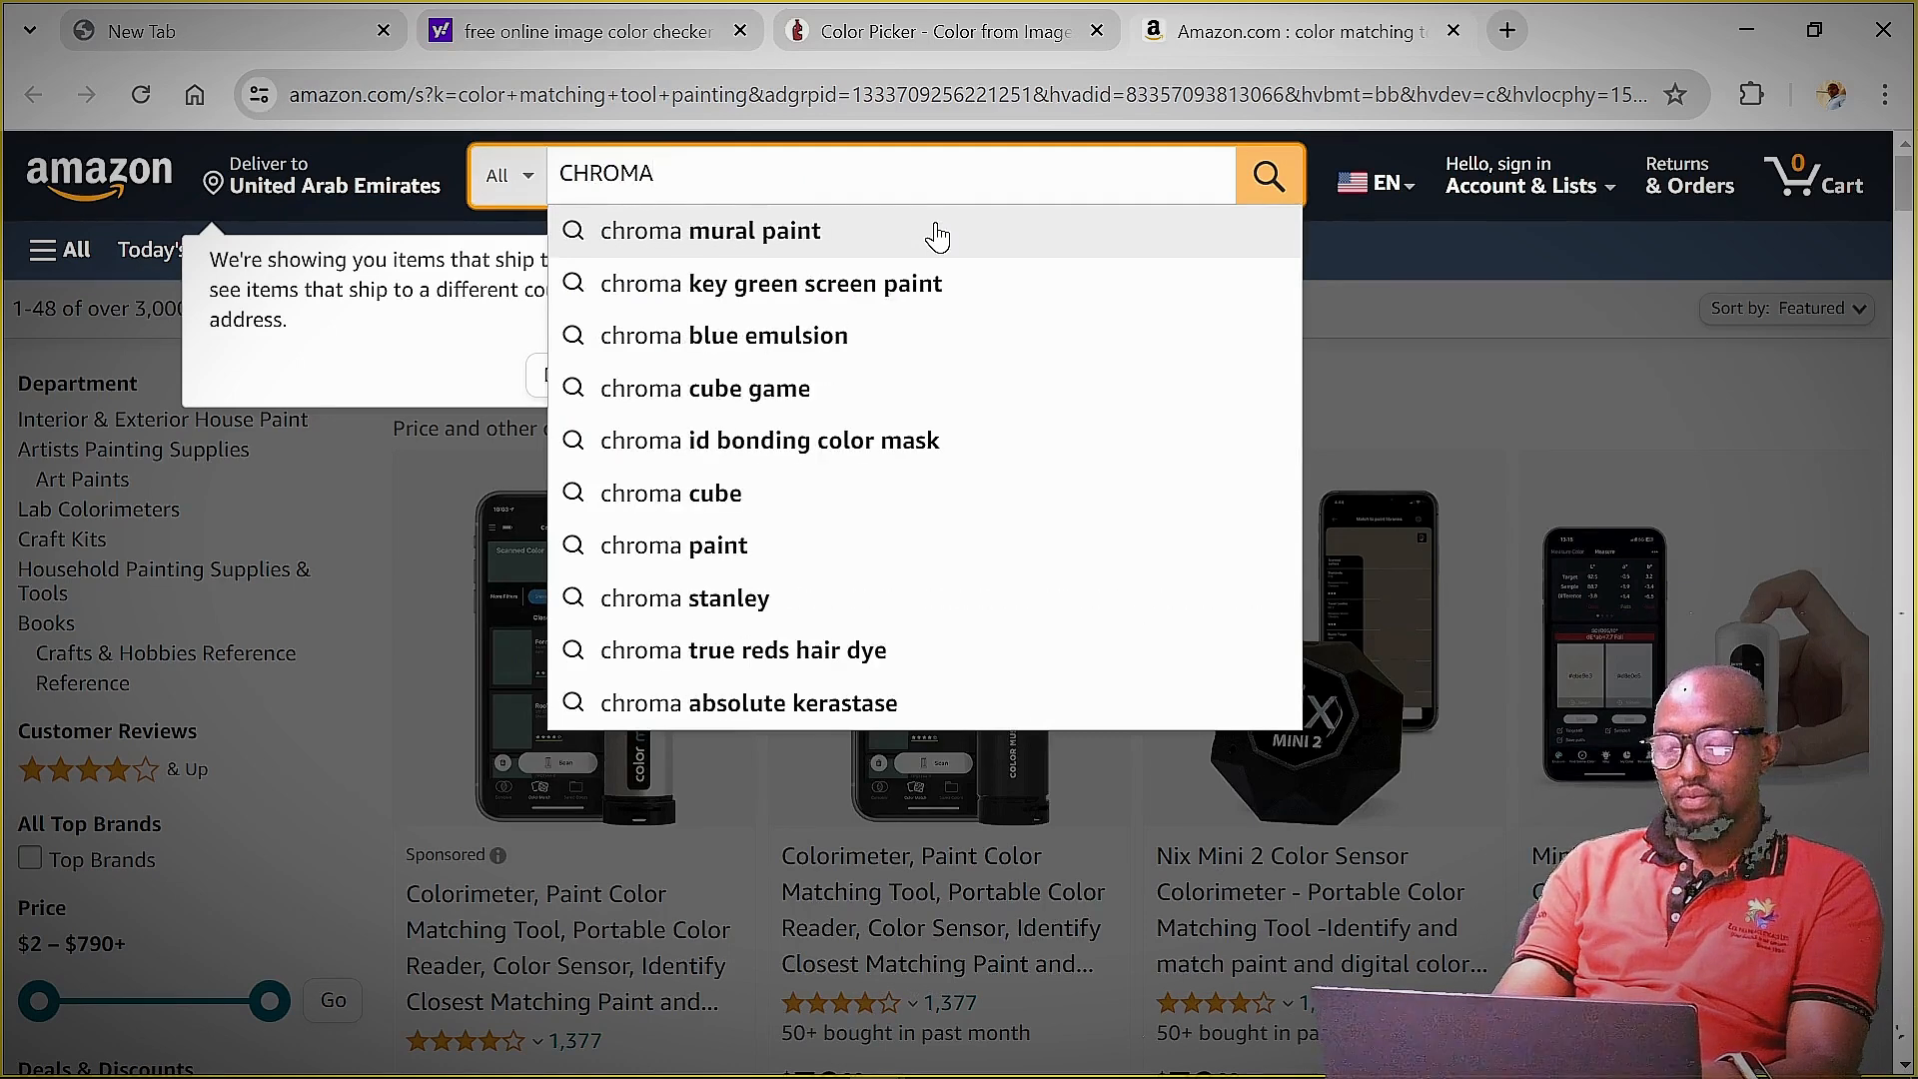
type(" KEY")
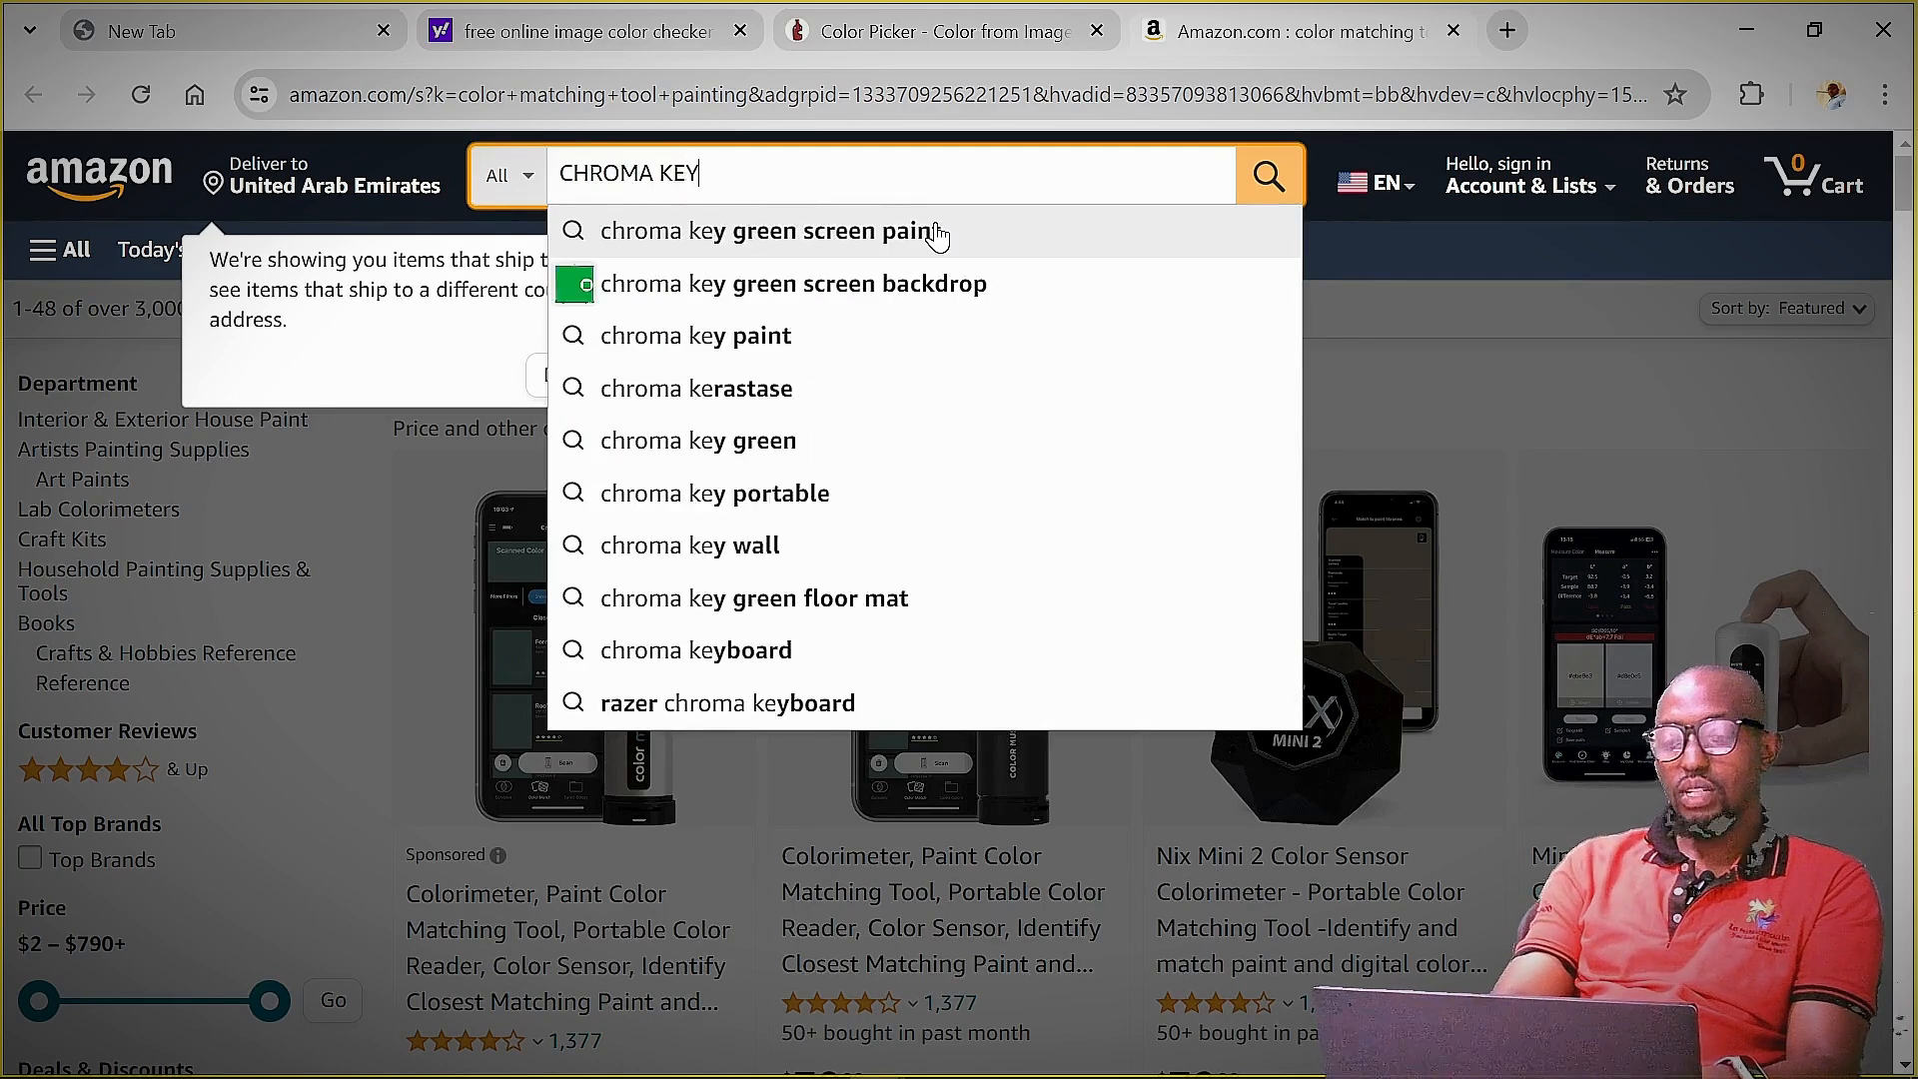
key("BackSpace")
key("BackSpace")
key("BackSpace")
key("BackSpace")
key("BackSpace")
key("BackSpace")
key("BackSpace")
key("BackSpace")
key("BackSpace")
key("BackSpace")
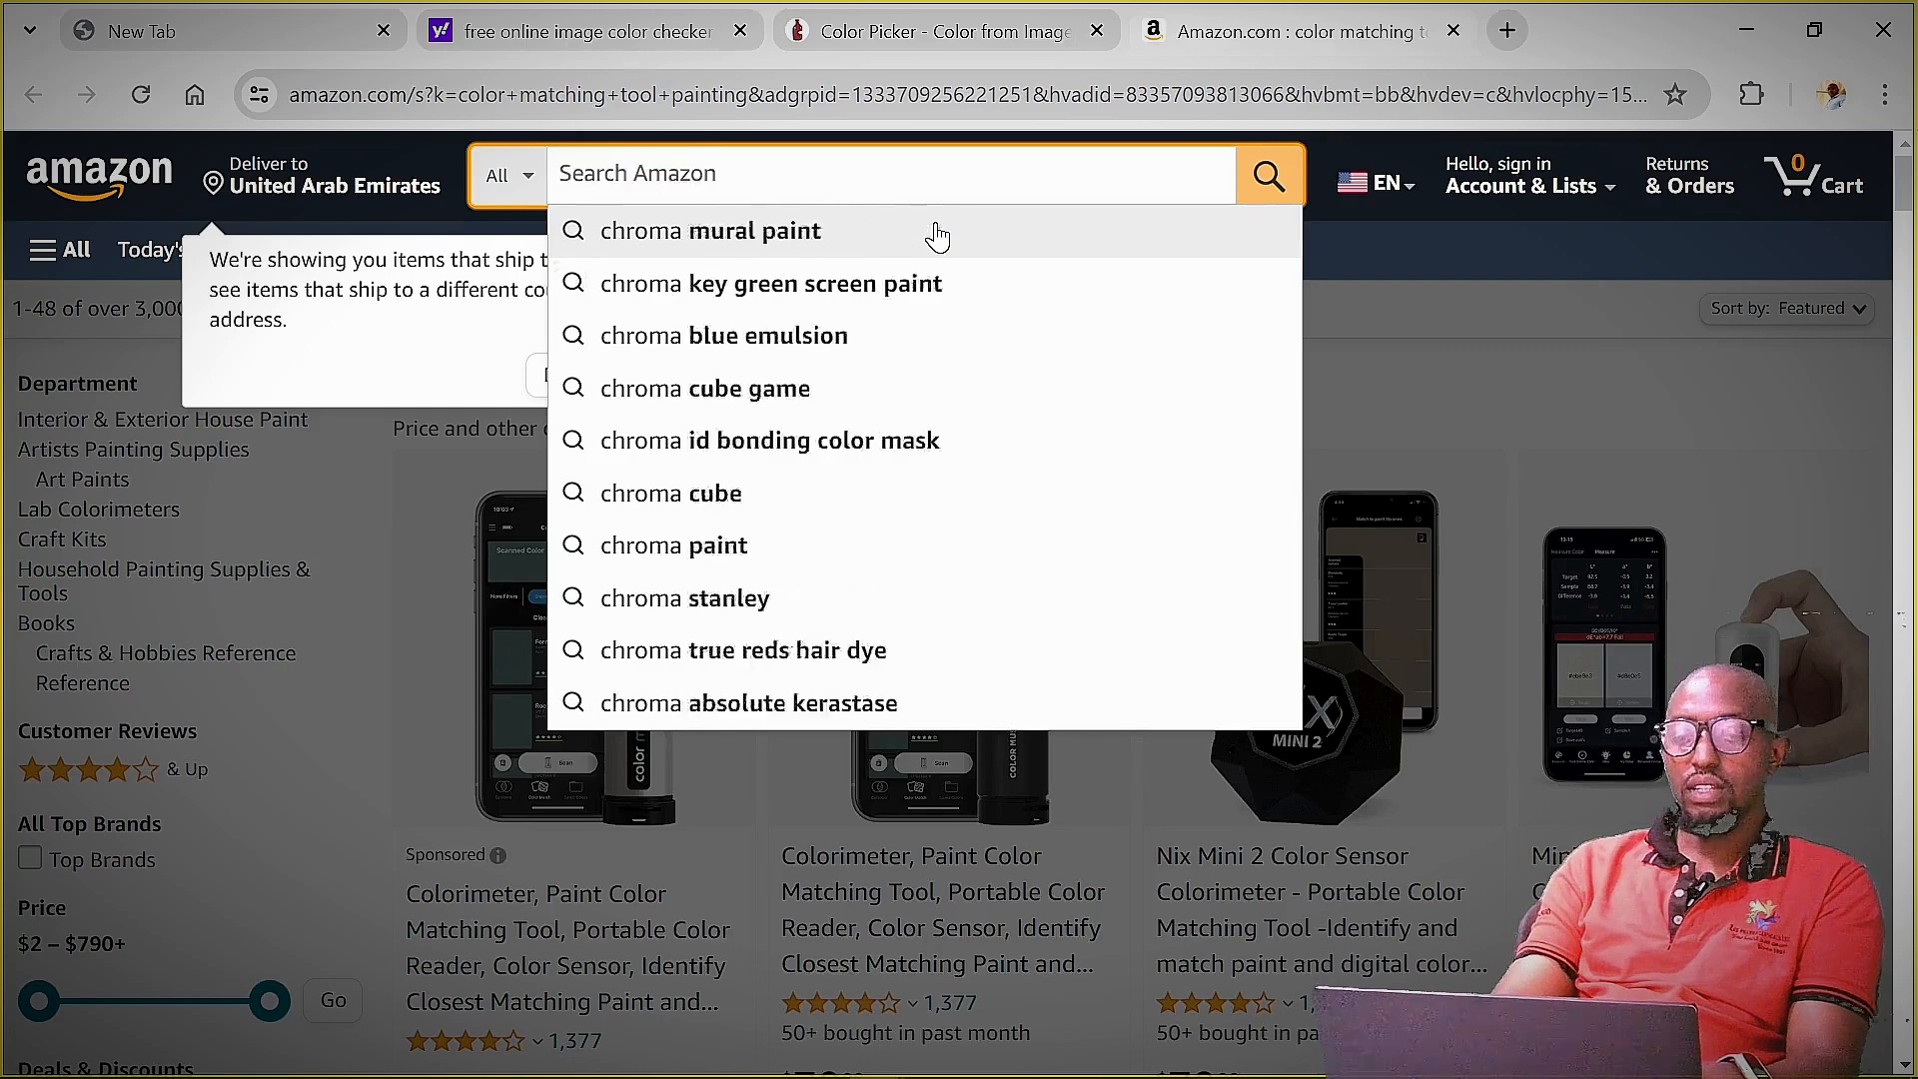
Search Amazon for "GREEN SCREEN" and browse the backdrop listings.
type("GR")
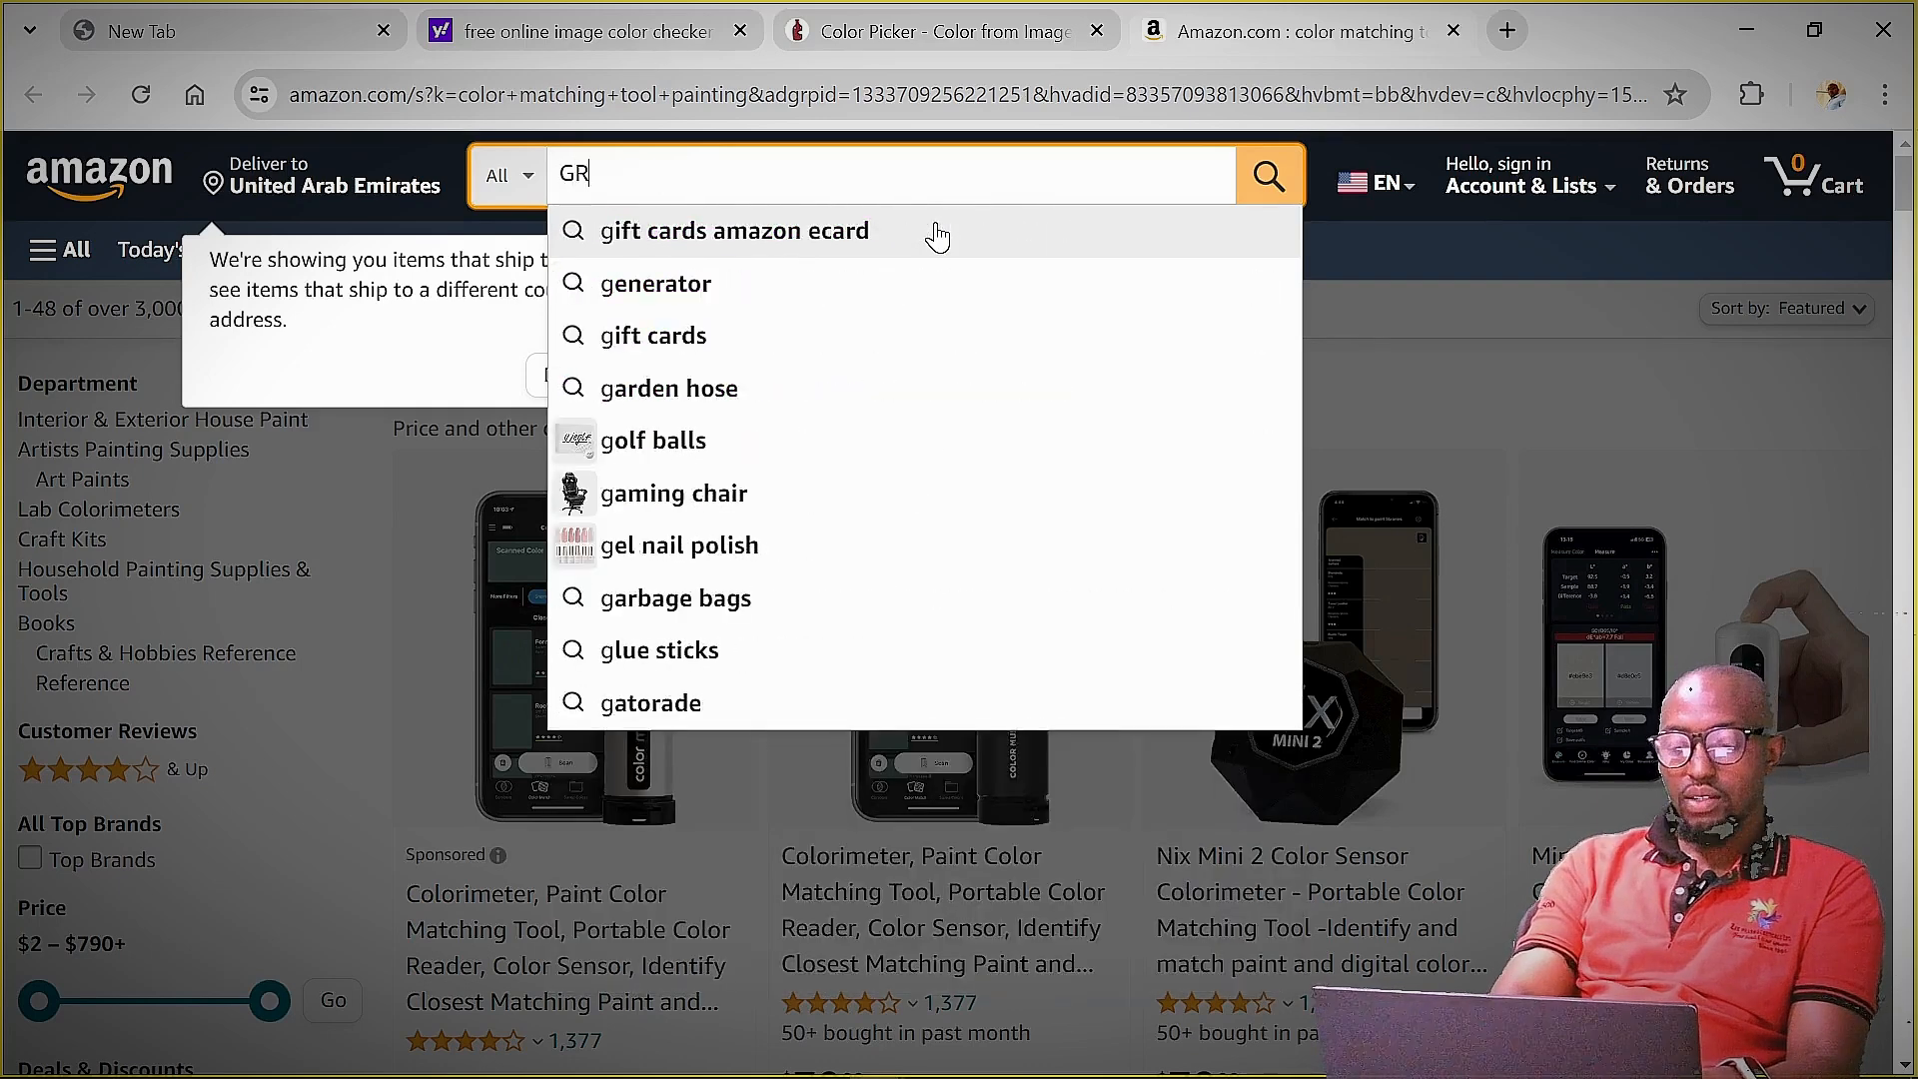
type("EEN SCREE")
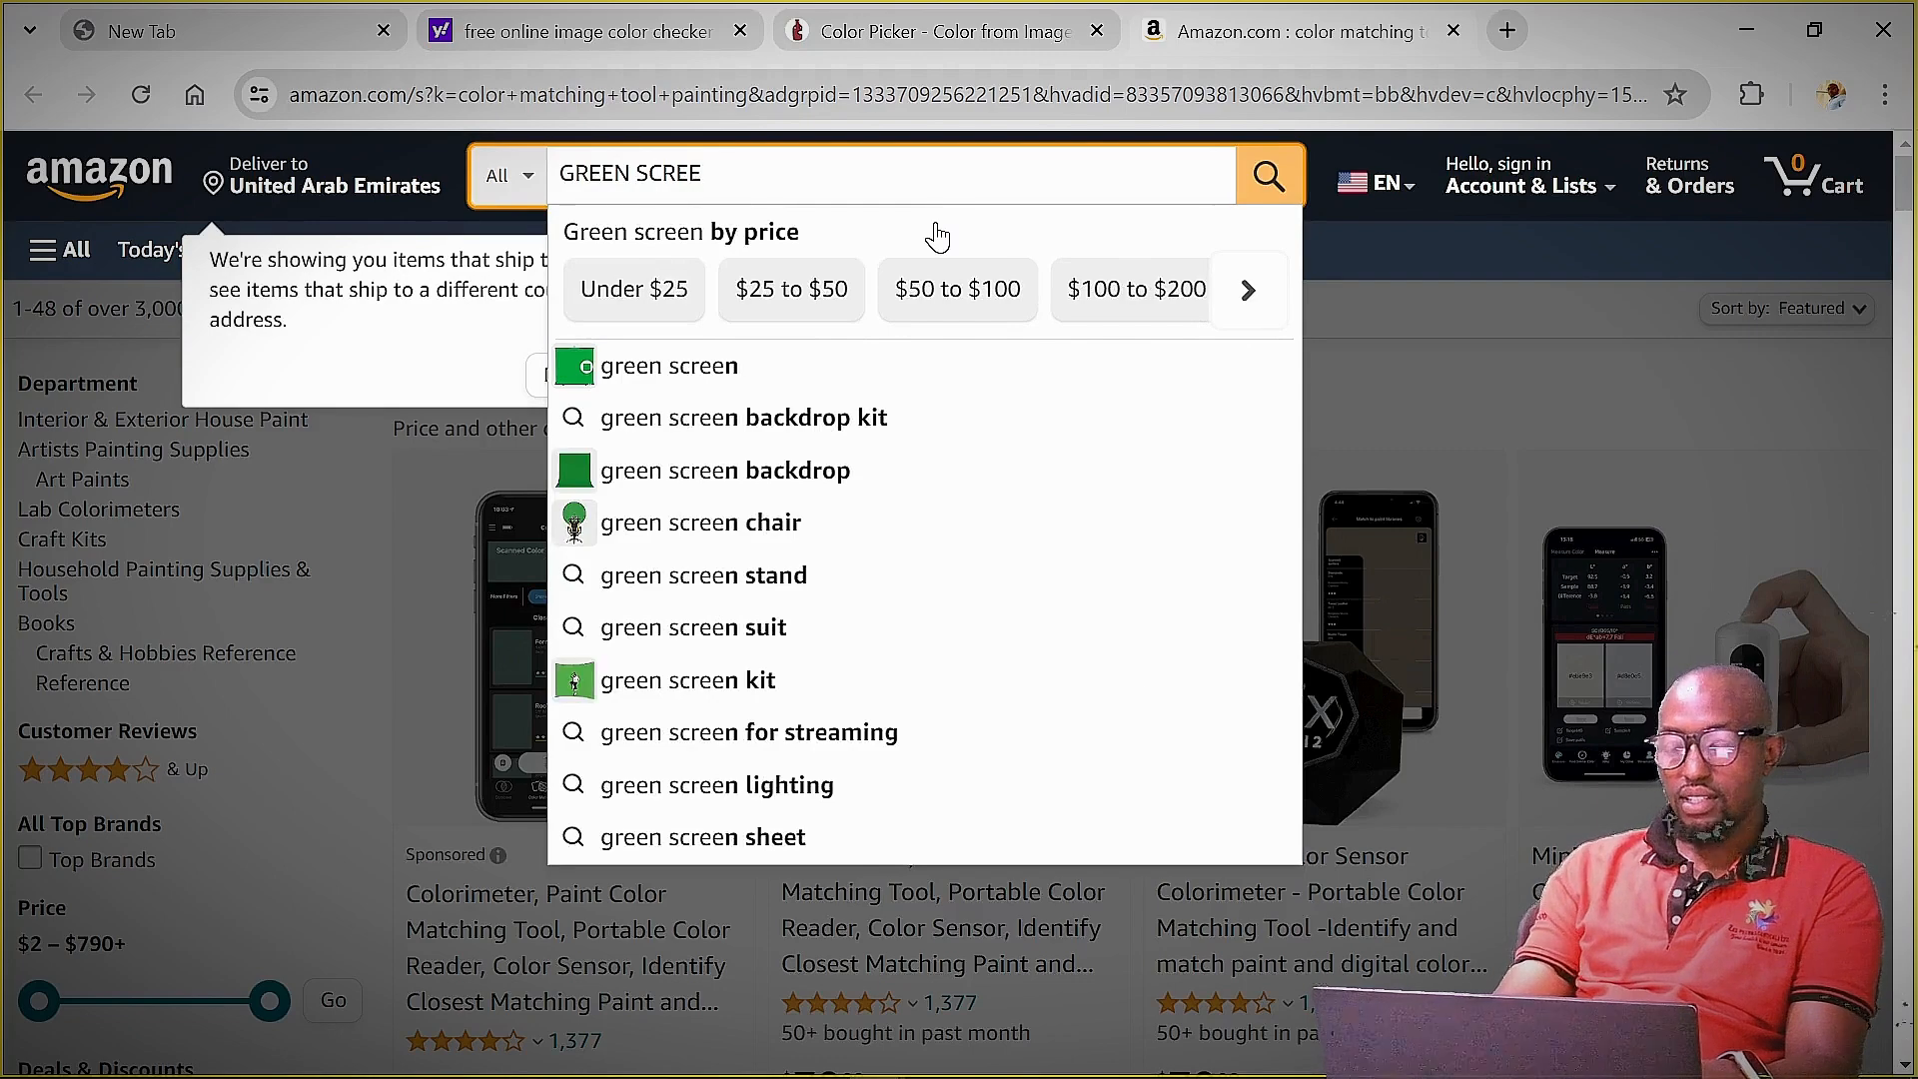
type("N")
key("Return")
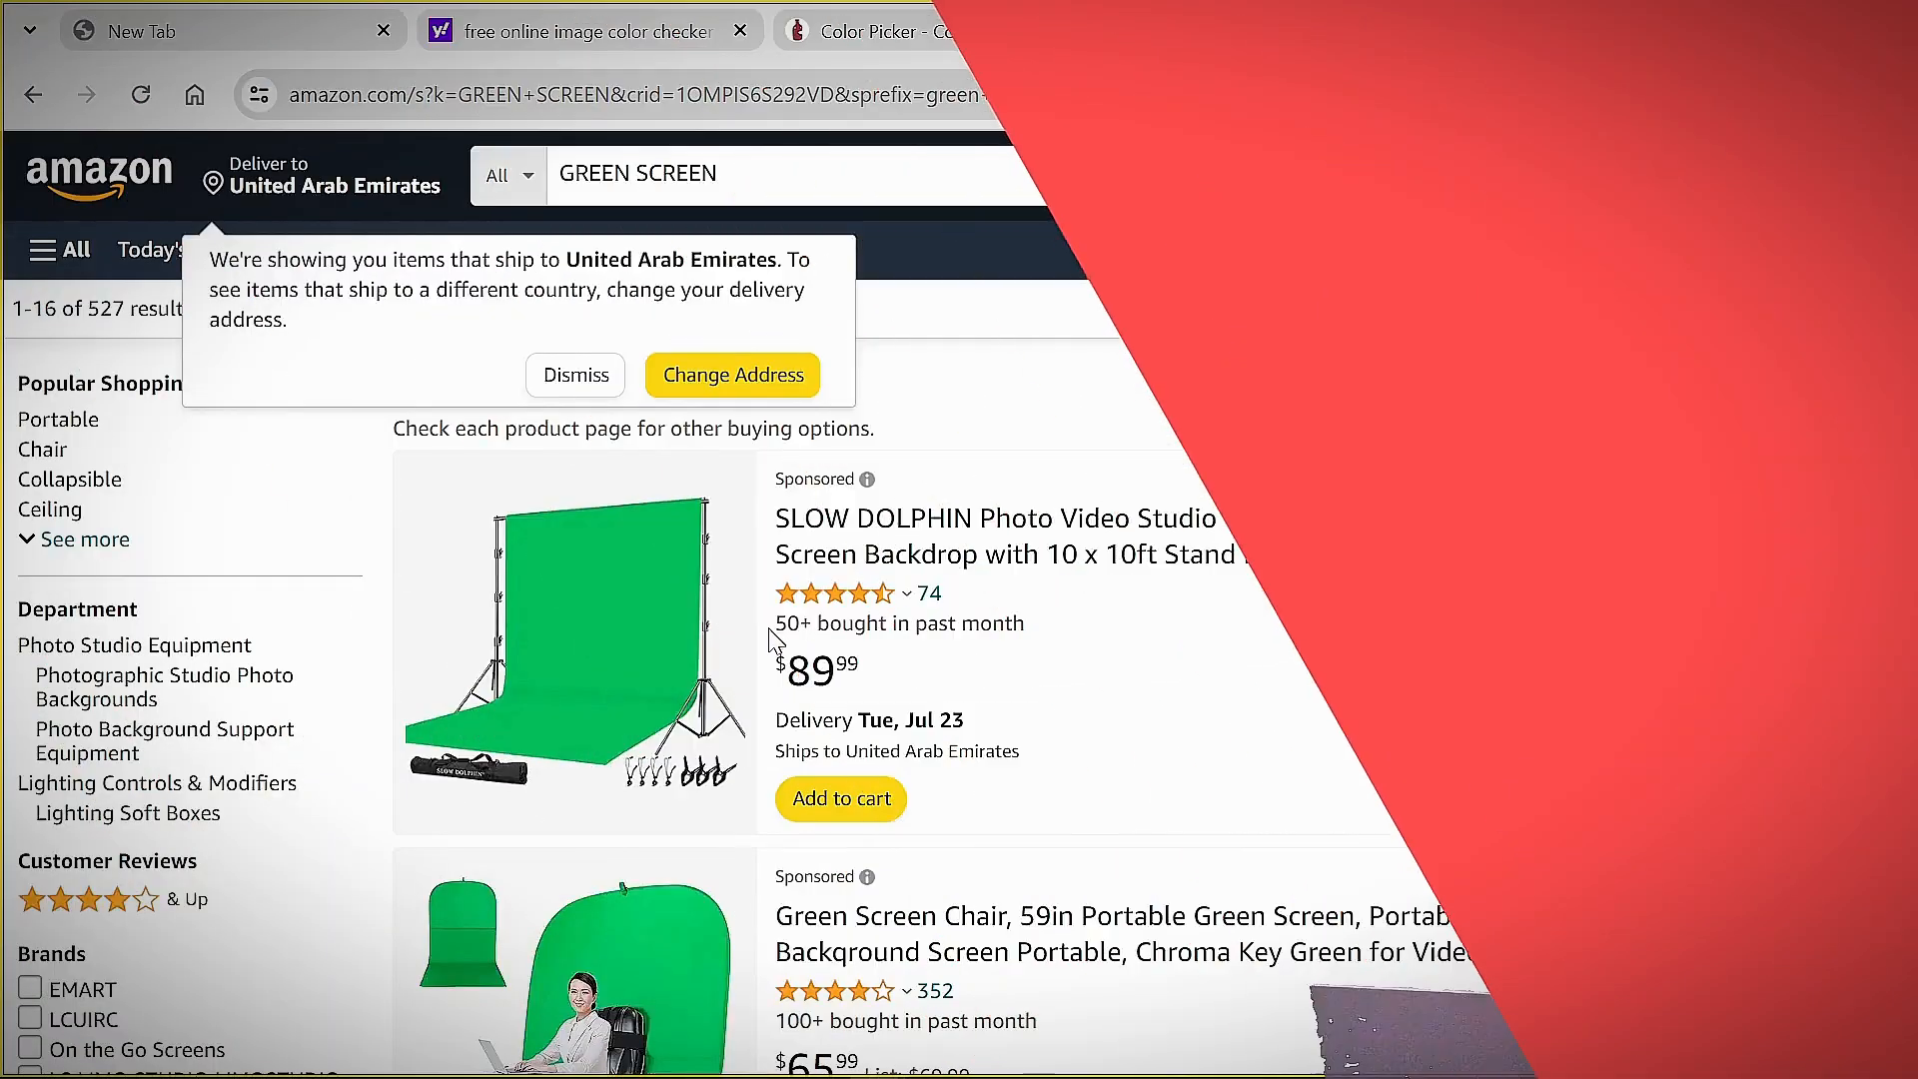
scroll(737, 683, "down", 3)
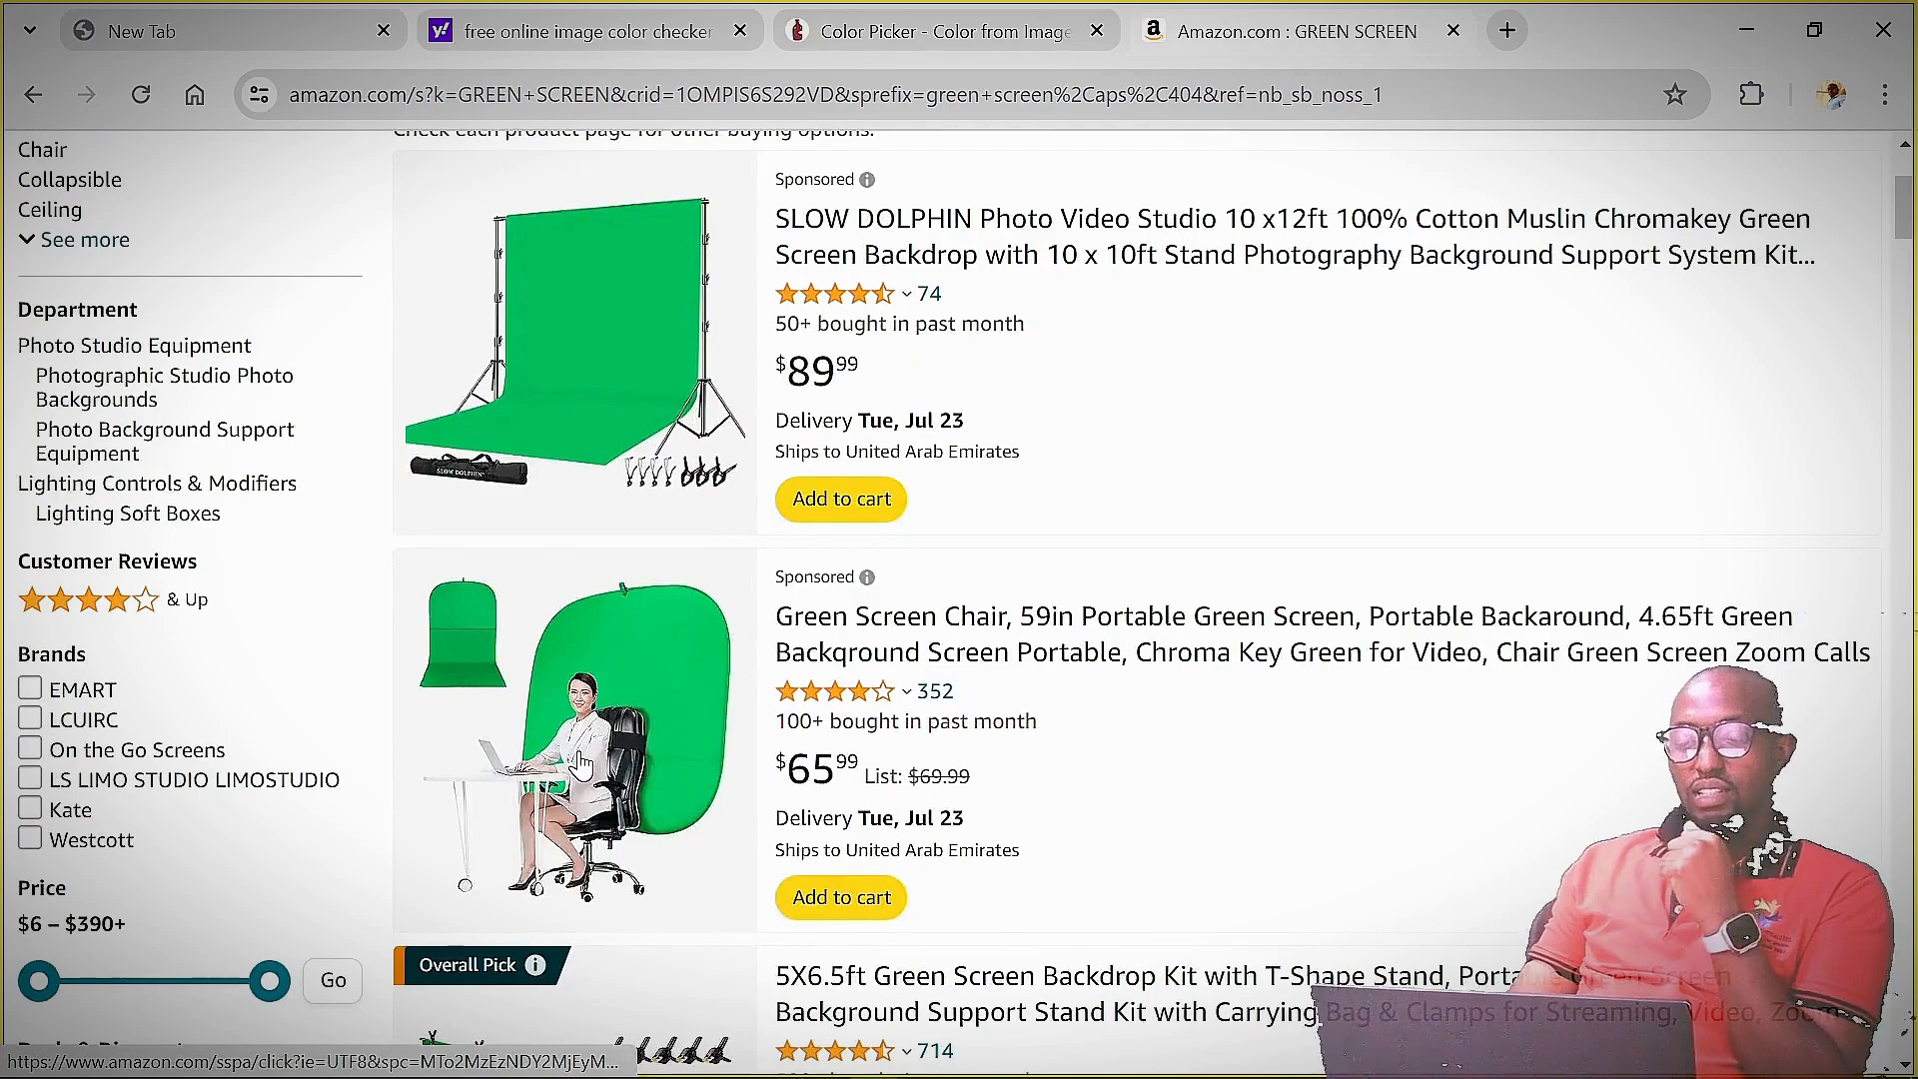
scroll(610, 651, "down", 5)
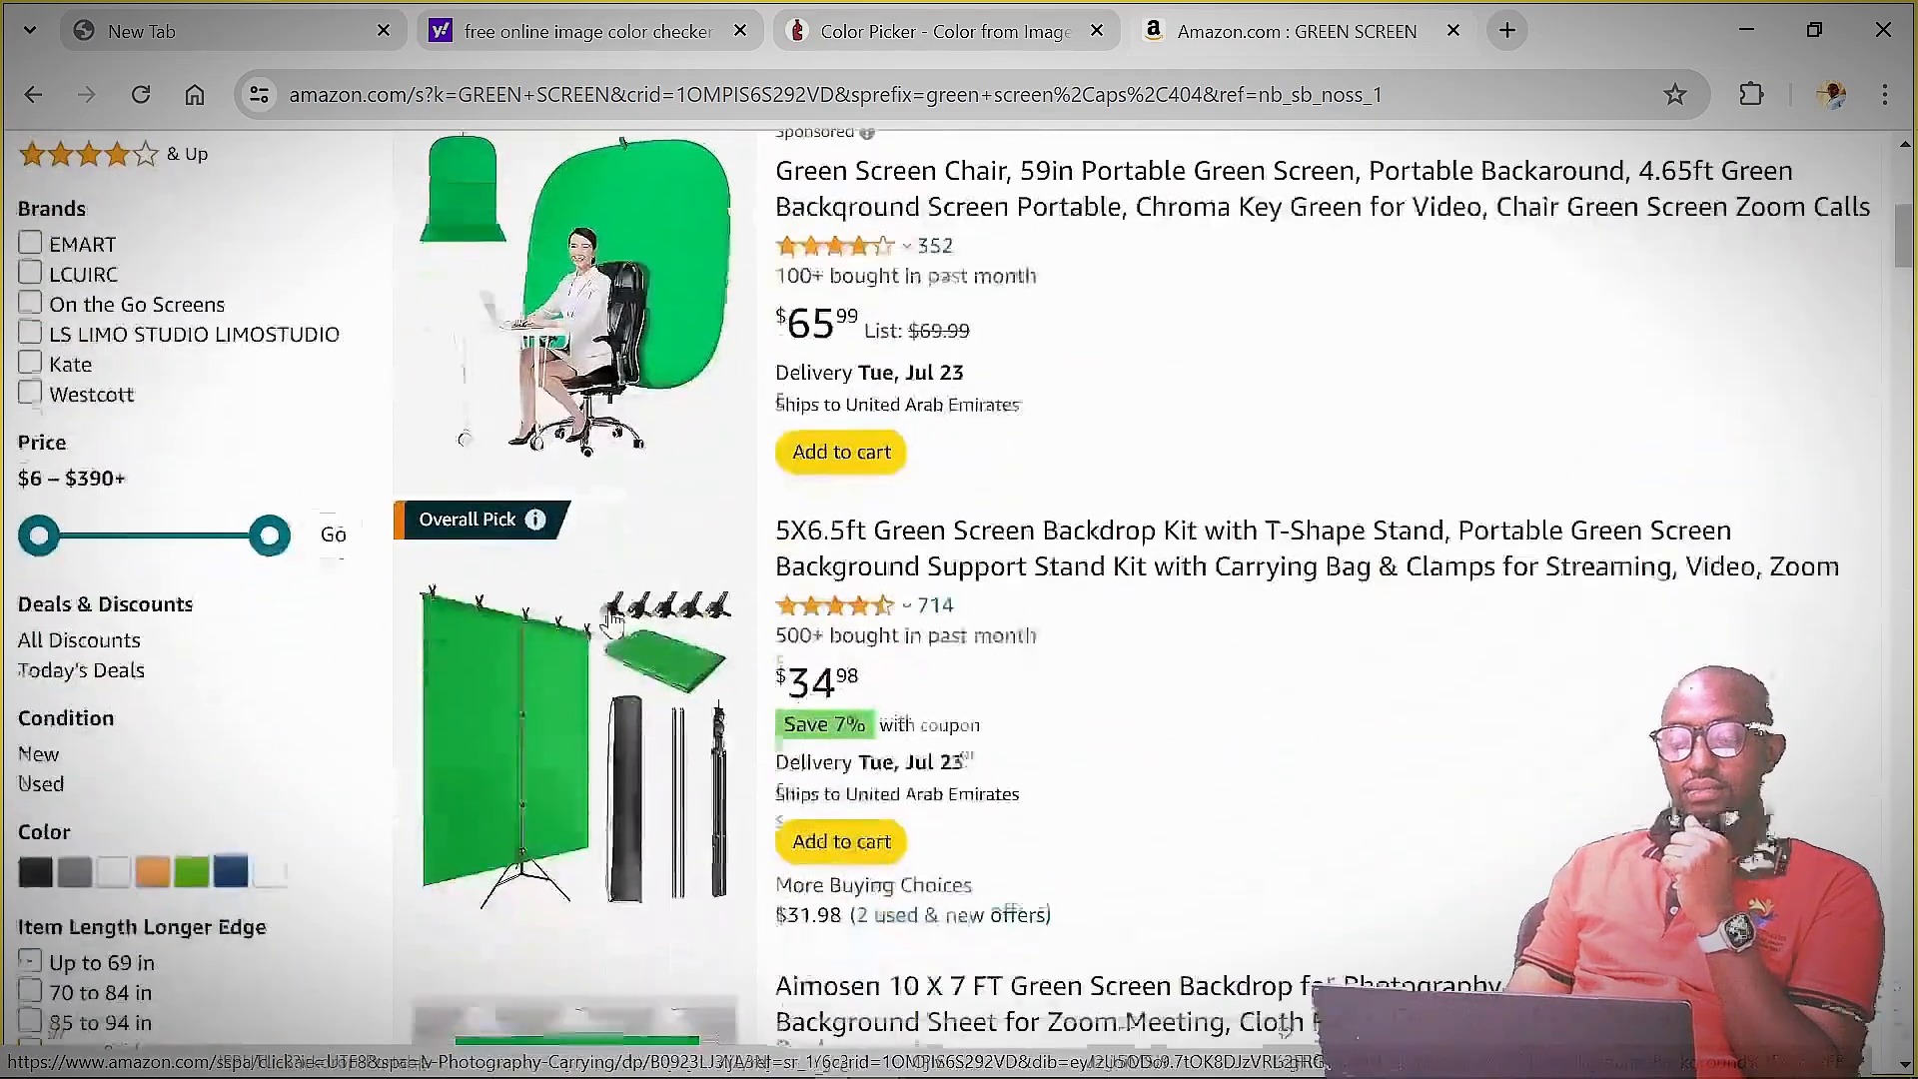
scroll(614, 617, "up", 5)
scroll(614, 617, "up", 3)
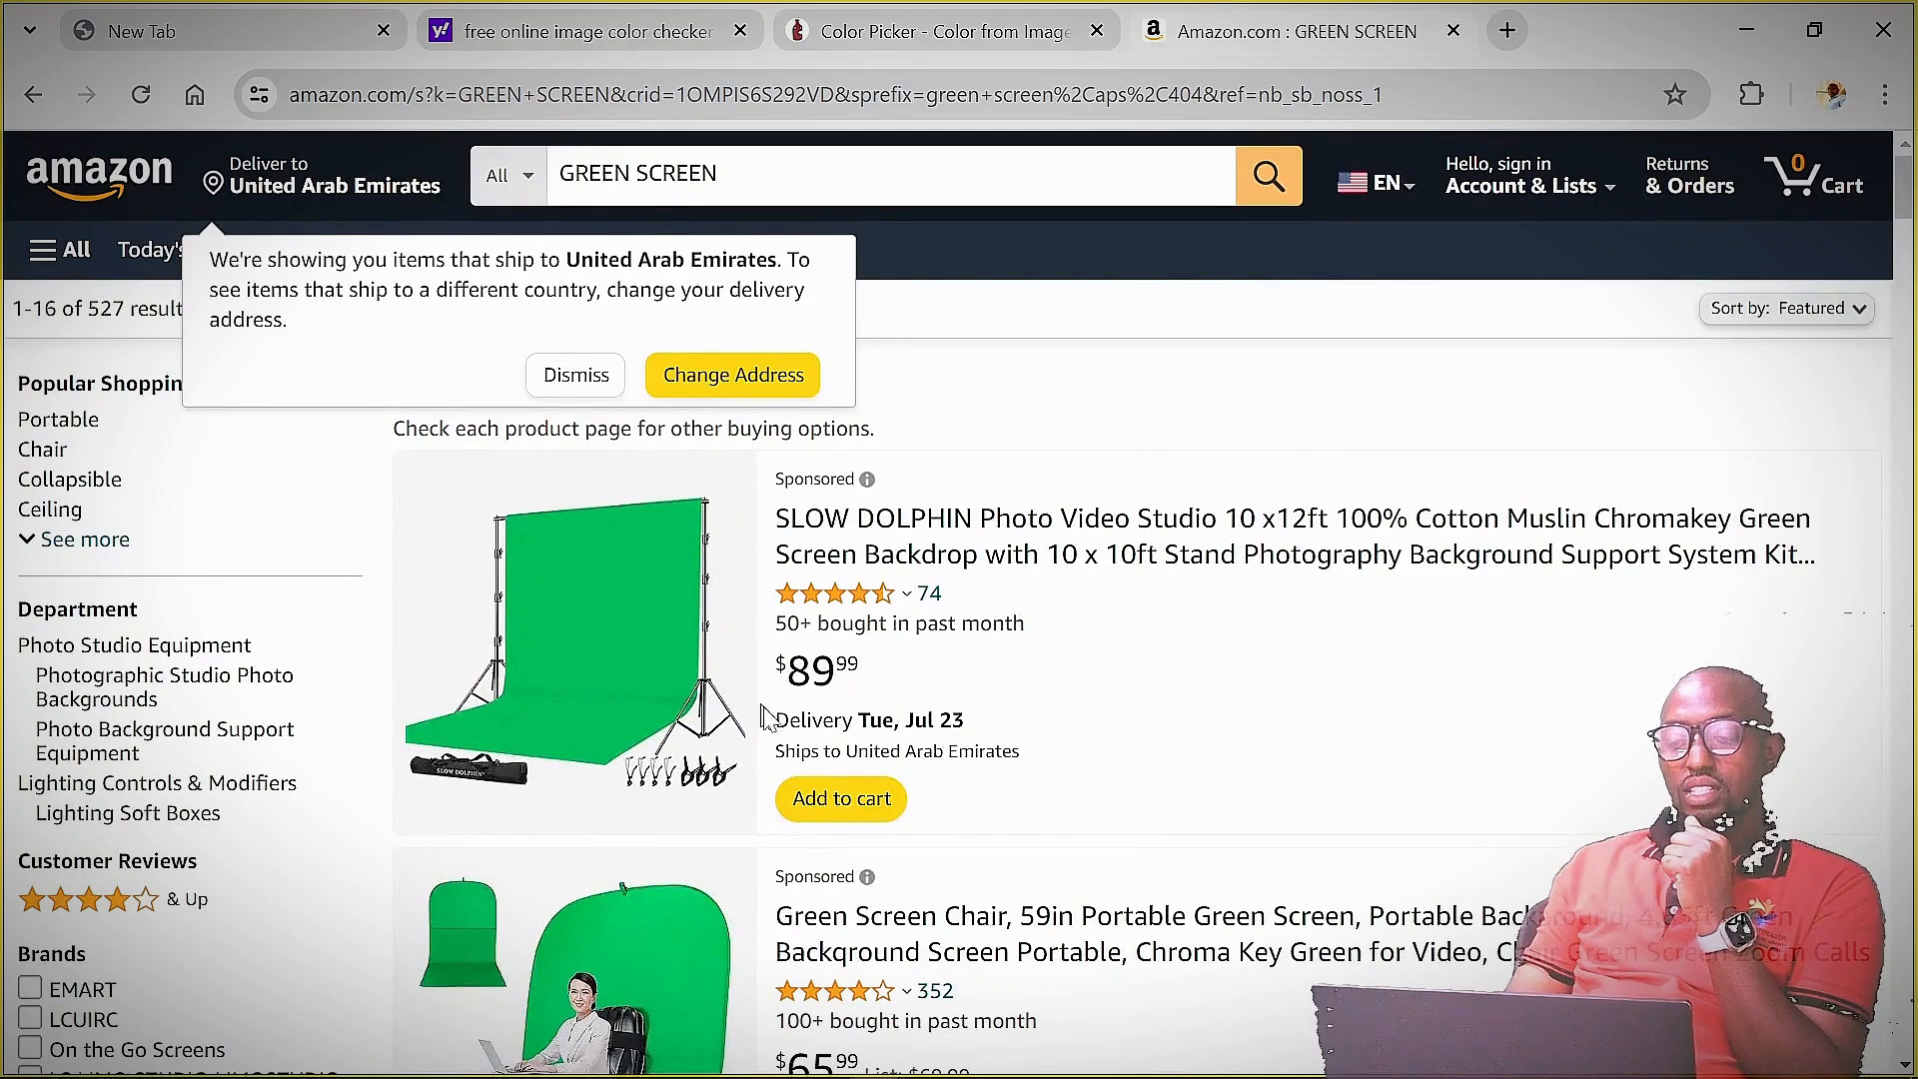
Browse the Amazon green screen results, examining backdrop types, sizes, stand kits, chair-mounted options and prices.
scroll(793, 662, "down", 7)
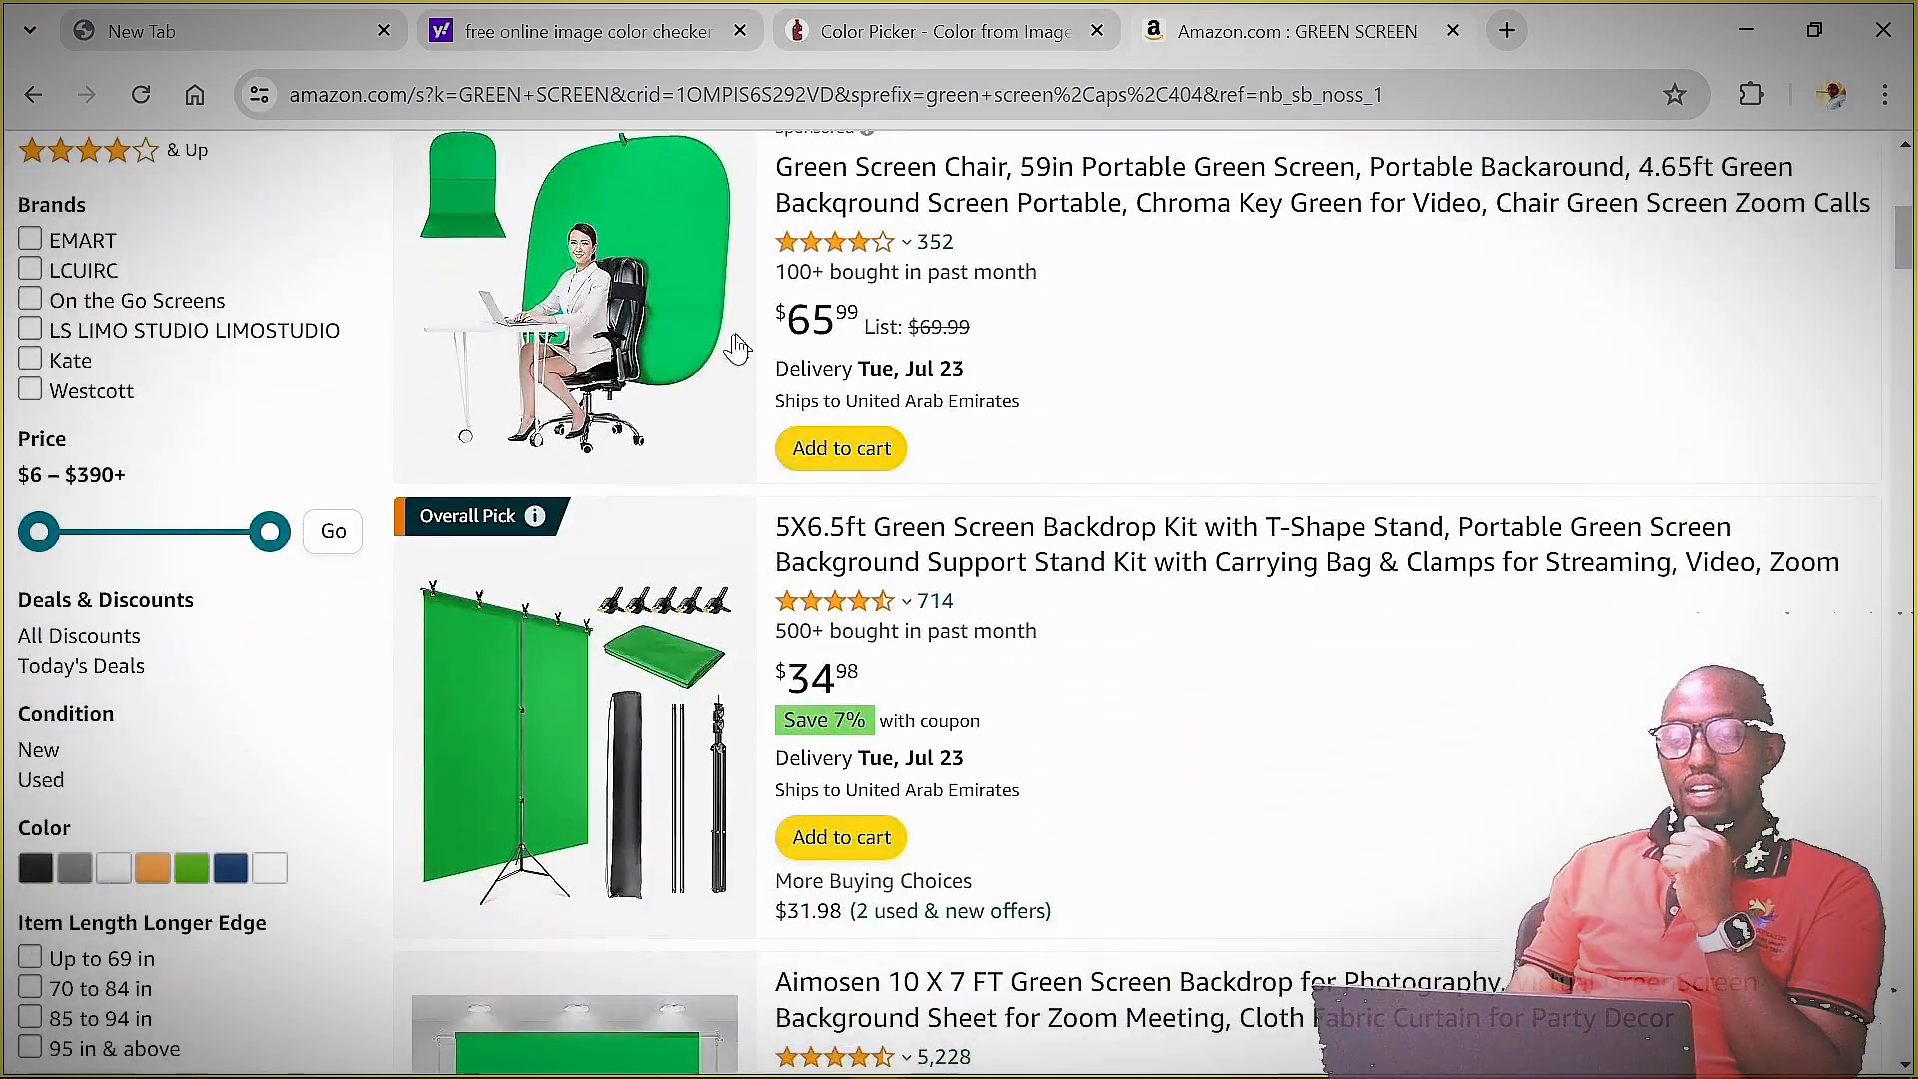
scroll(671, 379, "down", 7)
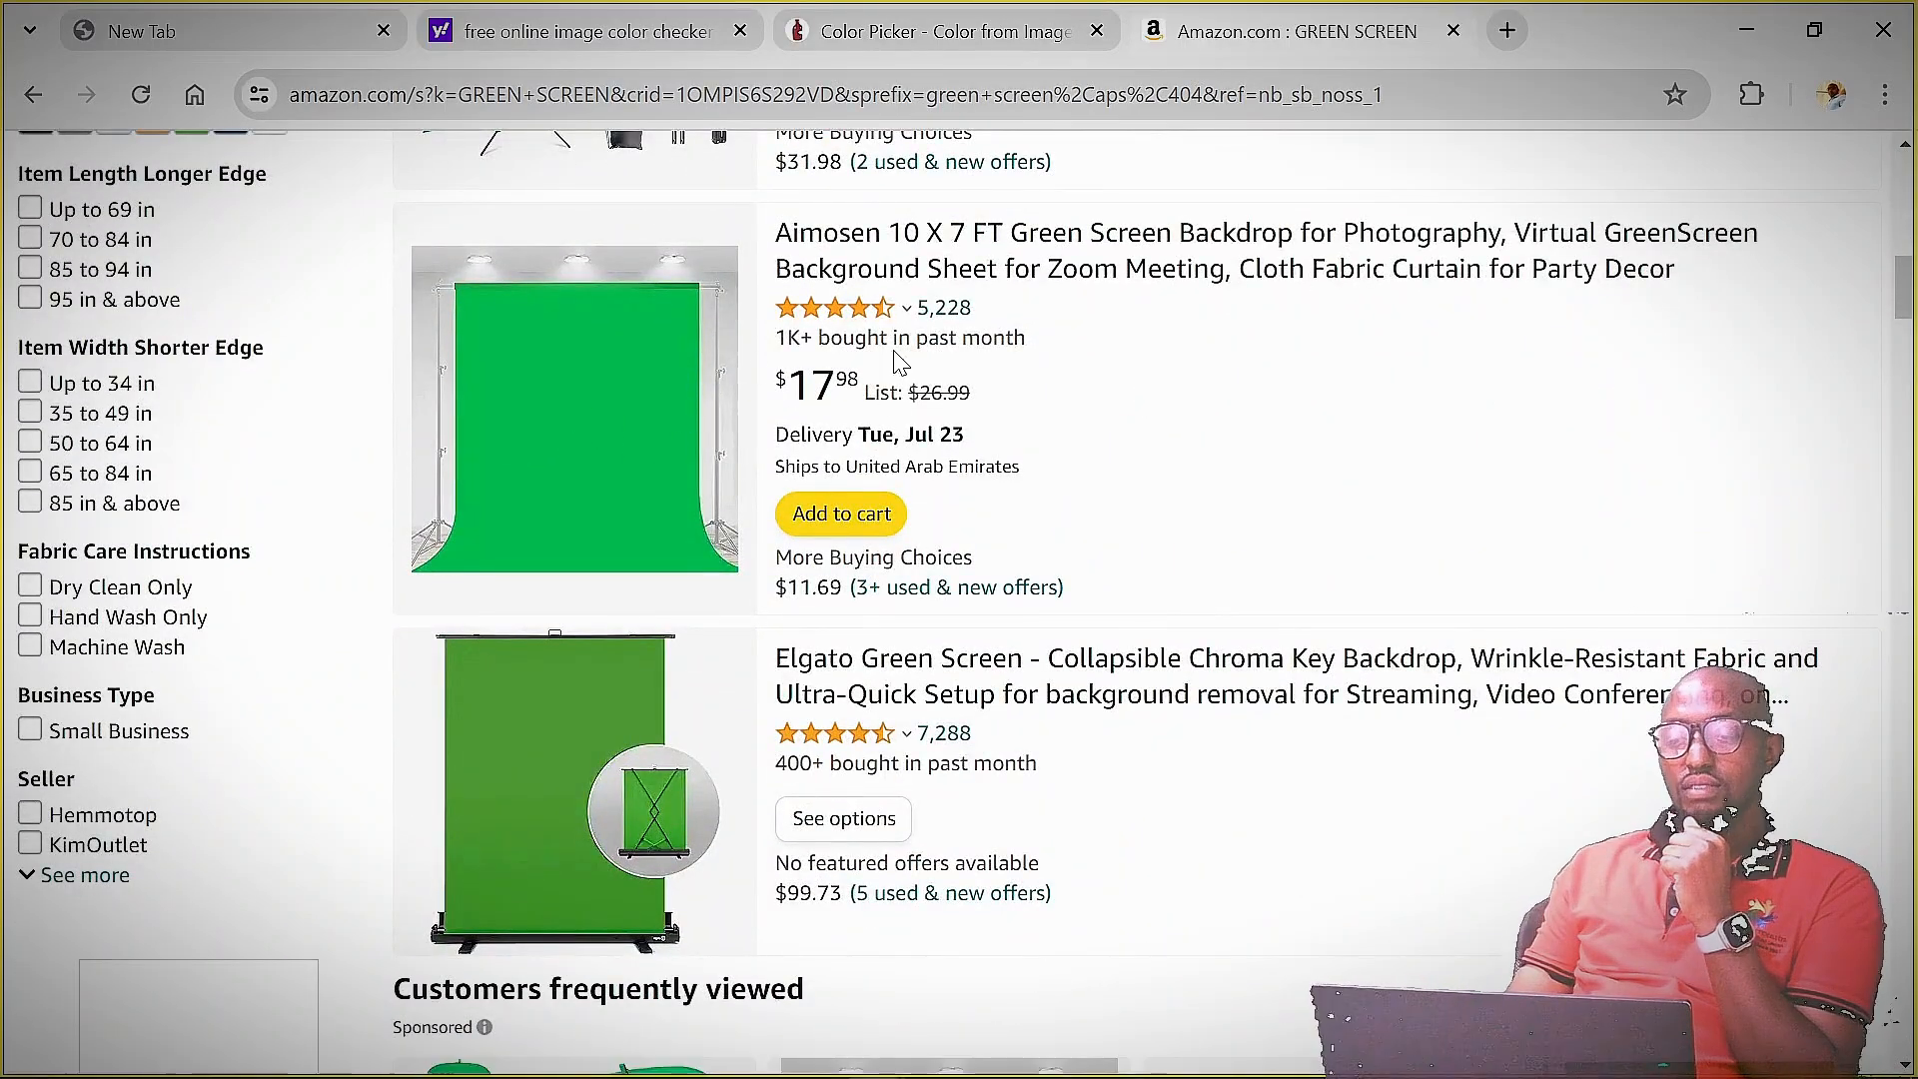
scroll(694, 578, "down", 5)
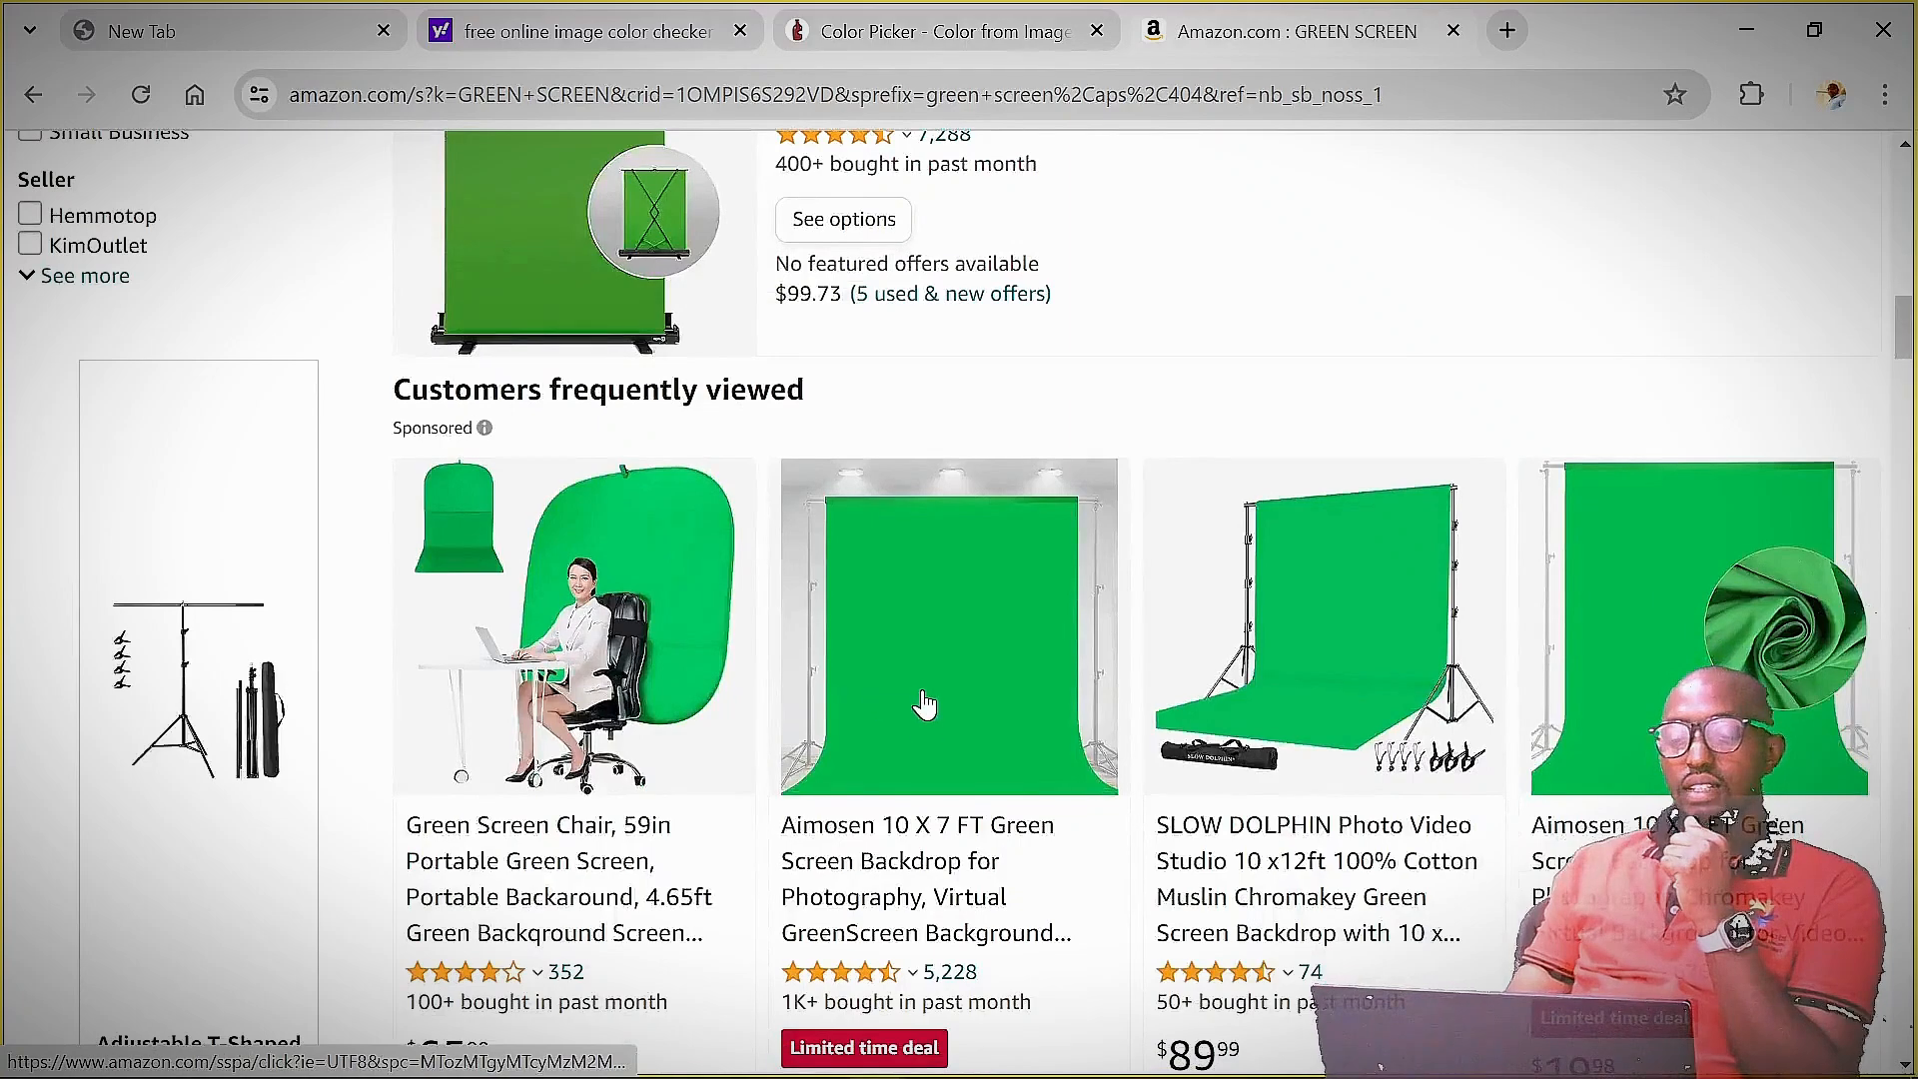
scroll(924, 704, "down", 4)
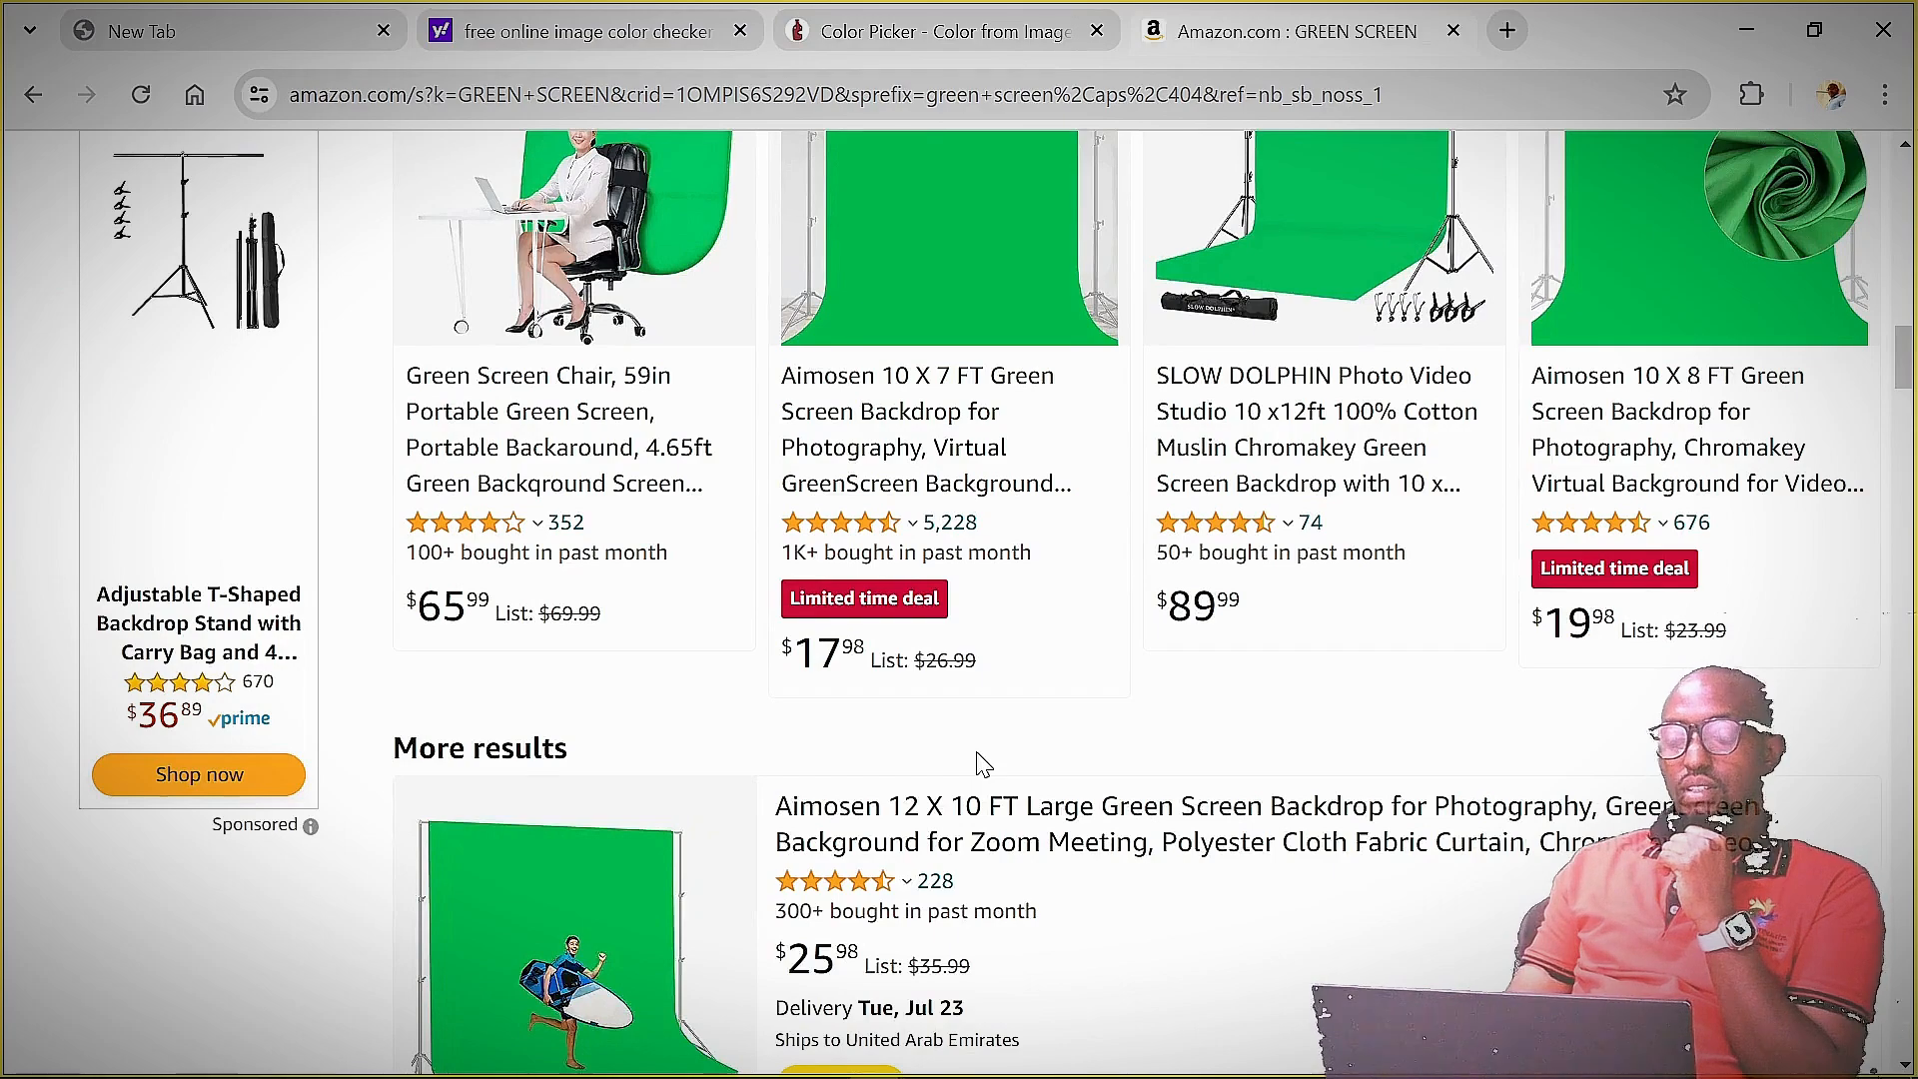
scroll(984, 765, "down", 4)
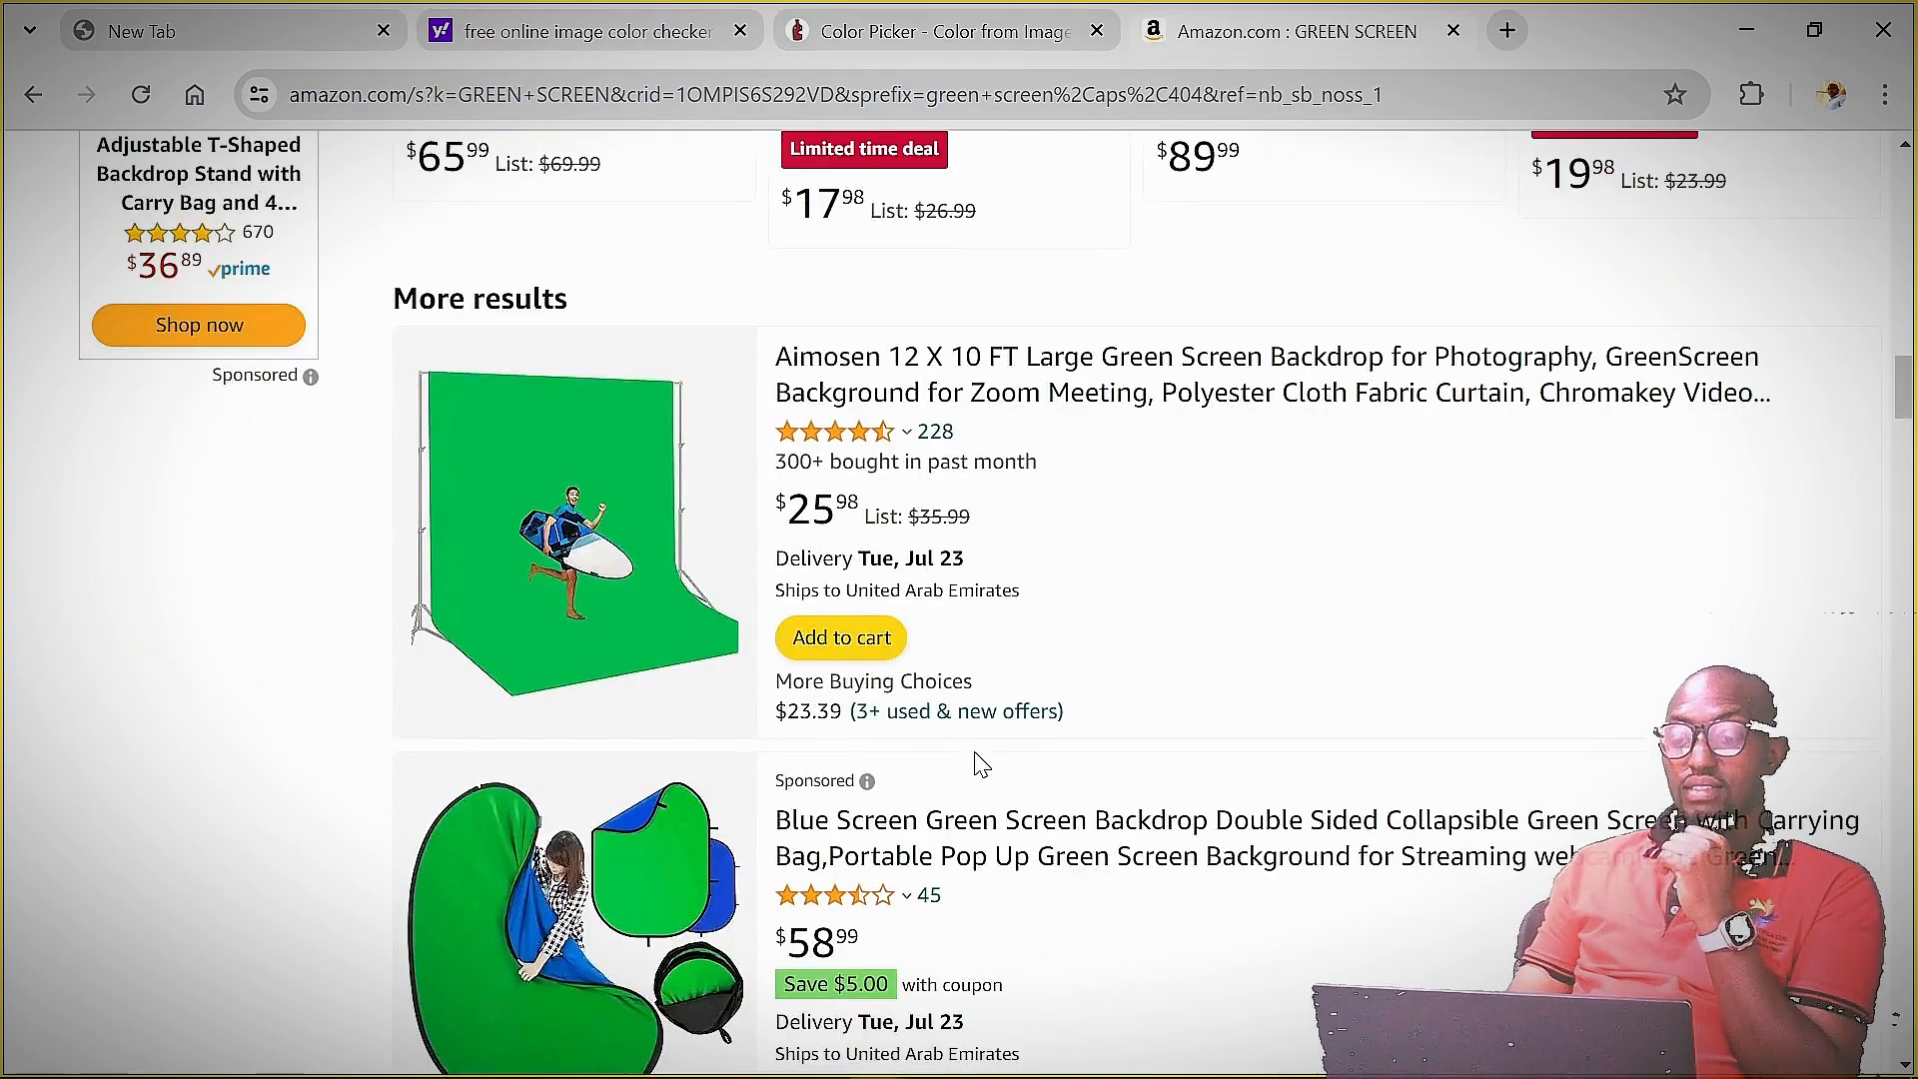
scroll(981, 765, "down", 5)
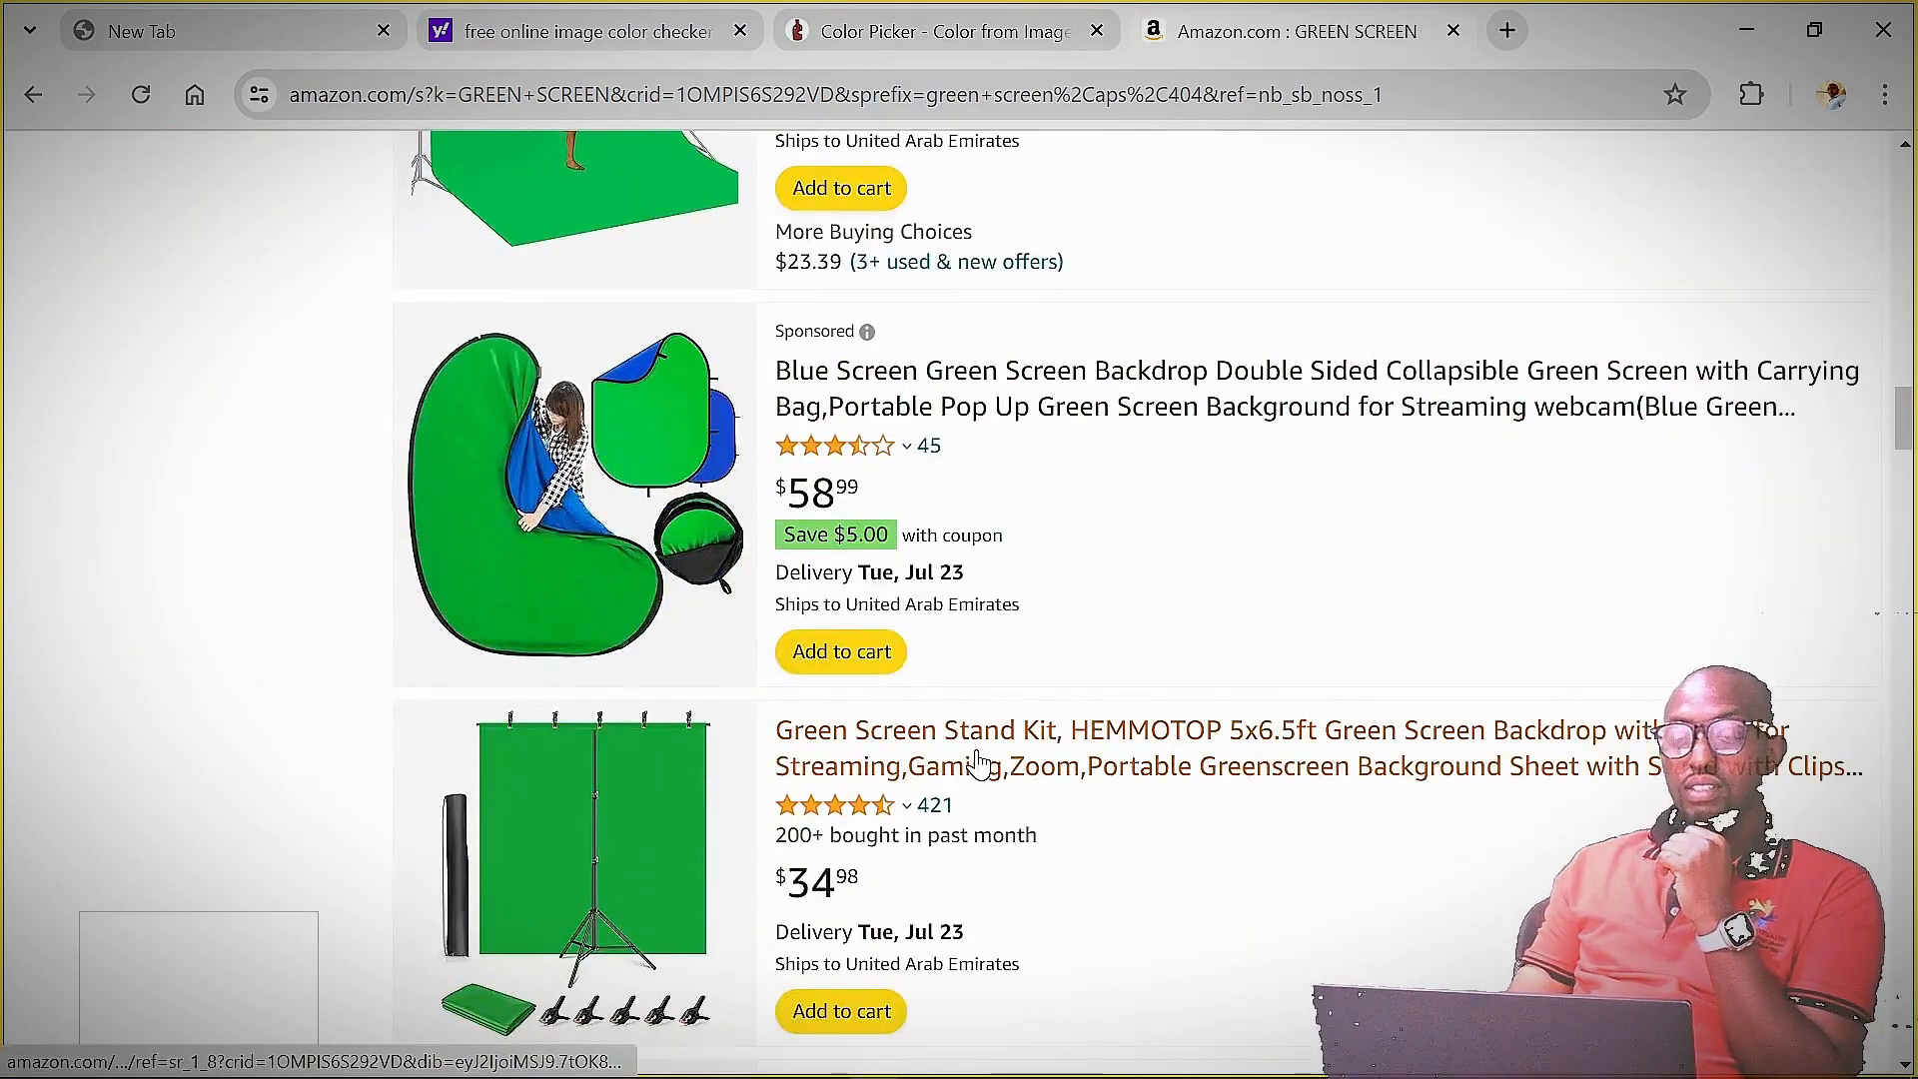
scroll(979, 765, "down", 7)
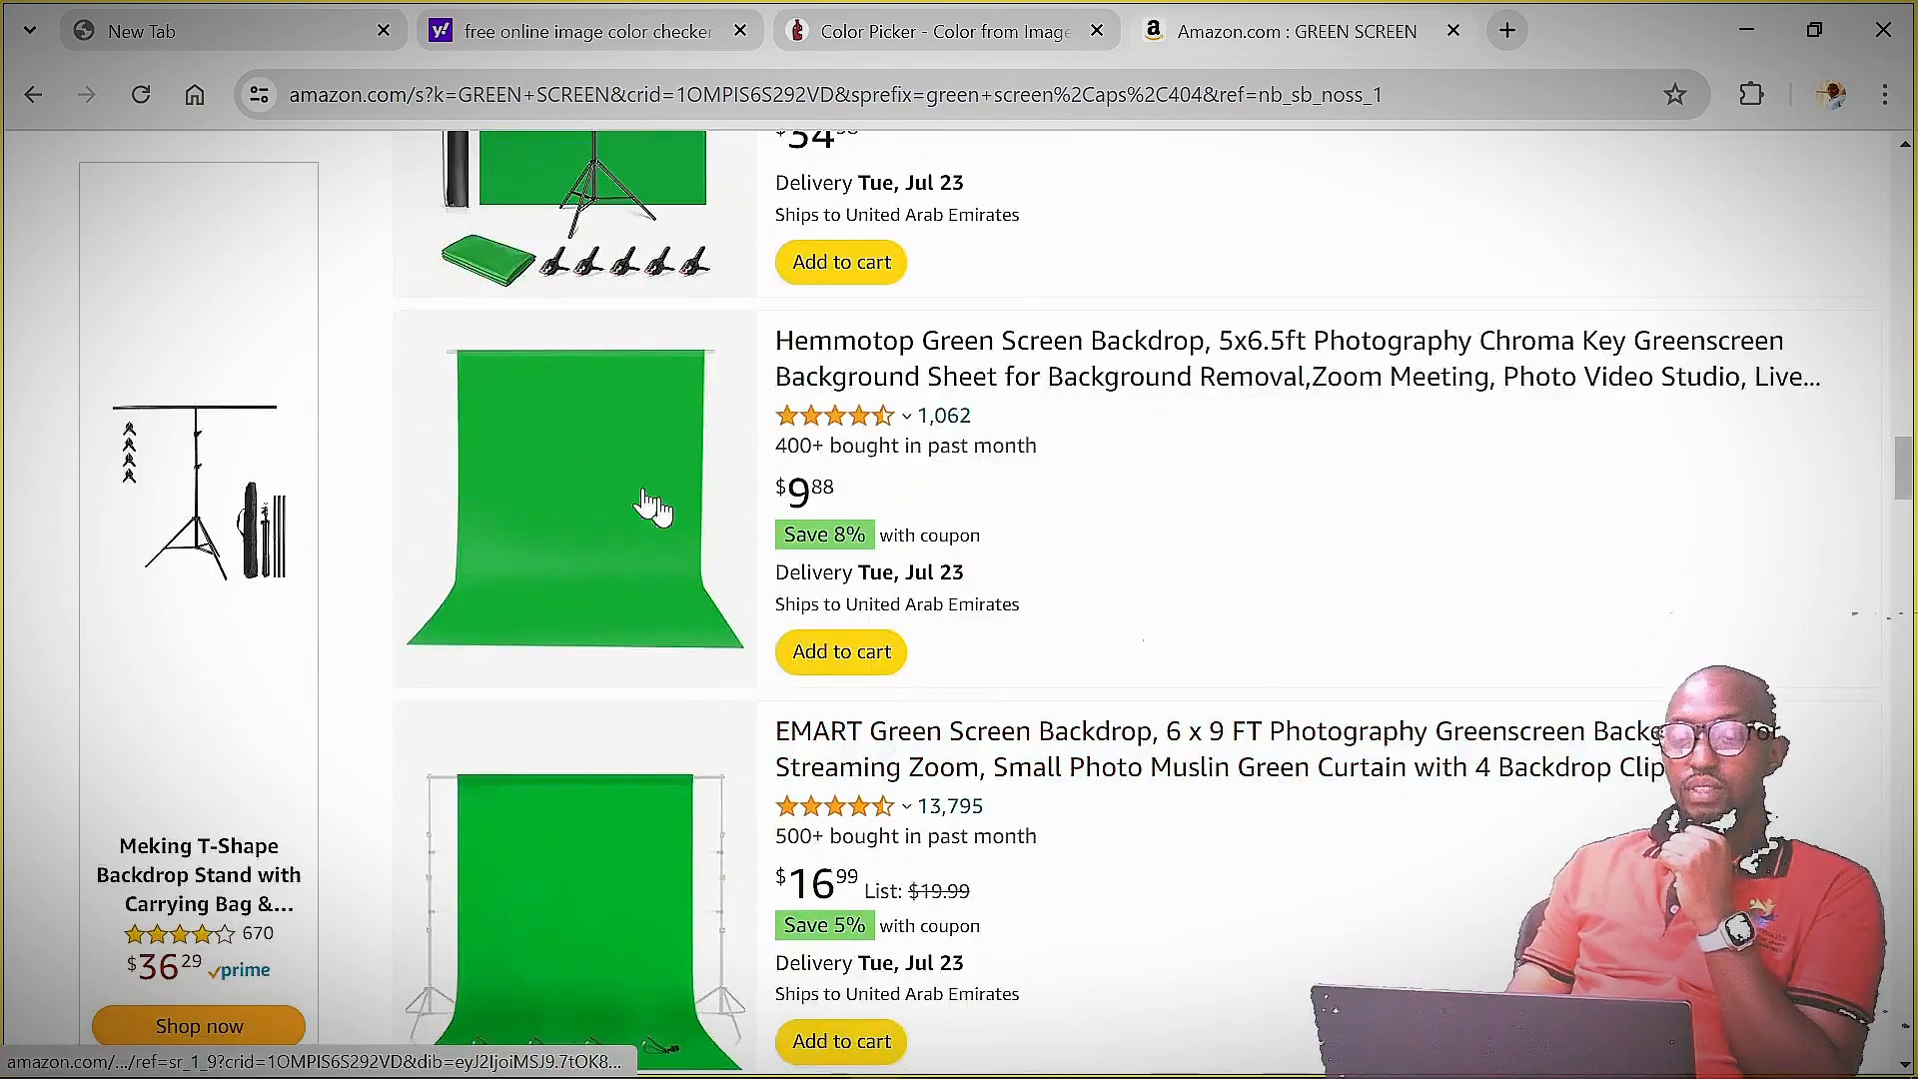
scroll(704, 562, "down", 6)
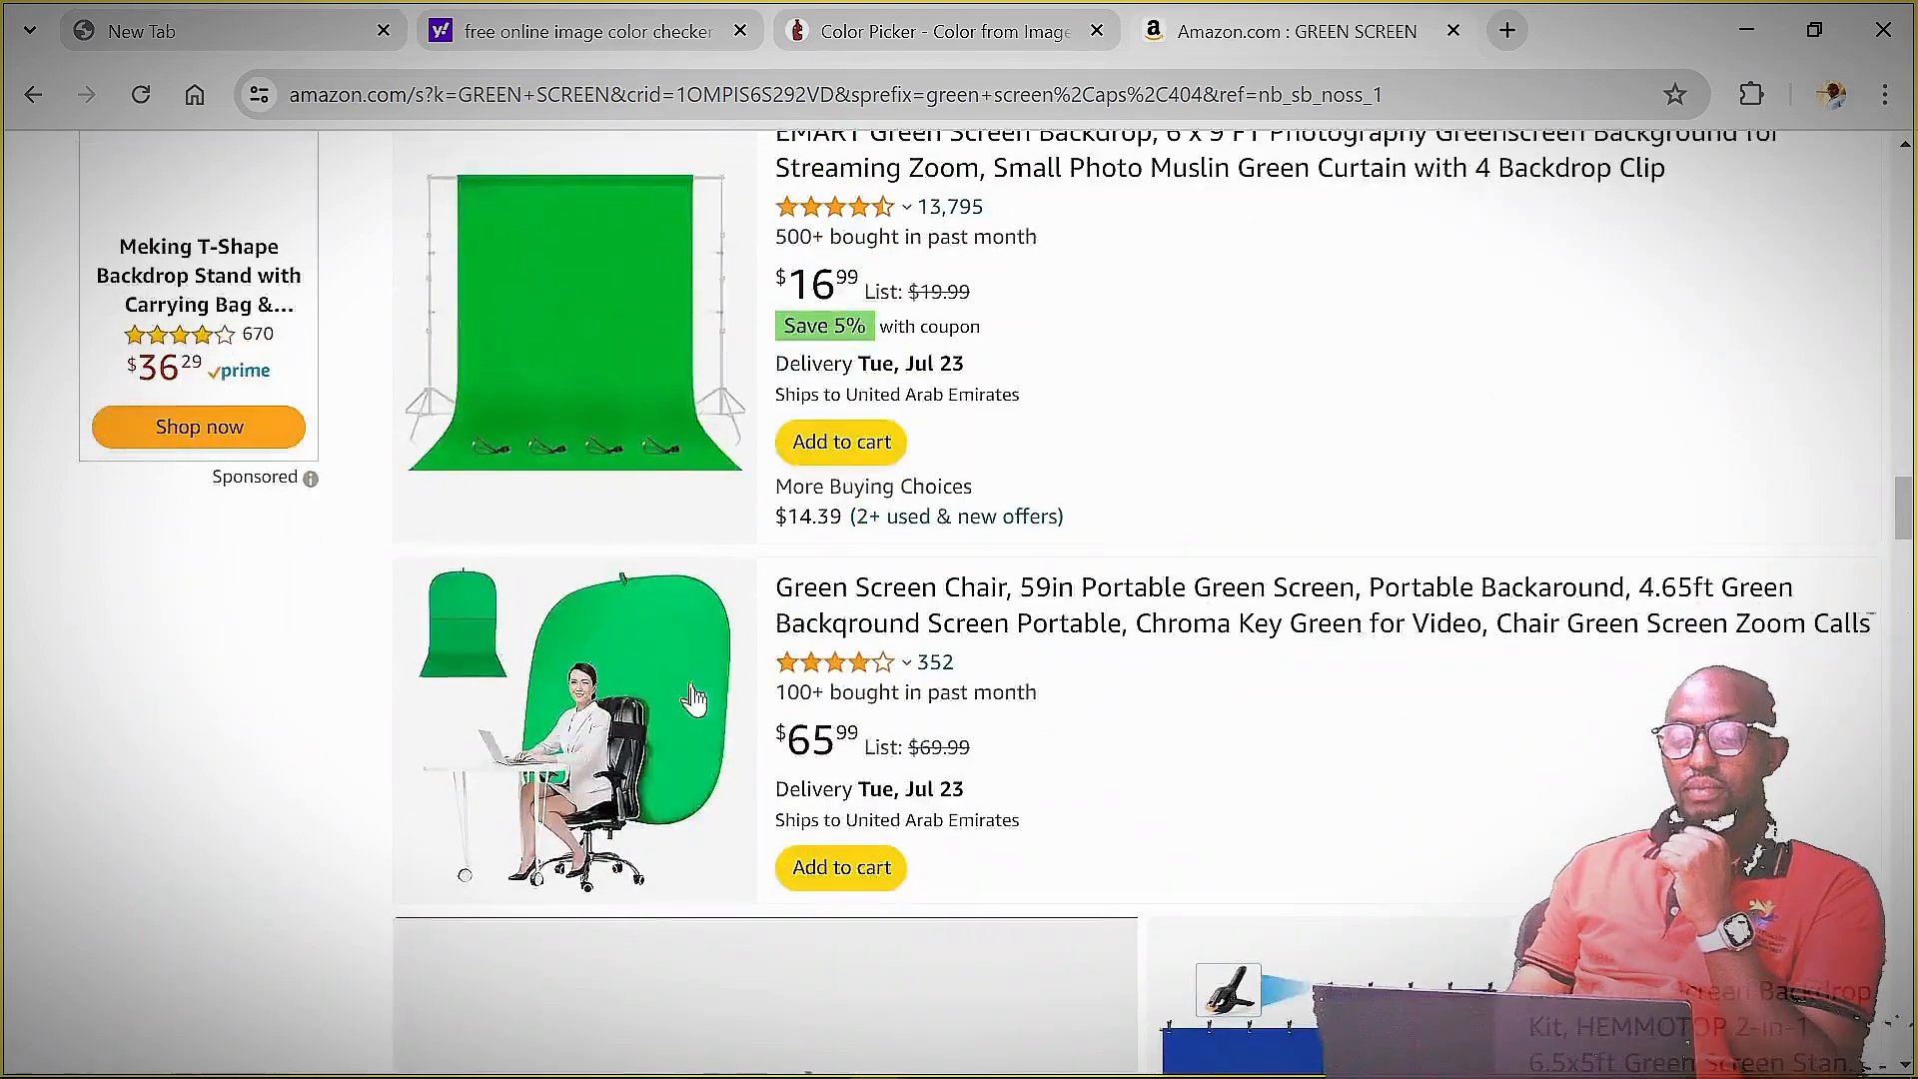
scroll(707, 720, "down", 4)
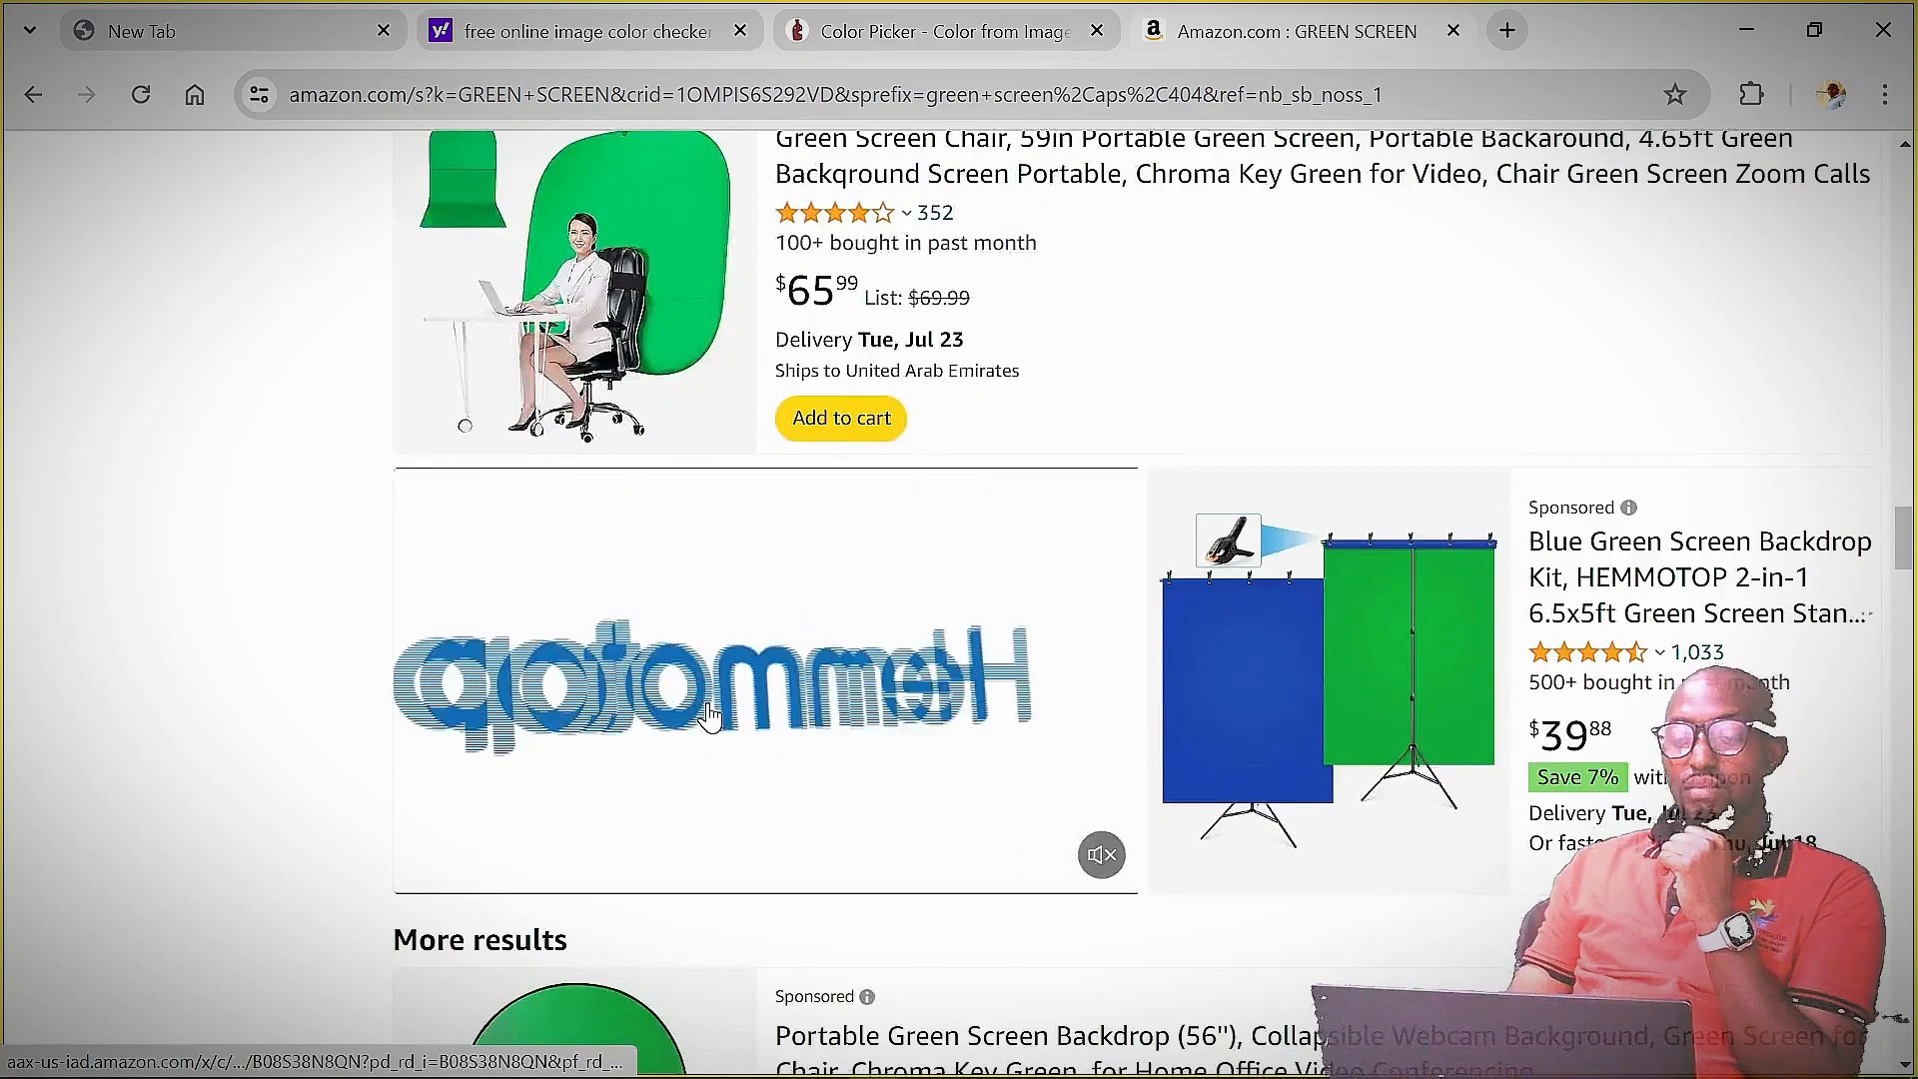
scroll(709, 718, "down", 5)
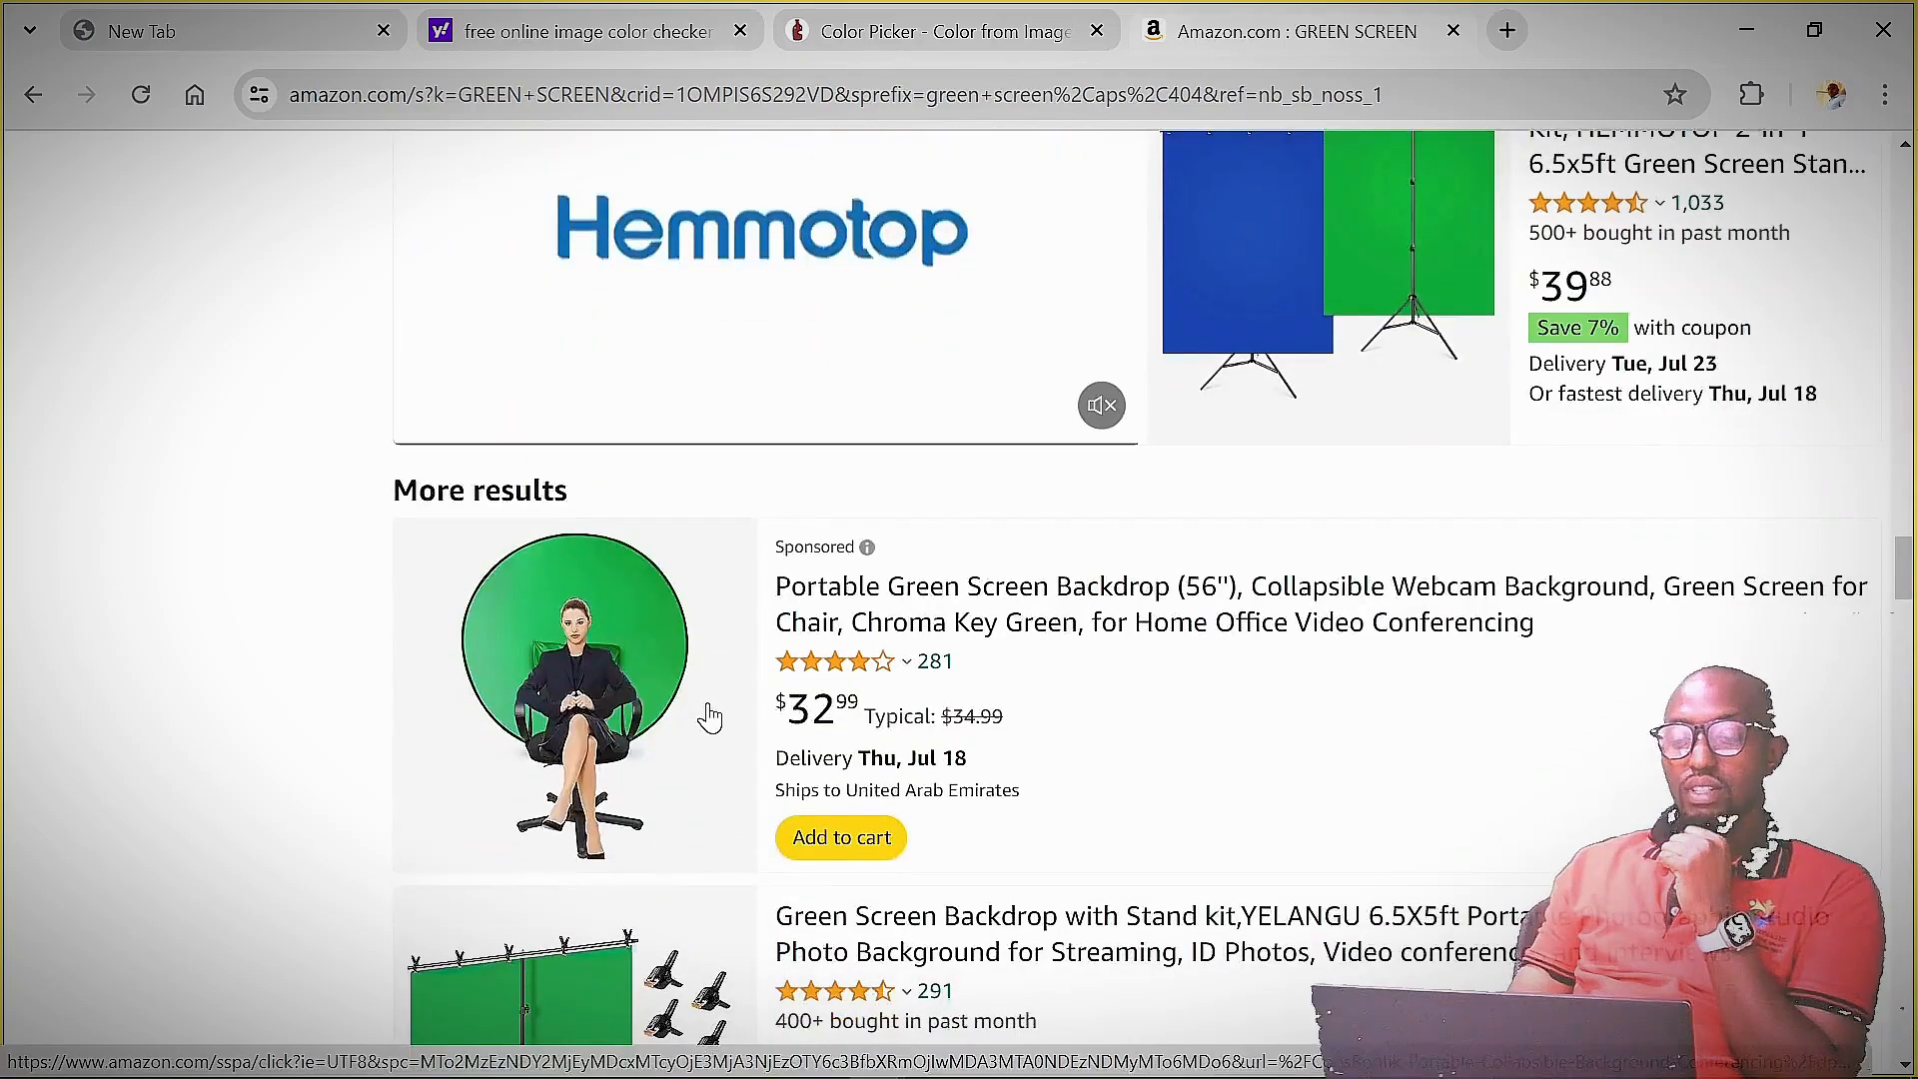
scroll(710, 717, "down", 5)
scroll(709, 718, "down", 5)
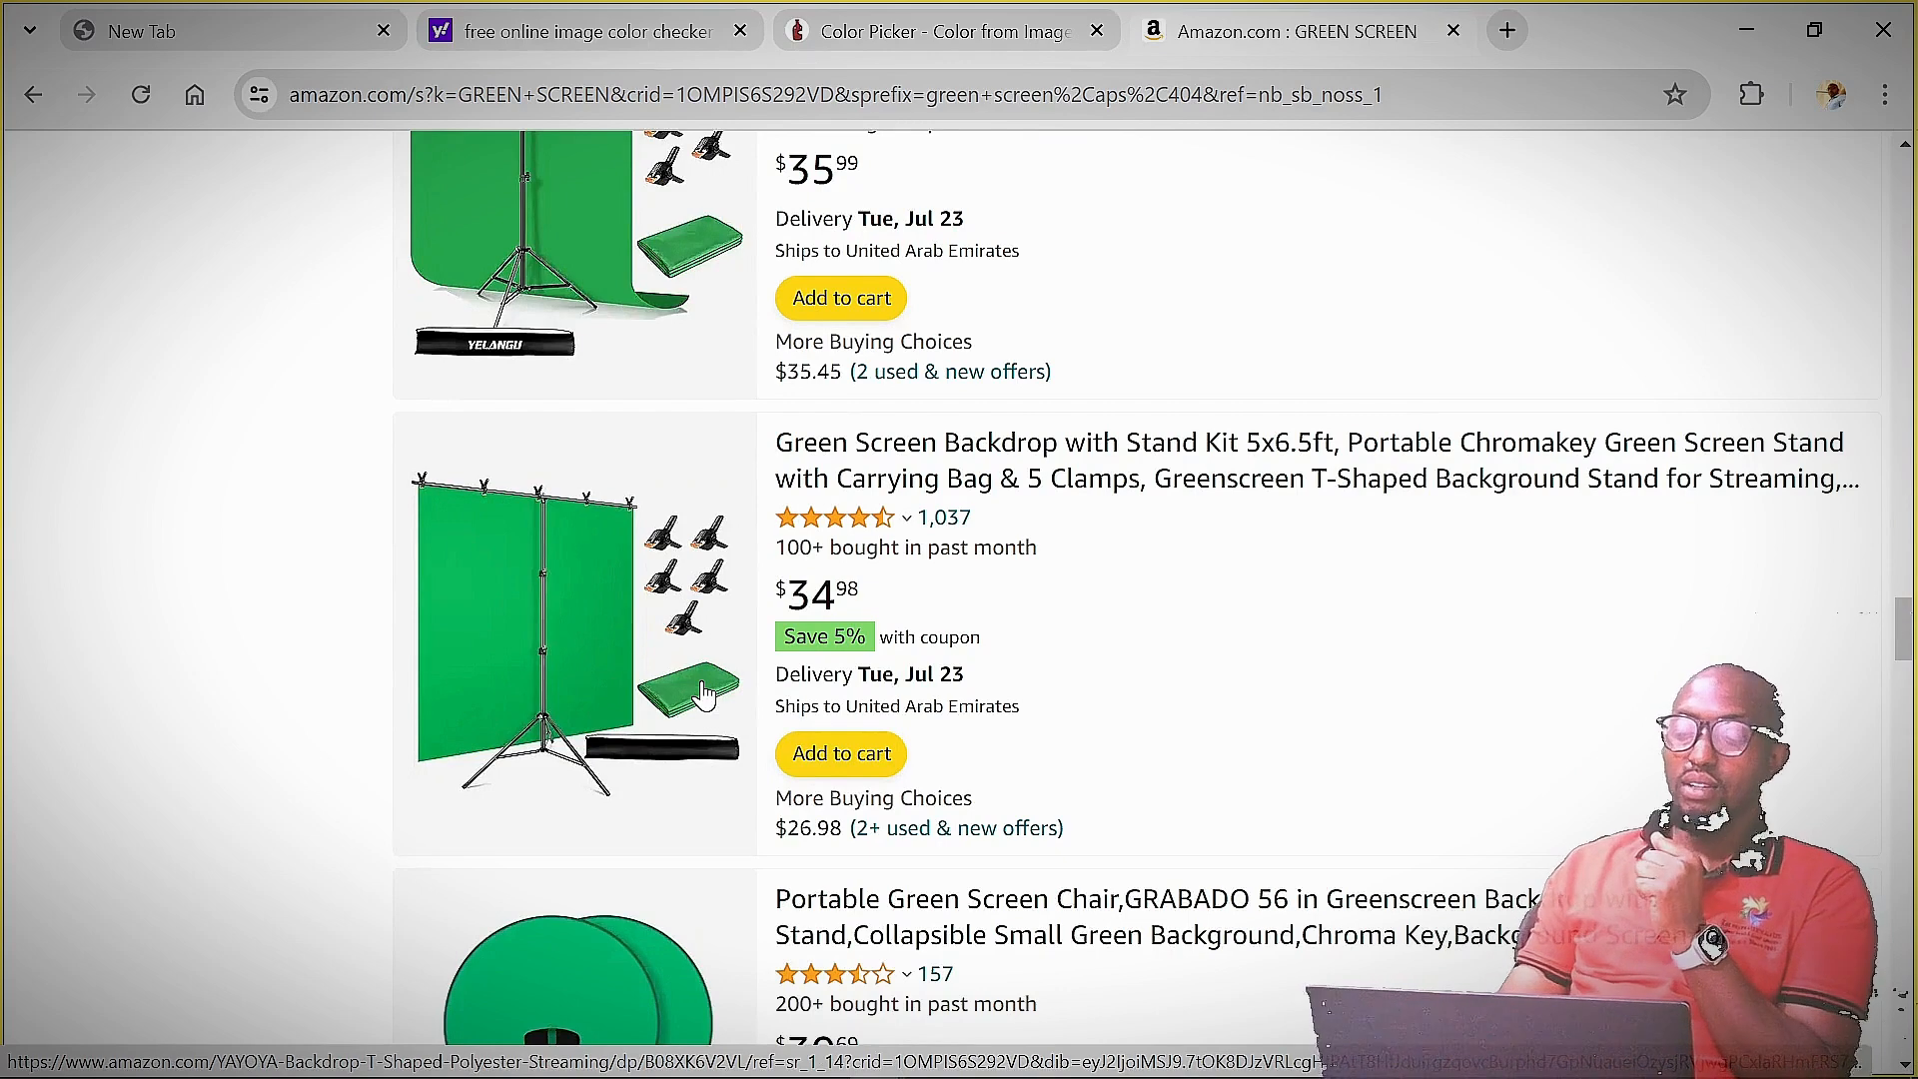
Switch to OBS and enlarge the Video Capture Device overlay from its upper corner until it spans the preview canvas's width.
mouse_move(837, 1069)
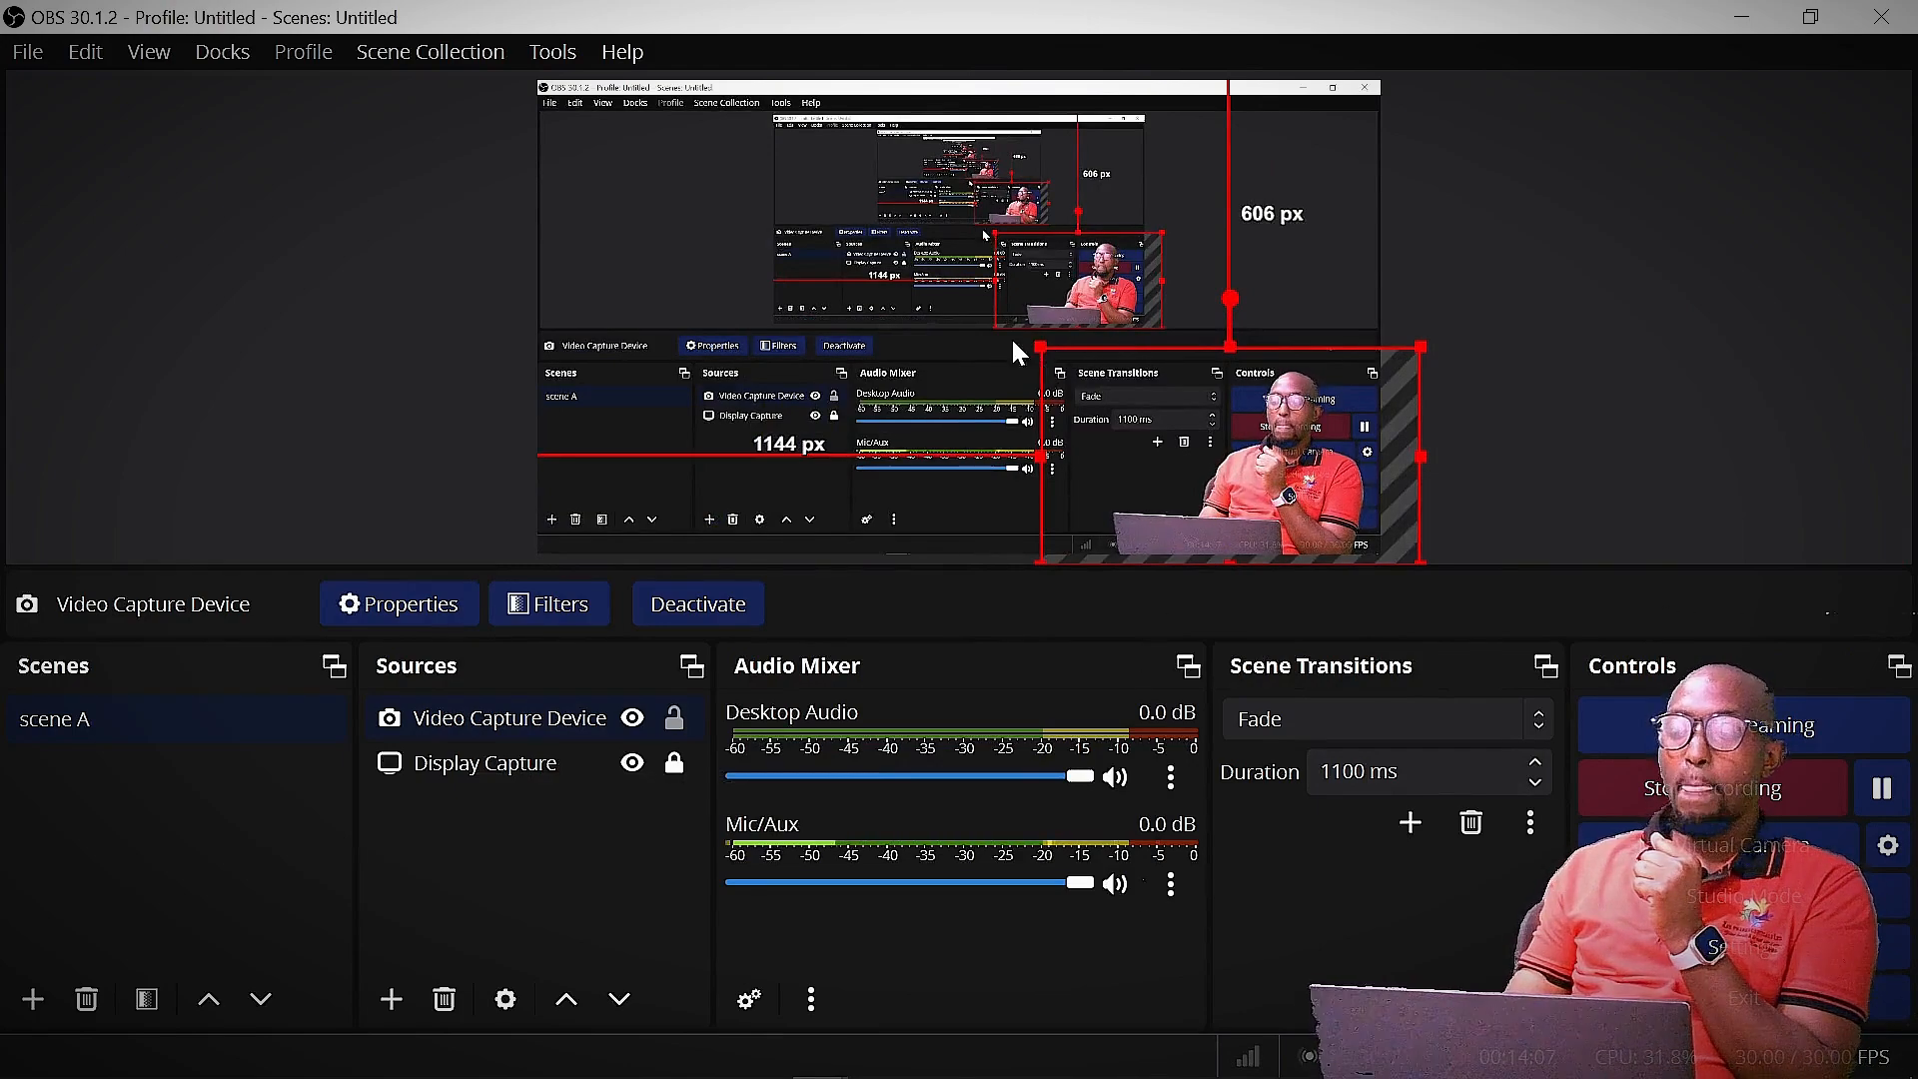
left_click_drag(1042, 349, 545, 142)
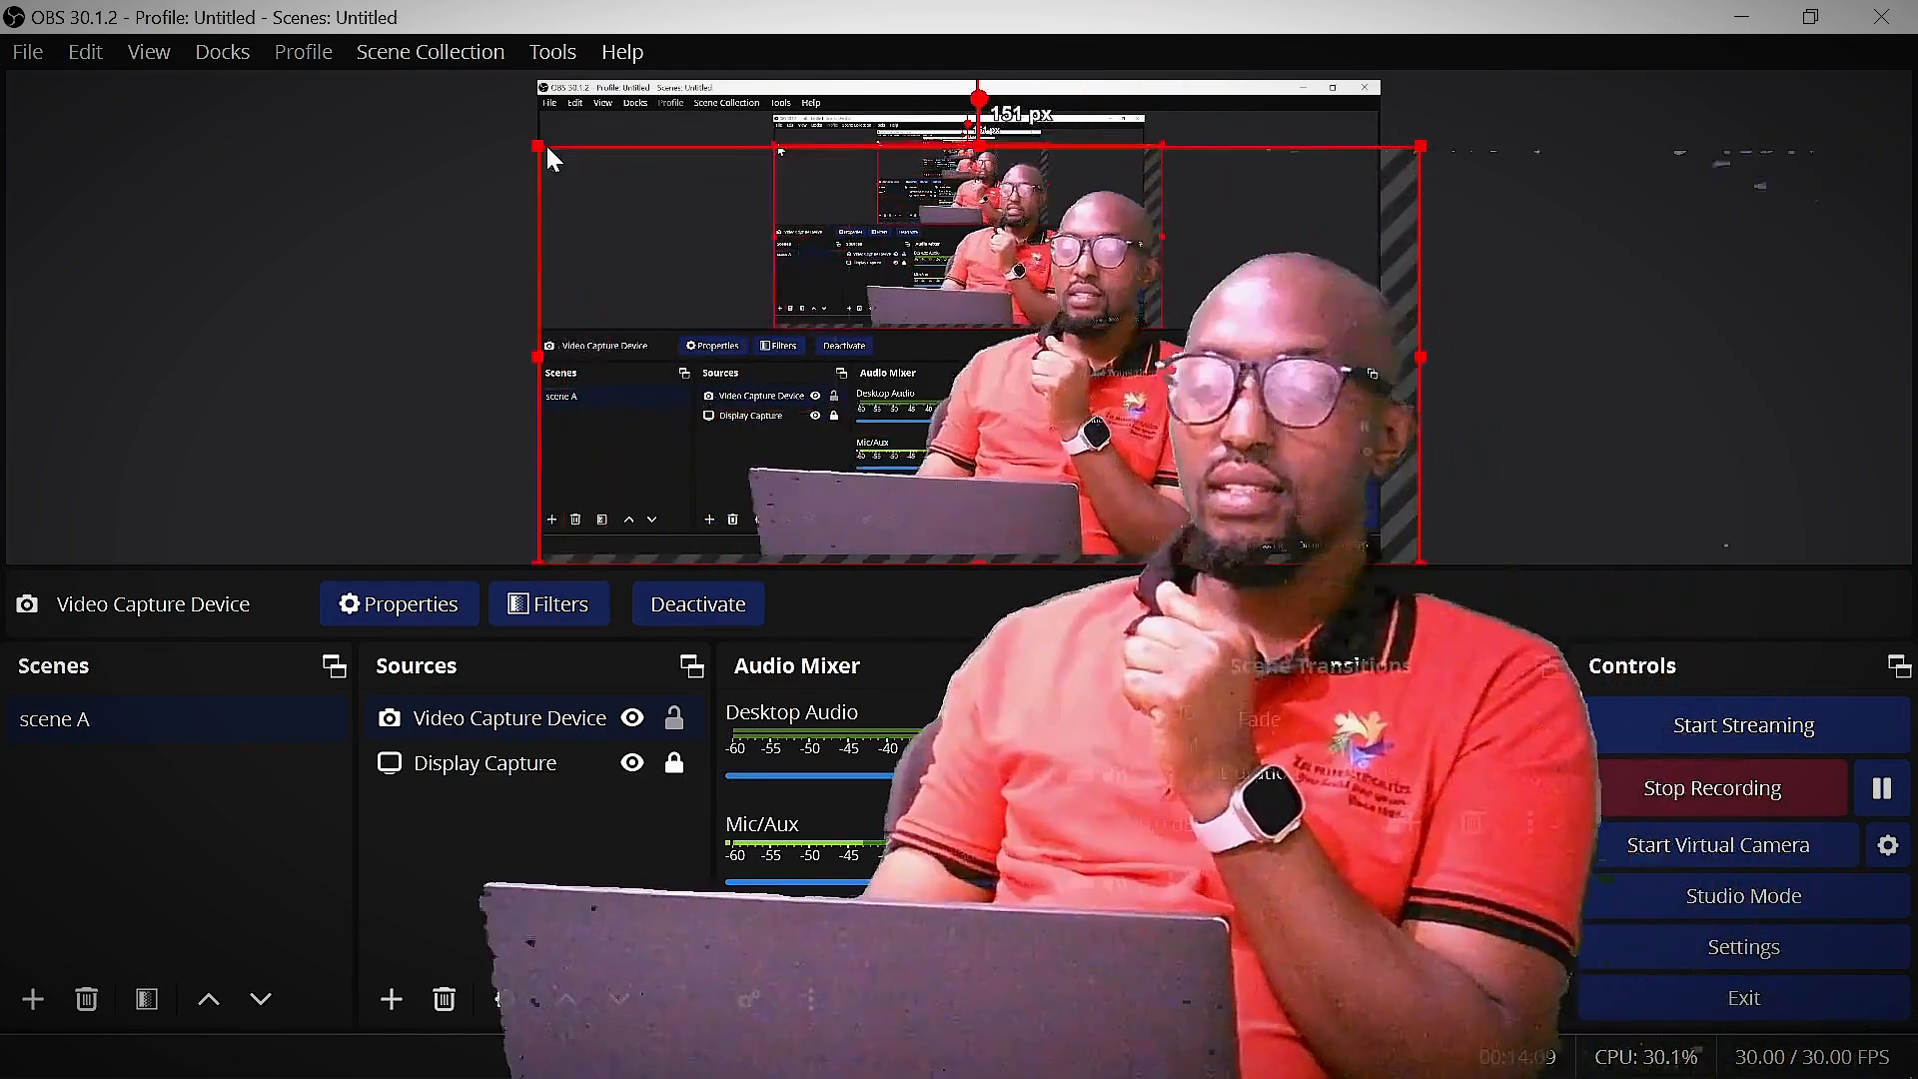